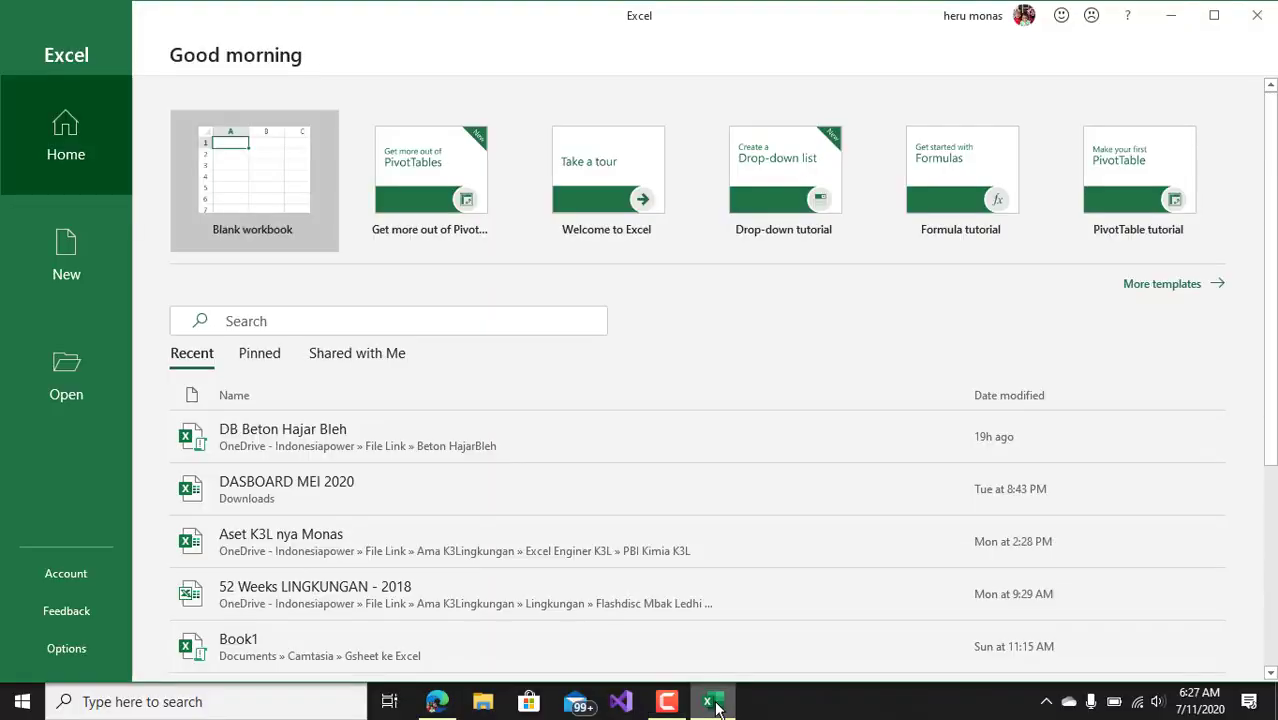
# Create a blank workbook and begin an IFS formula in cell D4 with =ifs.
pyautogui.click(249, 187)
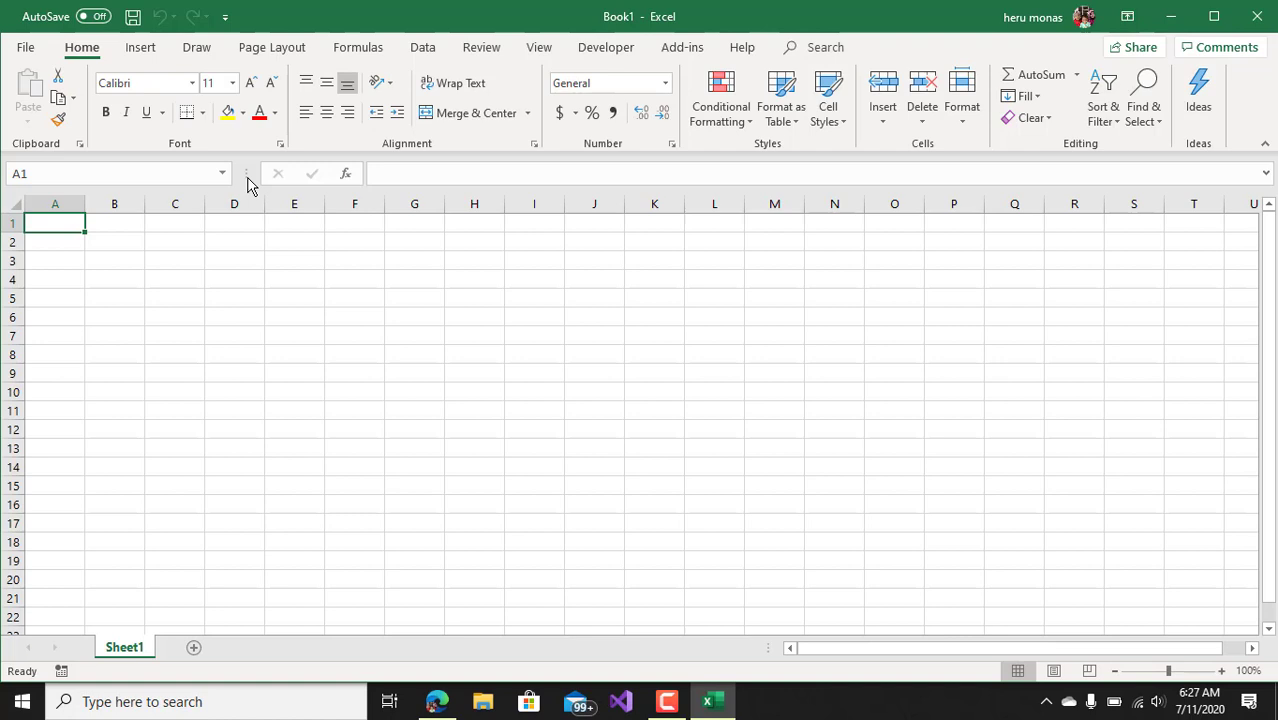
pyautogui.click(305, 291)
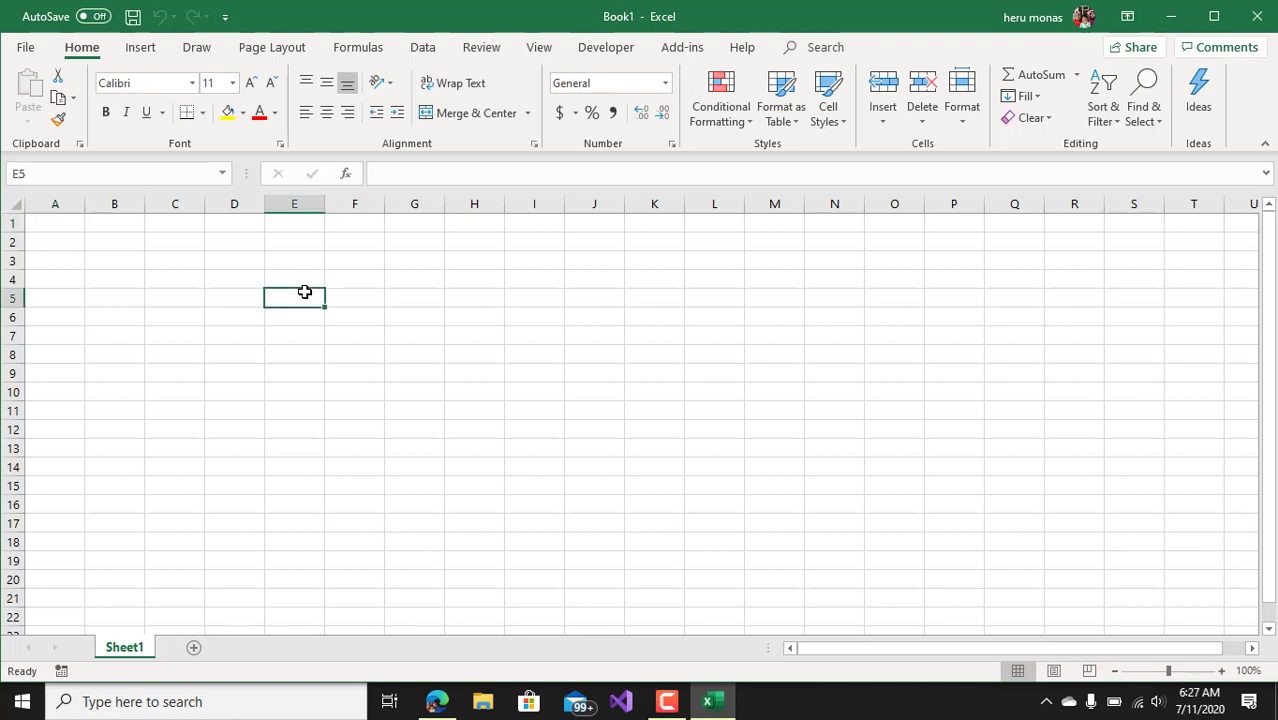
pyautogui.click(224, 271)
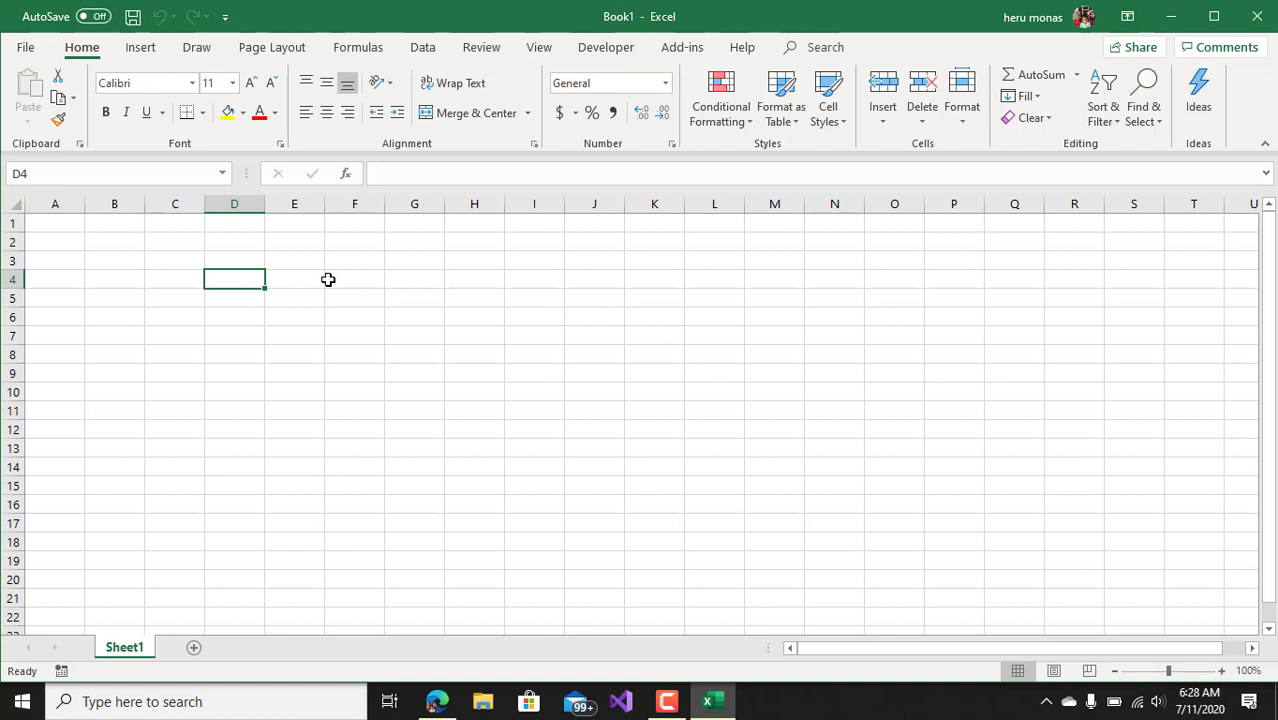
pyautogui.write('=if')
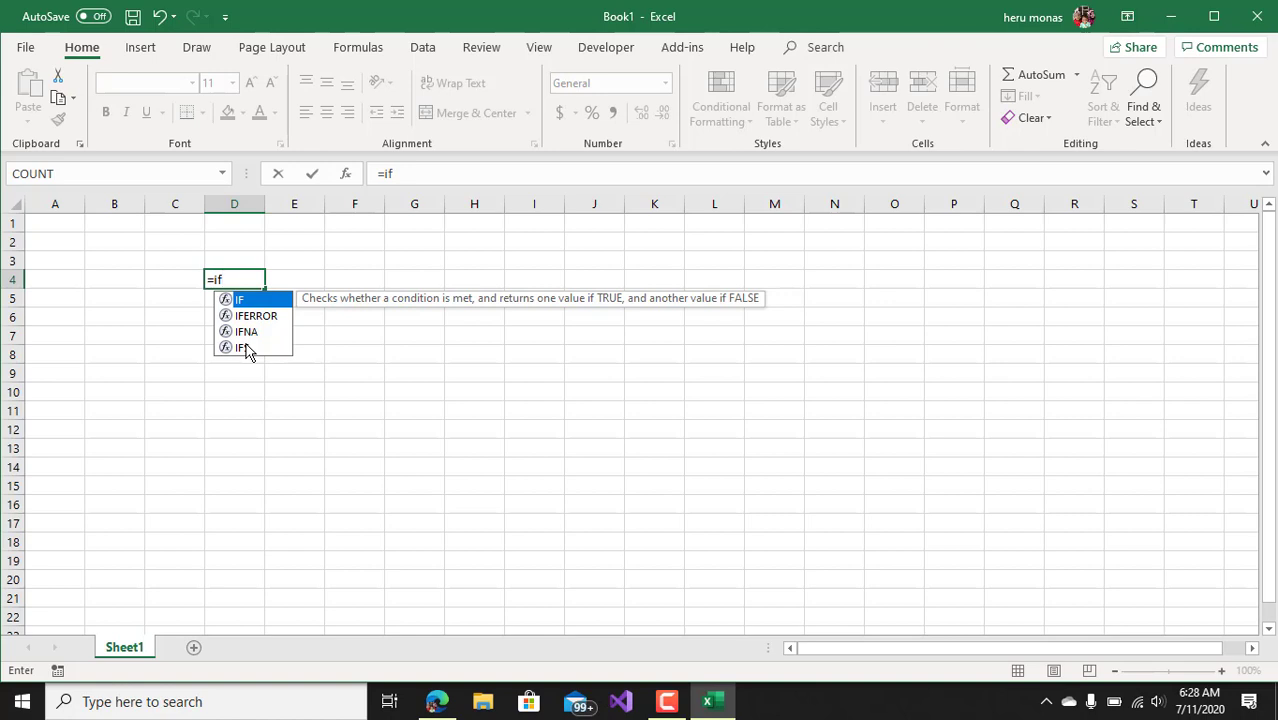
pyautogui.write('s')
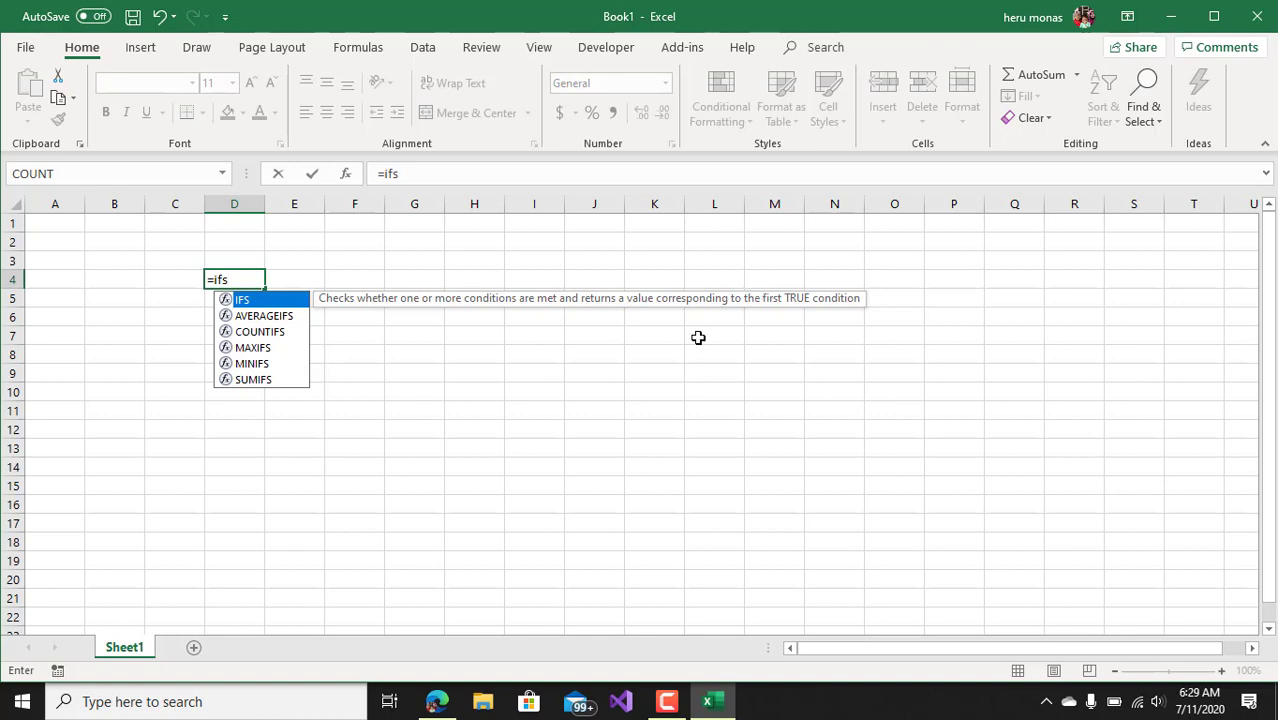
# Switch to the browser and read the IFS function's description, simple syntax and the note on its condition limit.
pyautogui.click(437, 701)
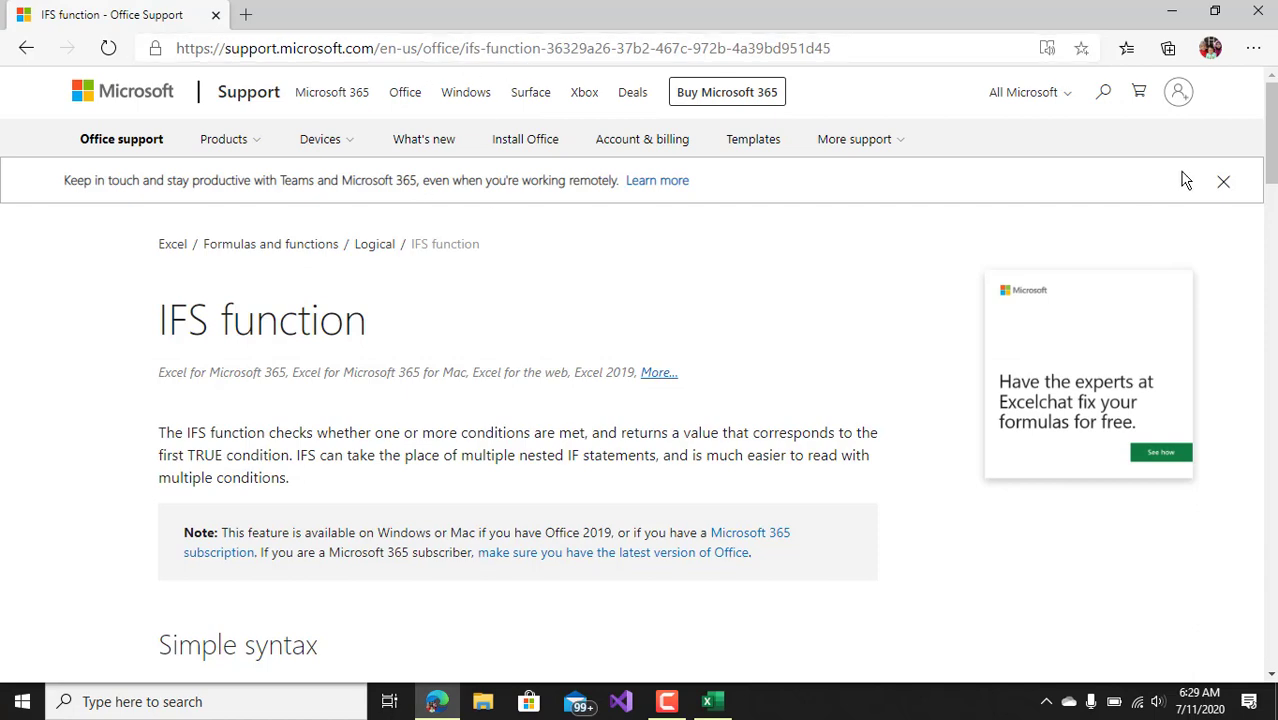
pyautogui.scroll(-2, 1268, 155)
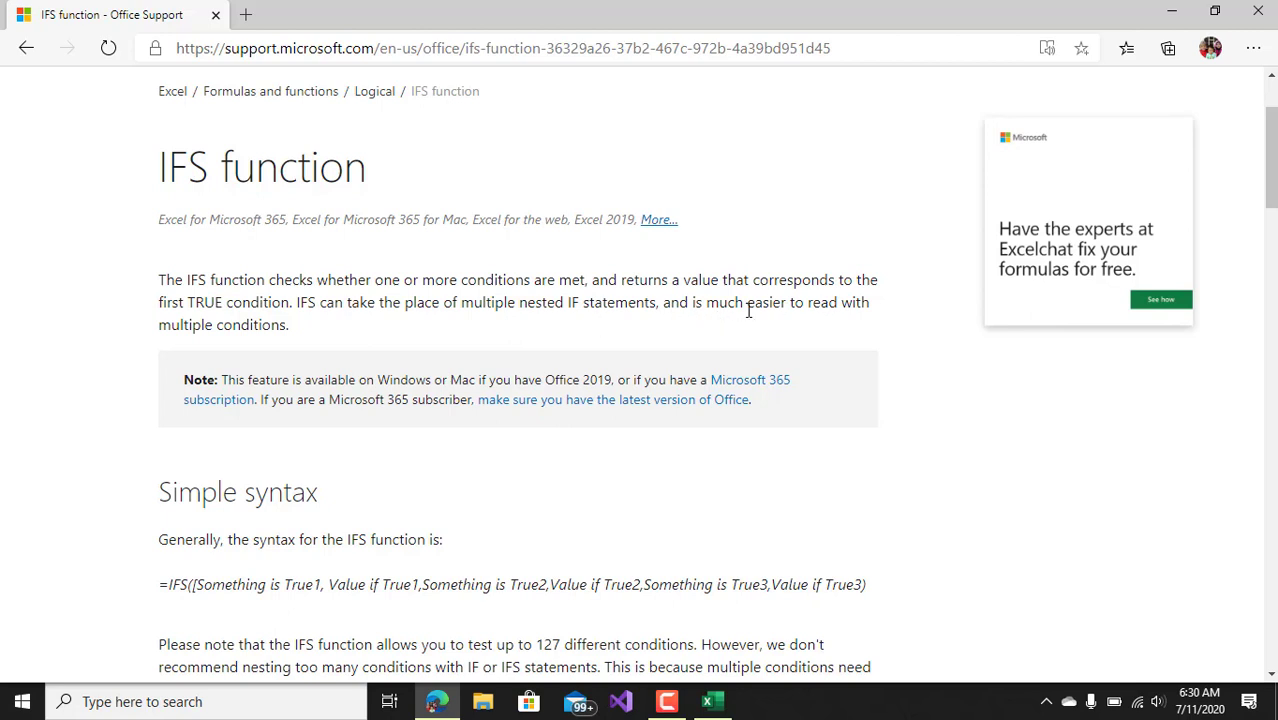
pyautogui.moveTo(690, 305); pyautogui.dragTo(829, 305)
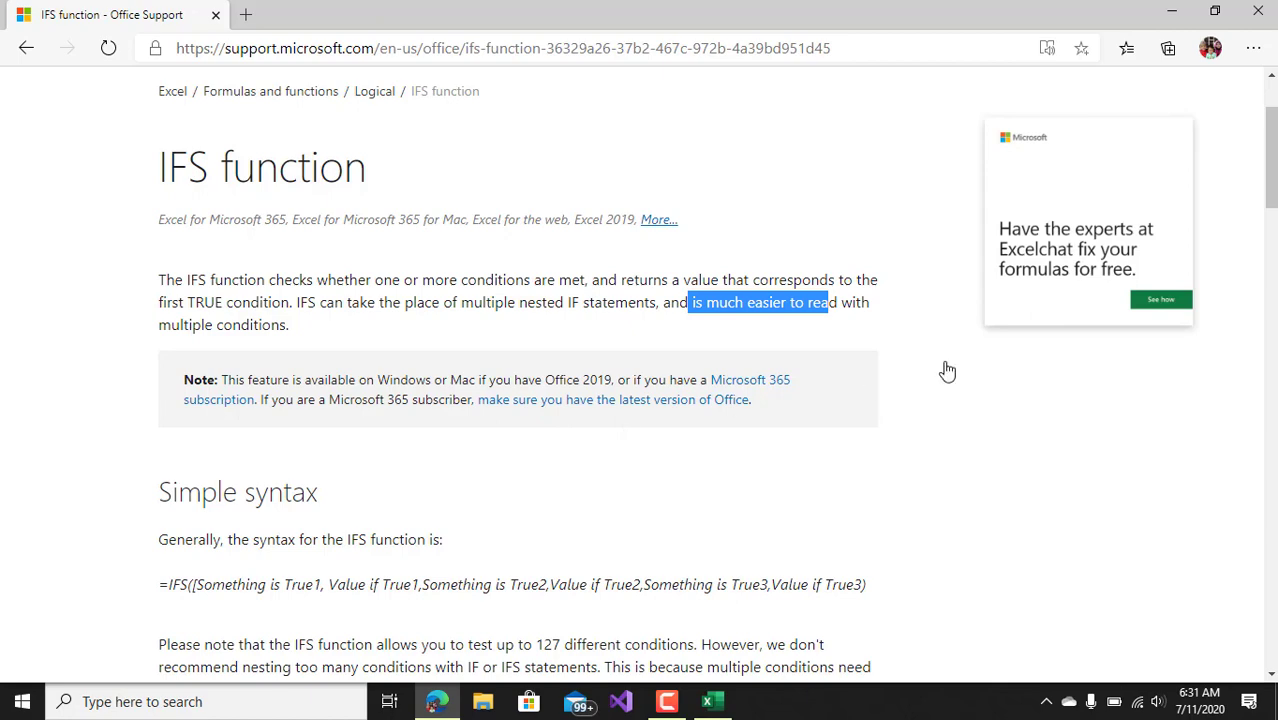
pyautogui.scroll(-2, 1270, 160)
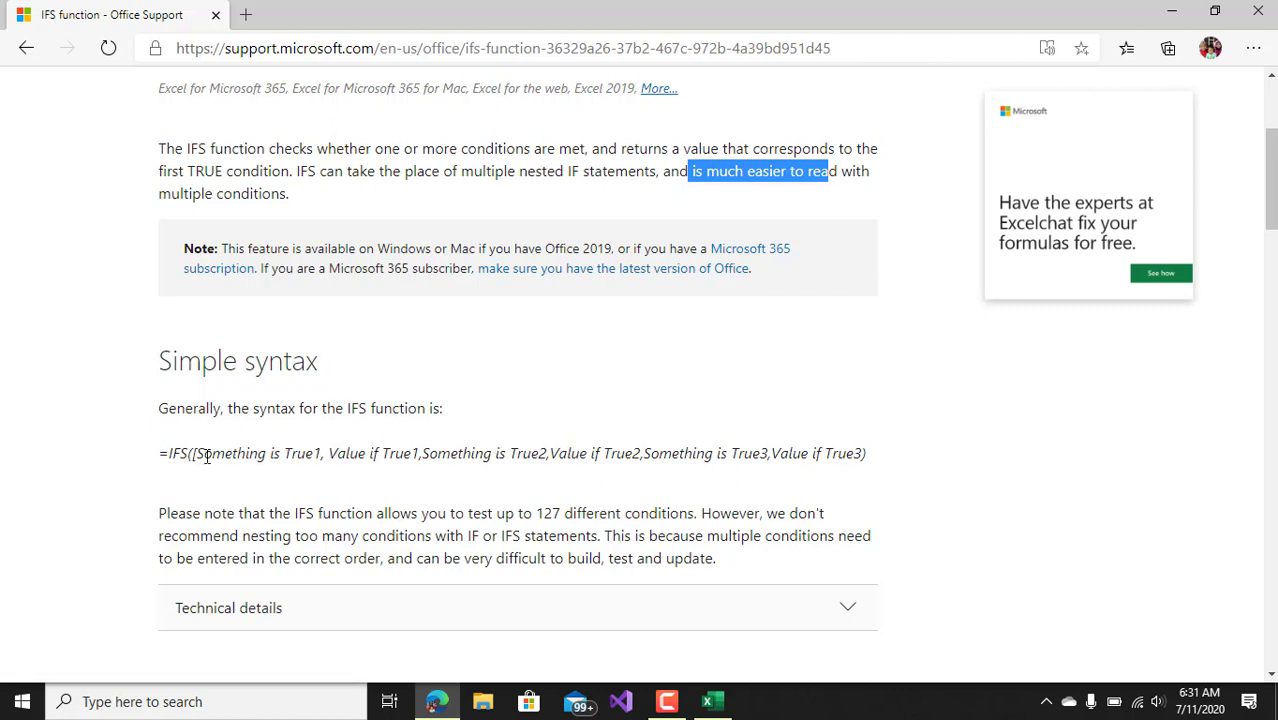
pyautogui.moveTo(207, 456); pyautogui.dragTo(318, 456)
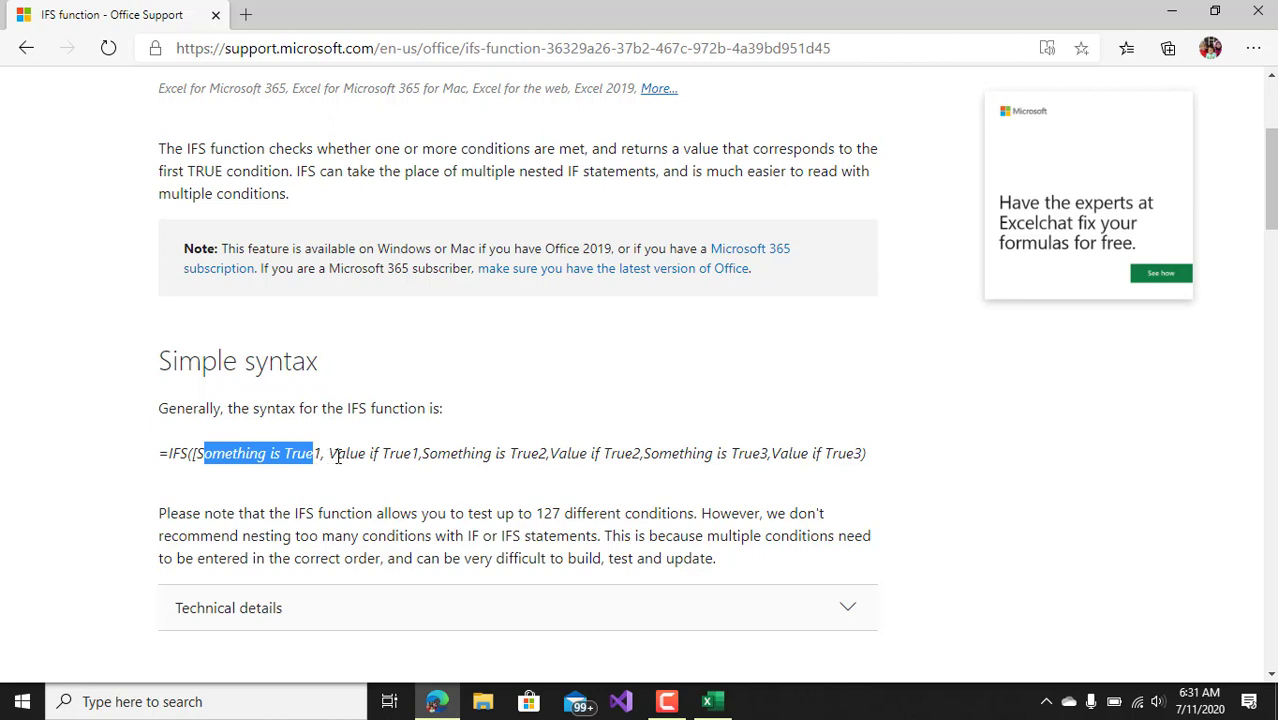
pyautogui.moveTo(328, 456); pyautogui.dragTo(859, 455)
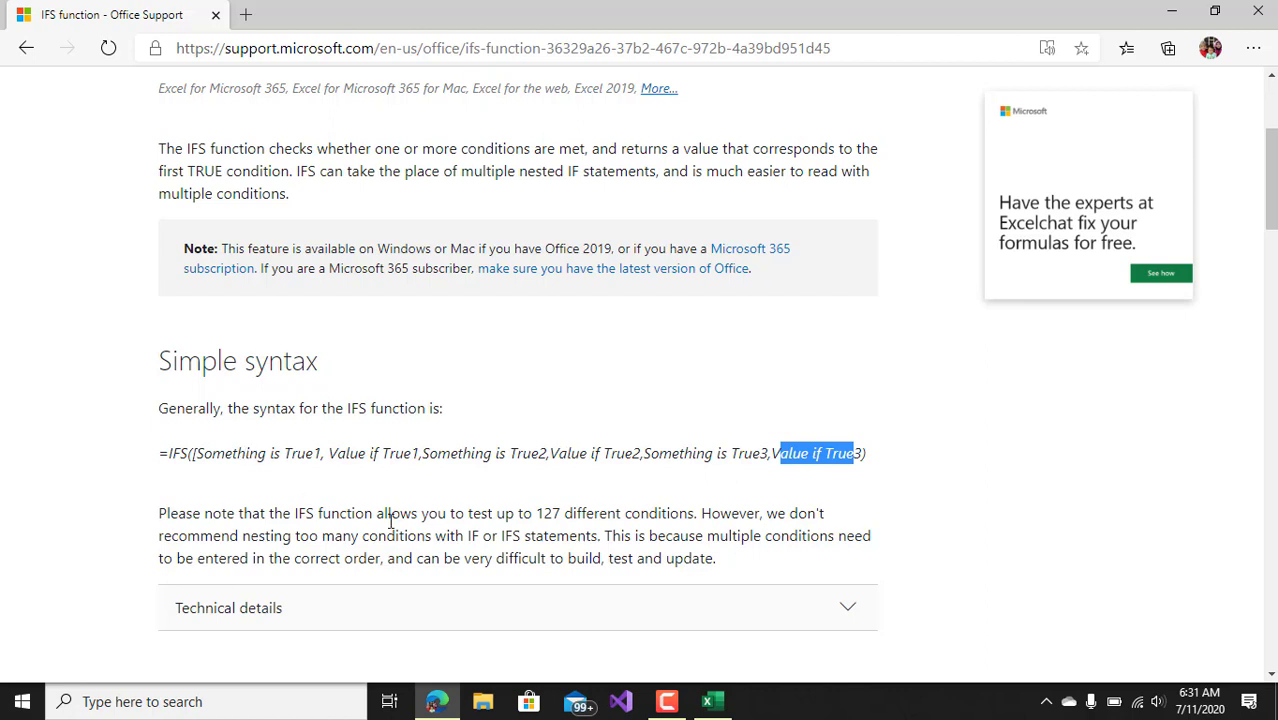
pyautogui.moveTo(533, 516); pyautogui.dragTo(598, 516)
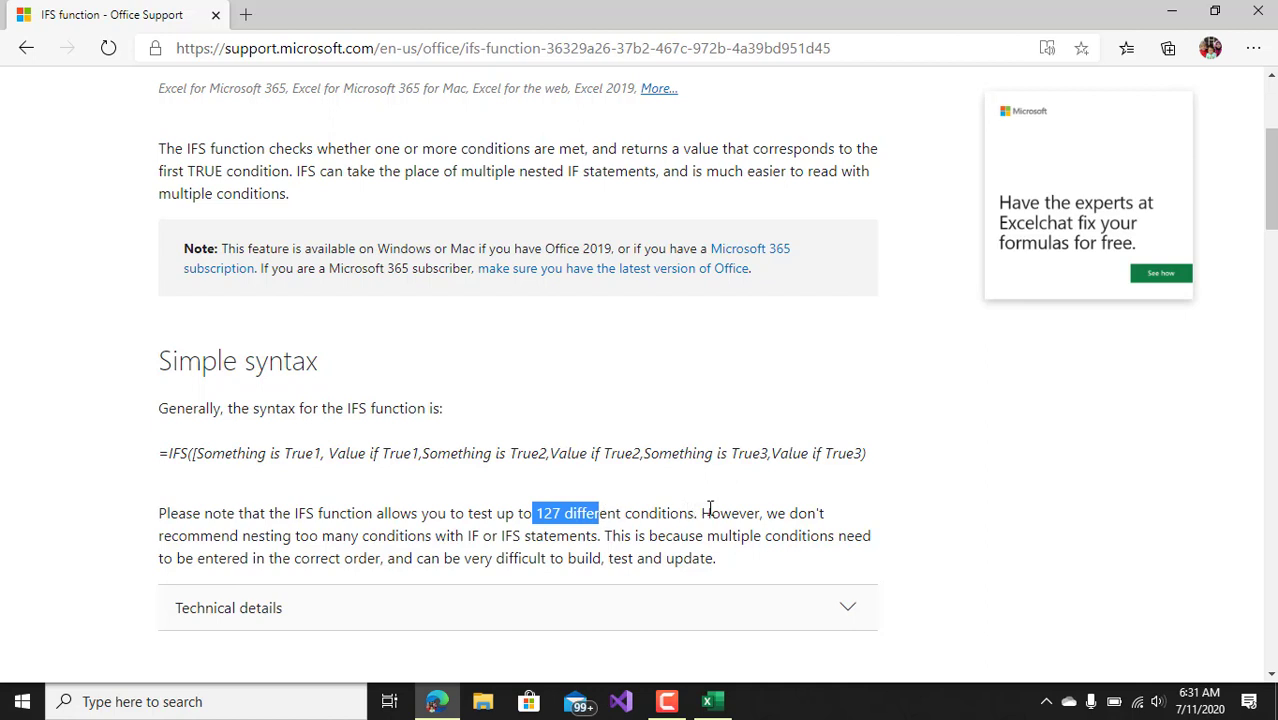
pyautogui.click(705, 510)
pyautogui.moveTo(739, 510); pyautogui.dragTo(347, 536)
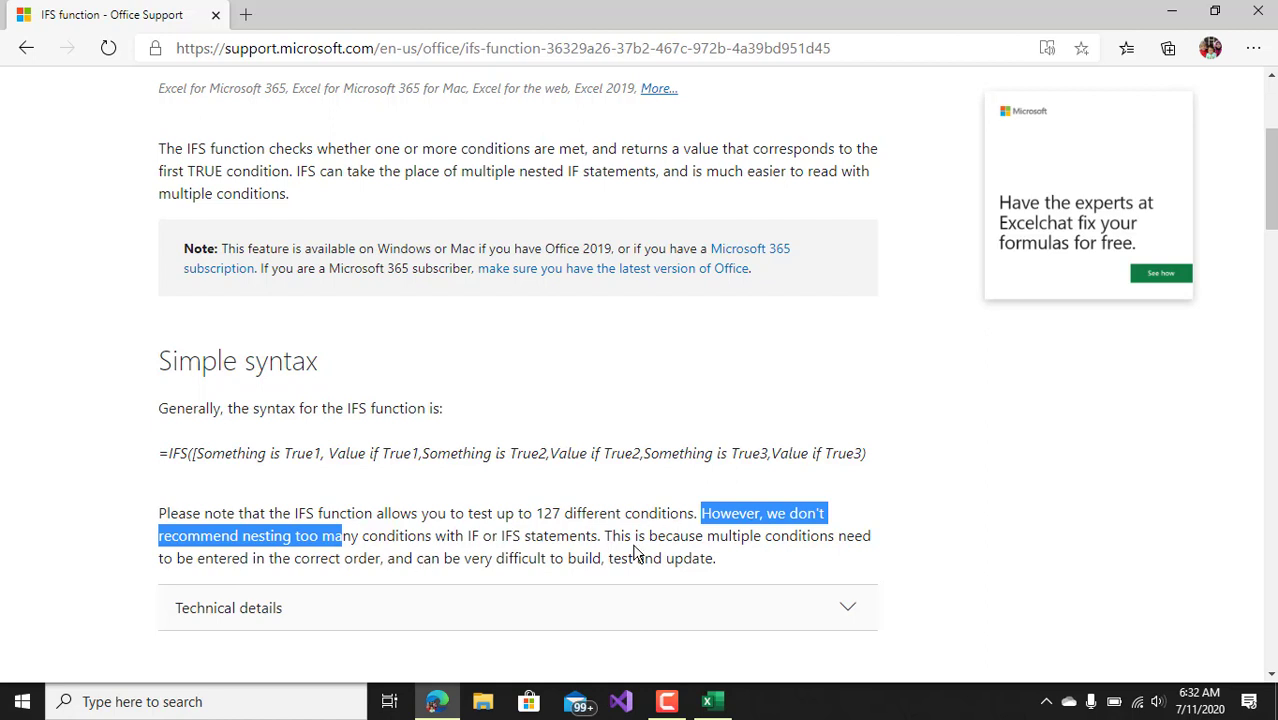
pyautogui.moveTo(604, 537); pyautogui.dragTo(872, 533)
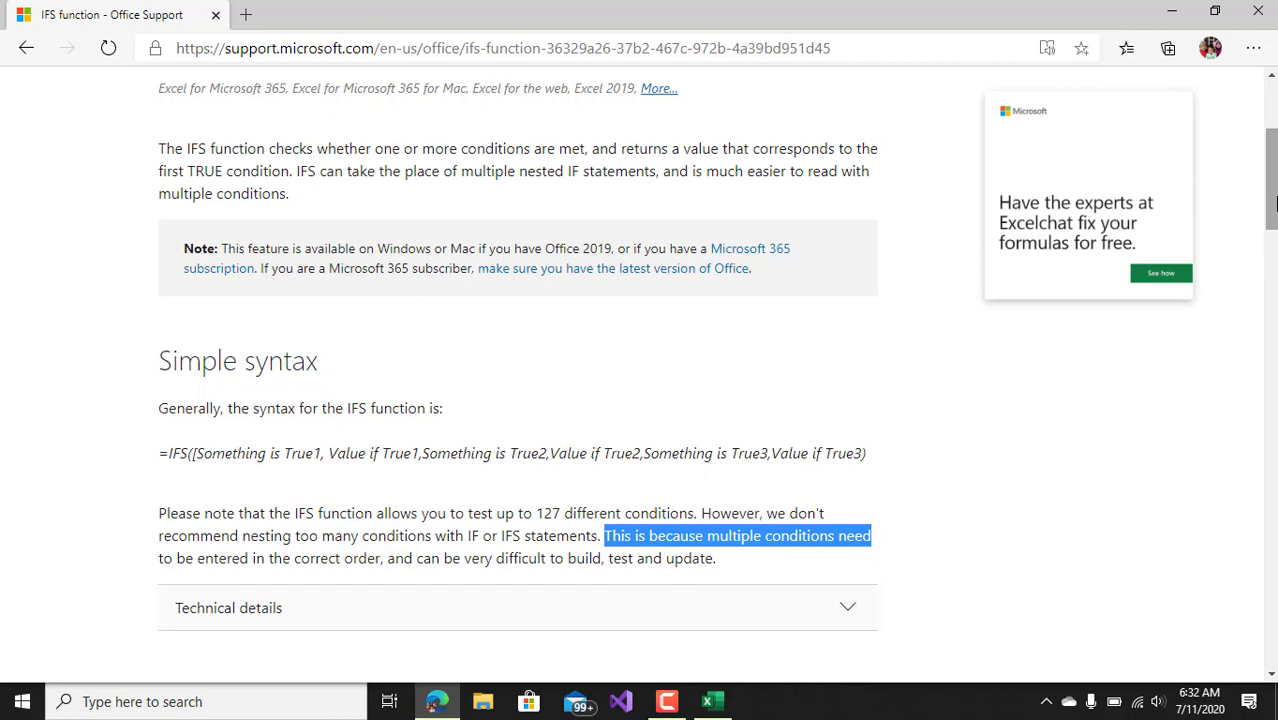
pyautogui.moveTo(1273, 204); pyautogui.dragTo(985, 202)
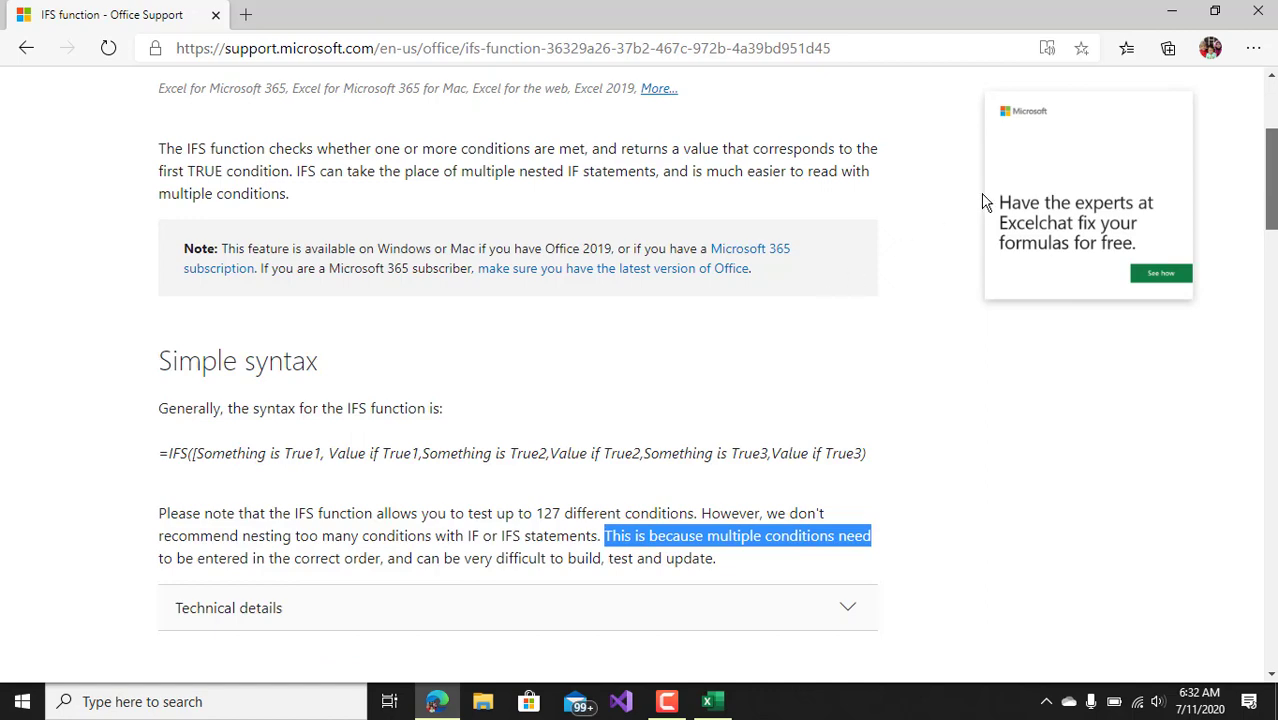
# Read the Remarks section on the IFS function's default result and error cases, and check the article's web address.
pyautogui.moveTo(1272, 182); pyautogui.dragTo(1273, 445)
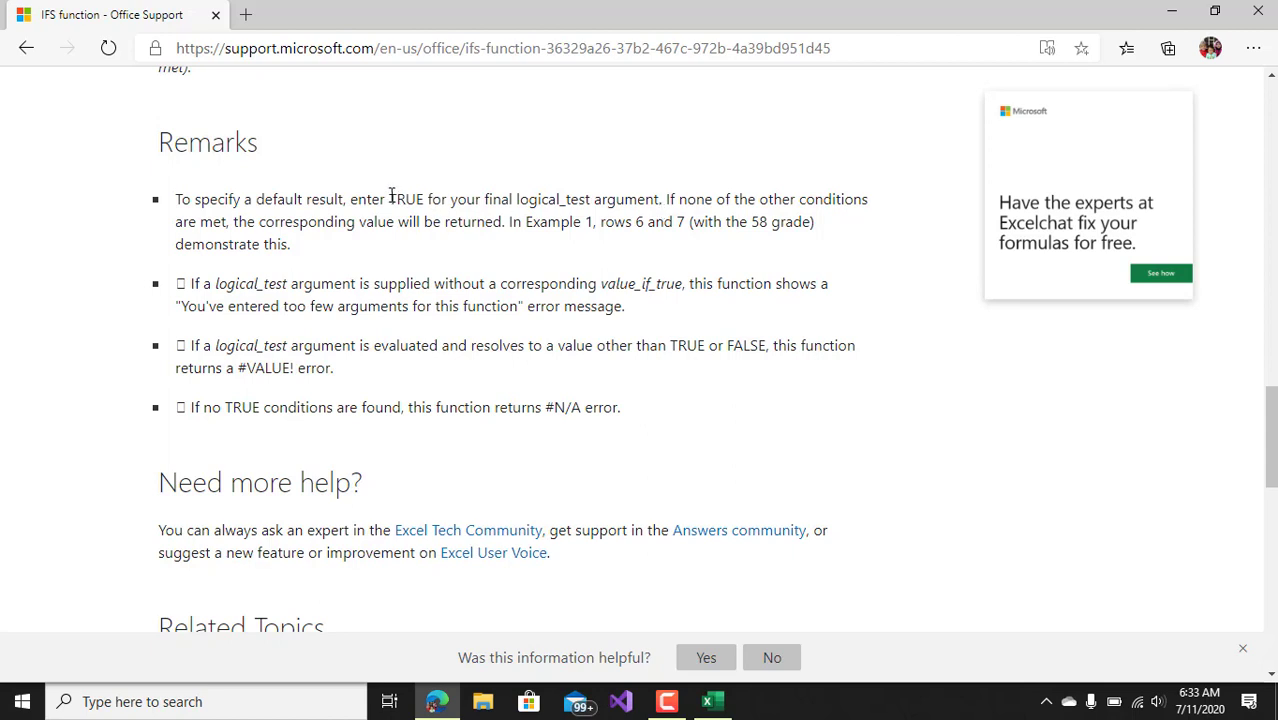
pyautogui.moveTo(390, 196); pyautogui.dragTo(425, 201)
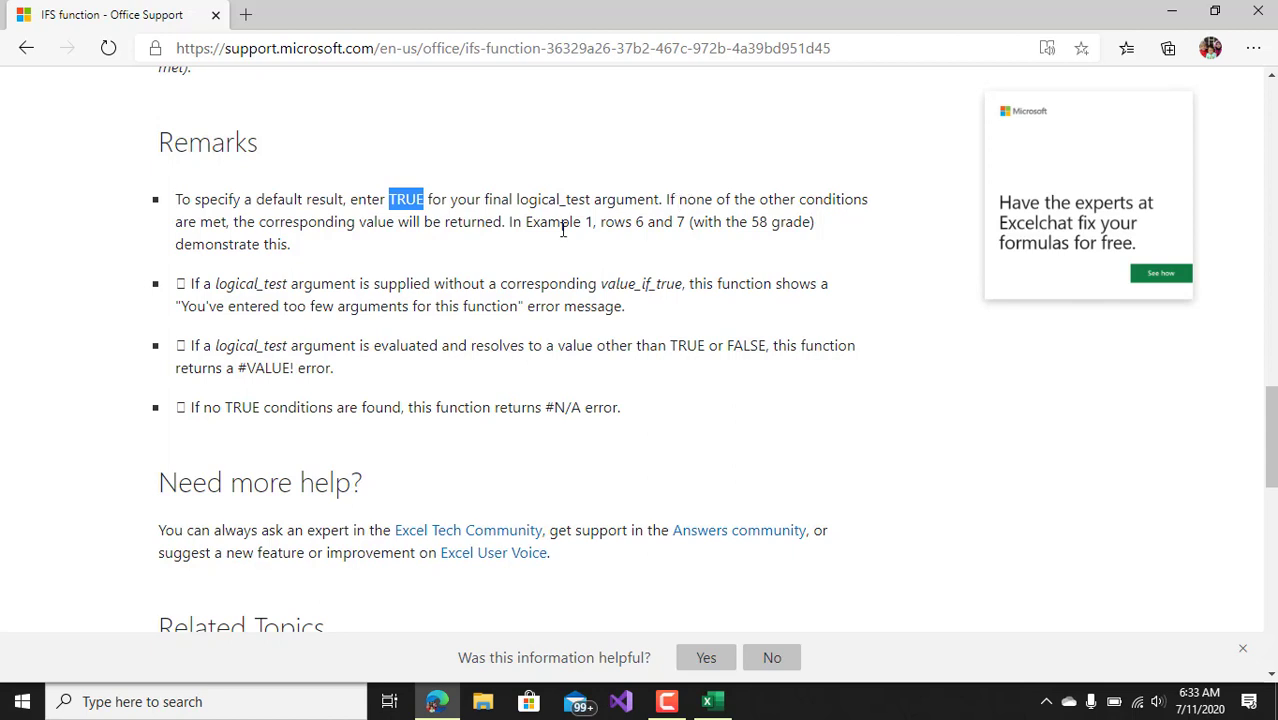
pyautogui.click(669, 199)
pyautogui.moveTo(669, 199); pyautogui.dragTo(851, 203)
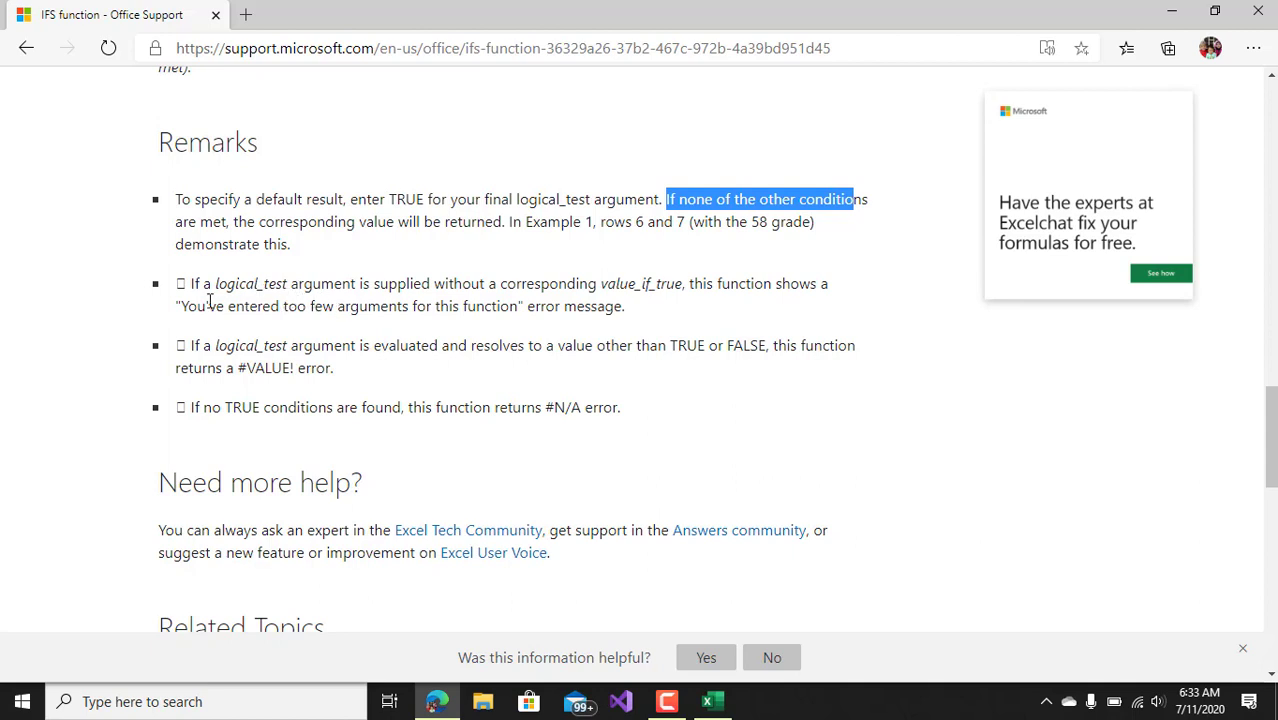
pyautogui.moveTo(183, 306); pyautogui.dragTo(516, 311)
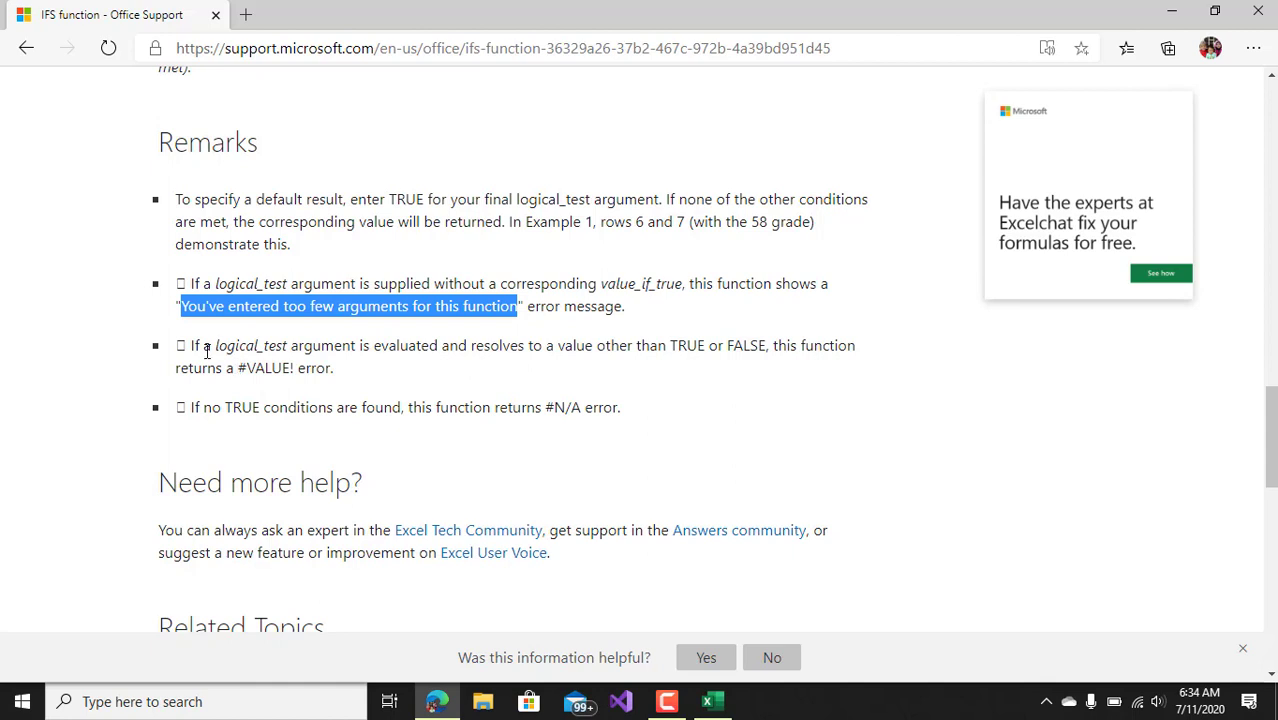
pyautogui.click(236, 371)
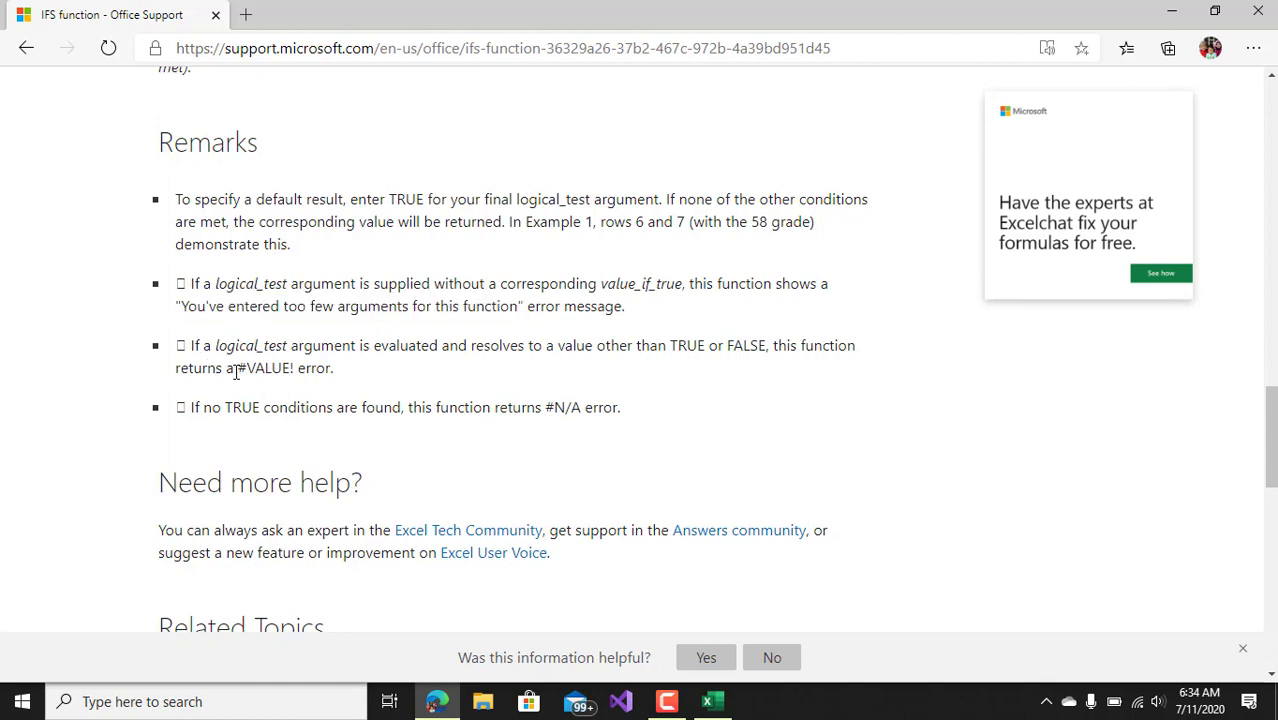
pyautogui.moveTo(236, 371); pyautogui.dragTo(295, 386)
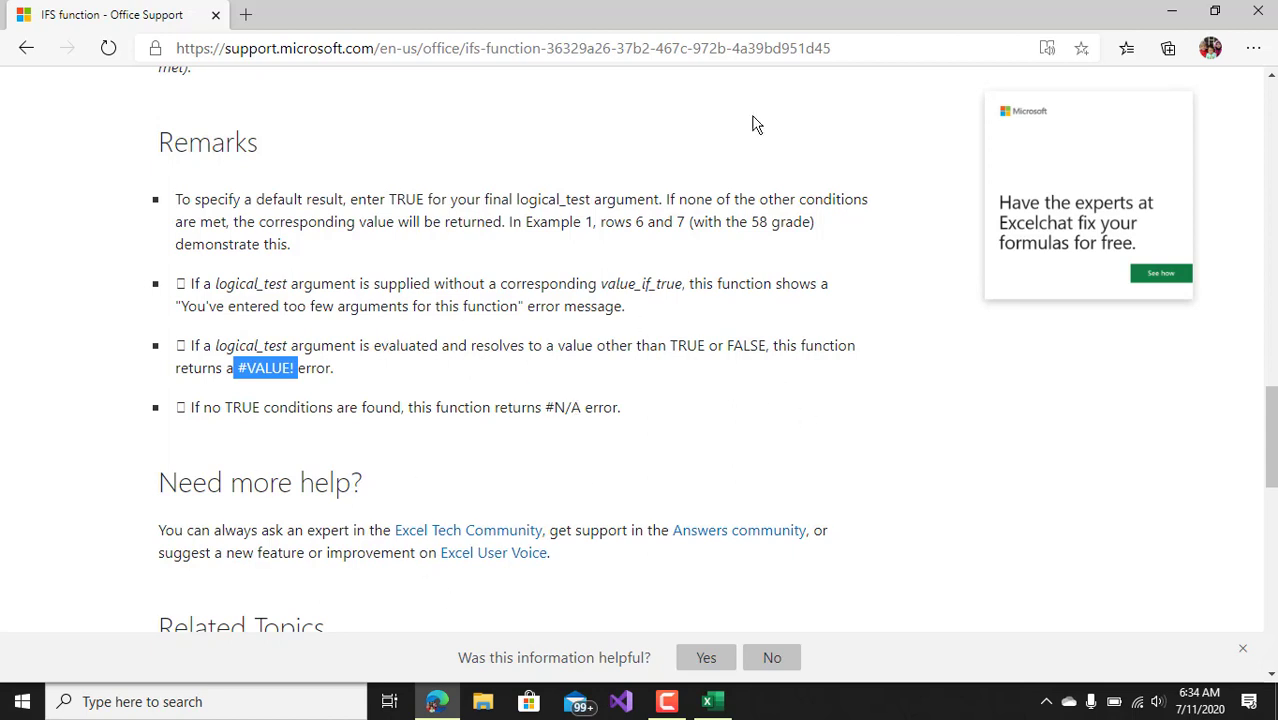
pyautogui.click(862, 52)
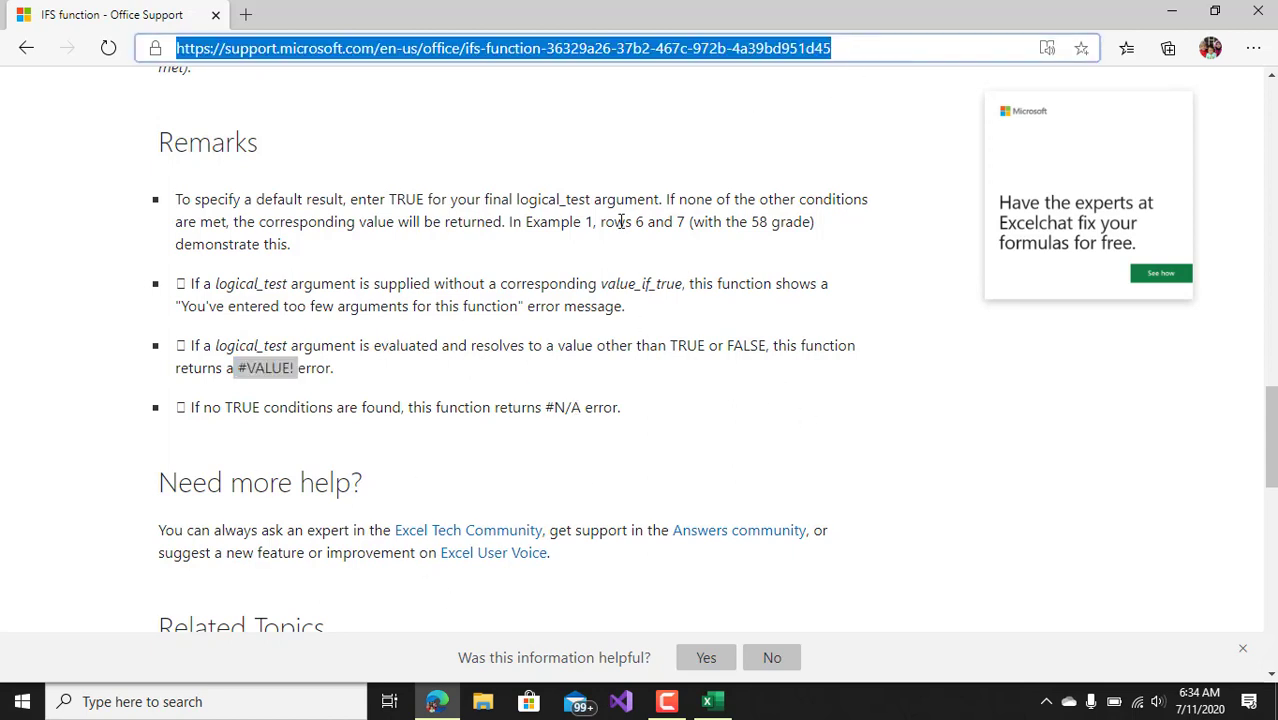
# Switch back to Excel and delete the incomplete =ifs formula from cell D4.
pyautogui.click(713, 701)
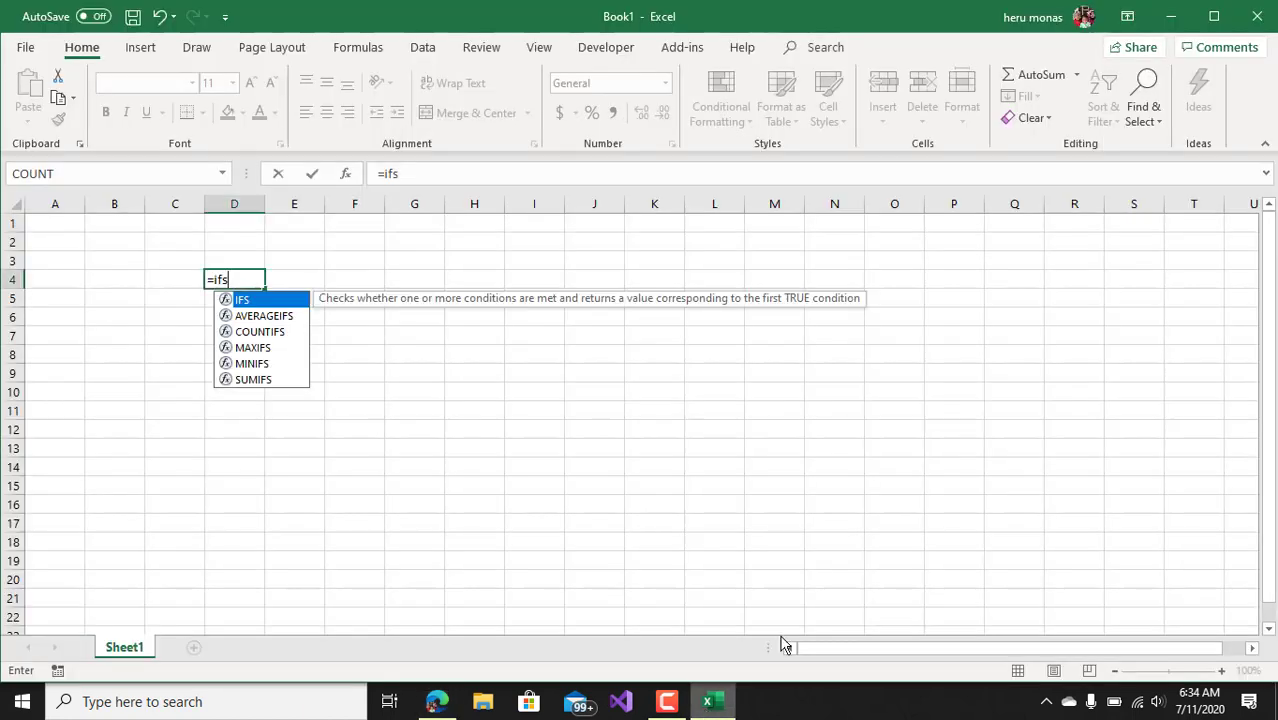
pyautogui.click(618, 481)
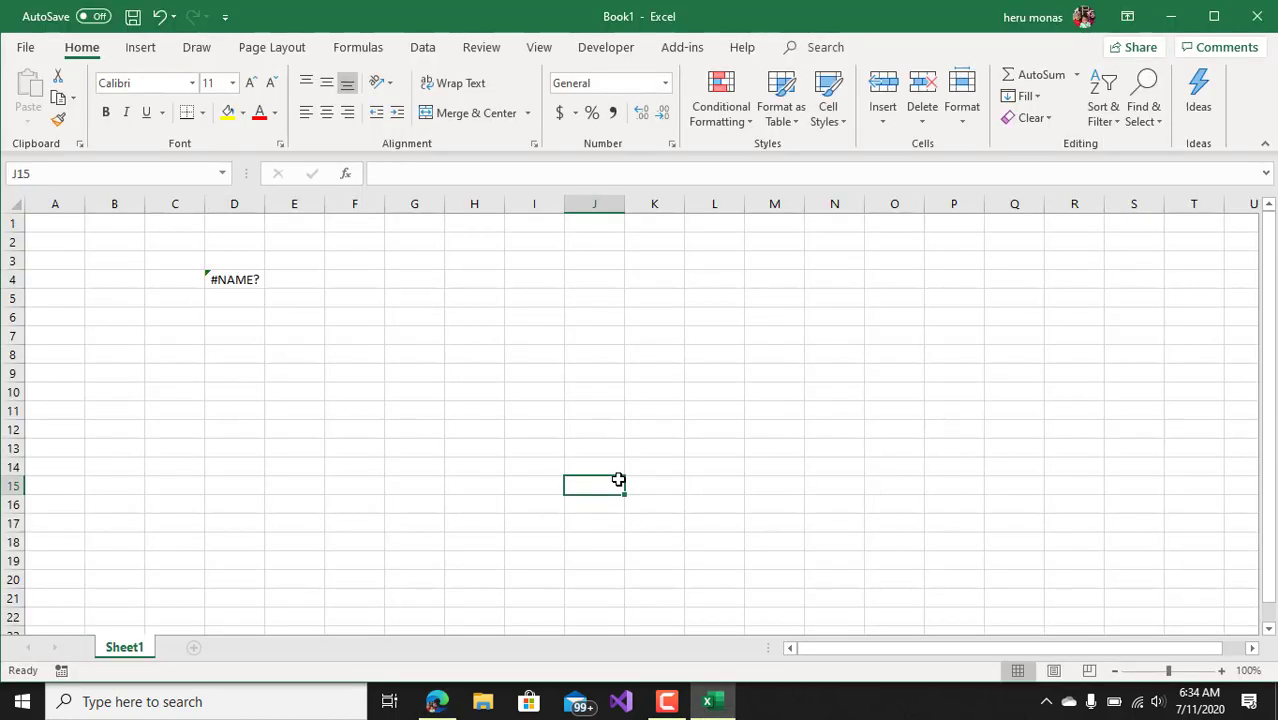
pyautogui.click(249, 279)
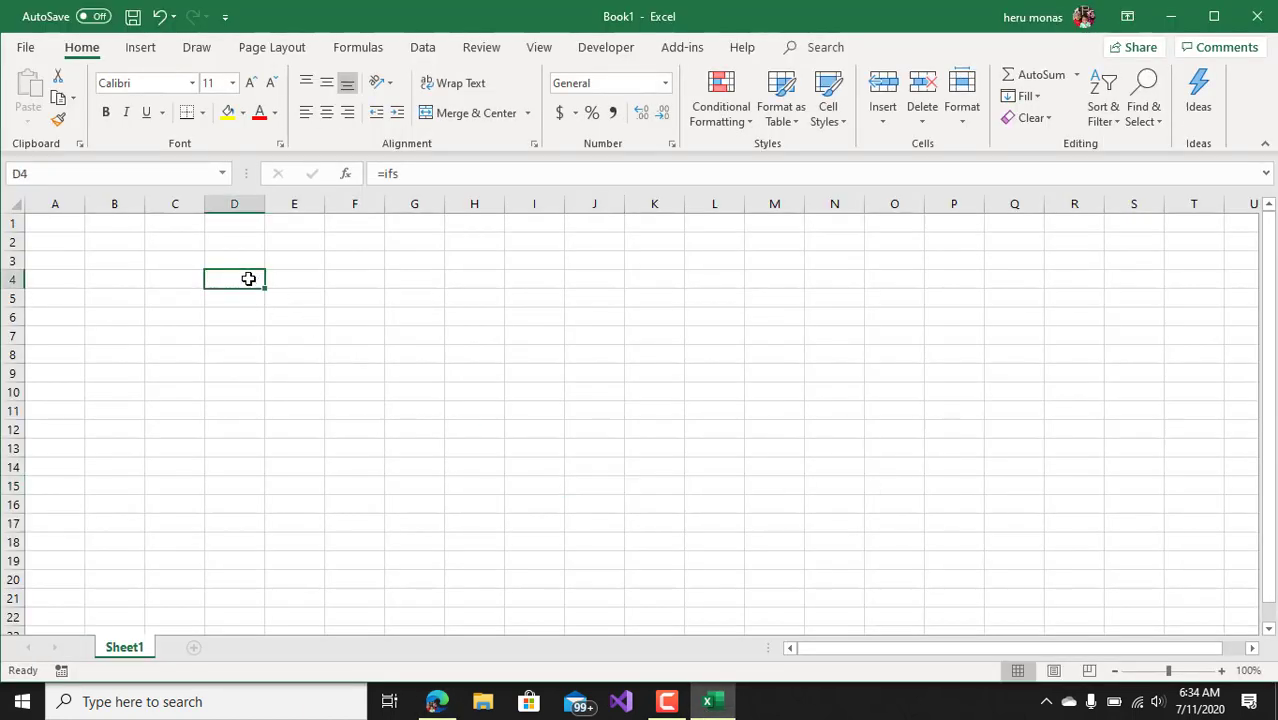
pyautogui.press('Delete')
# Enter the title "Tabel Acuan" in cell B1.
pyautogui.click(173, 273)
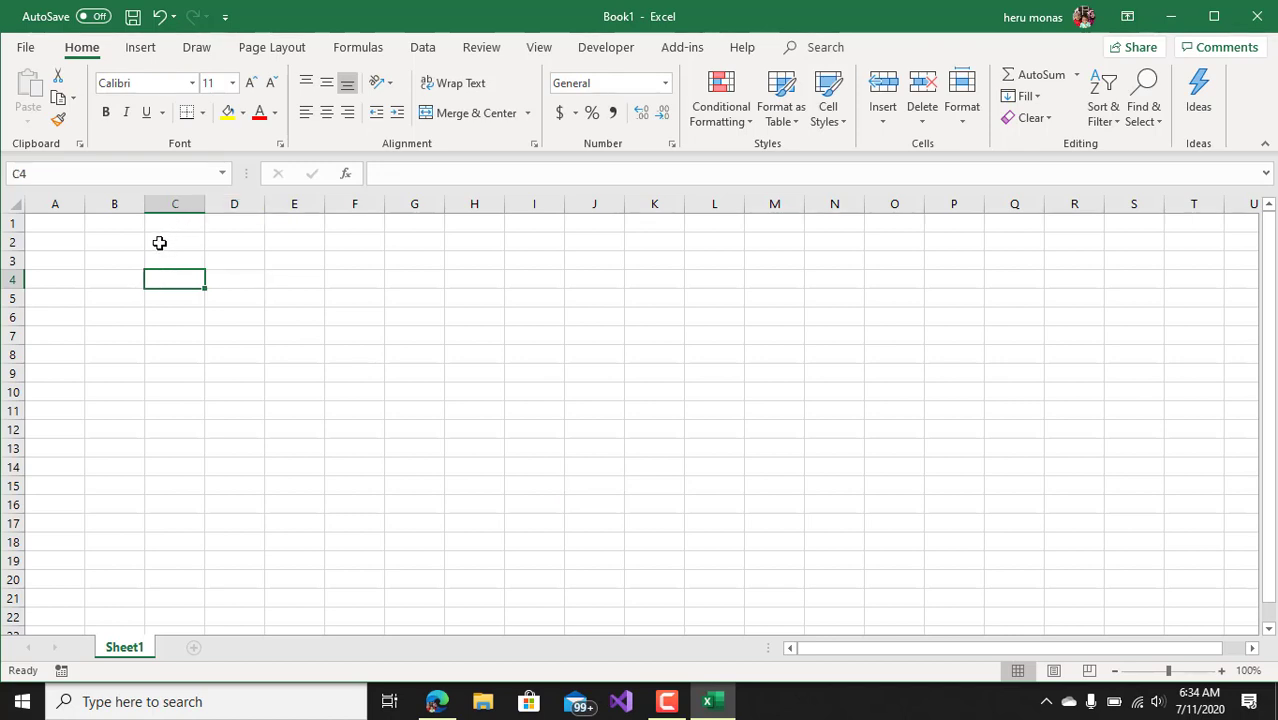
pyautogui.click(159, 243)
pyautogui.click(120, 247)
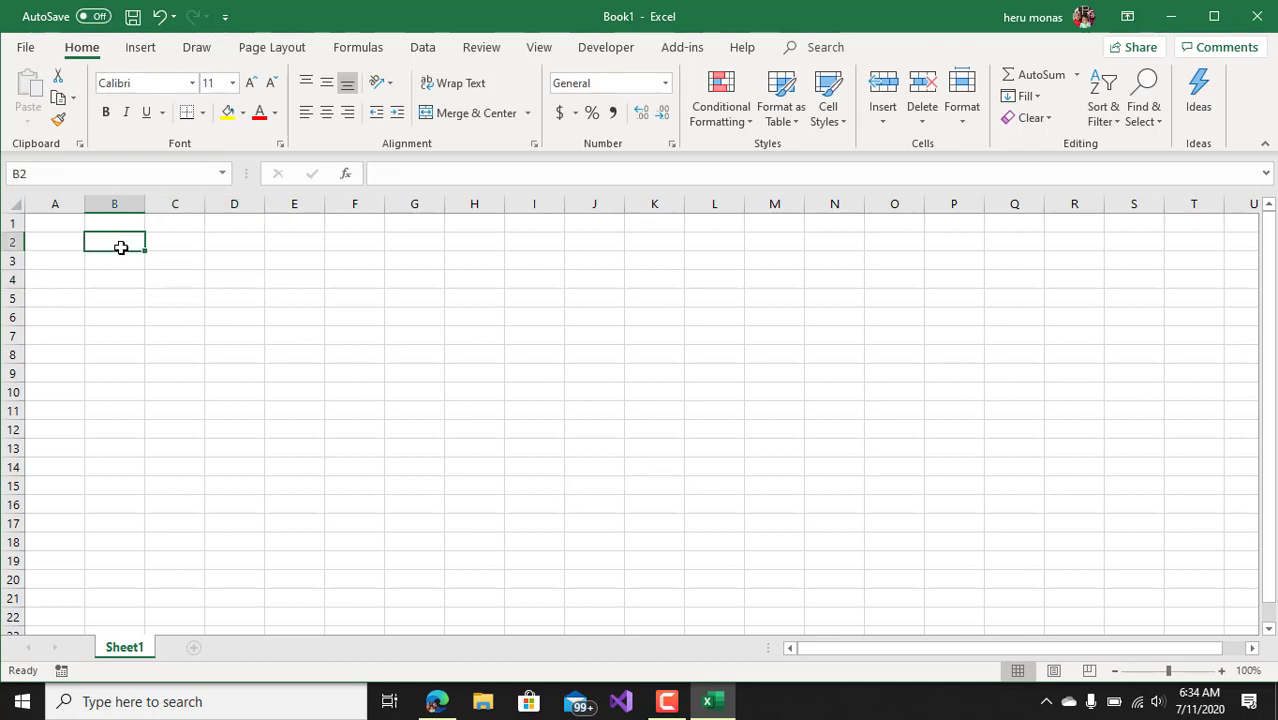
pyautogui.press('Up')
pyautogui.write('Tabel ')
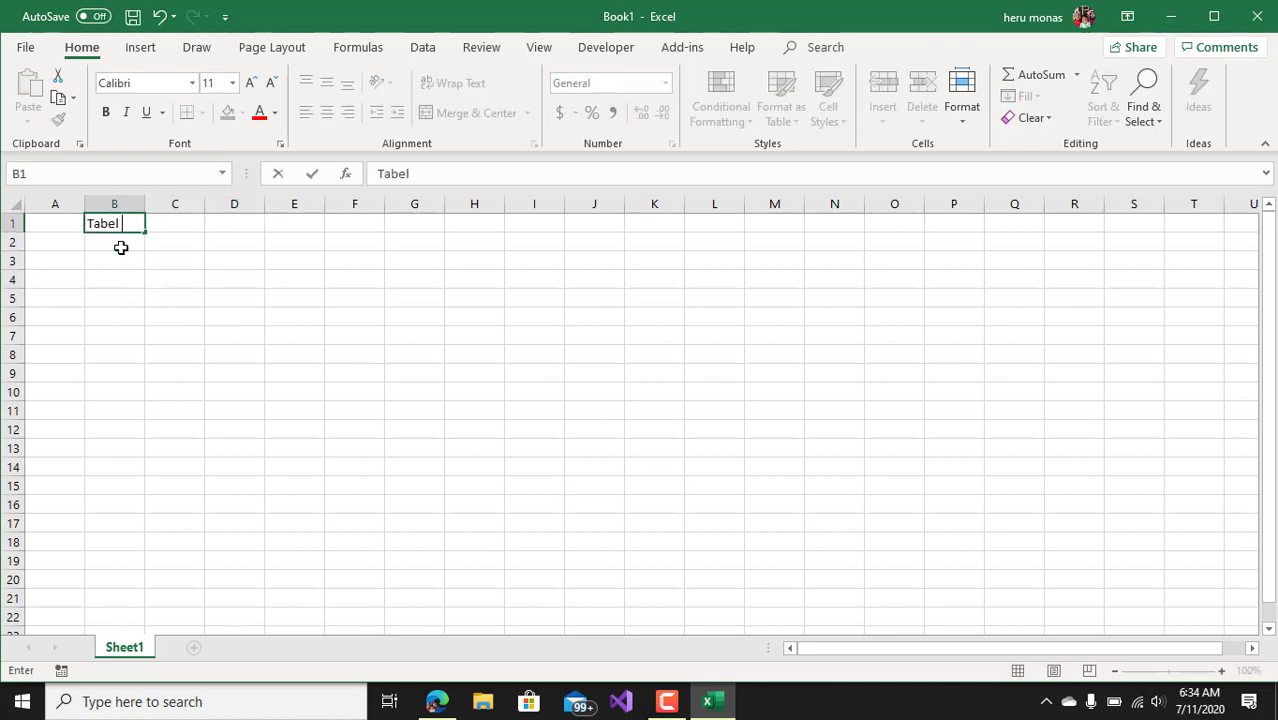
pyautogui.write('N')
pyautogui.press('BackSpace')
pyautogui.write('Pel')
pyautogui.press('BackSpace')
pyautogui.press('BackSpace')
pyautogui.press('BackSpace')
pyautogui.write('Acuan')
pyautogui.press('Return')
pyautogui.press('Return')
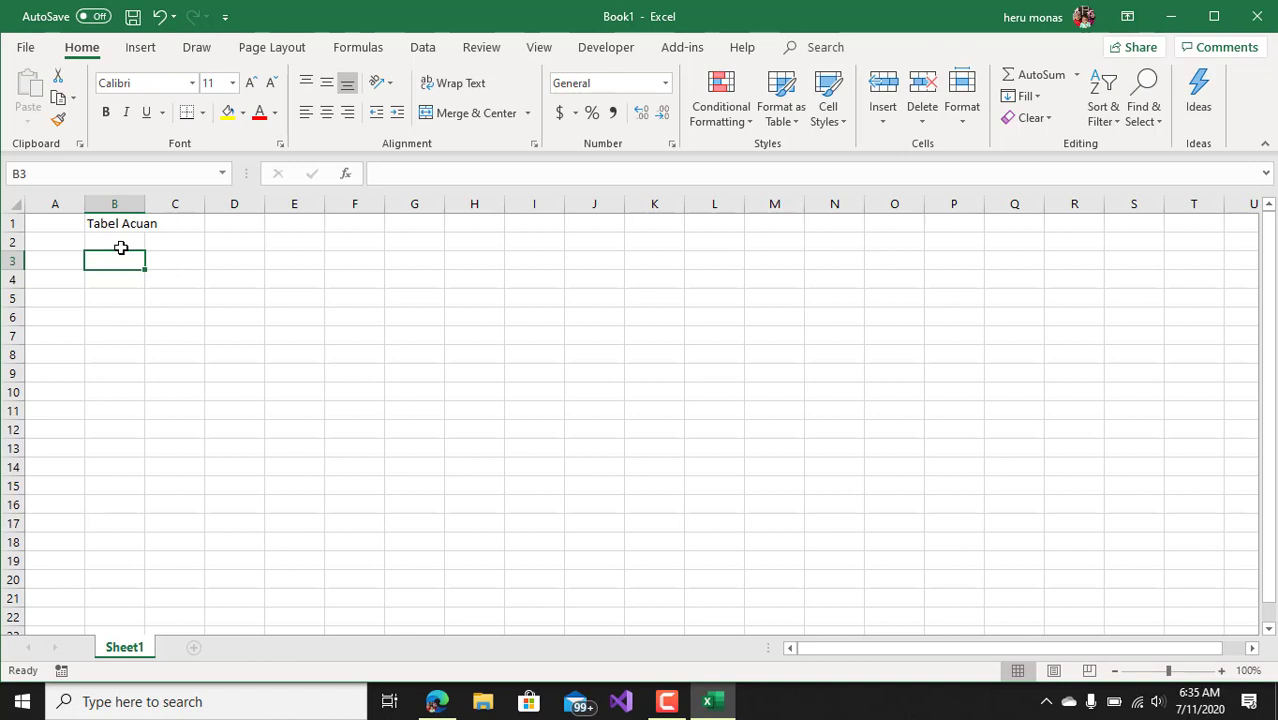
# Enter the column headers "Nilai" in cell B3 and "kata" in cell C3.
pyautogui.write('NIlai')
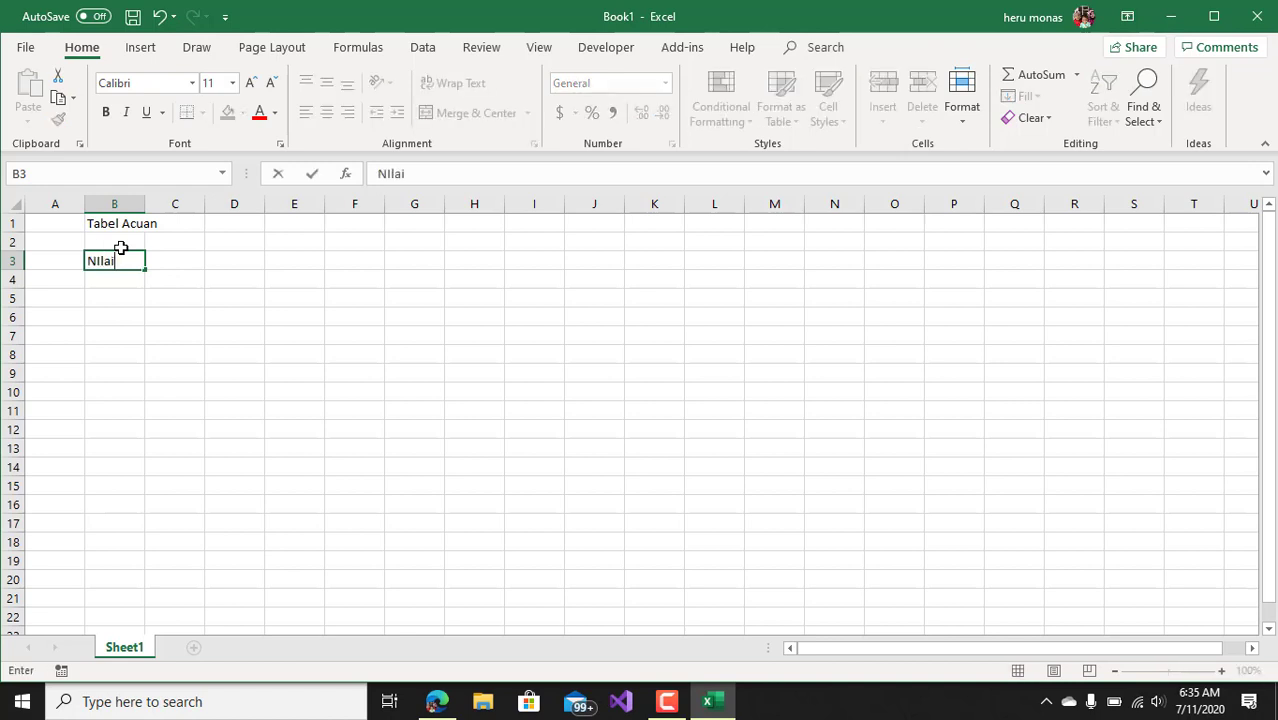
pyautogui.press('Tab')
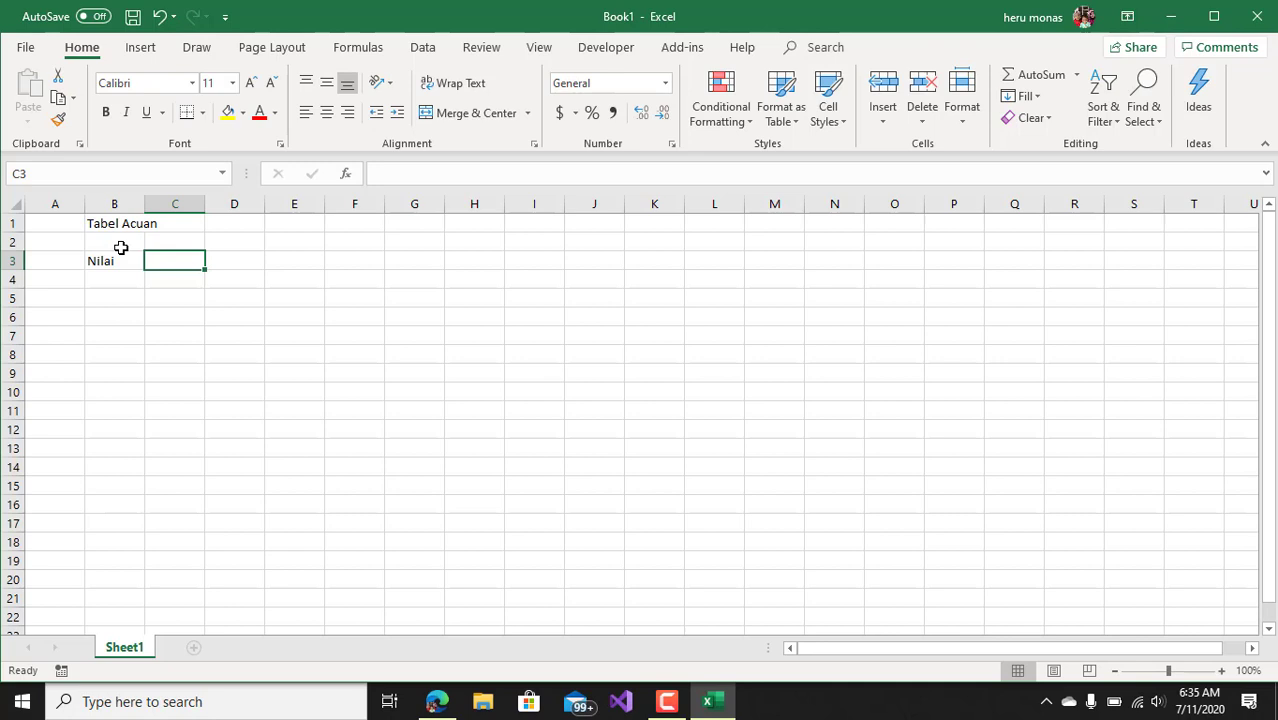
pyautogui.write('kata')
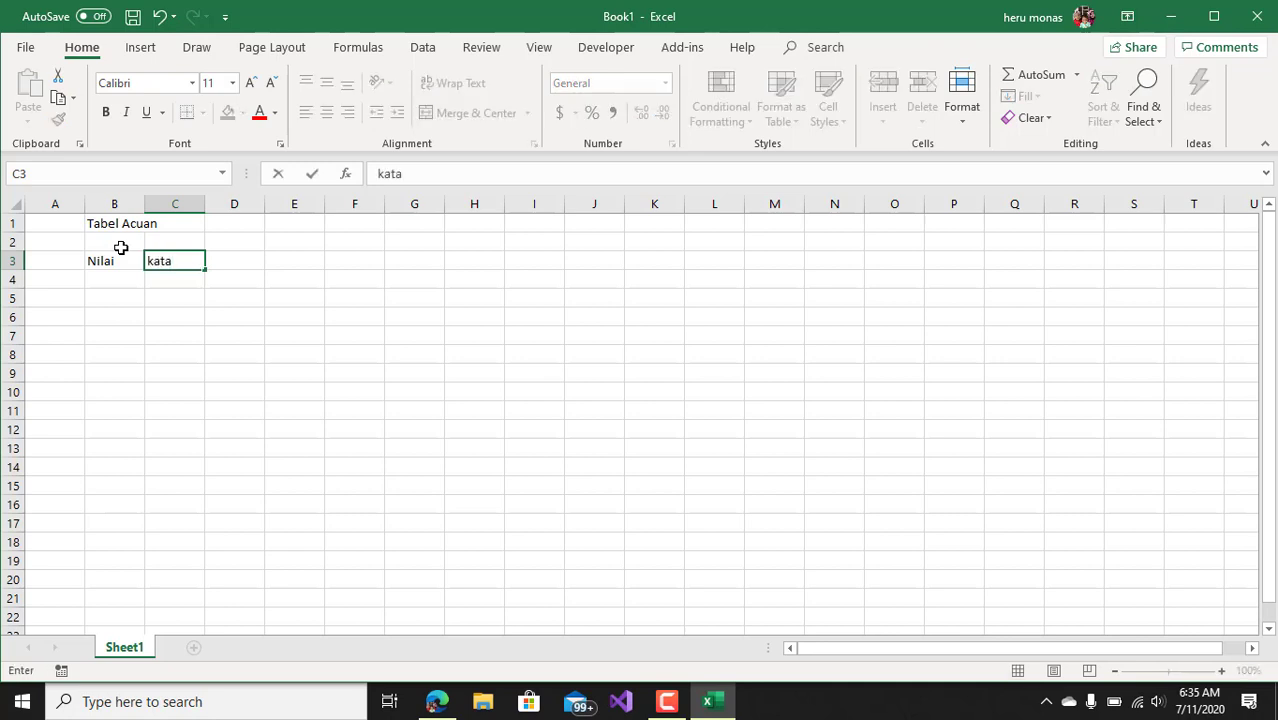
pyautogui.press('Return')
# Enter the scores 90, 80 and 70 in cells B4 to B6 under the Nilai header.
pyautogui.press('Left')
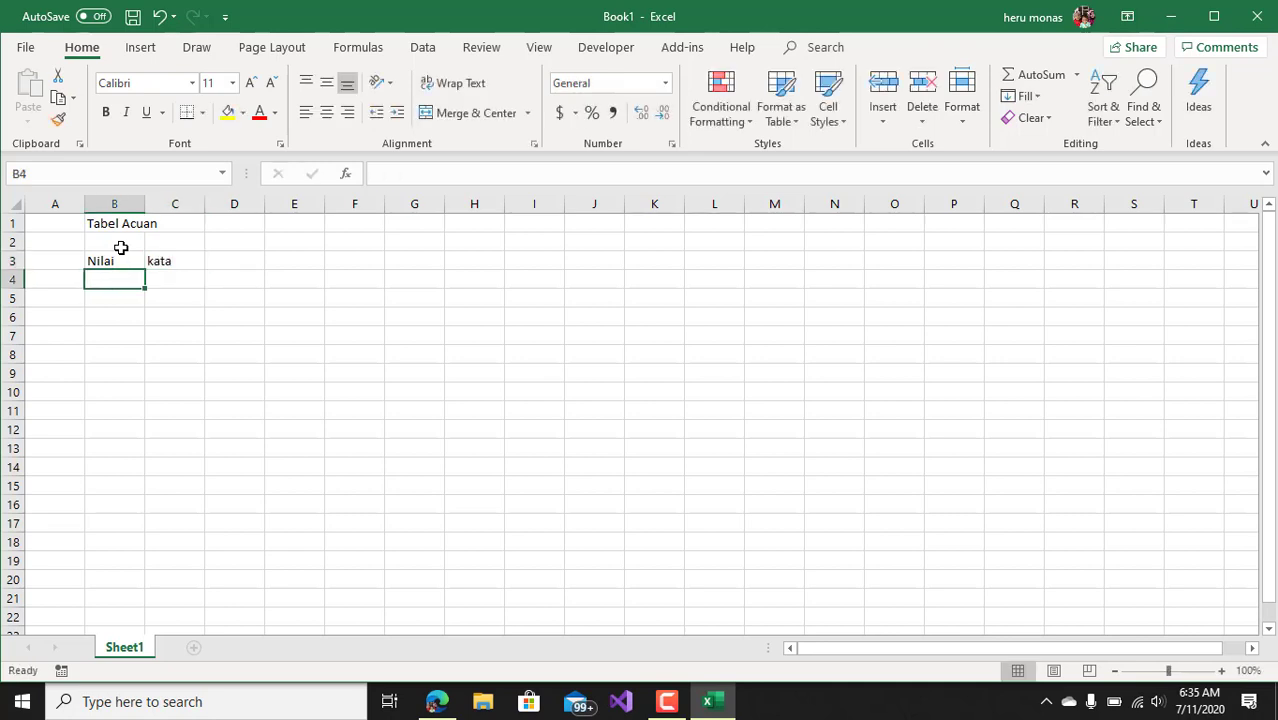
pyautogui.write('90')
pyautogui.press('Return')
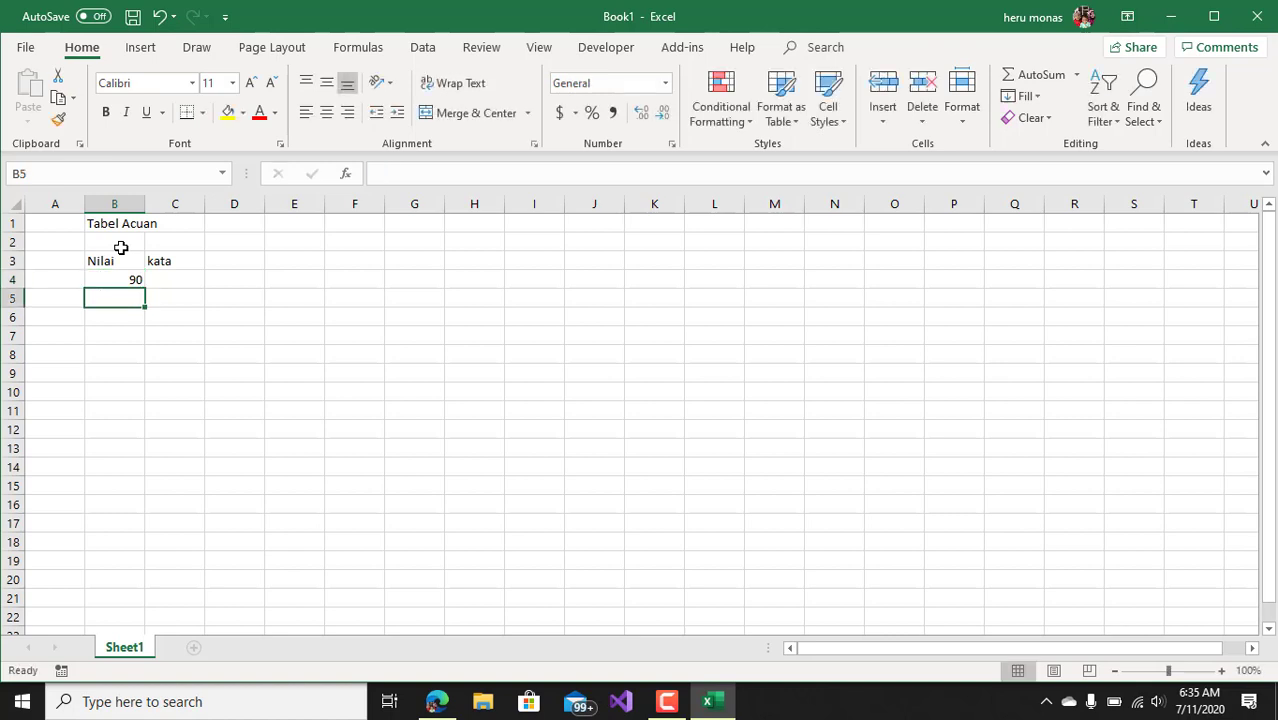
pyautogui.write('80')
pyautogui.press('Return')
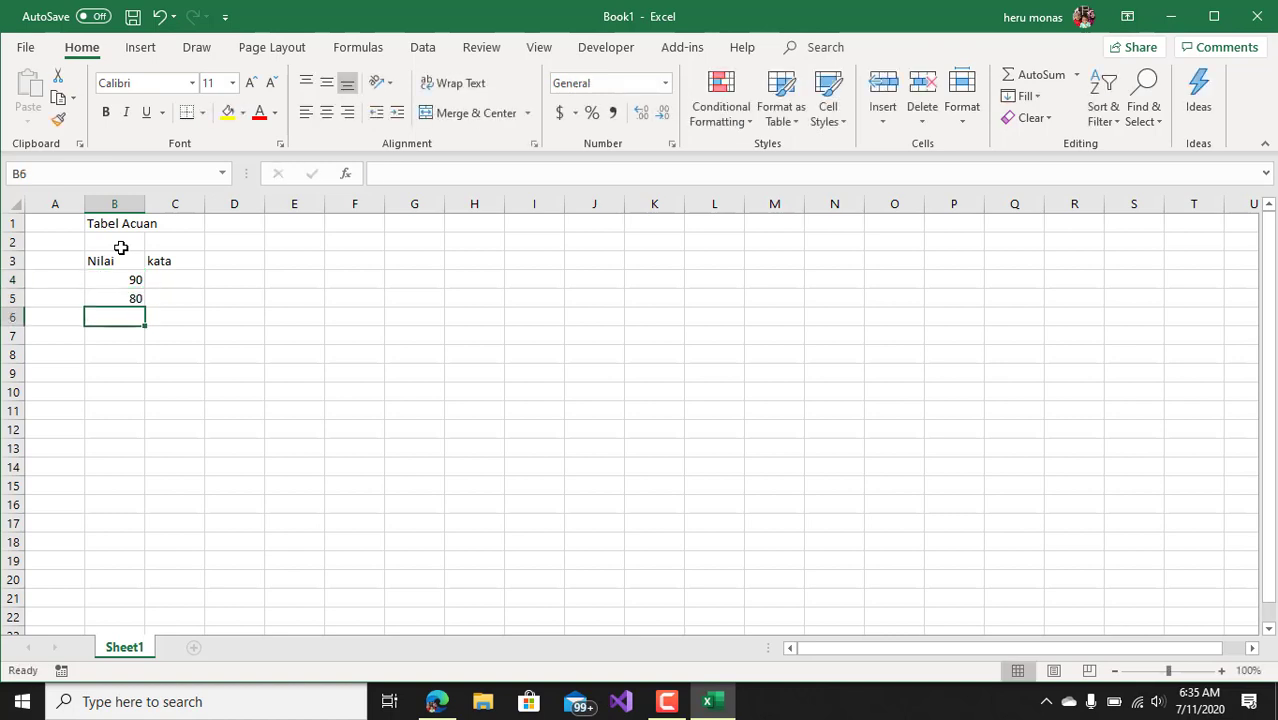
pyautogui.write('70')
pyautogui.press('Tab')
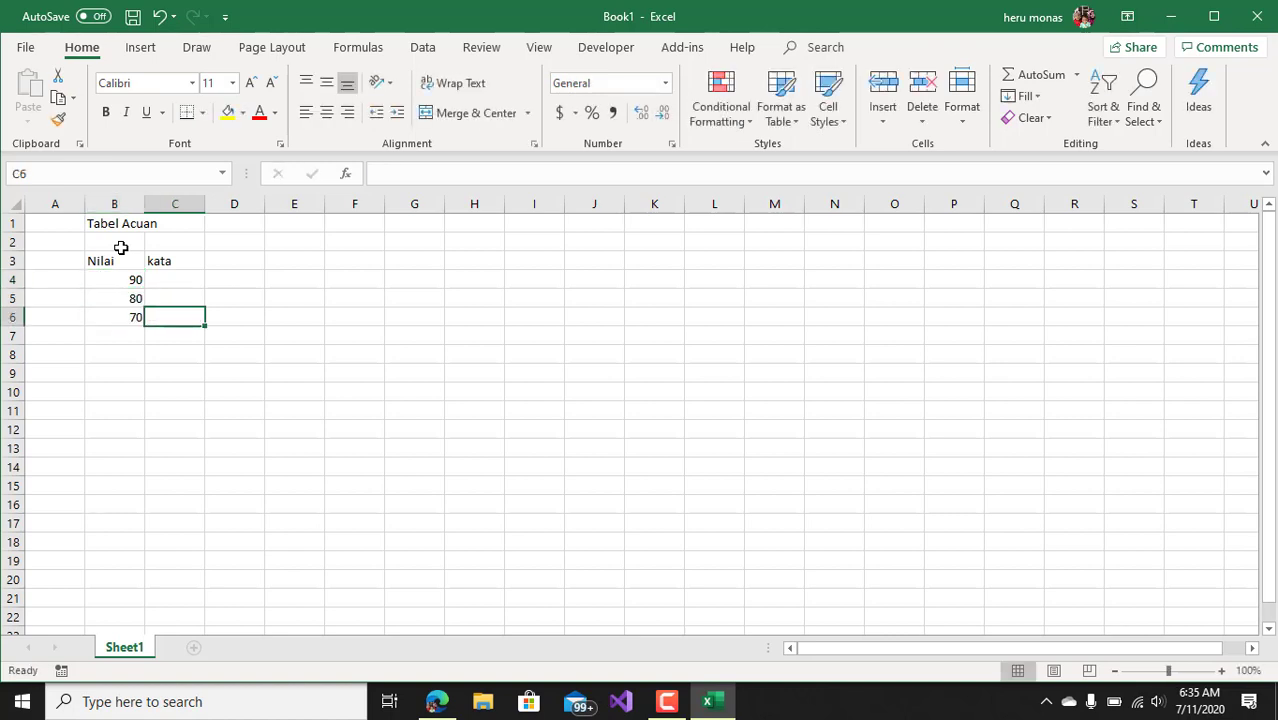
# Enter "Baik Sekali", "Baik" and "Cukup" in cells C4 to C6 beside the scores.
pyautogui.press('Up')
pyautogui.press('Up')
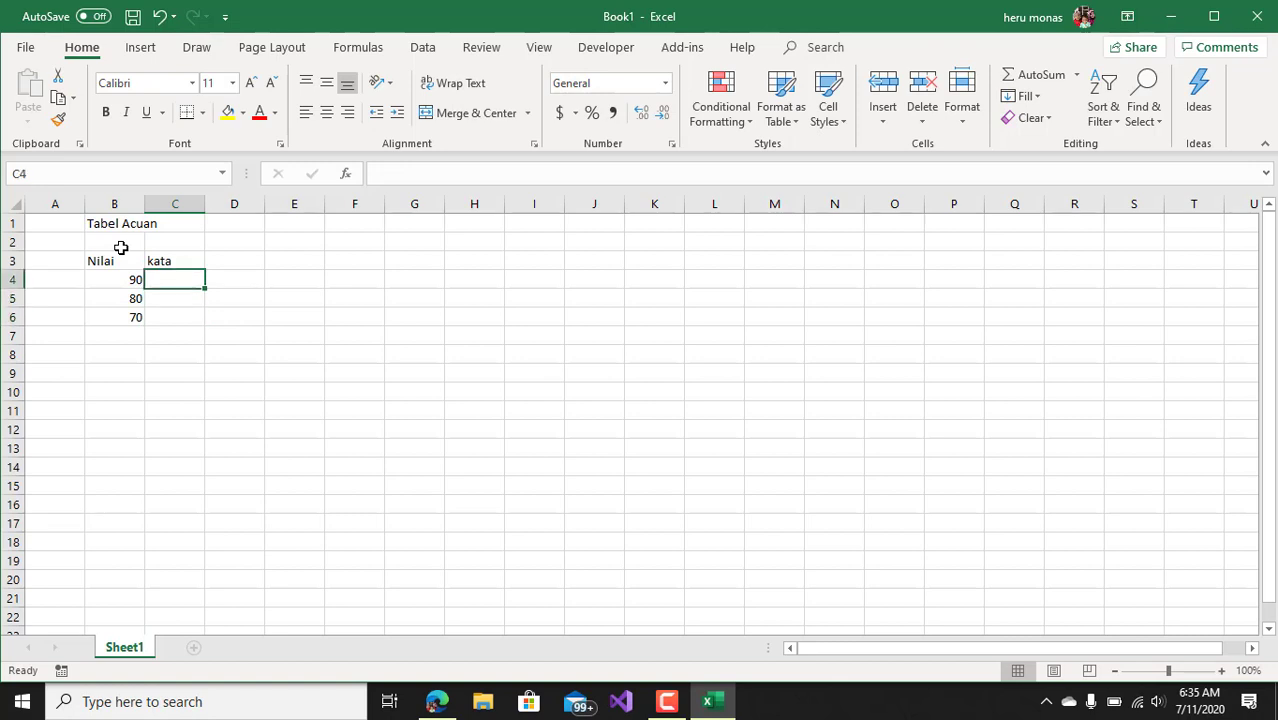
pyautogui.write('Baik Sekali')
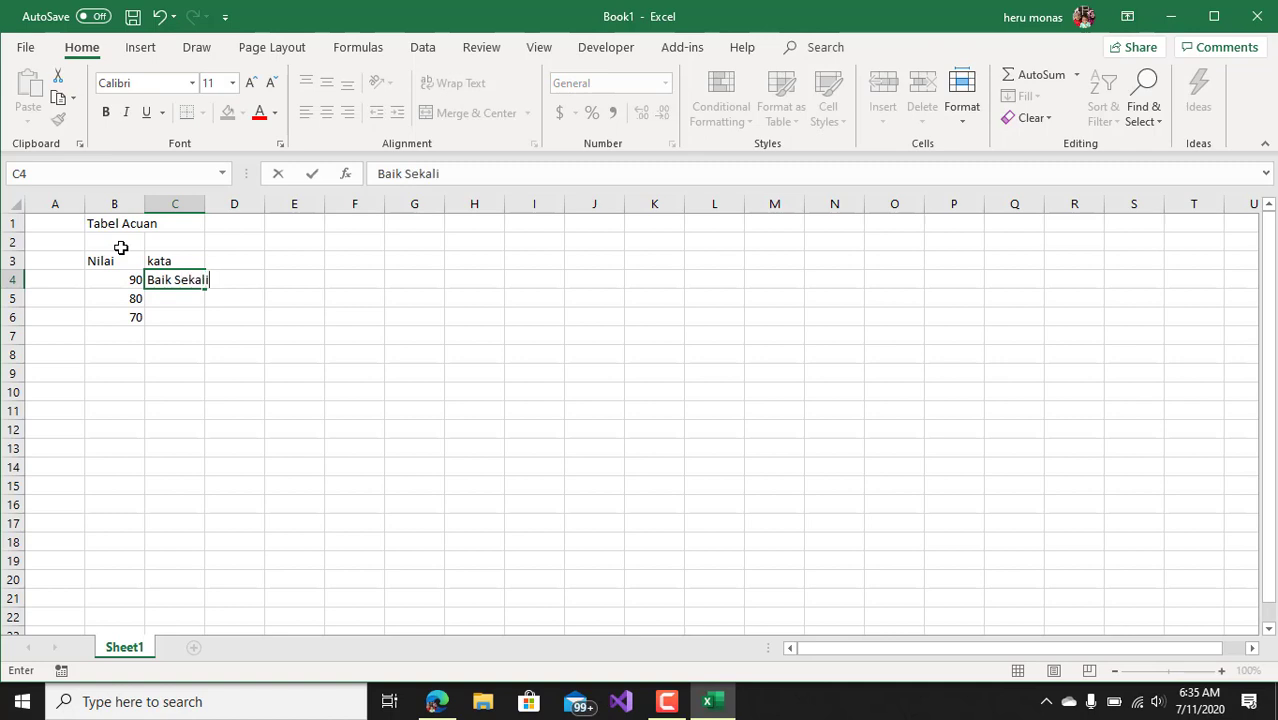
pyautogui.press('Return')
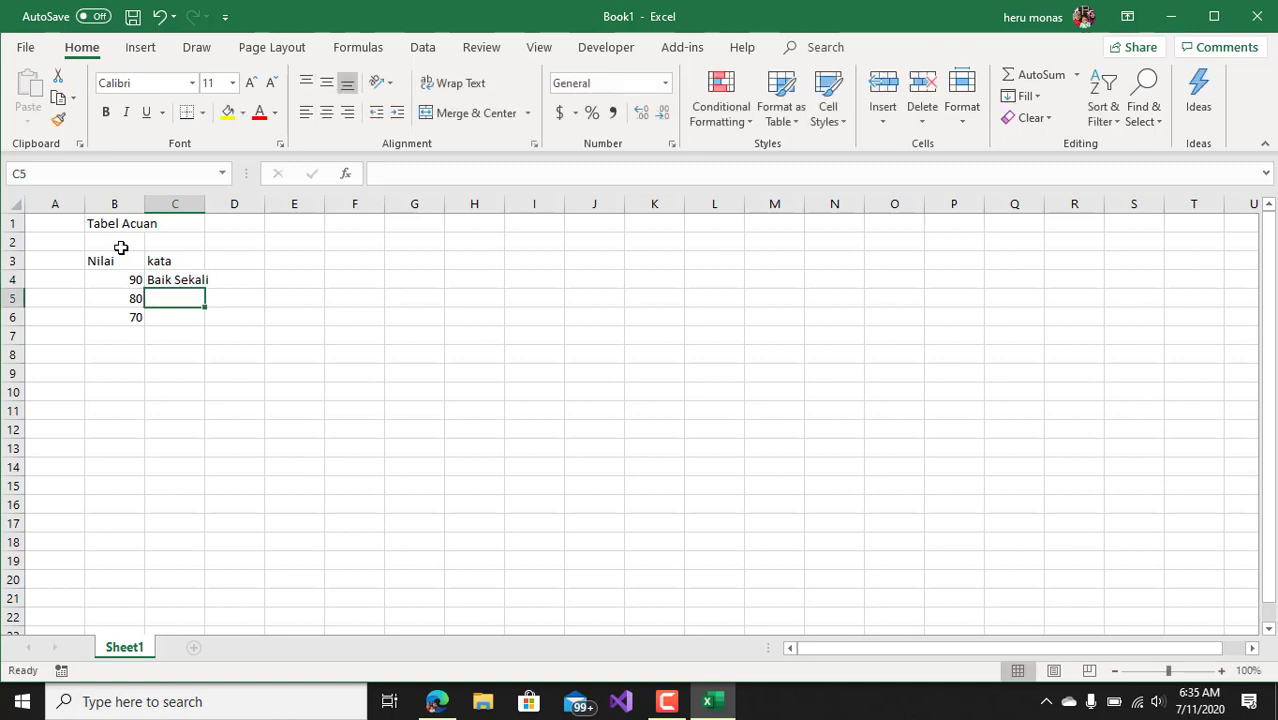
pyautogui.write('Baik')
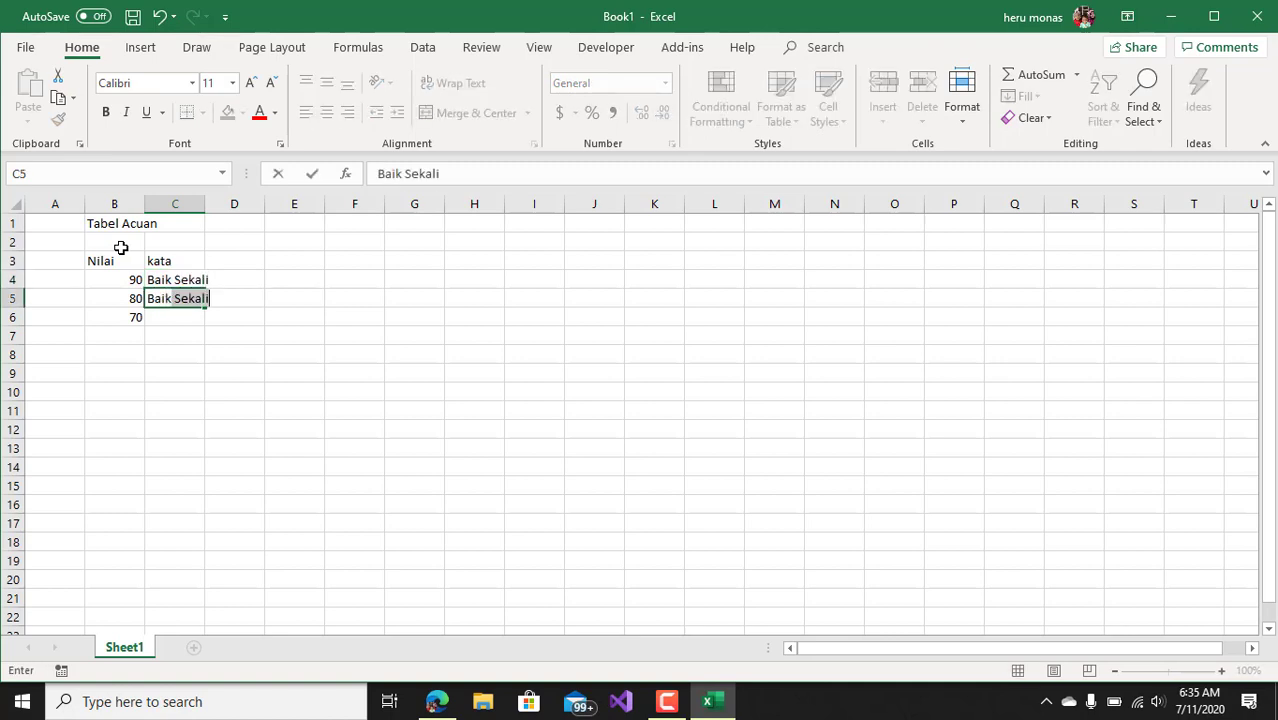
pyautogui.press('BackSpace')
pyautogui.press('Return')
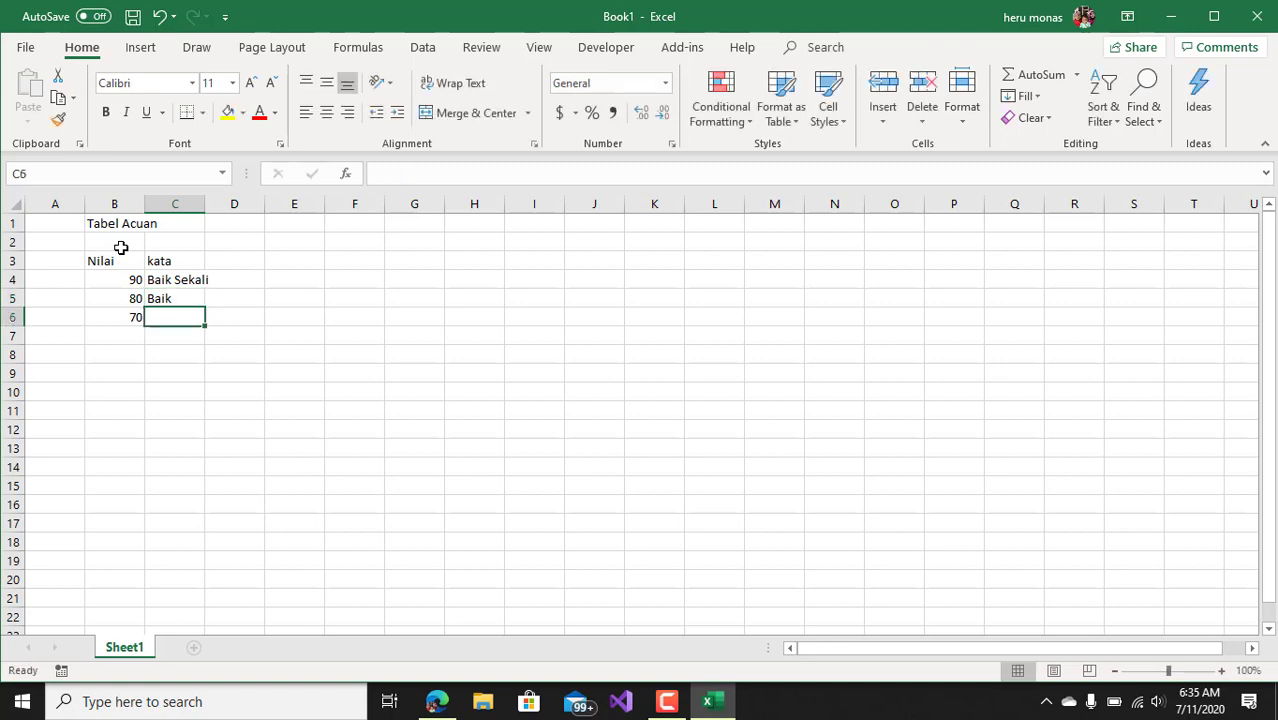
pyautogui.write('Cukup')
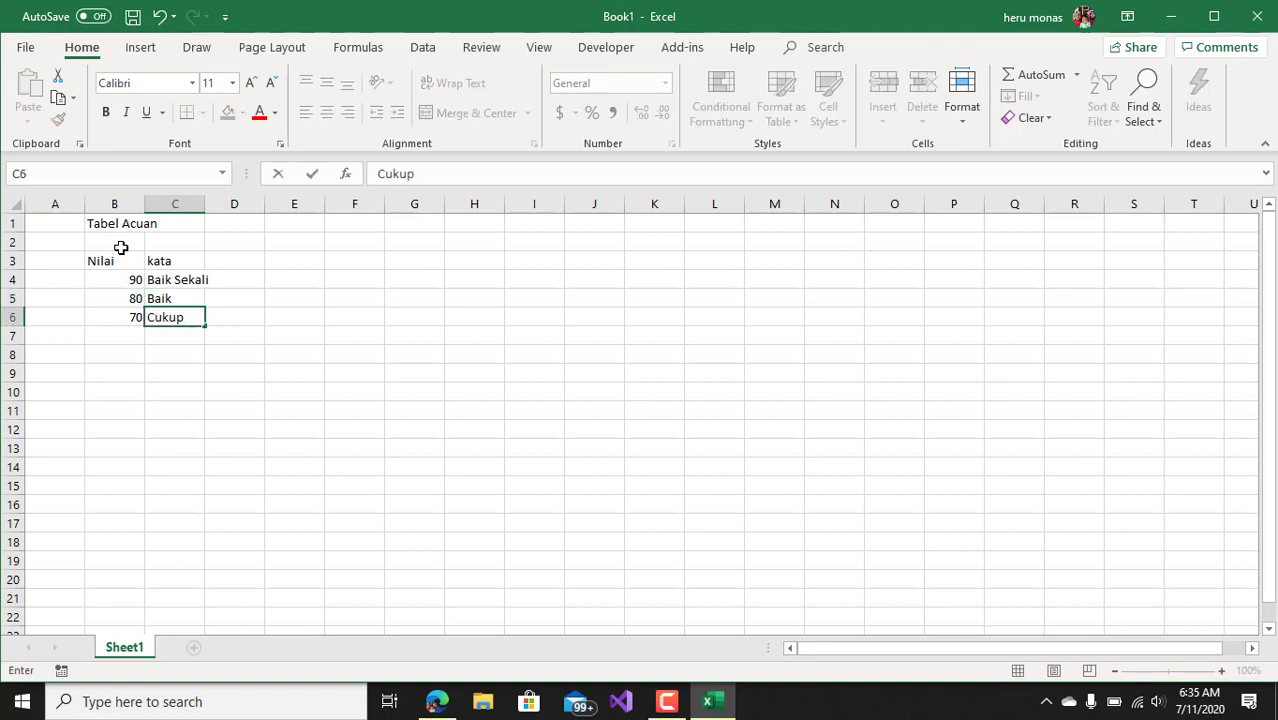
pyautogui.press('Return')
# Add the score 60 in B7 with "Kurang" in C7, and widen column C to fit its text.
pyautogui.press('Left')
pyautogui.write('60')
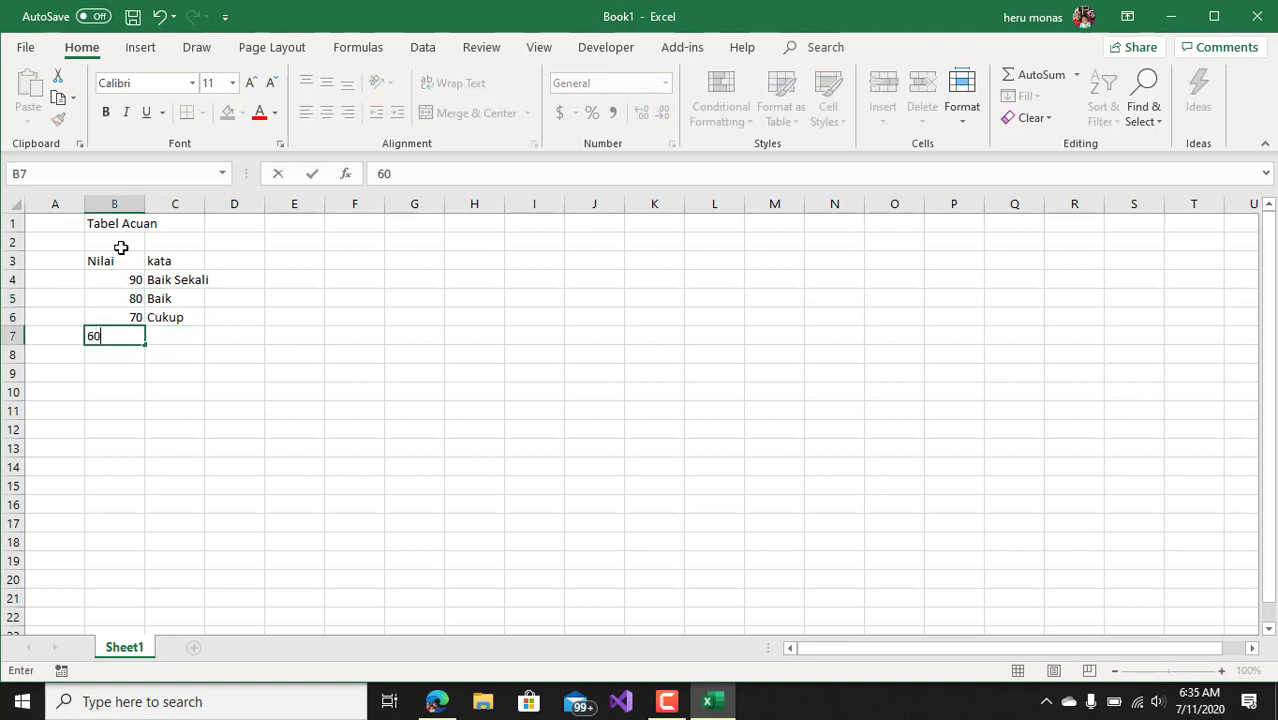
pyautogui.press('Tab')
pyautogui.write('Kuran')
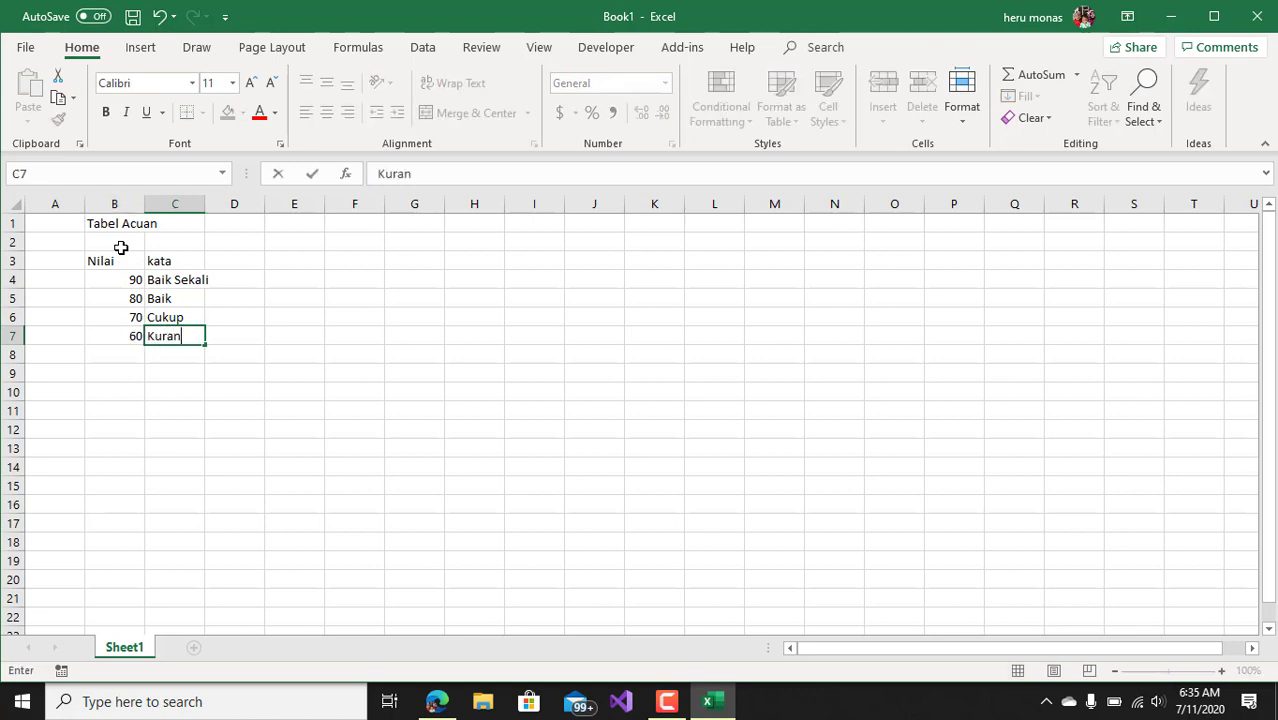
pyautogui.write('g')
pyautogui.press('Tab')
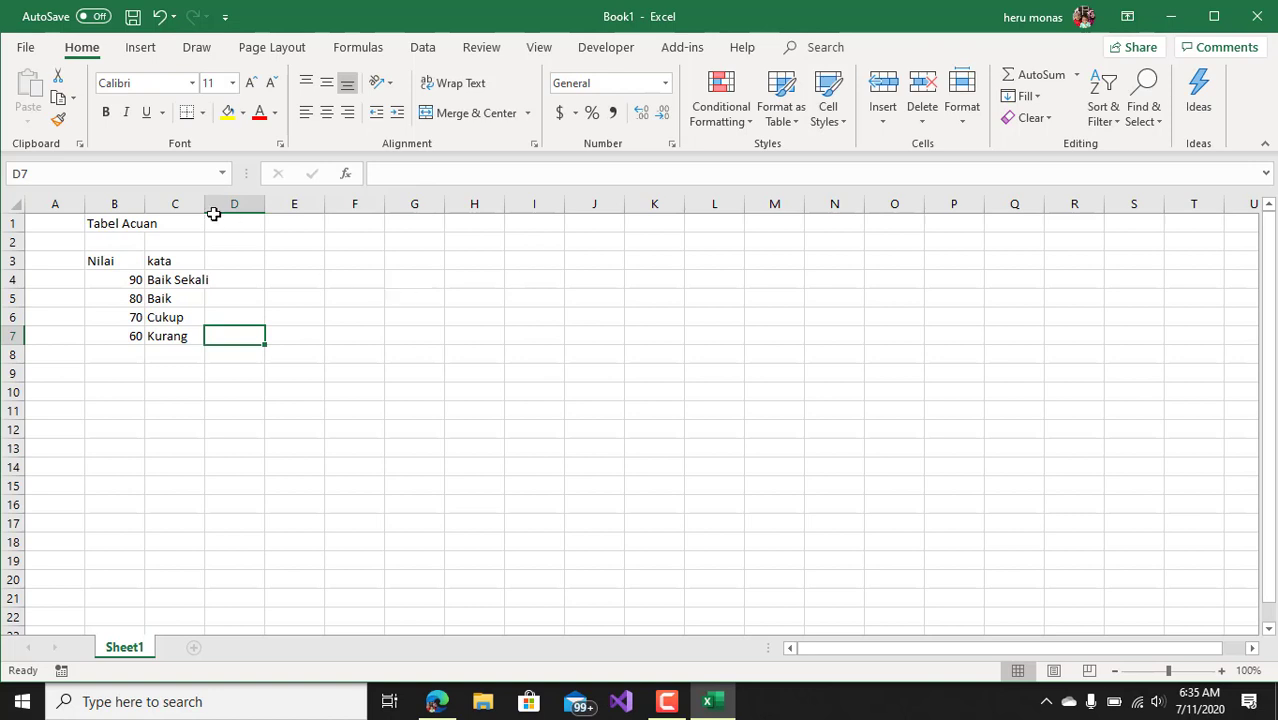
pyautogui.moveTo(205, 205); pyautogui.dragTo(221, 205)
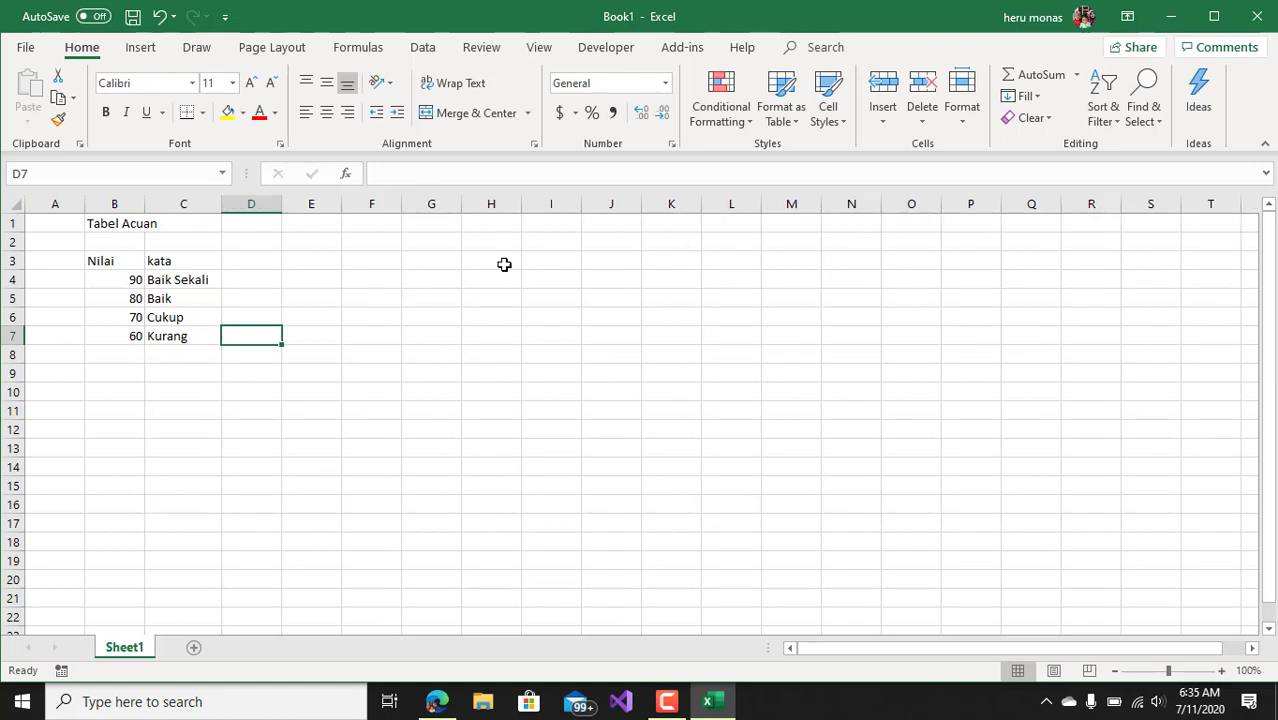
# Enter the headers "nama siswa", "Nilai" and "Keterangan" in cells H3 to J3, widening column H to fit its header.
pyautogui.click(504, 264)
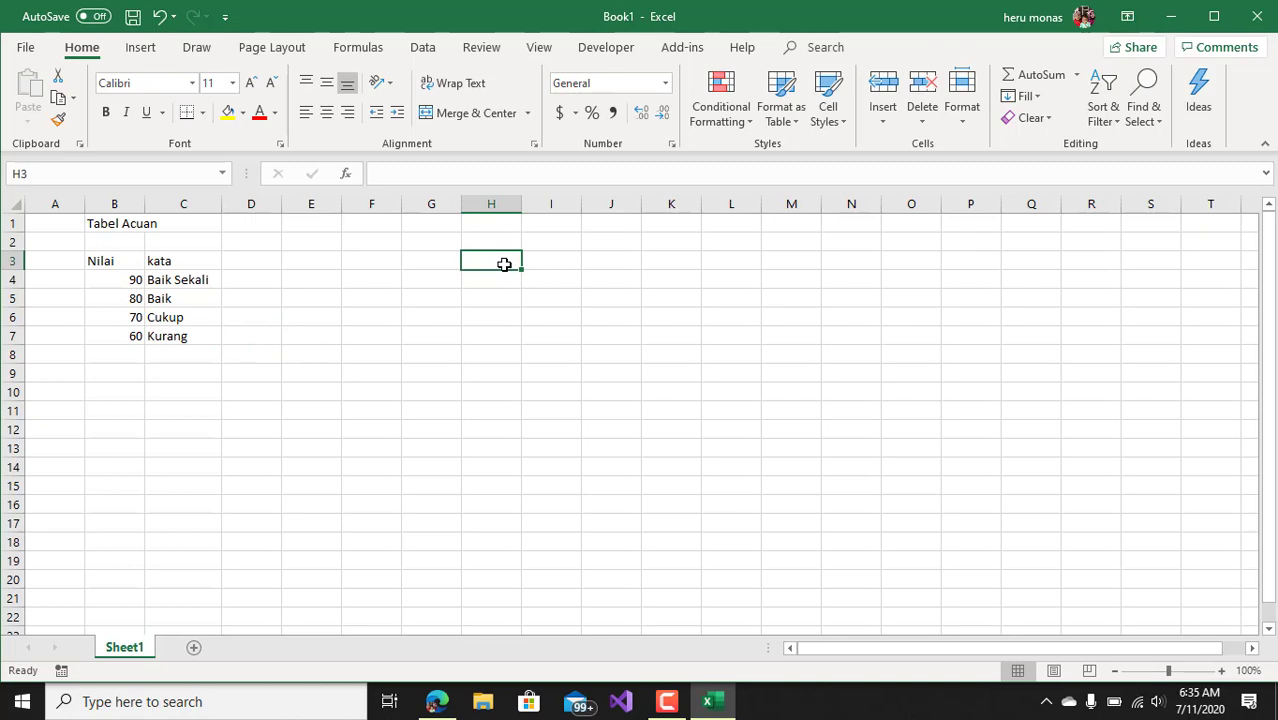
pyautogui.write('nama siswa')
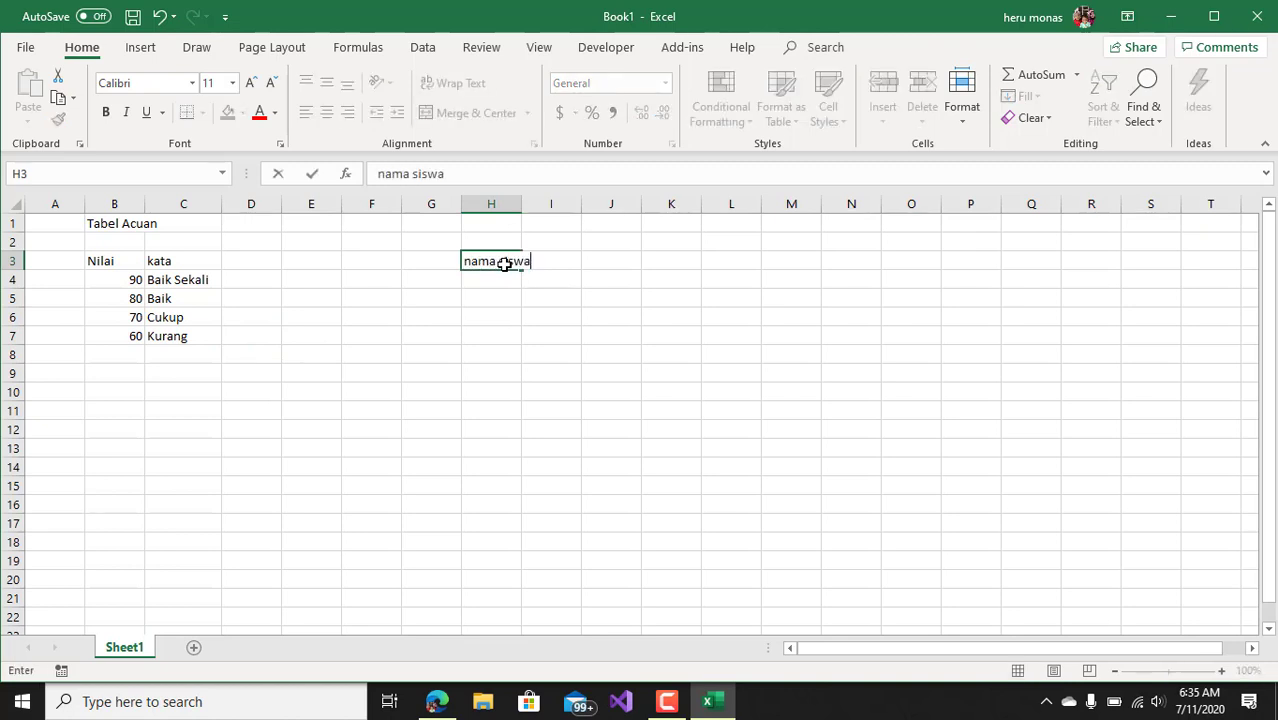
pyautogui.press('Tab')
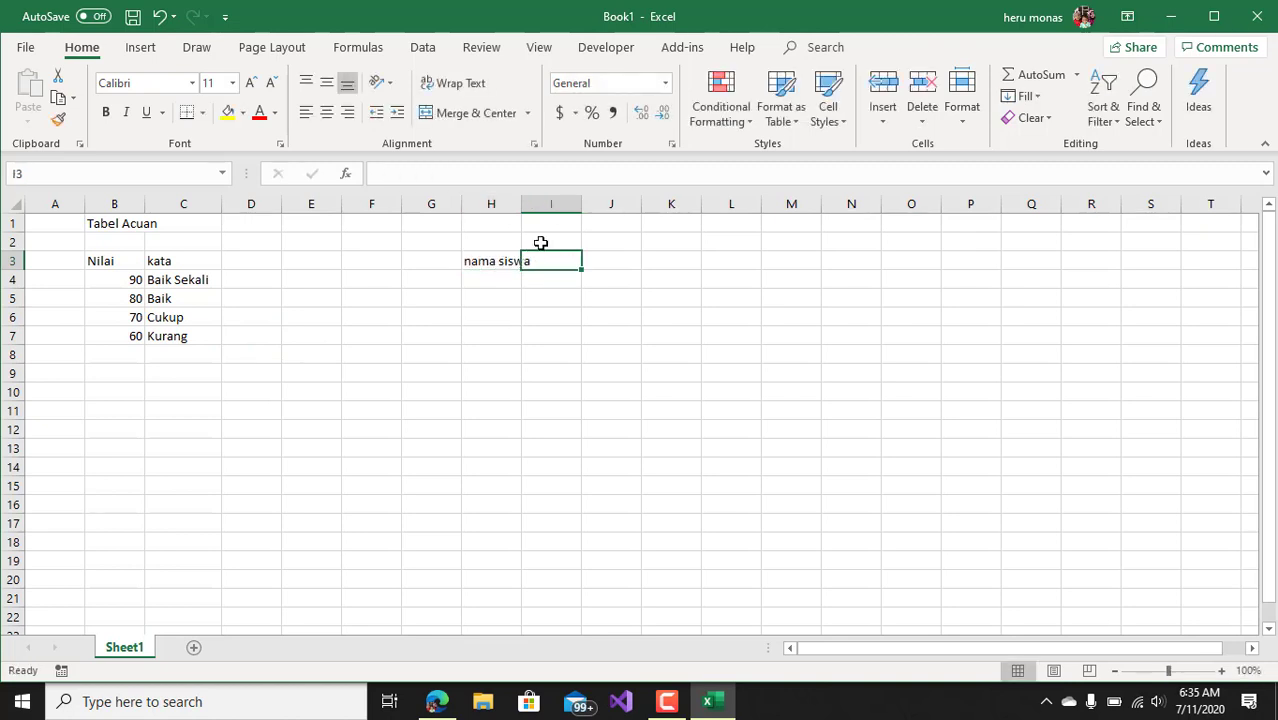
pyautogui.doubleClick(521, 203)
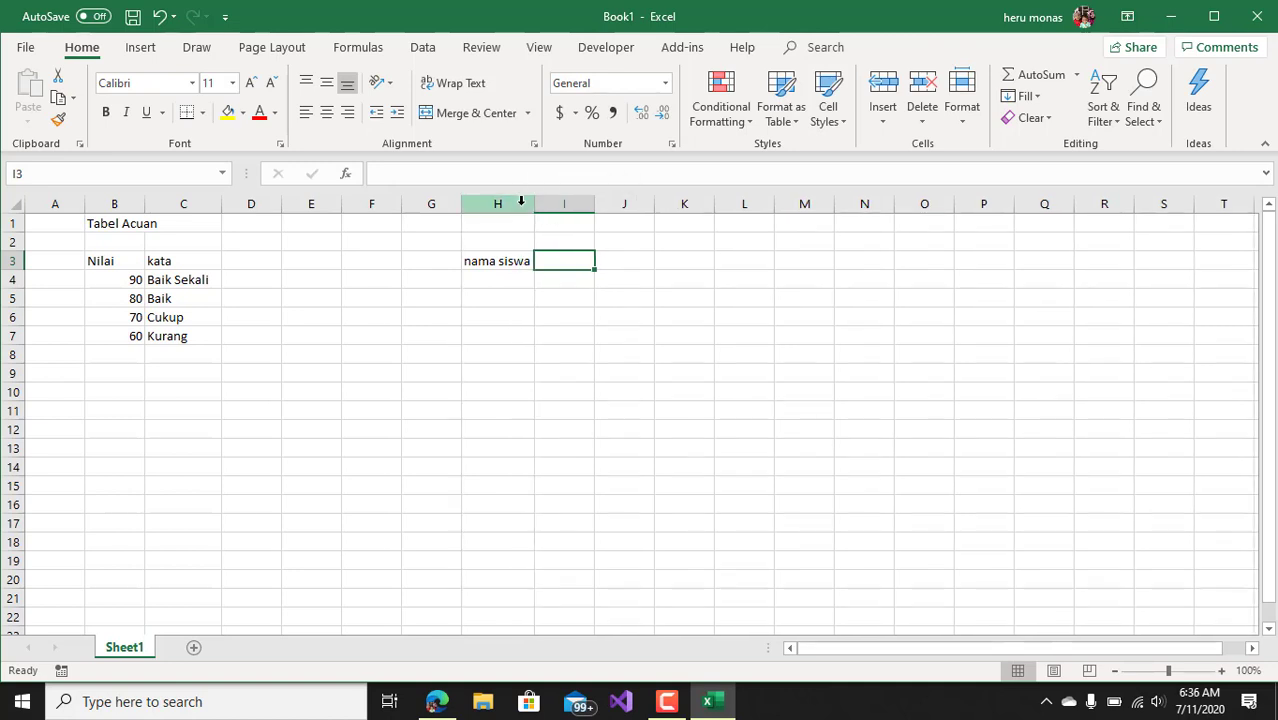
pyautogui.moveTo(535, 207); pyautogui.dragTo(559, 205)
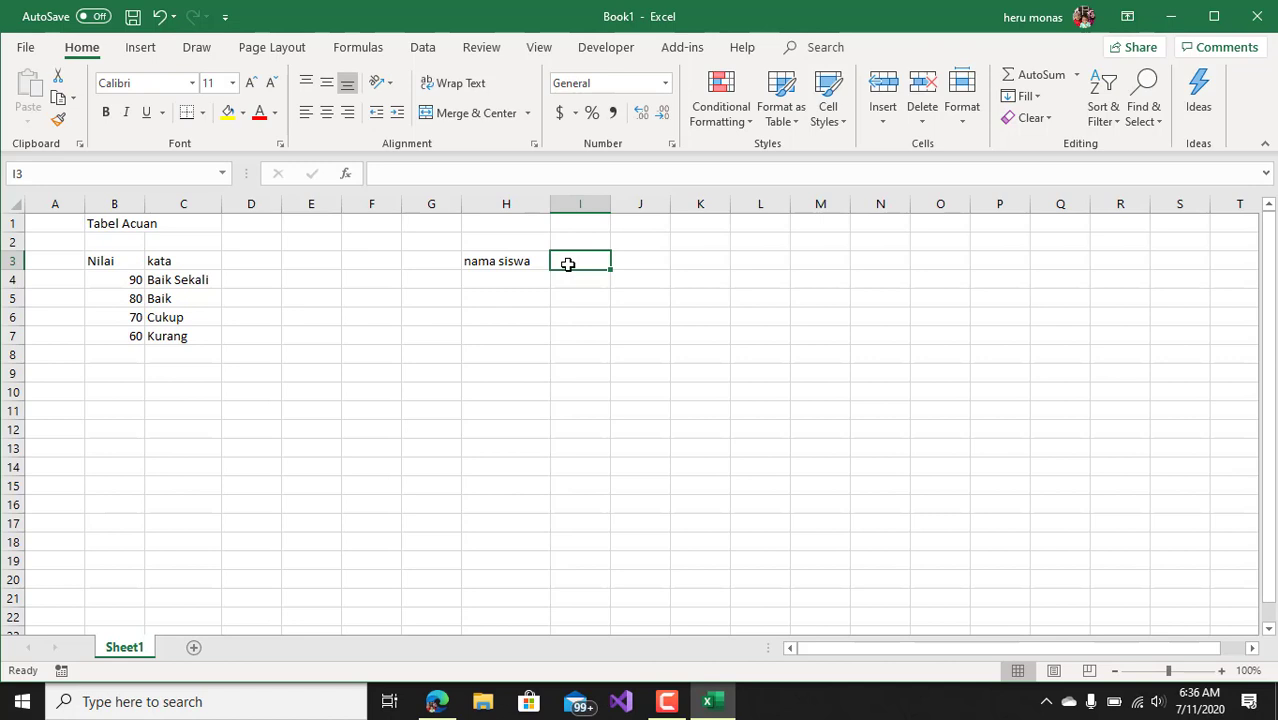
pyautogui.write('Nilai')
pyautogui.press('Tab')
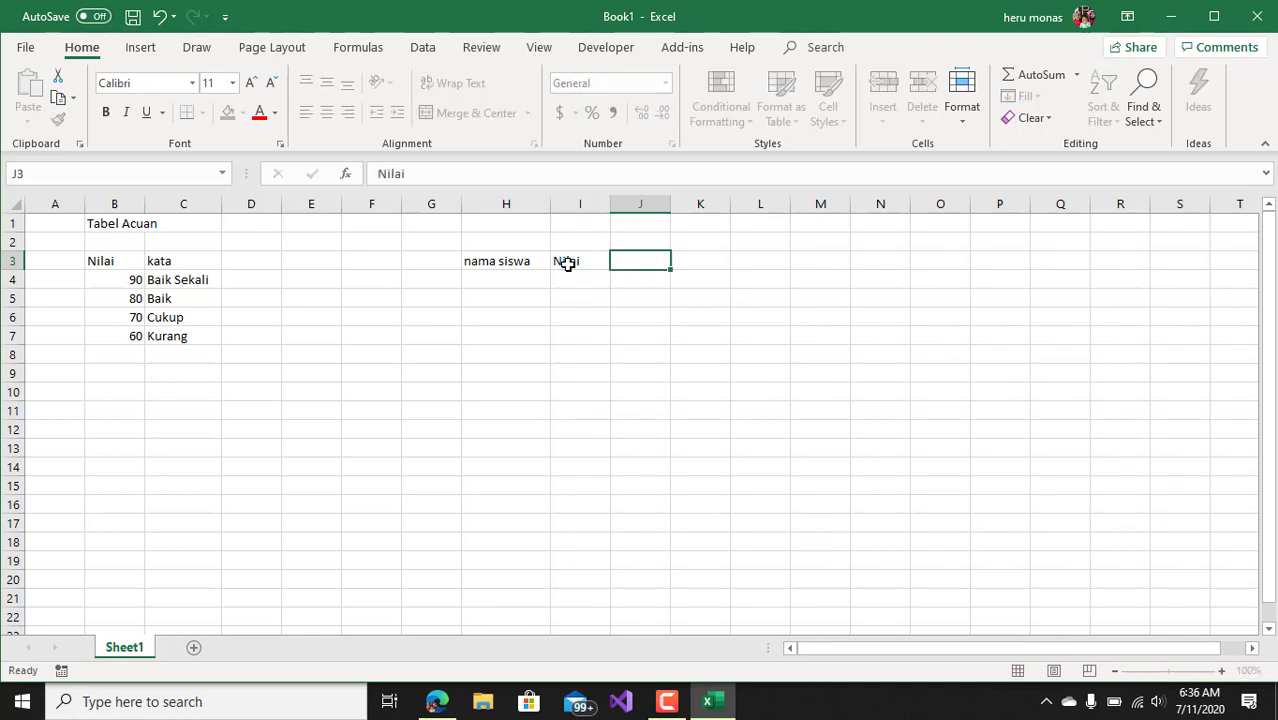
pyautogui.write('Keterangan')
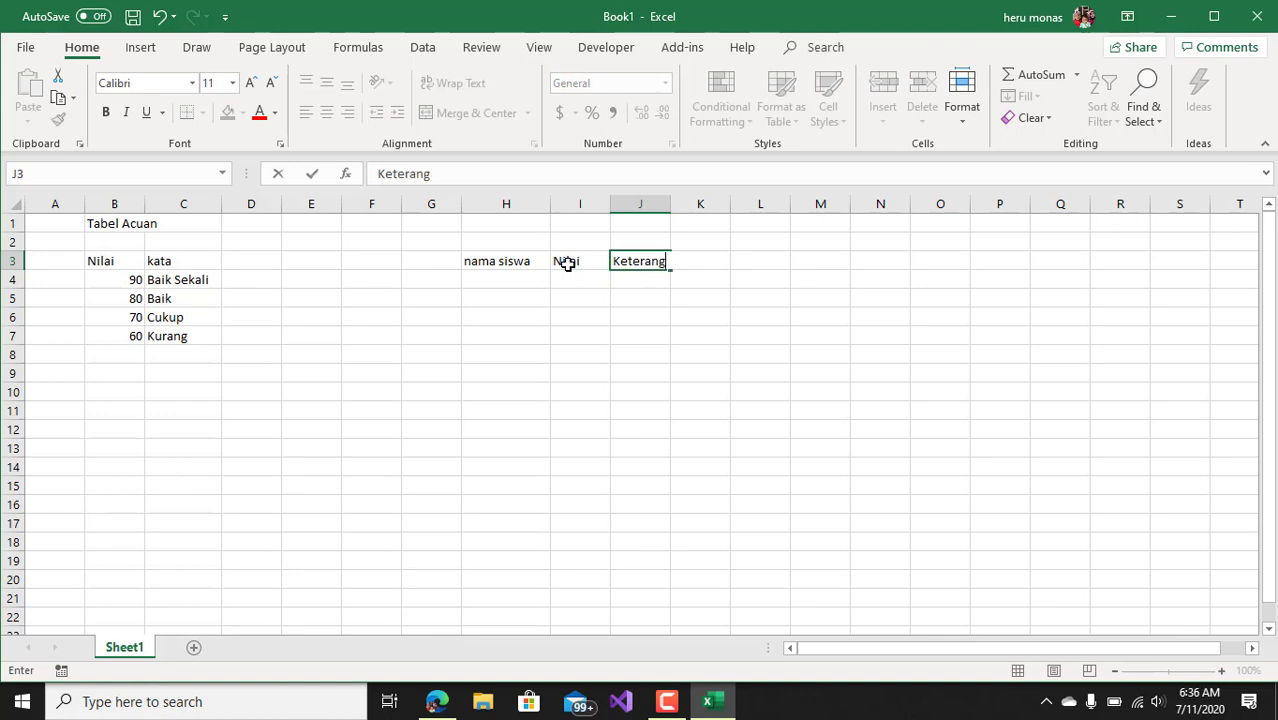
pyautogui.press('Return')
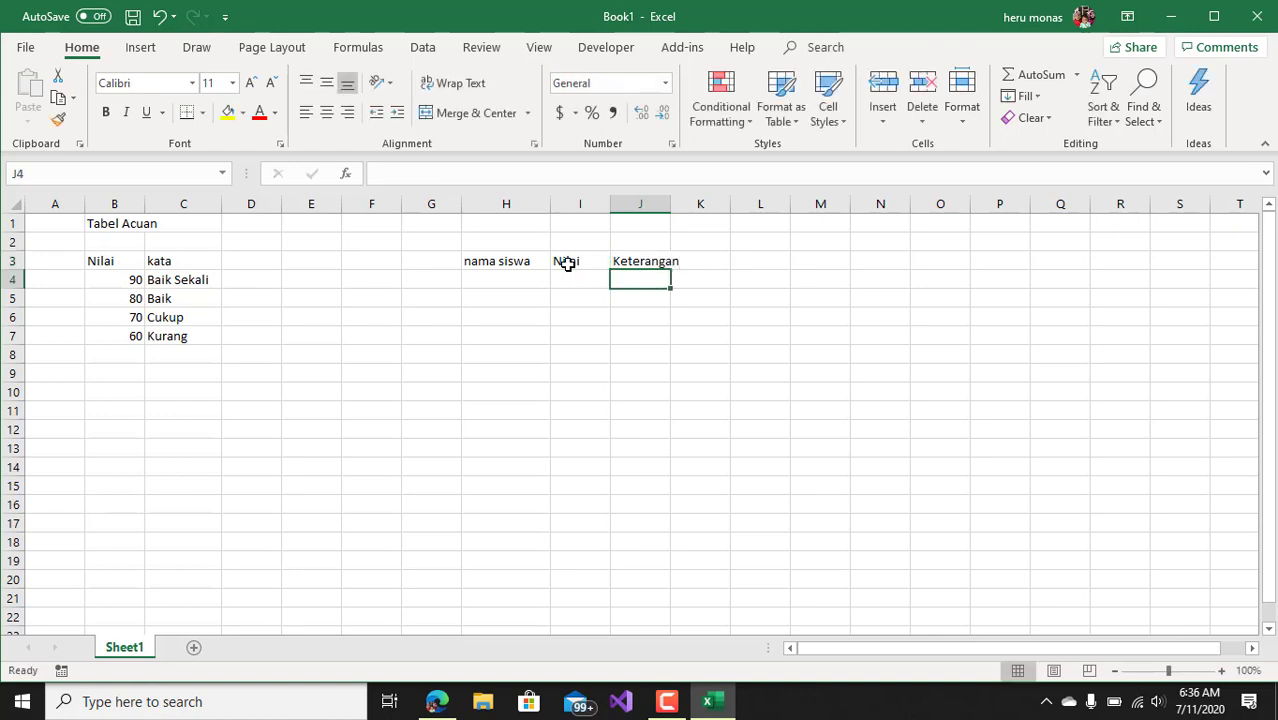
# Enter student names in H4 and H5 and "Excel" in H6 under the nama siswa header.
pyautogui.click(528, 284)
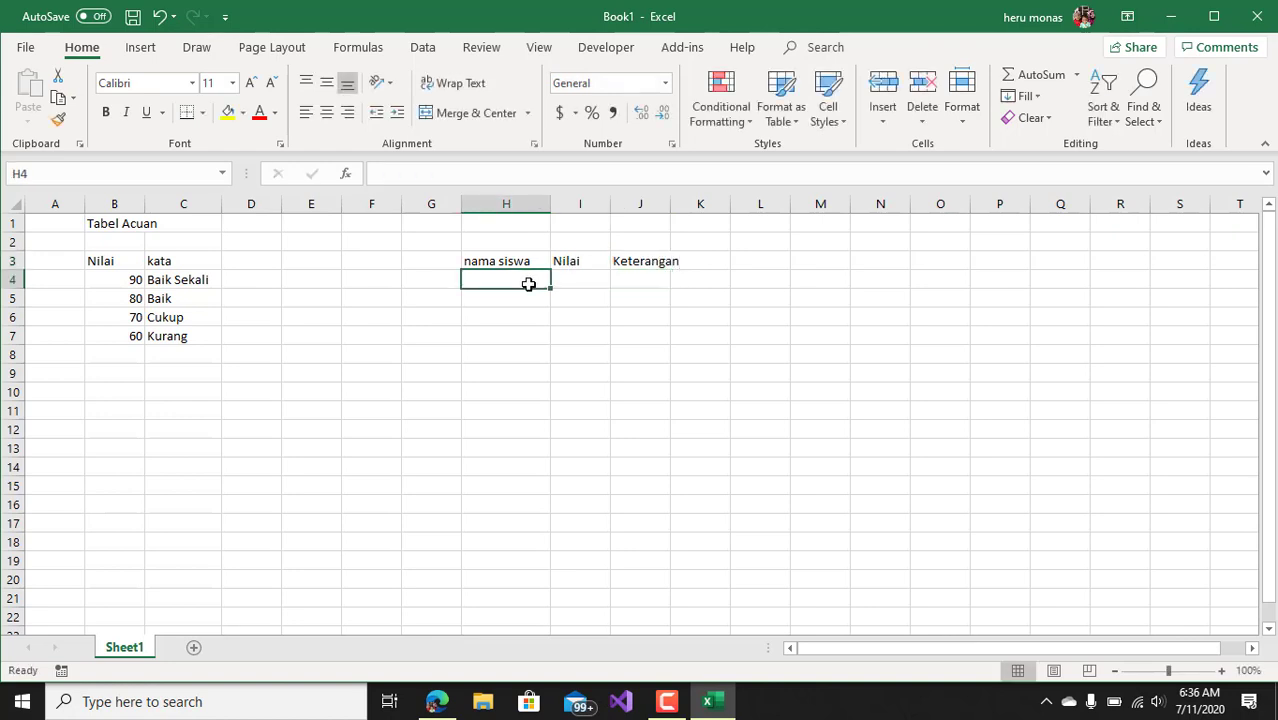
pyautogui.write('heru')
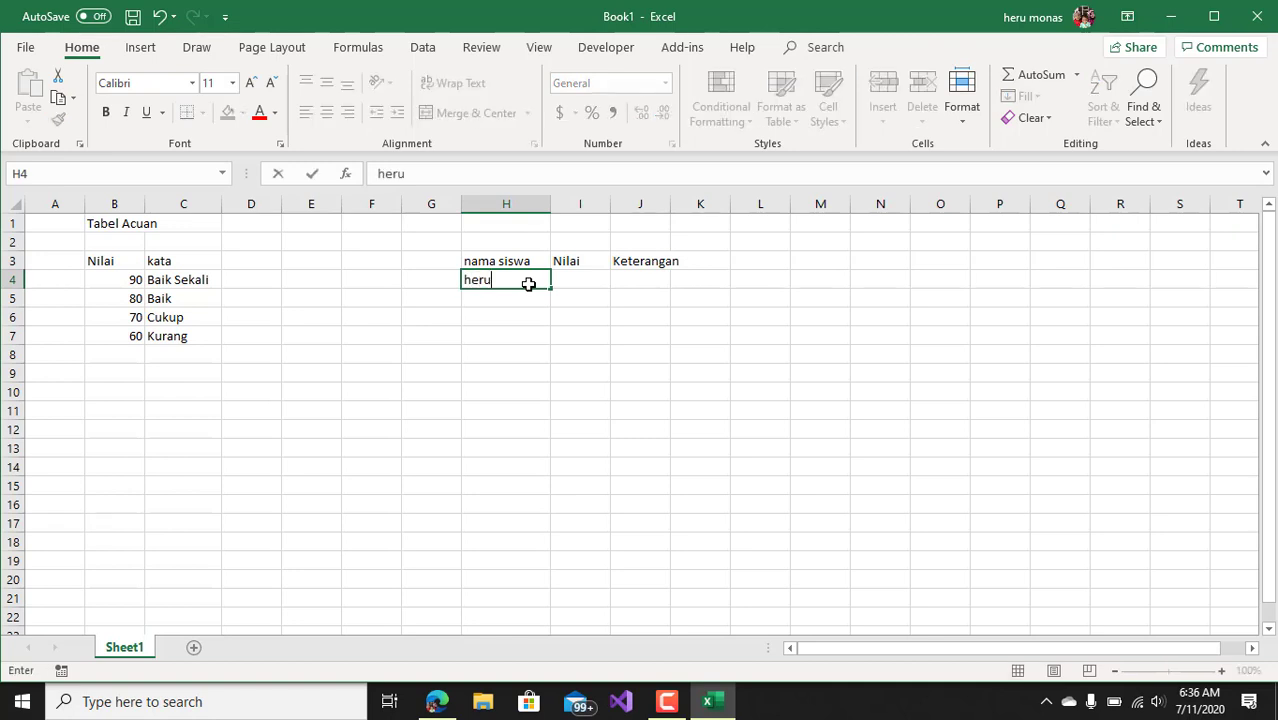
pyautogui.press('Return')
pyautogui.write('Monas')
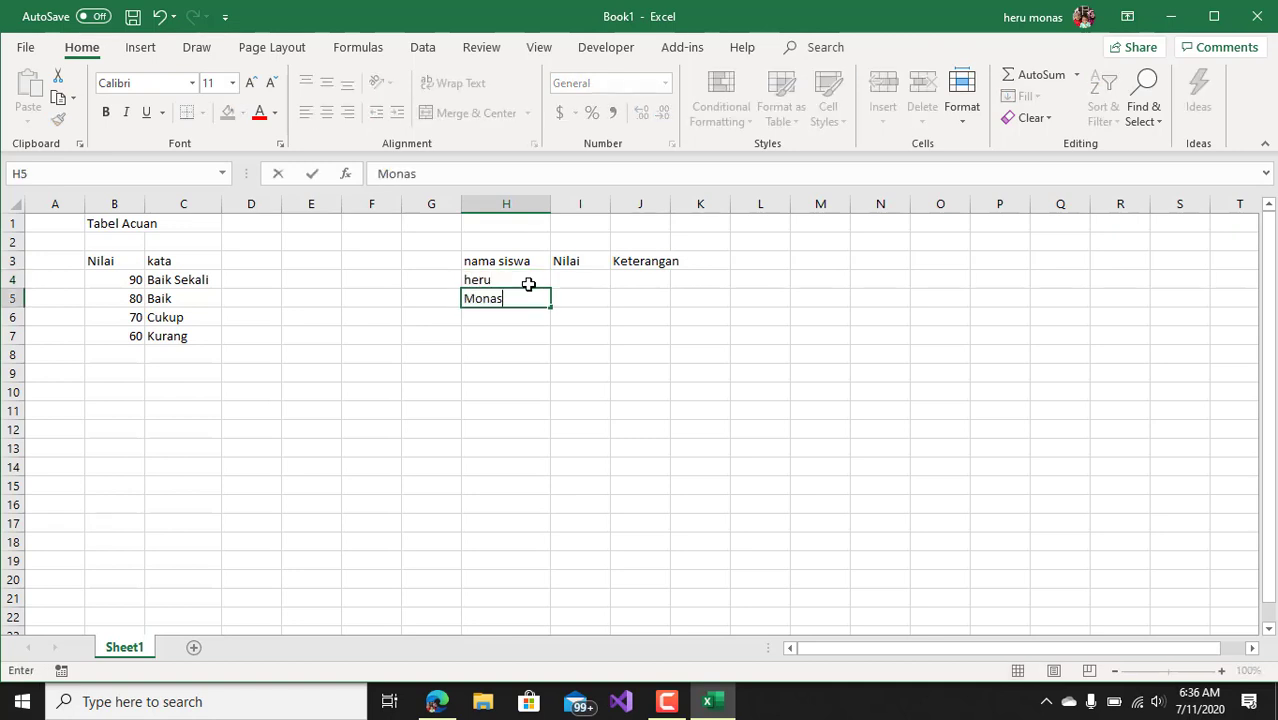
pyautogui.press('Return')
pyautogui.write('Excel')
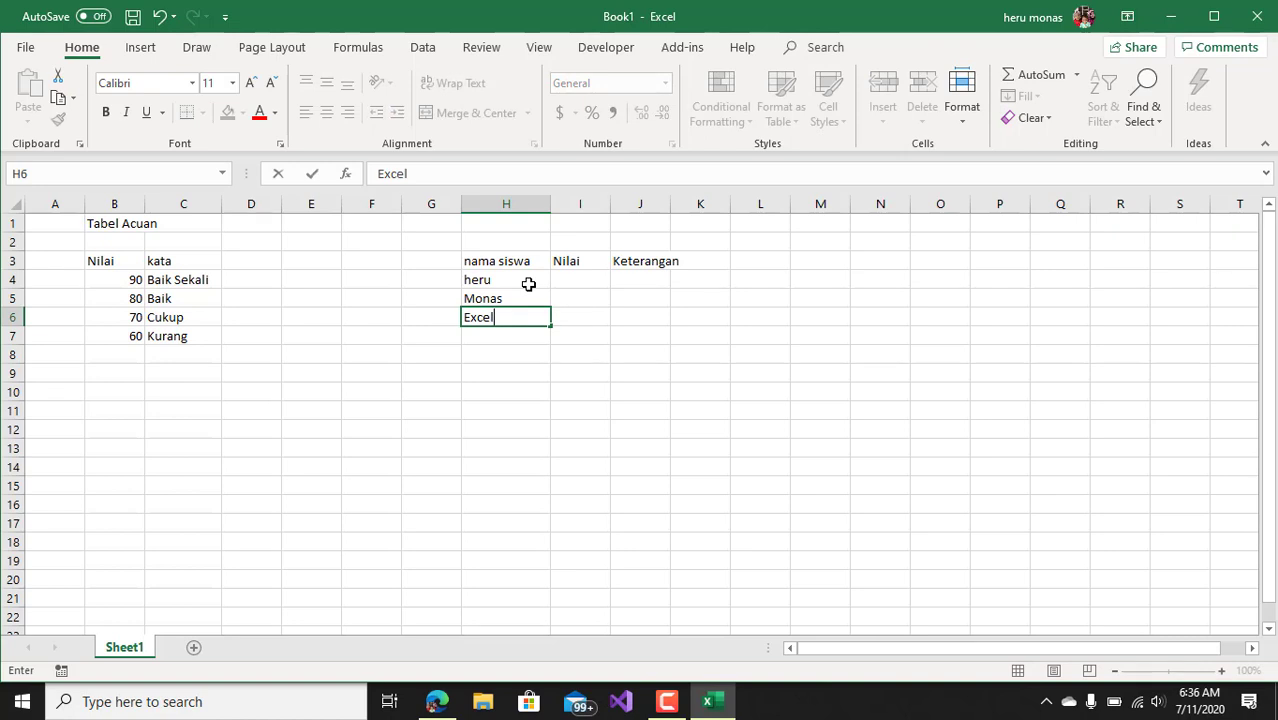
pyautogui.press('Return')
# Enter the student scores 93, 86 and 66 in cells I4 to I6, and widen the Keterangan column.
pyautogui.press('Up')
pyautogui.press('Up')
pyautogui.press('Right')
pyautogui.press('Up')
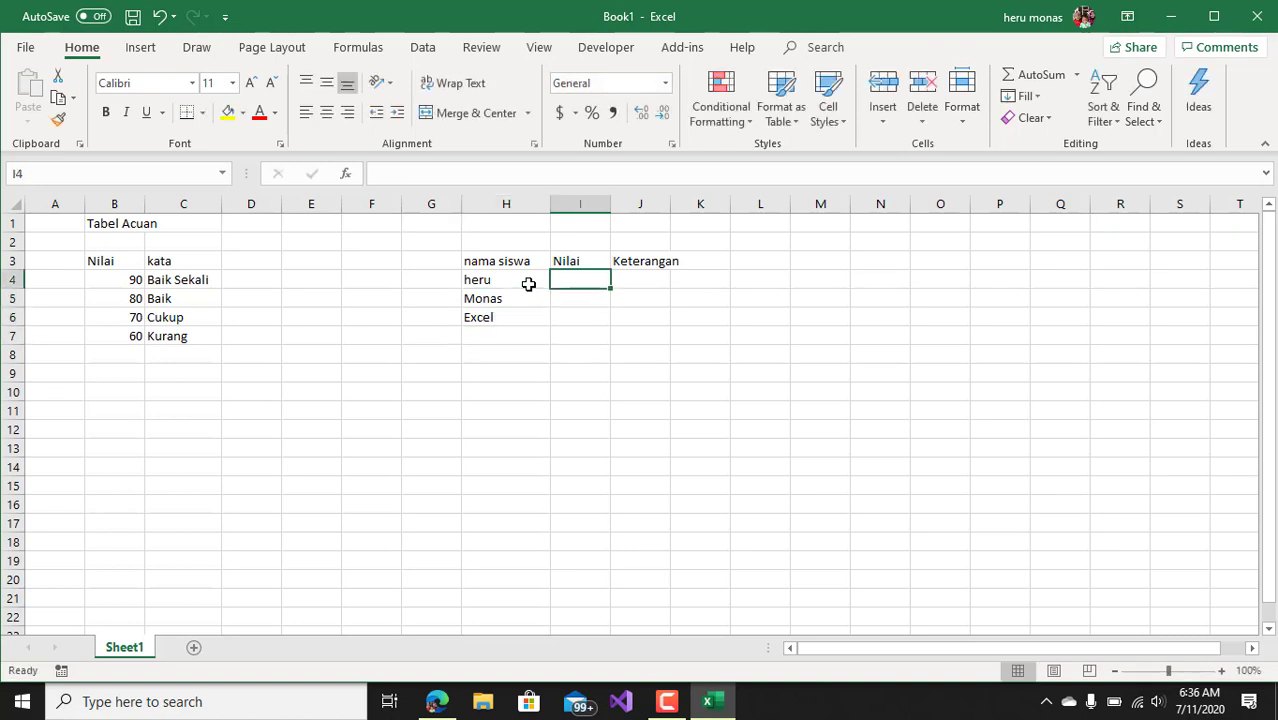
pyautogui.write('93')
pyautogui.press('Return')
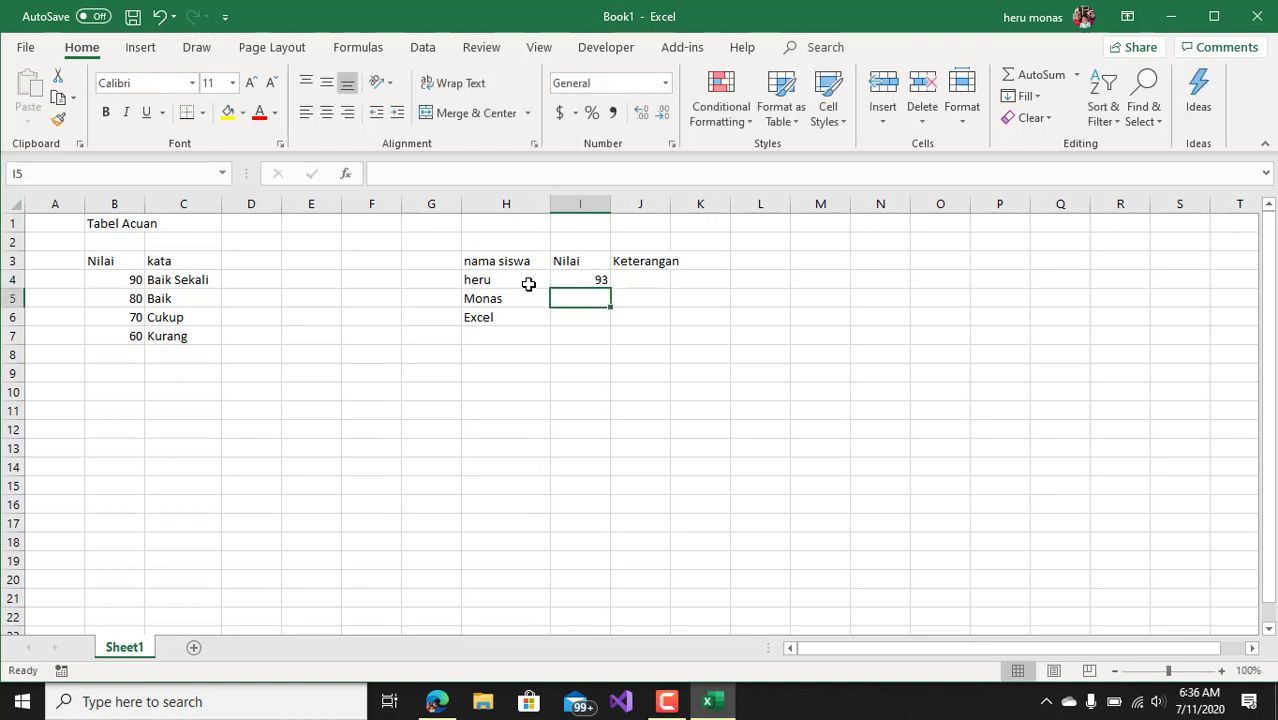
pyautogui.write('86')
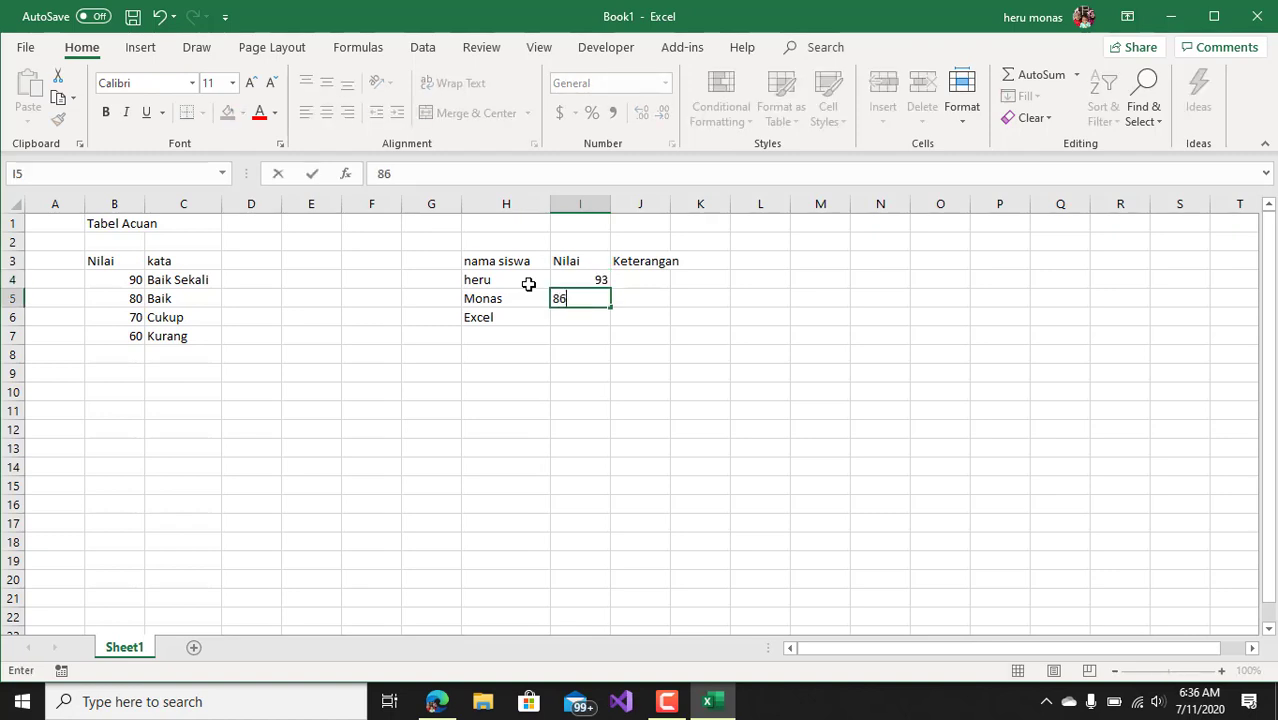
pyautogui.press('Return')
pyautogui.write('66')
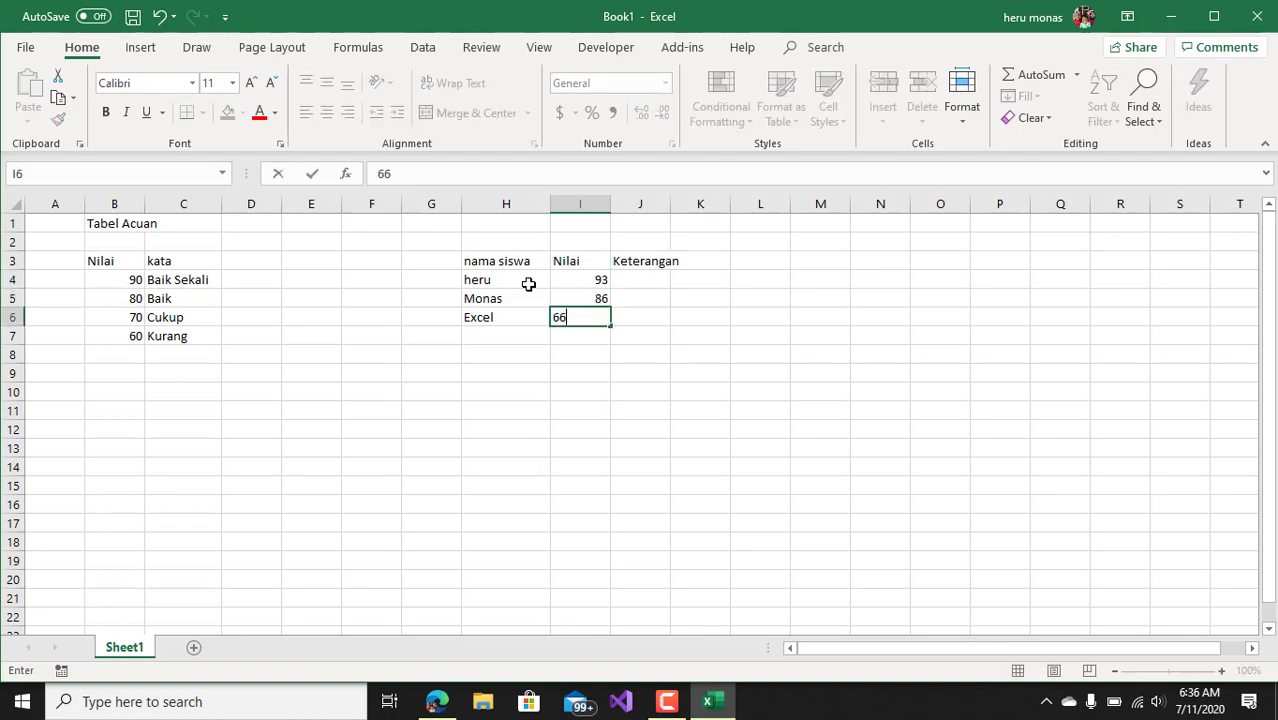
pyautogui.press('Tab')
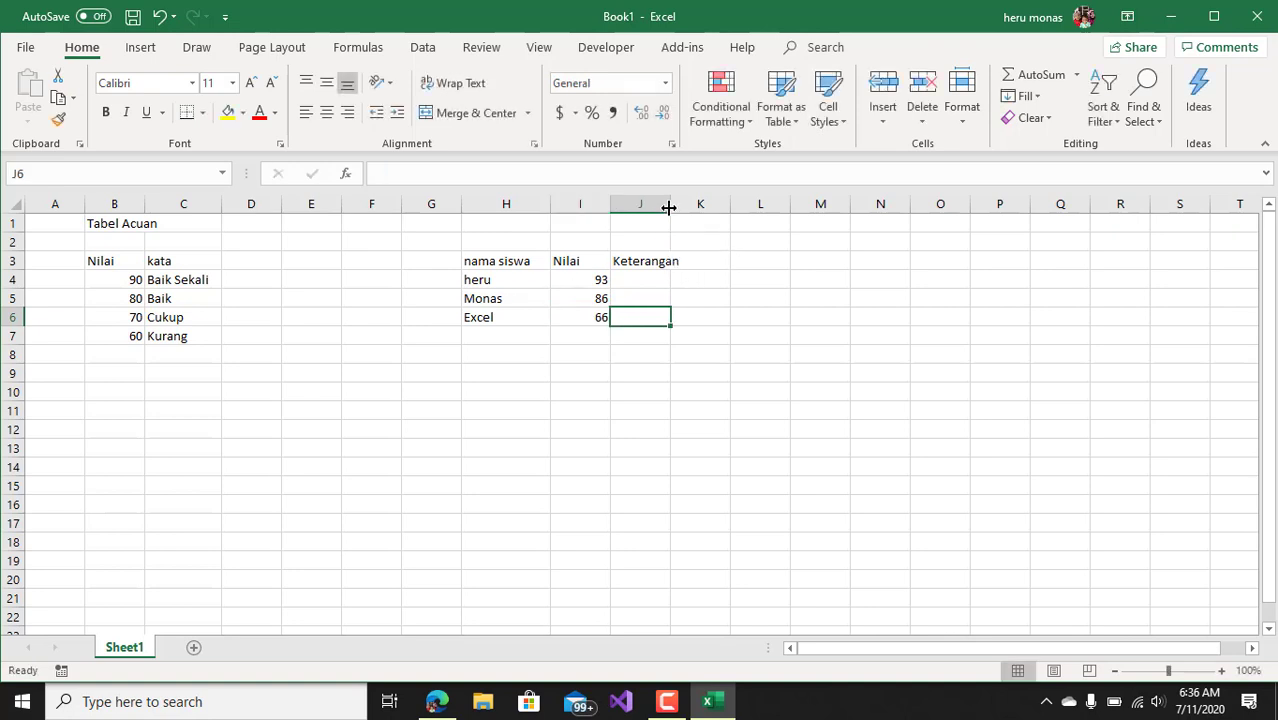
pyautogui.moveTo(669, 206); pyautogui.dragTo(757, 206)
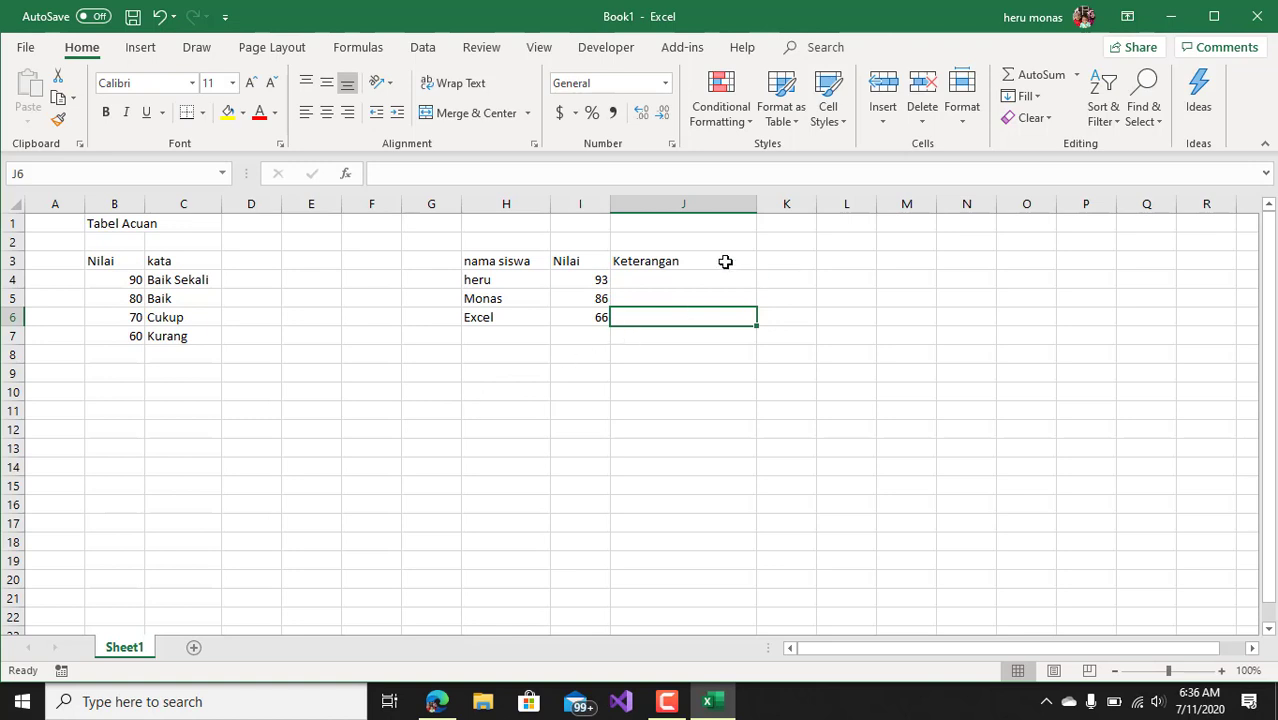
# Label cell H10 "IF" and cell J10 "IFS" below the student table.
pyautogui.click(509, 388)
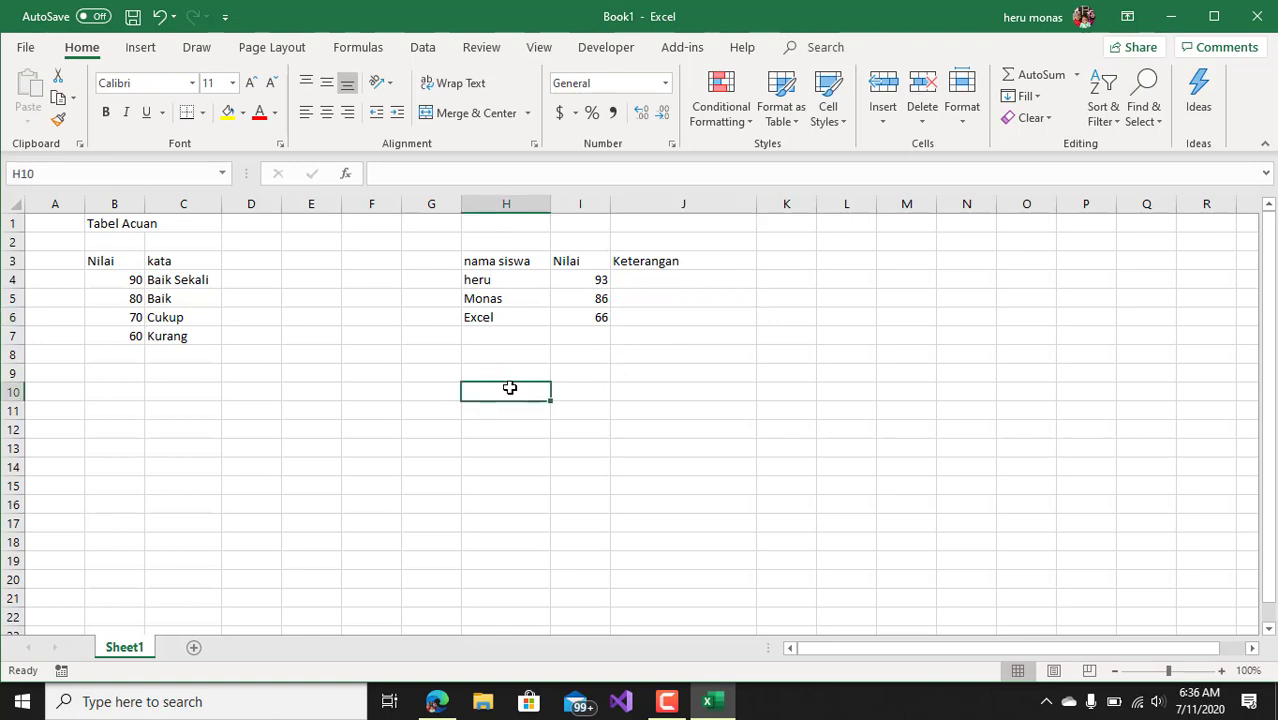
pyautogui.write('IF')
pyautogui.press('Tab')
pyautogui.press('Tab')
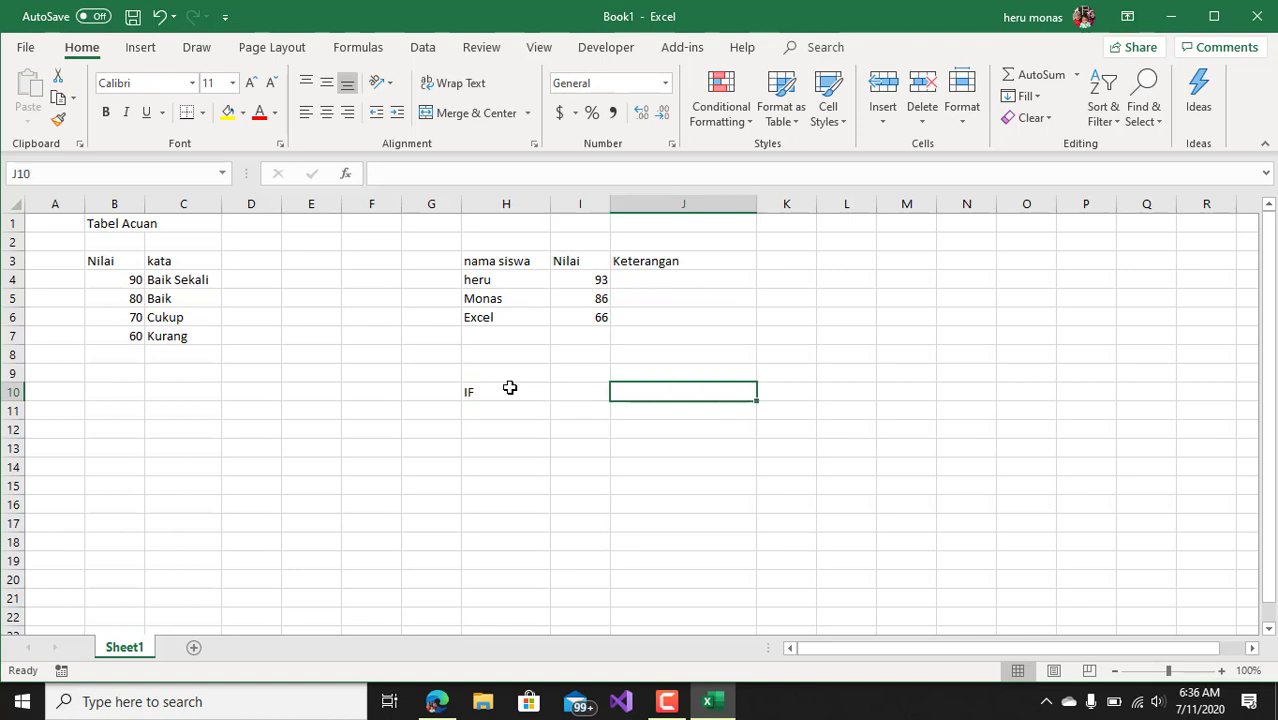
pyautogui.write('IFS')
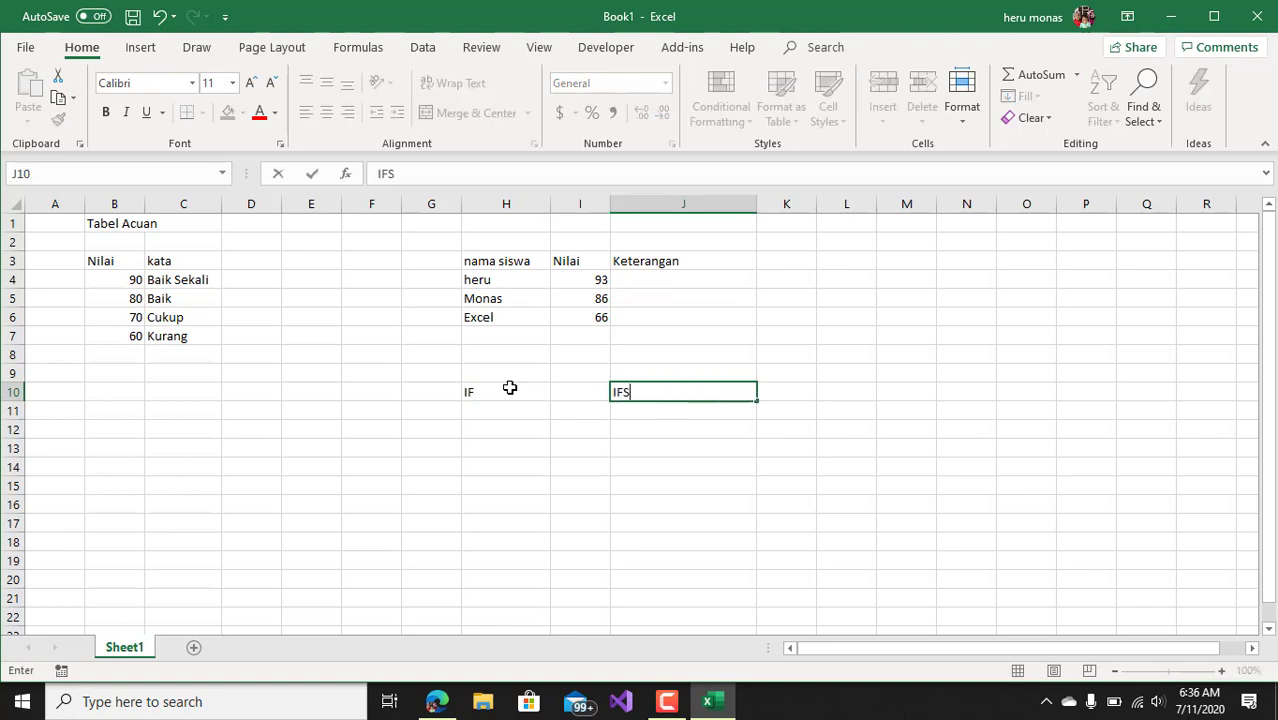
# Start an IF formula in H11 with the condition I4>=B4, testing the first student's score against the highest reference score.
pyautogui.click(493, 413)
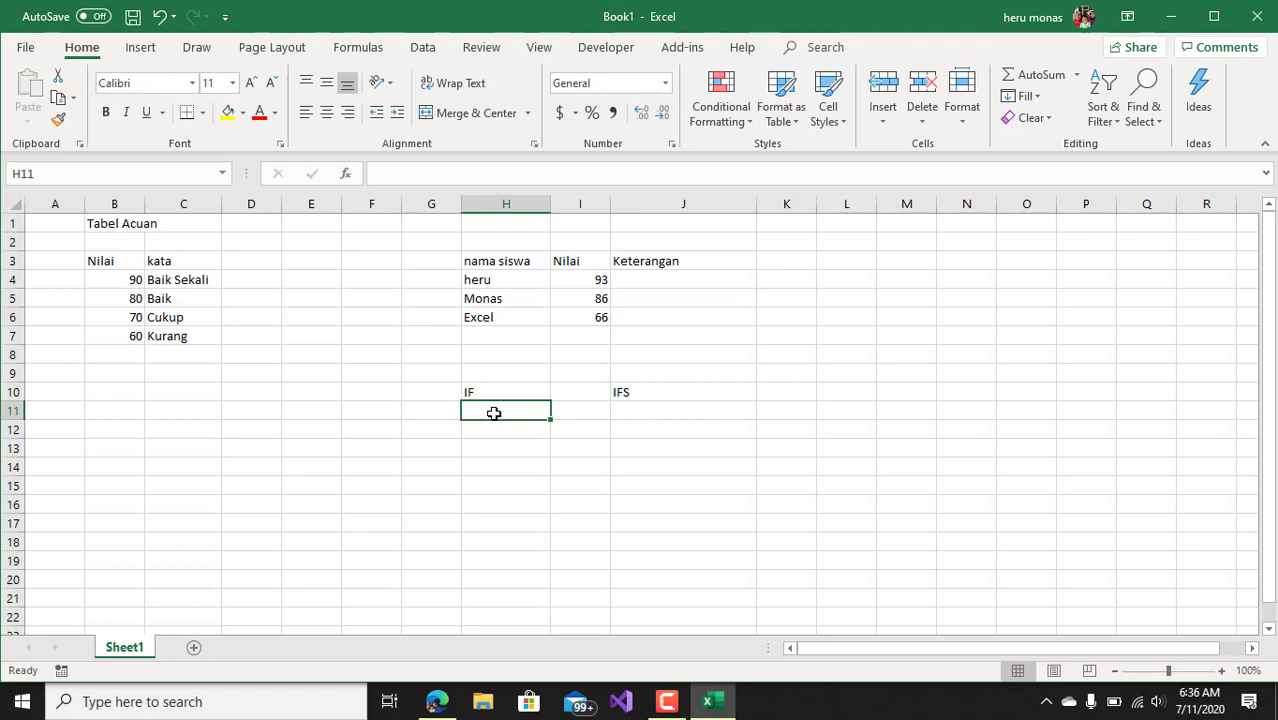
pyautogui.write('=')
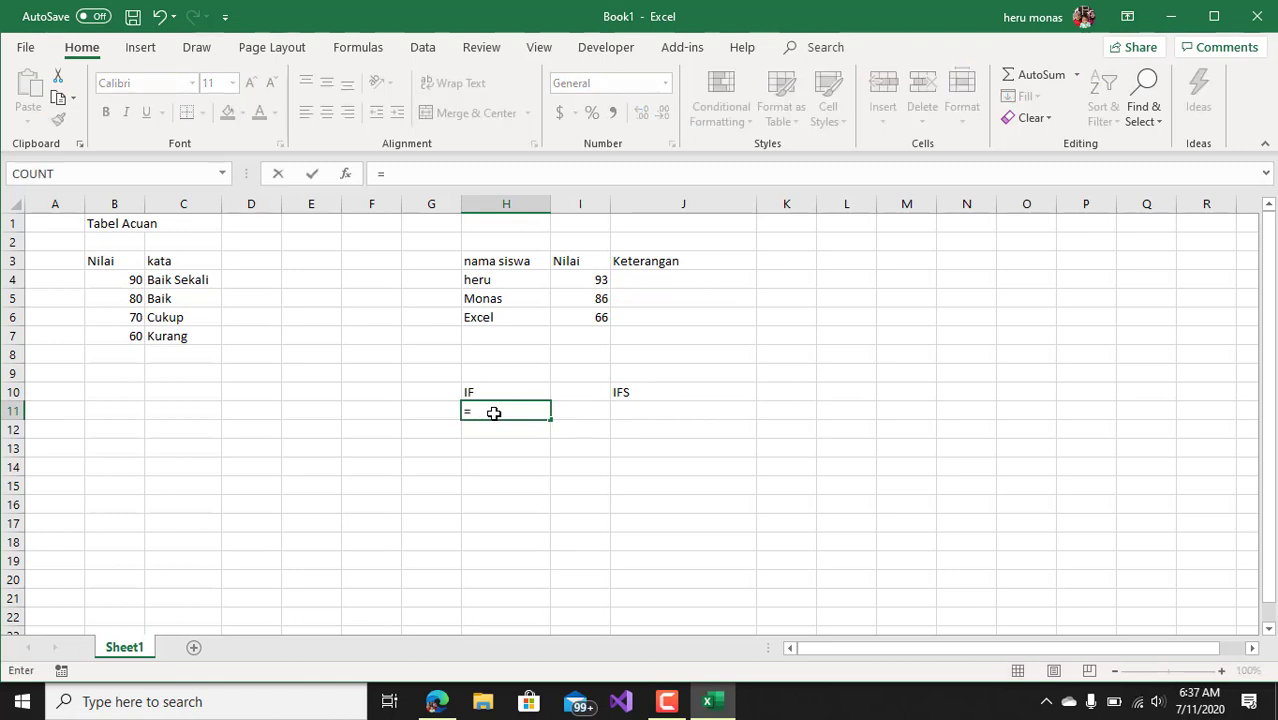
pyautogui.click(596, 281)
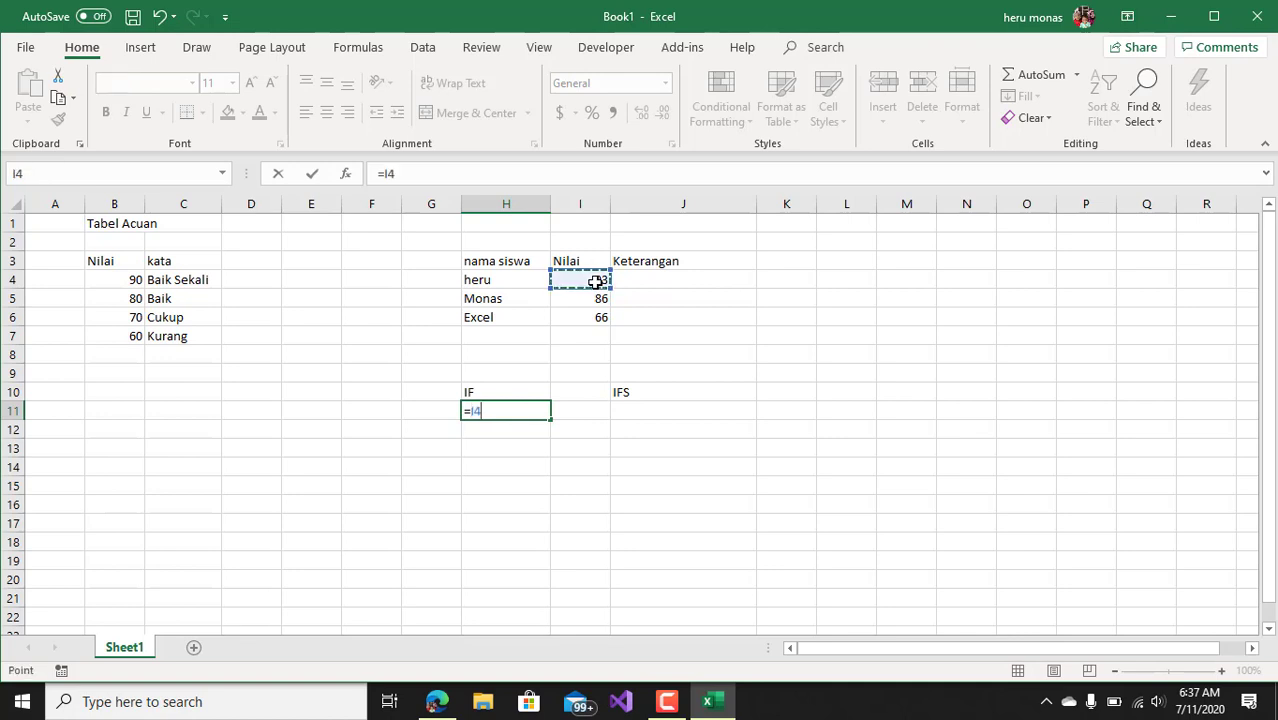
pyautogui.press('BackSpace')
pyautogui.press('BackSpace')
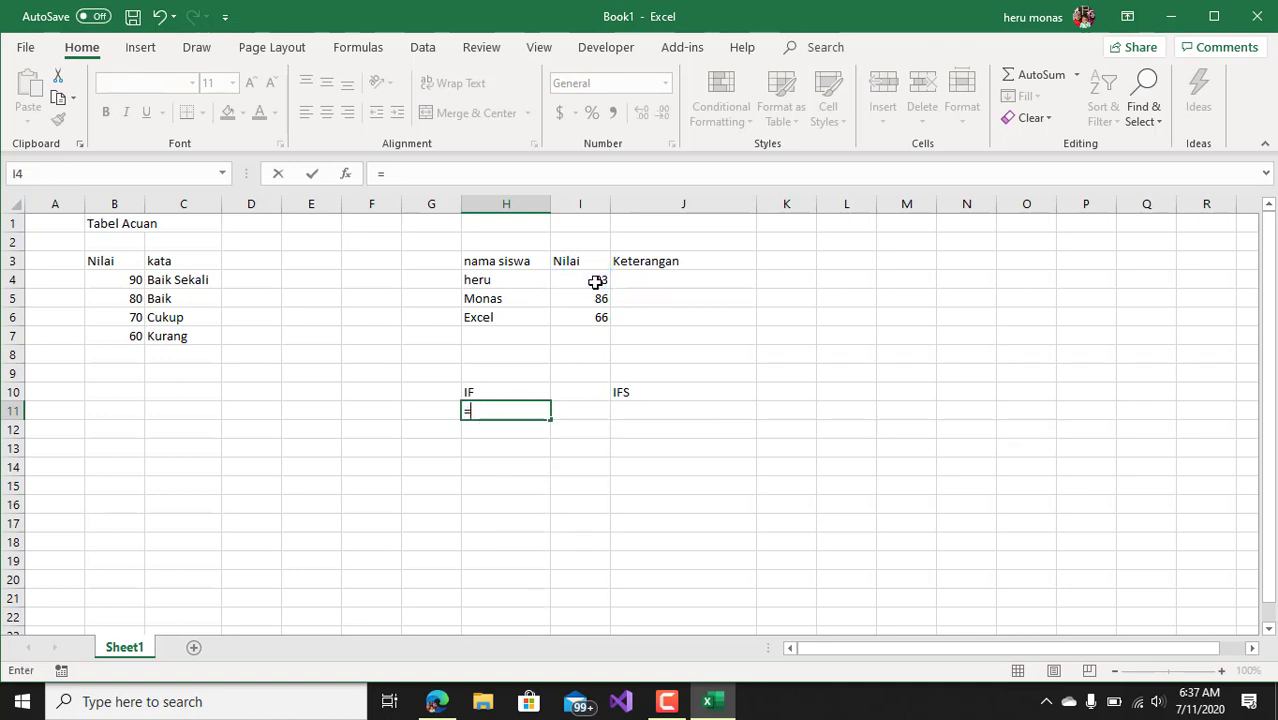
pyautogui.write('IF(')
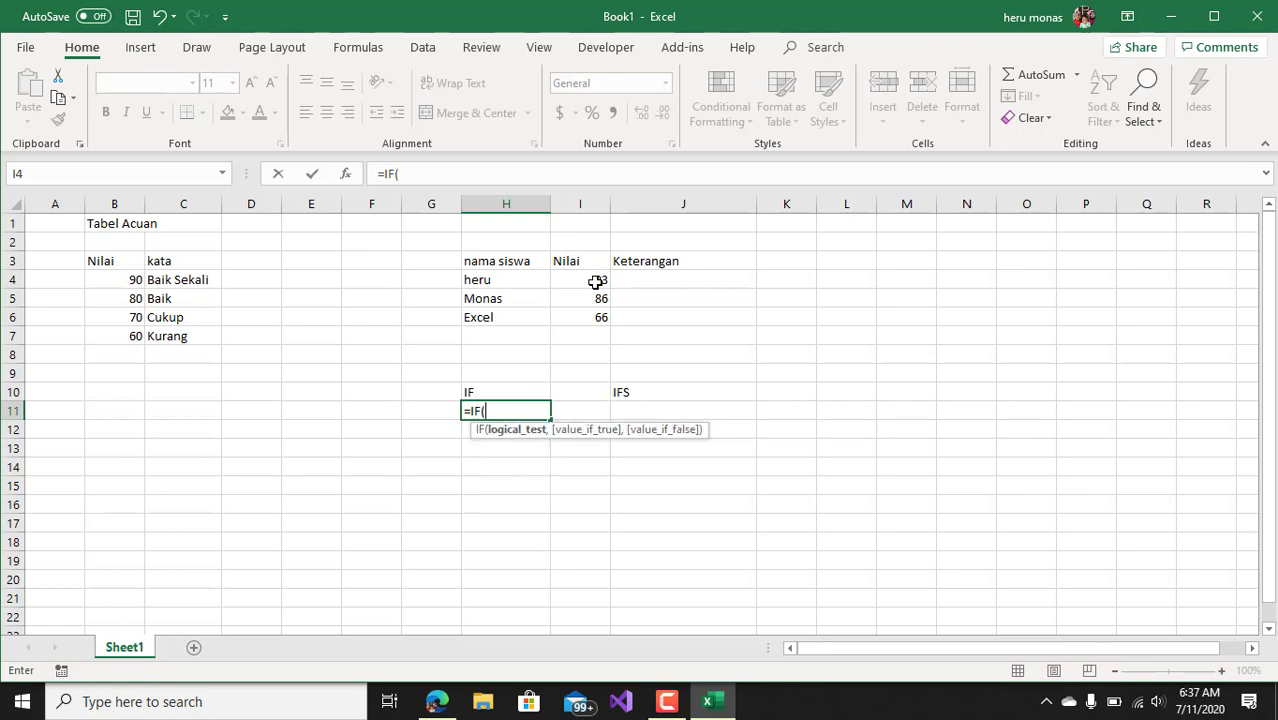
pyautogui.click(595, 282)
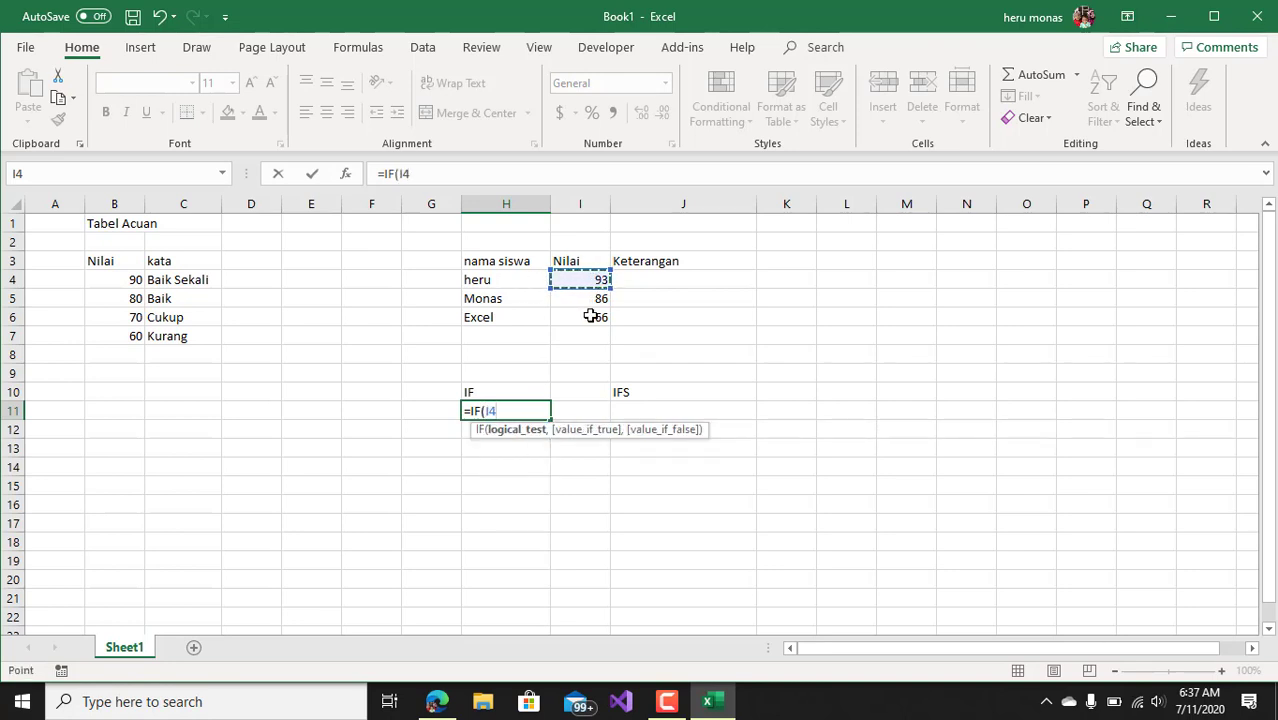
pyautogui.write('>=')
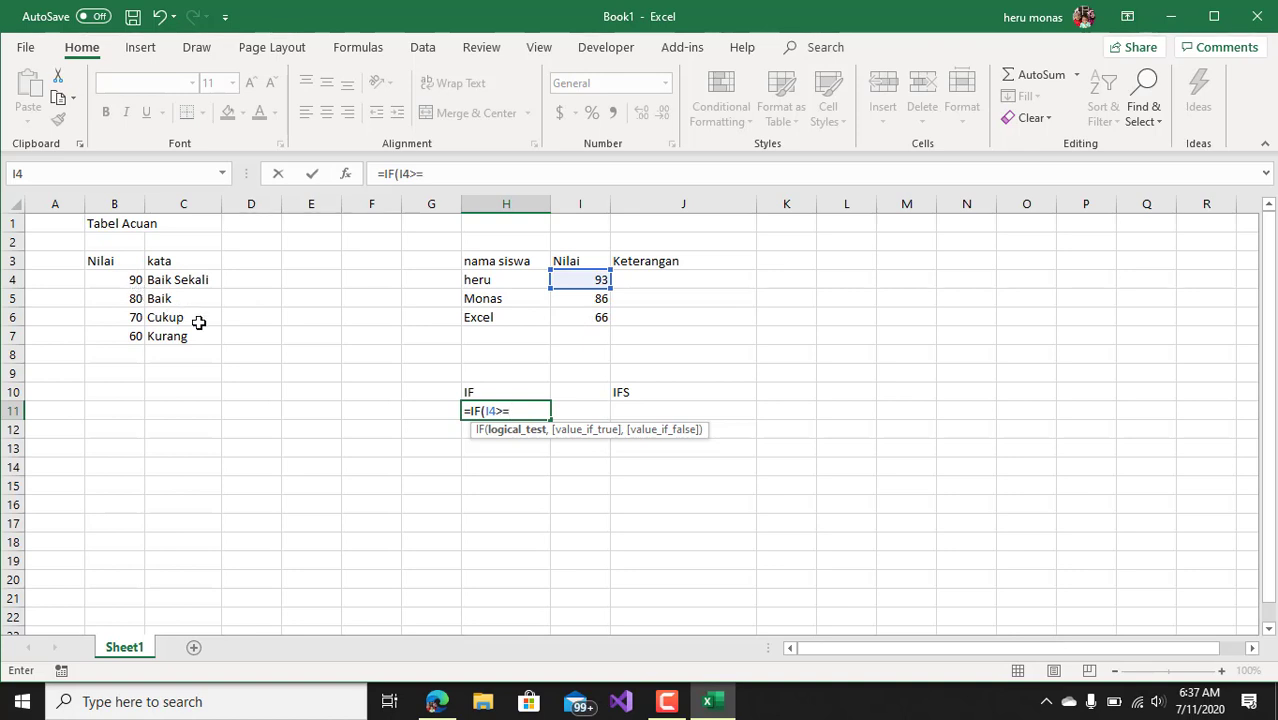
pyautogui.click(130, 281)
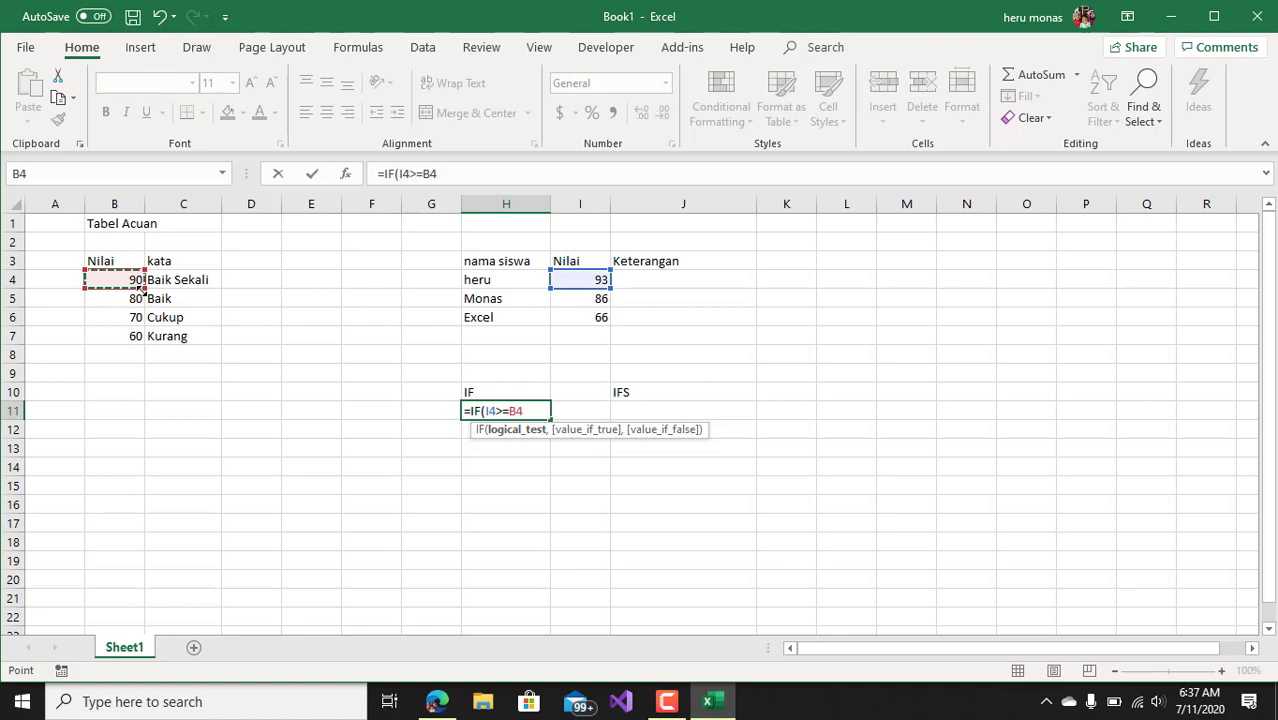
# Set the value if true of the IF in H11 to "Baik Sekali".
pyautogui.write(',')
pyautogui.press('BackSpace')
pyautogui.write(',')
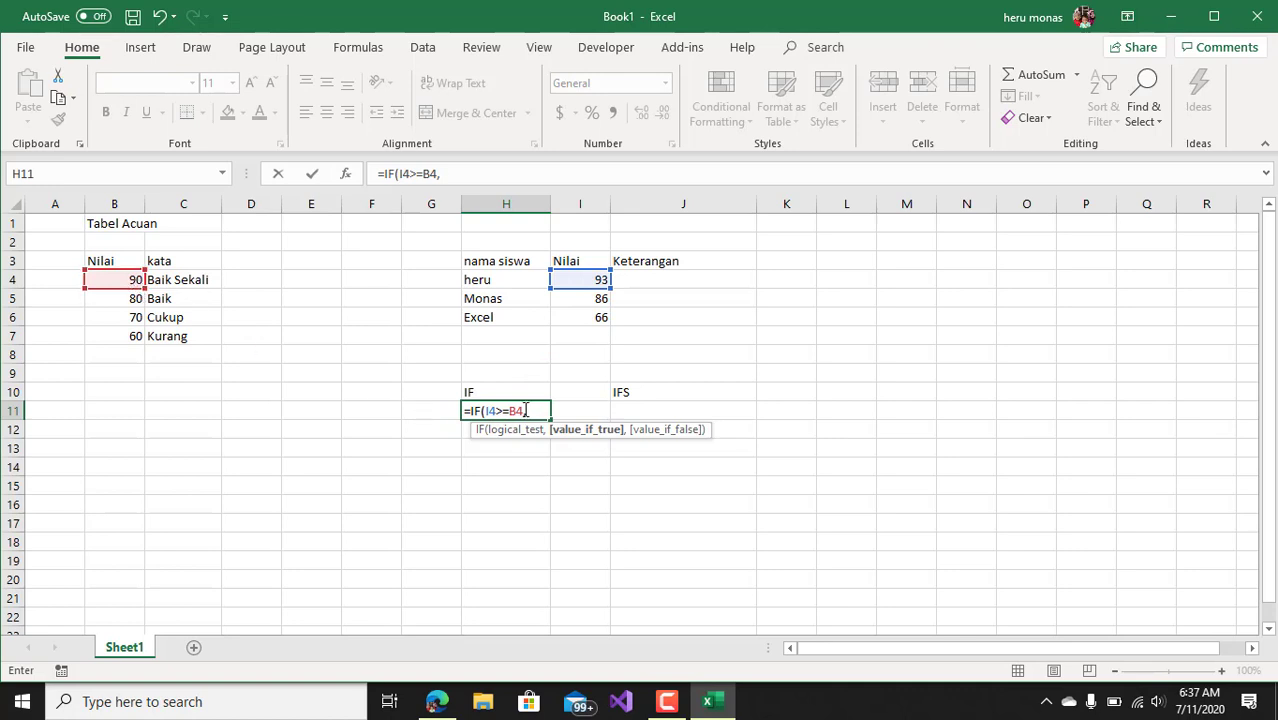
pyautogui.write('Baik Seklai')
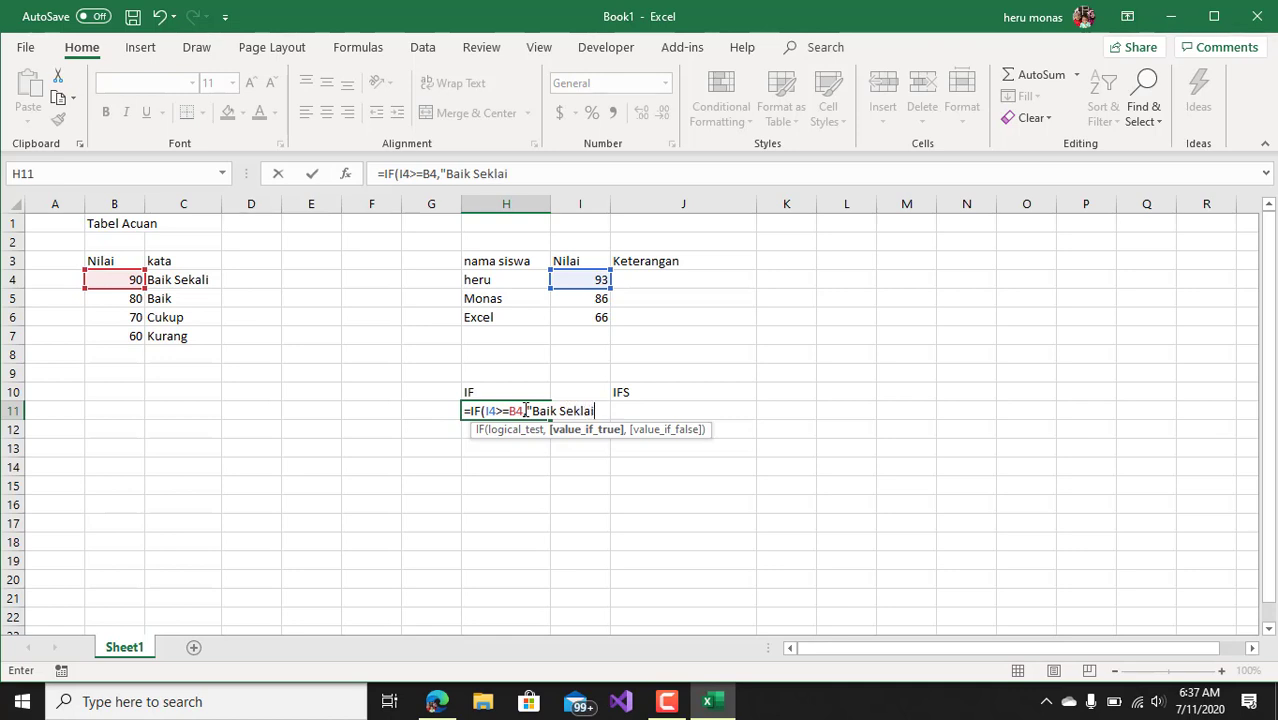
pyautogui.press('BackSpace')
pyautogui.write('ali",')
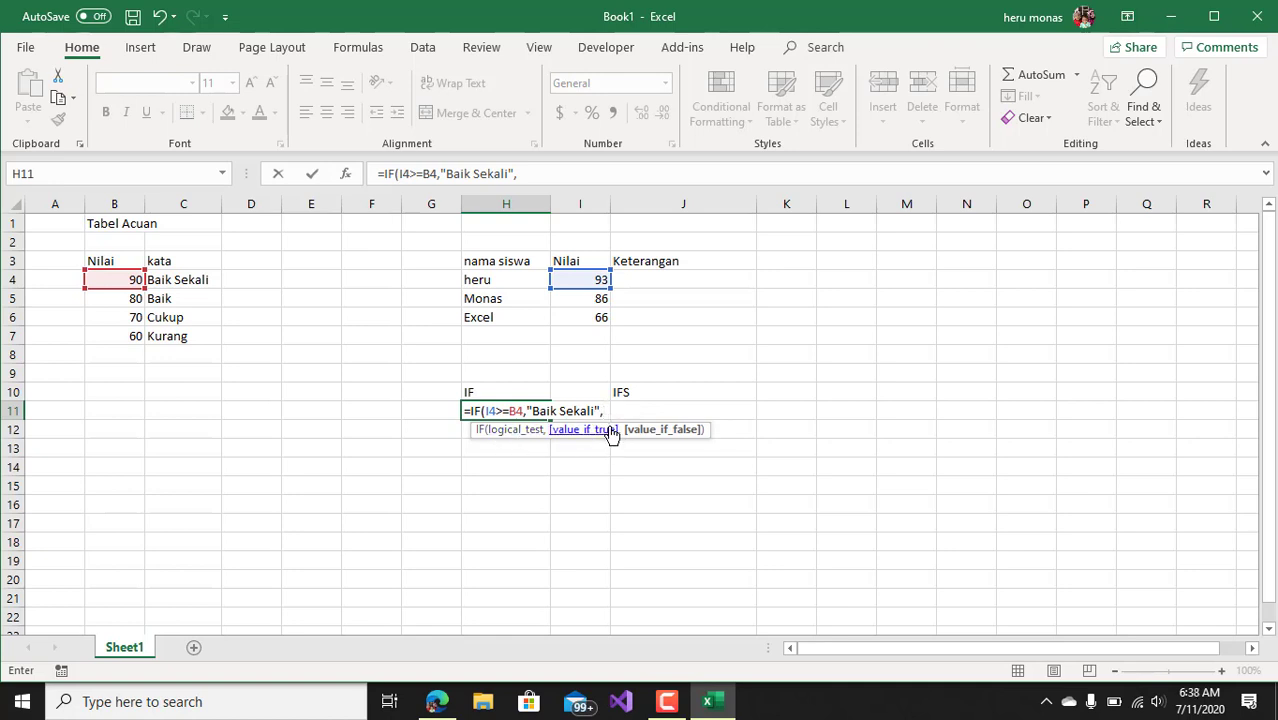
# Nest a second IF in the H11 formula that returns "Baik" when I4>=B5.
pyautogui.write('if(')
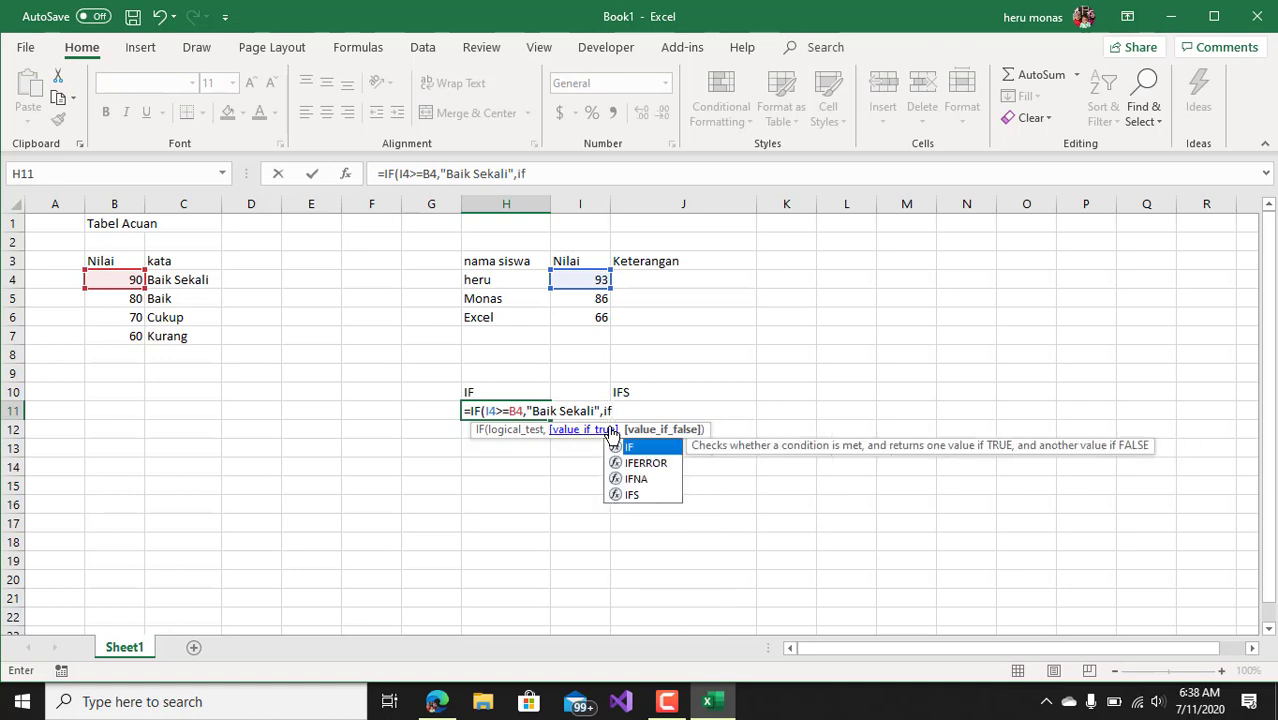
pyautogui.click(591, 278)
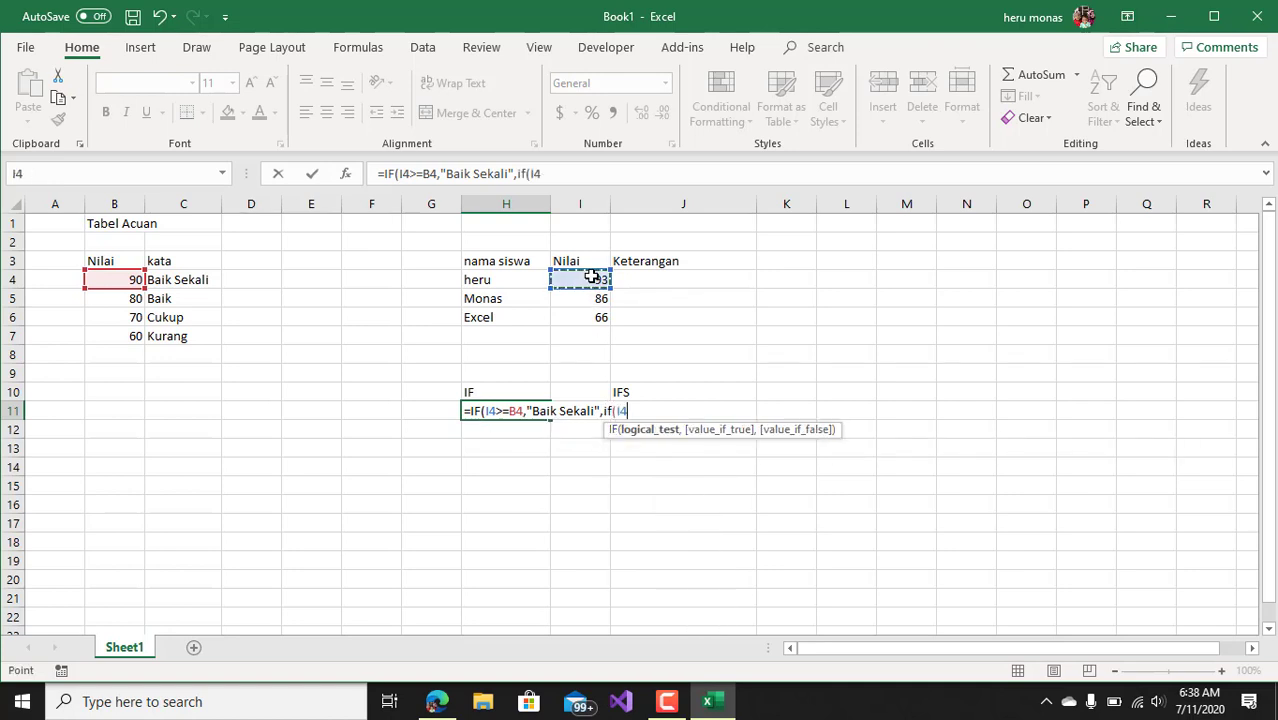
pyautogui.write('>=')
pyautogui.click(117, 299)
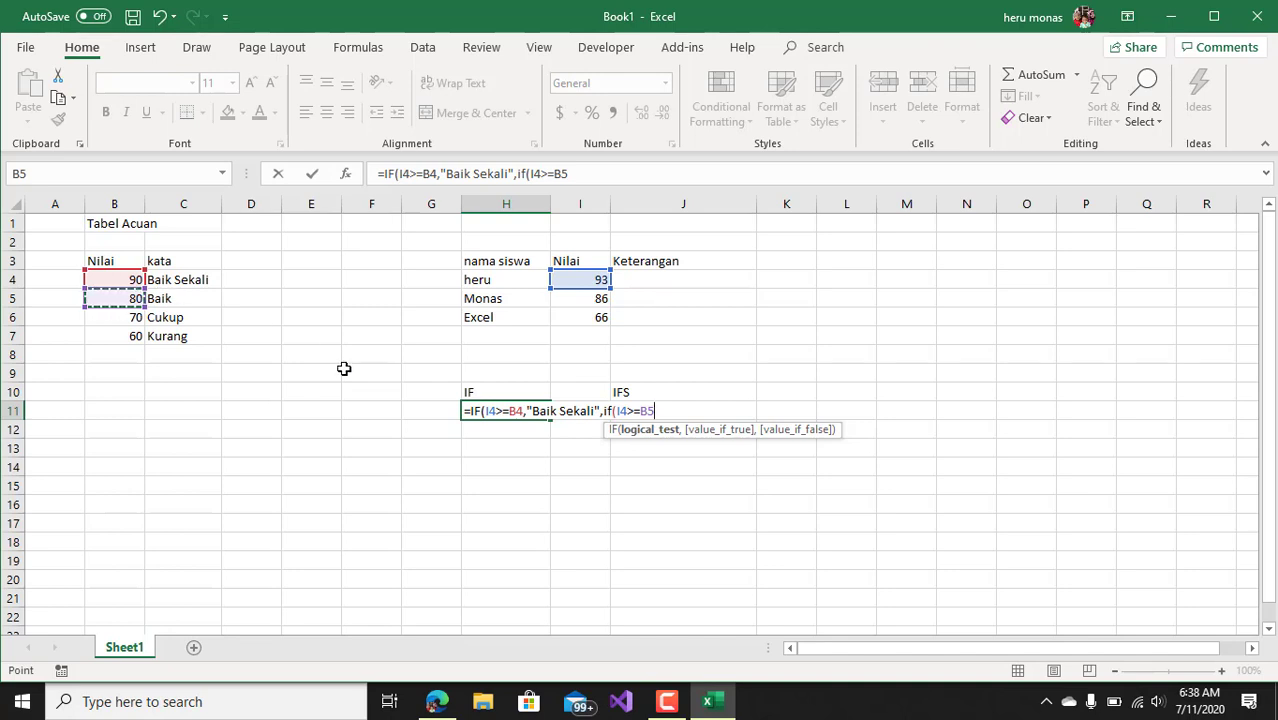
pyautogui.write(',')
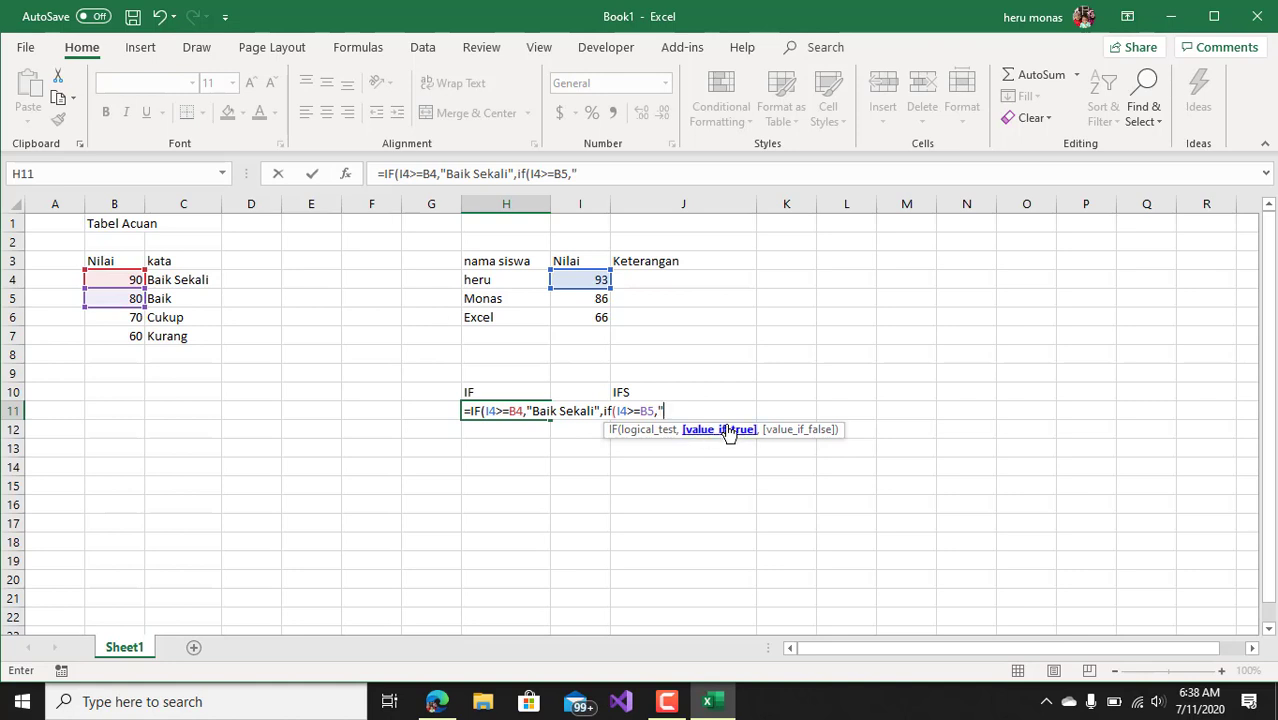
pyautogui.write('"Baik",if')
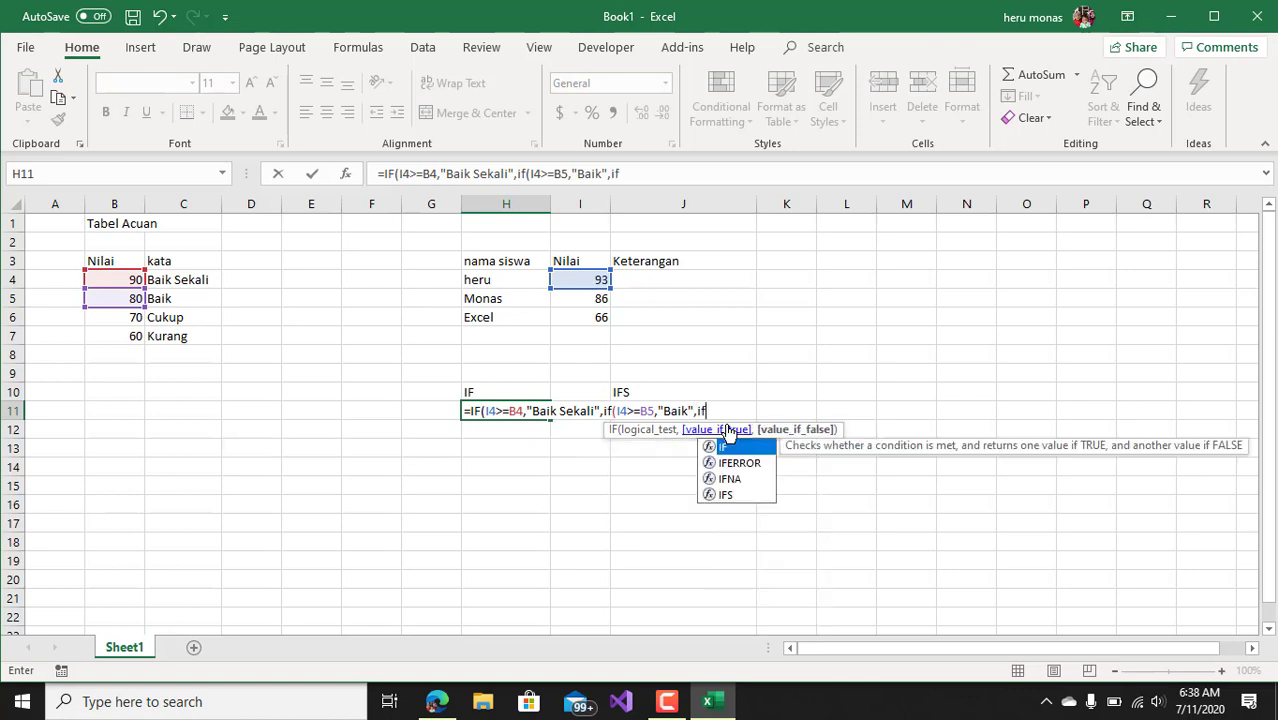
# Nest a third IF in the H11 formula that returns "Cukup" when I4>=B6.
pyautogui.write('(')
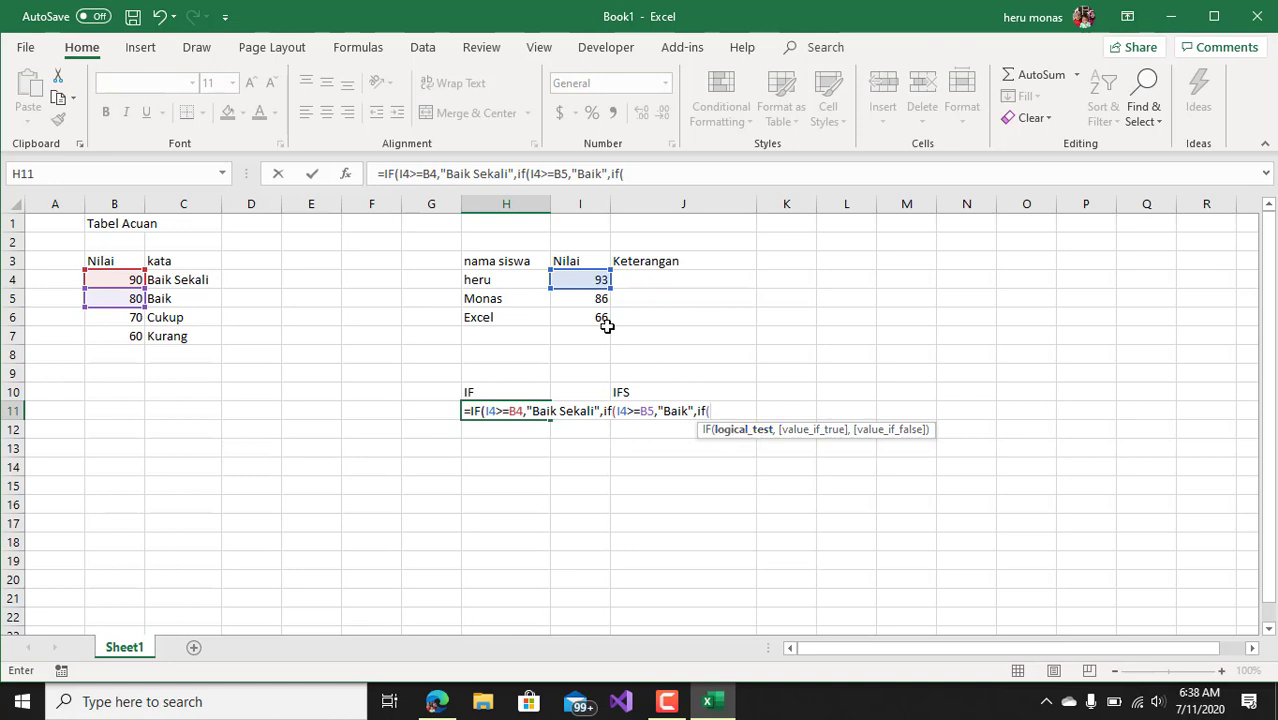
pyautogui.click(588, 283)
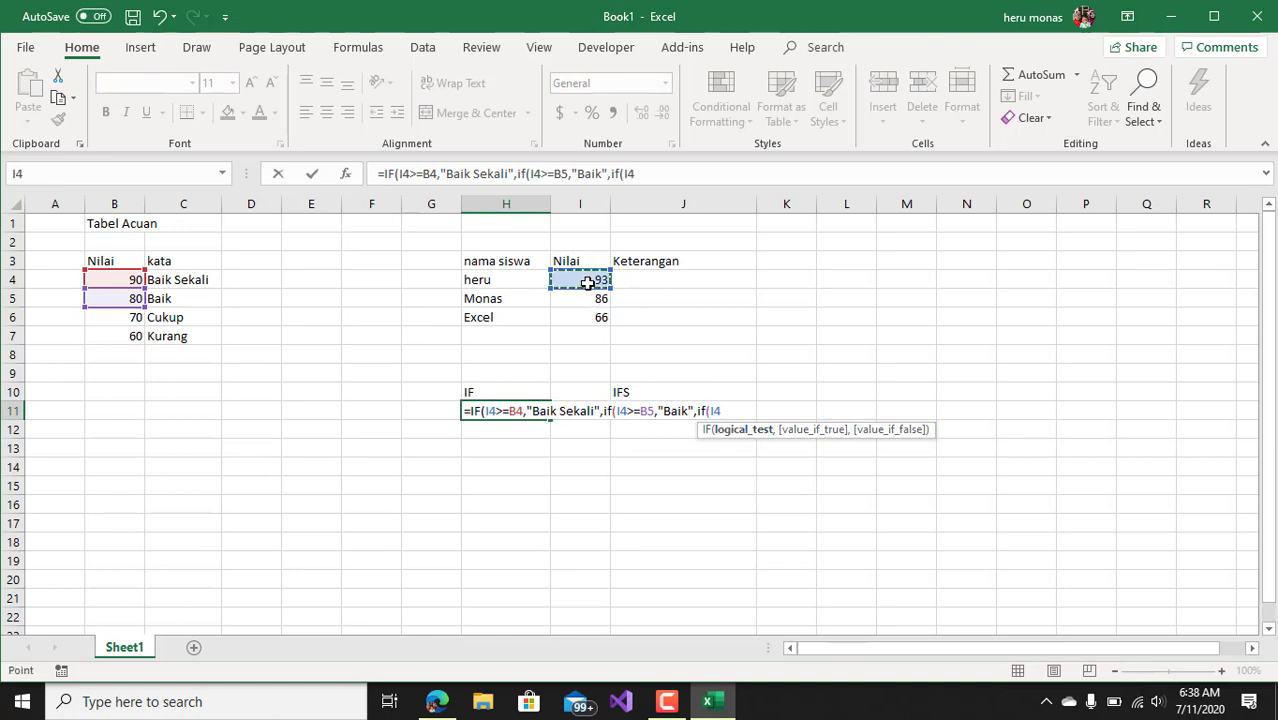
pyautogui.write('>=')
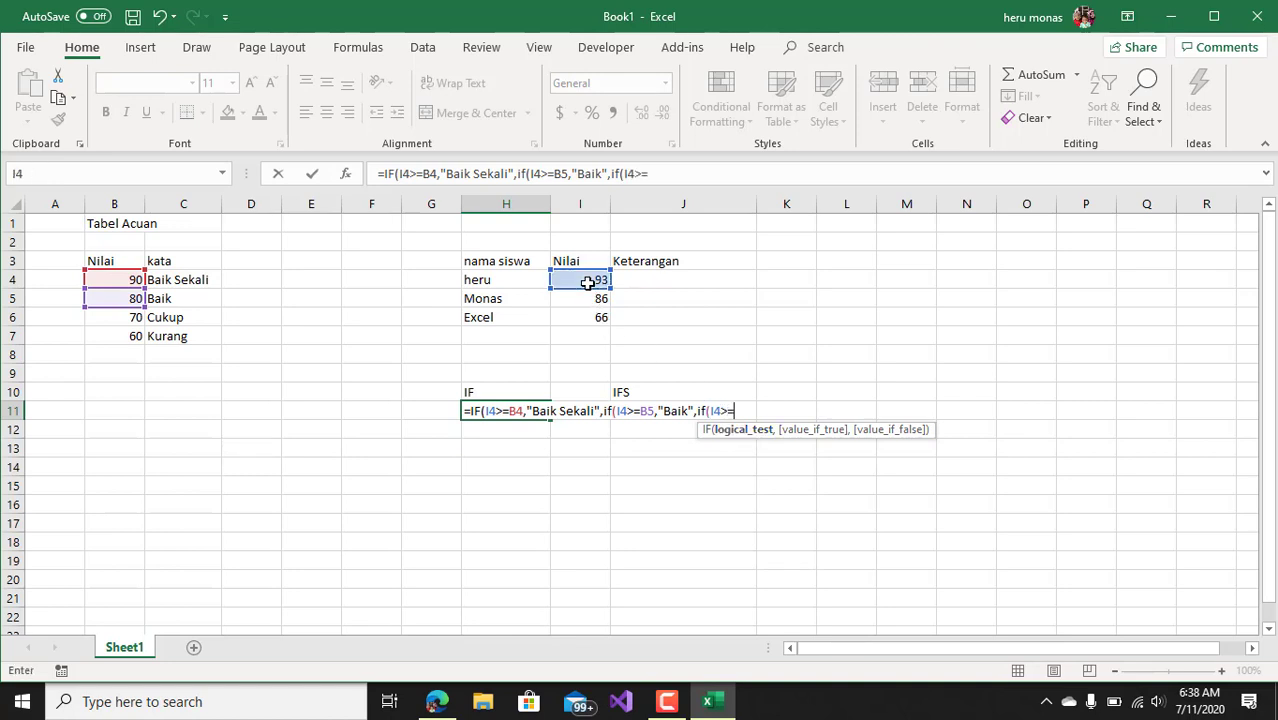
pyautogui.click(129, 316)
pyautogui.write(',')
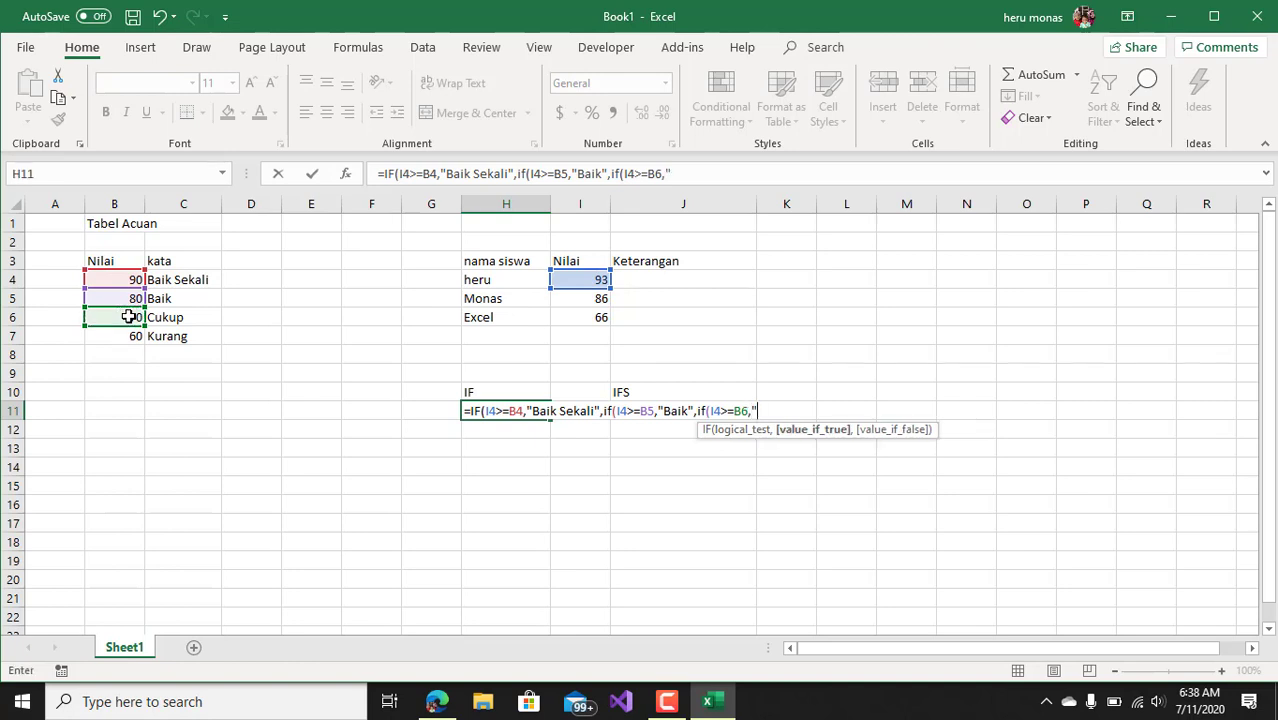
pyautogui.write('"Cukup",')
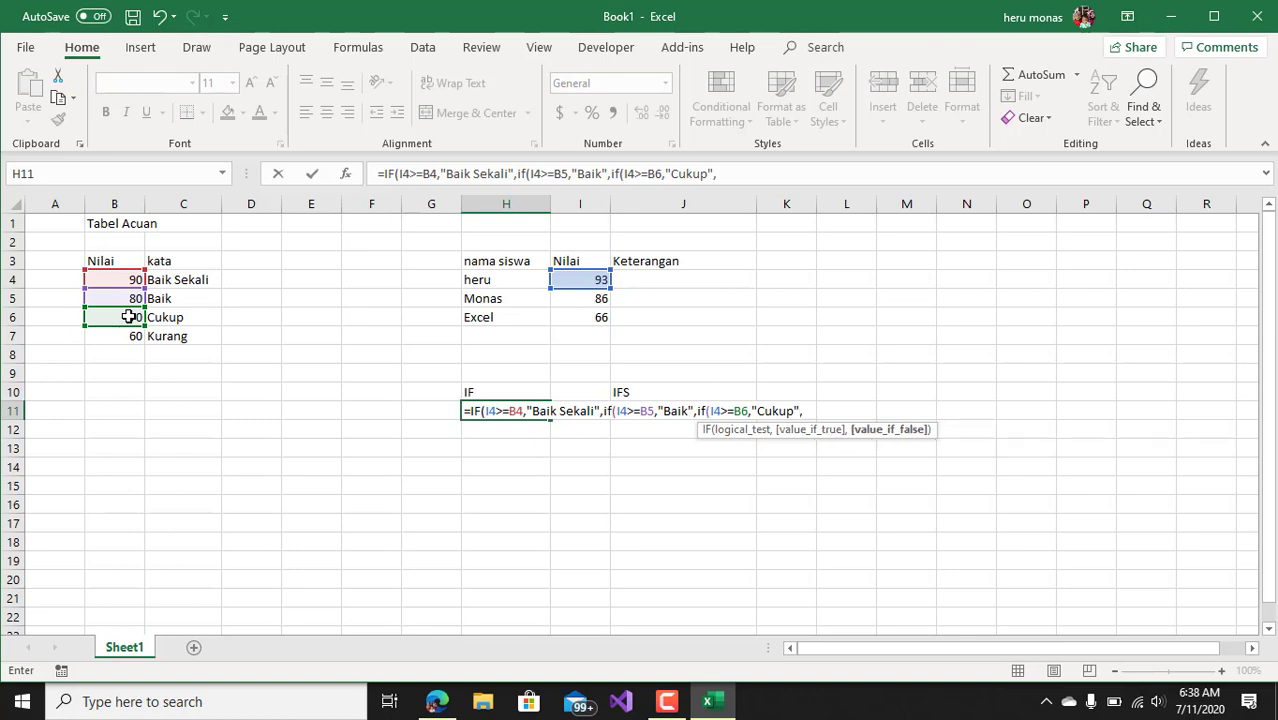
# Nest a fourth IF in the H11 formula that returns "Kurang" when I4>=B7.
pyautogui.write('if(')
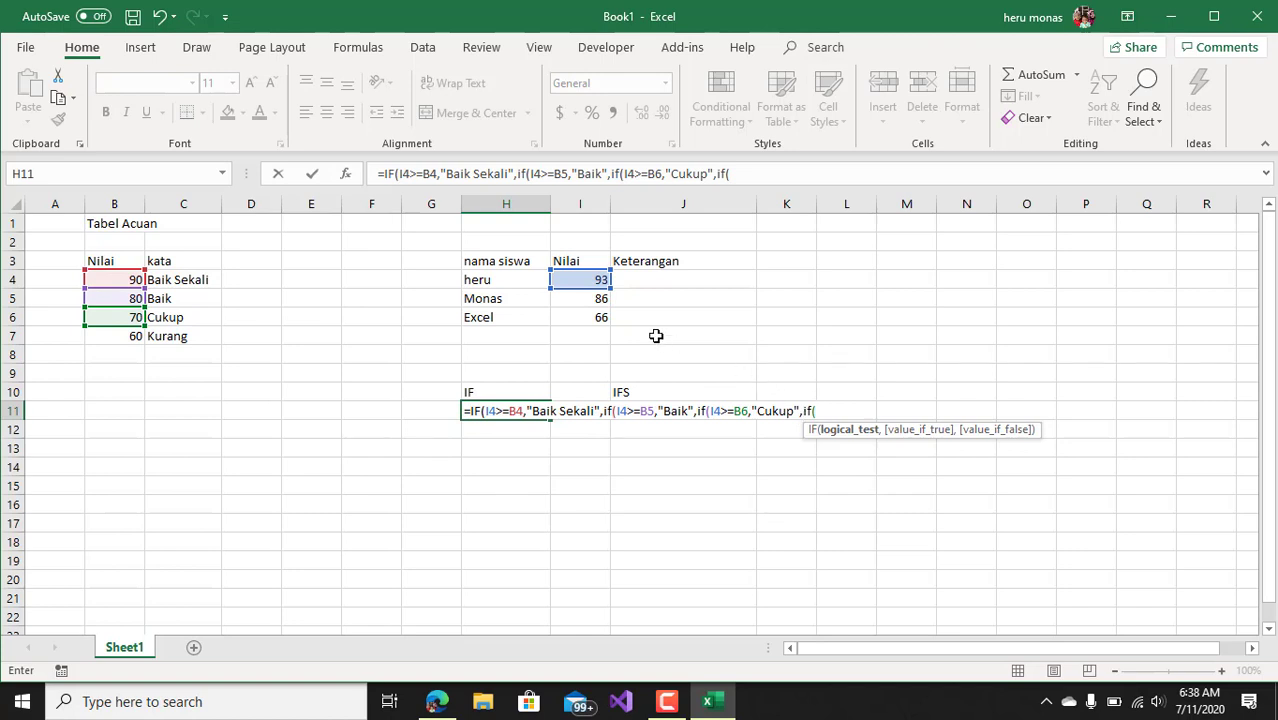
pyautogui.click(575, 279)
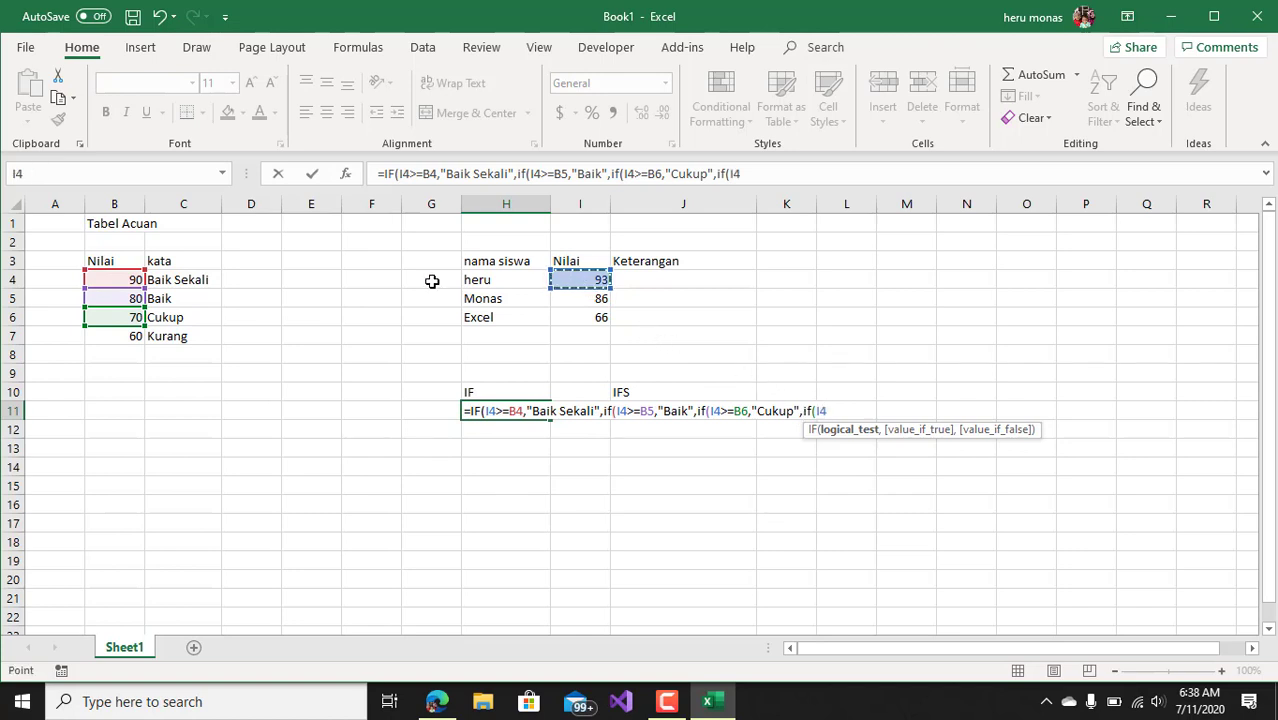
pyautogui.write('>=')
pyautogui.click(131, 338)
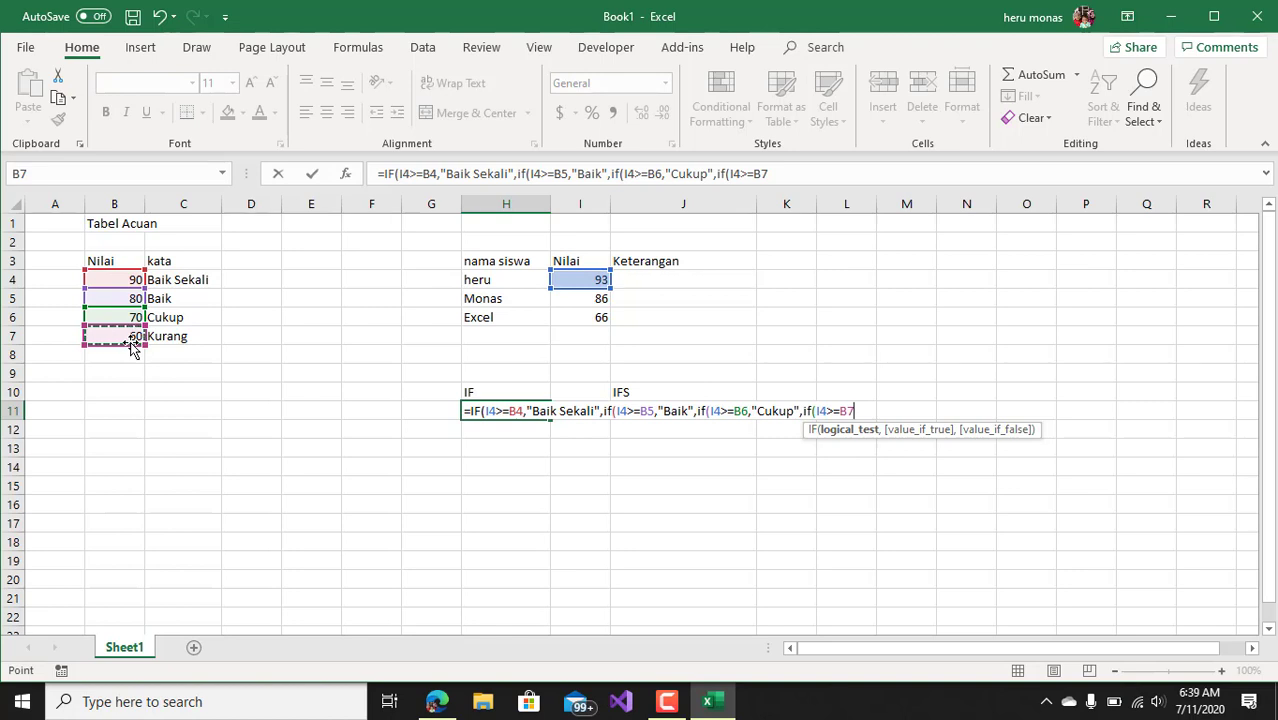
pyautogui.write(',')
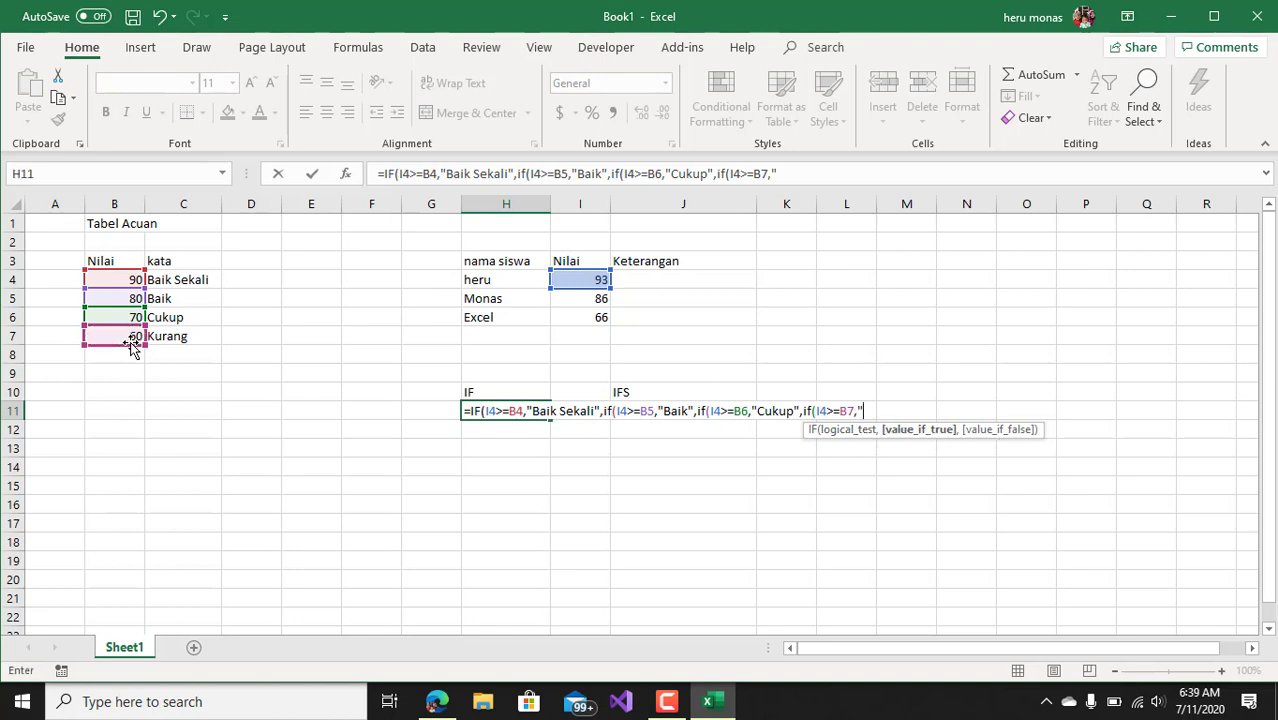
pyautogui.write('"Kurang",')
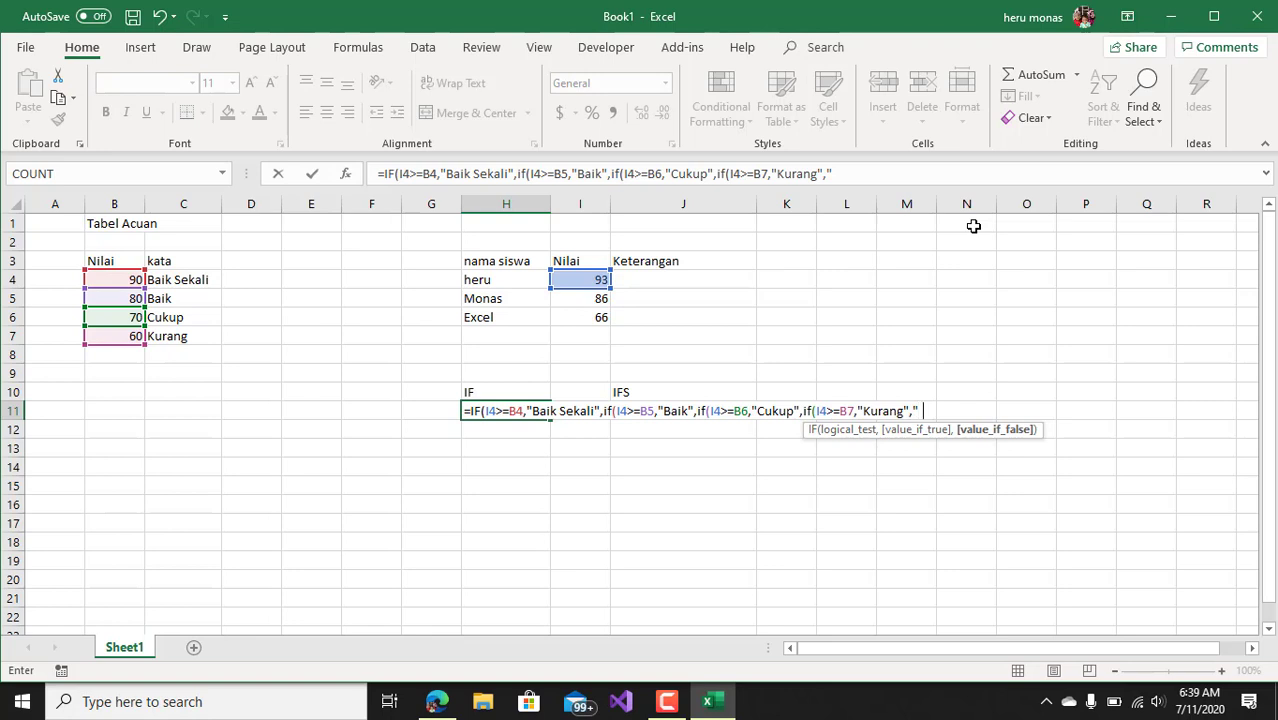
# Add "tidak terdeteksi" as the final value if false, close all four IF brackets and enter the formula in H11.
pyautogui.write('tidak ter')
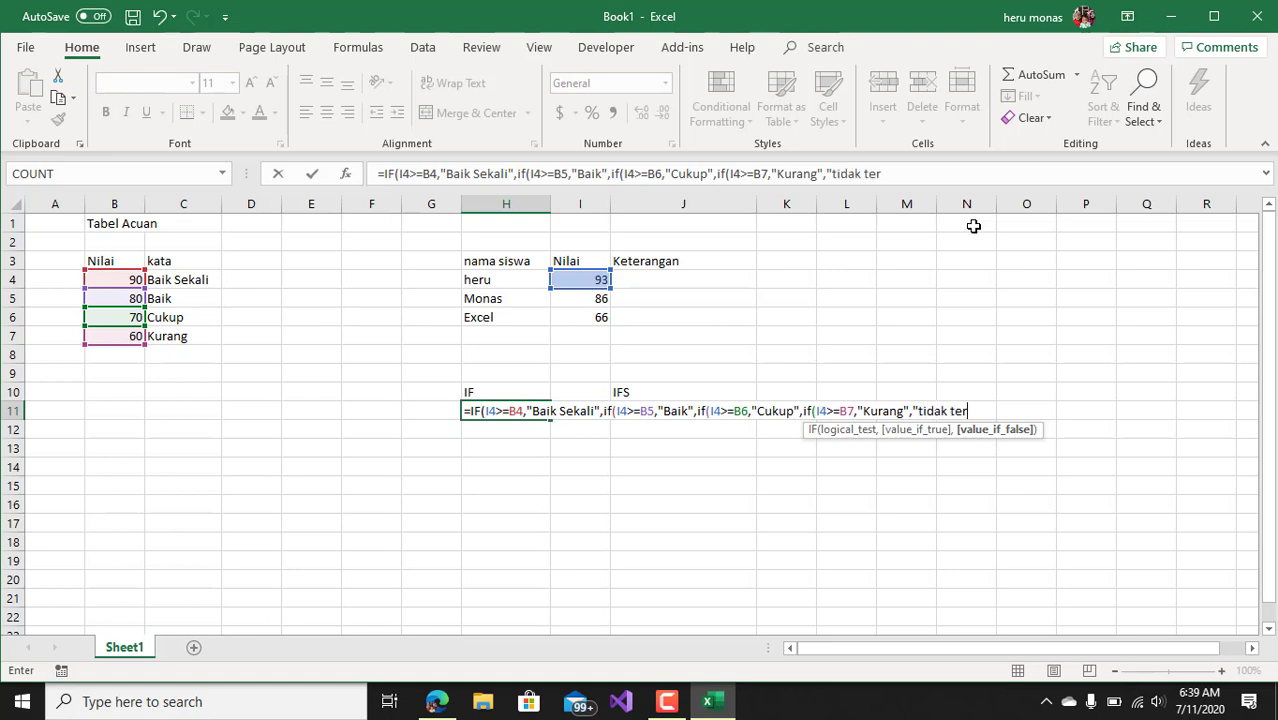
pyautogui.write('deteksi"')
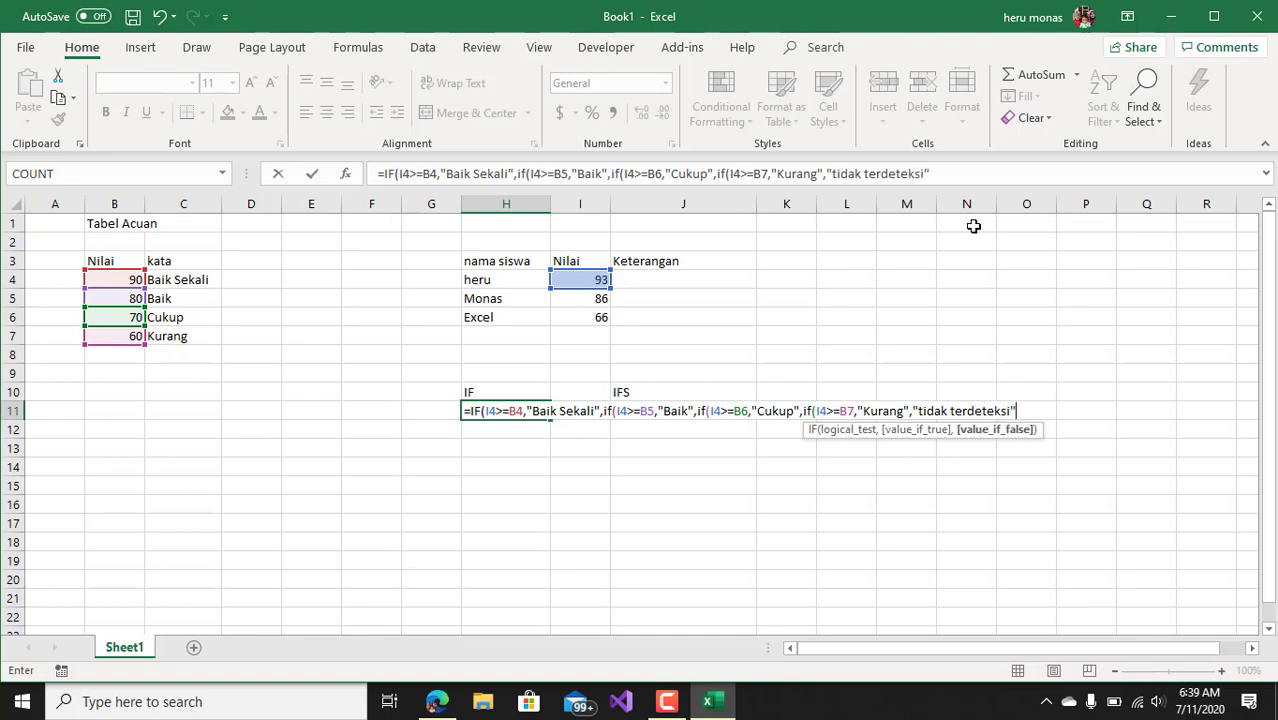
pyautogui.write(')')
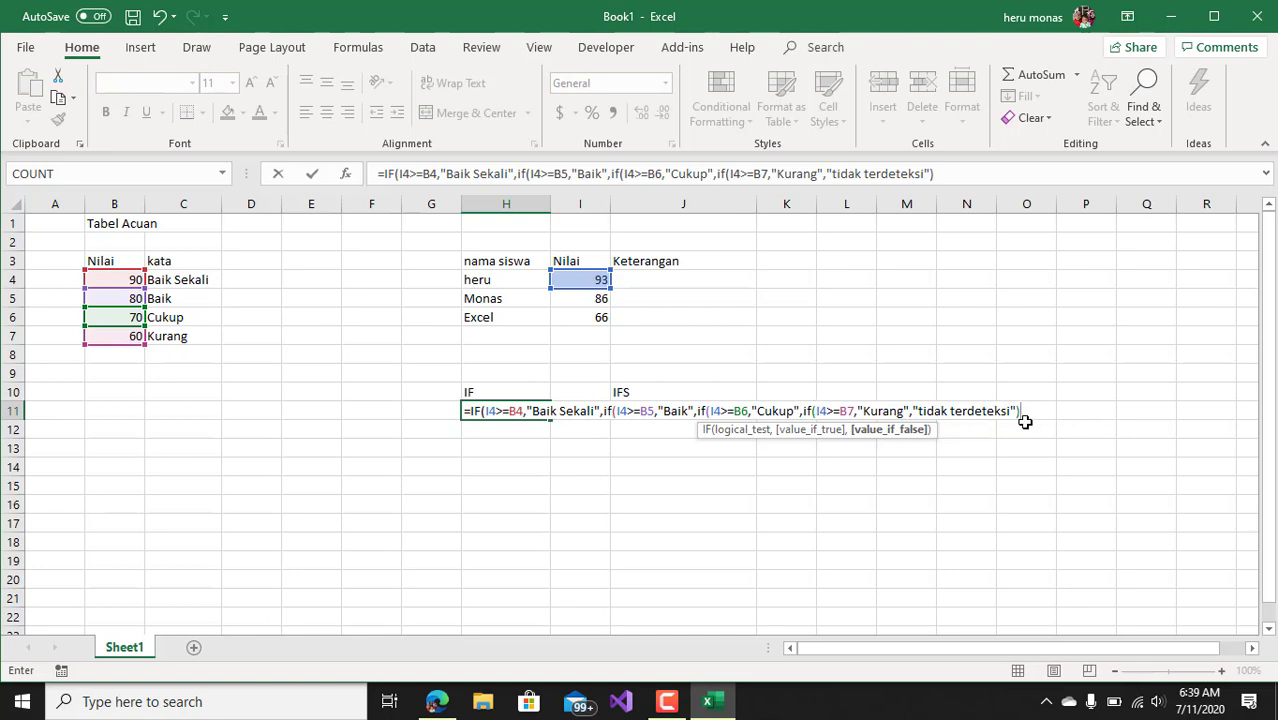
pyautogui.write(')))')
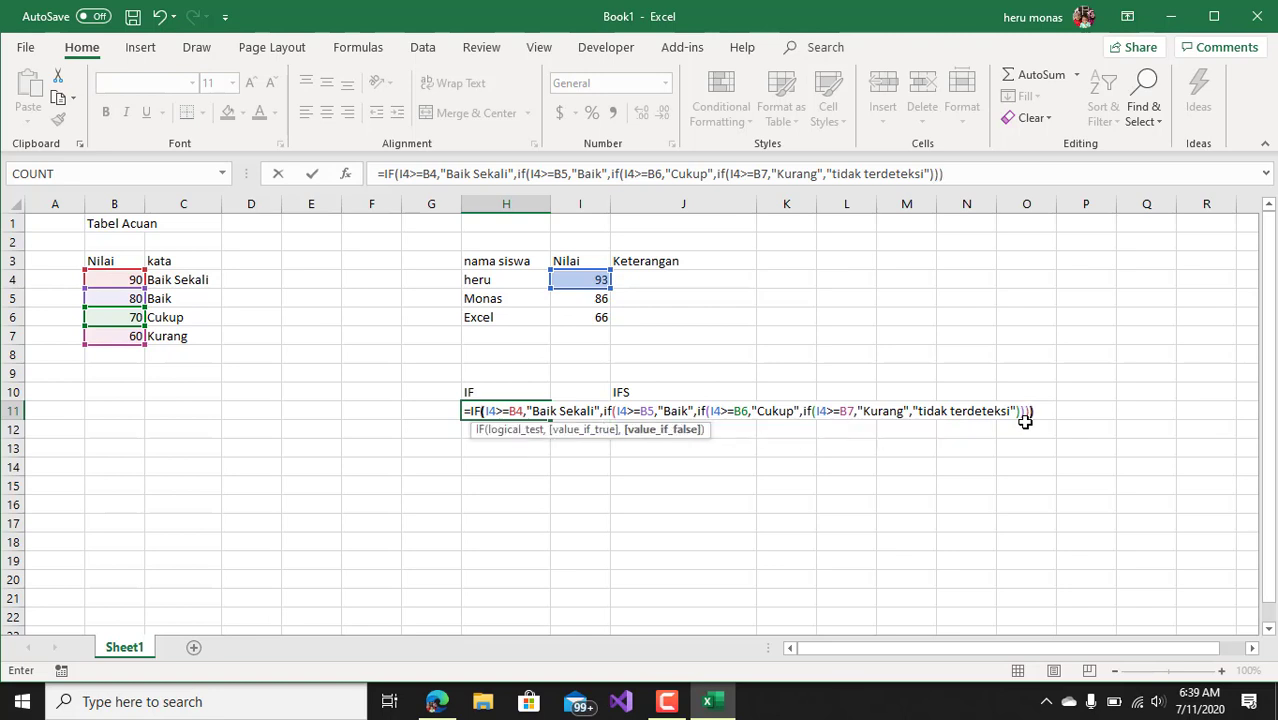
pyautogui.press('Return')
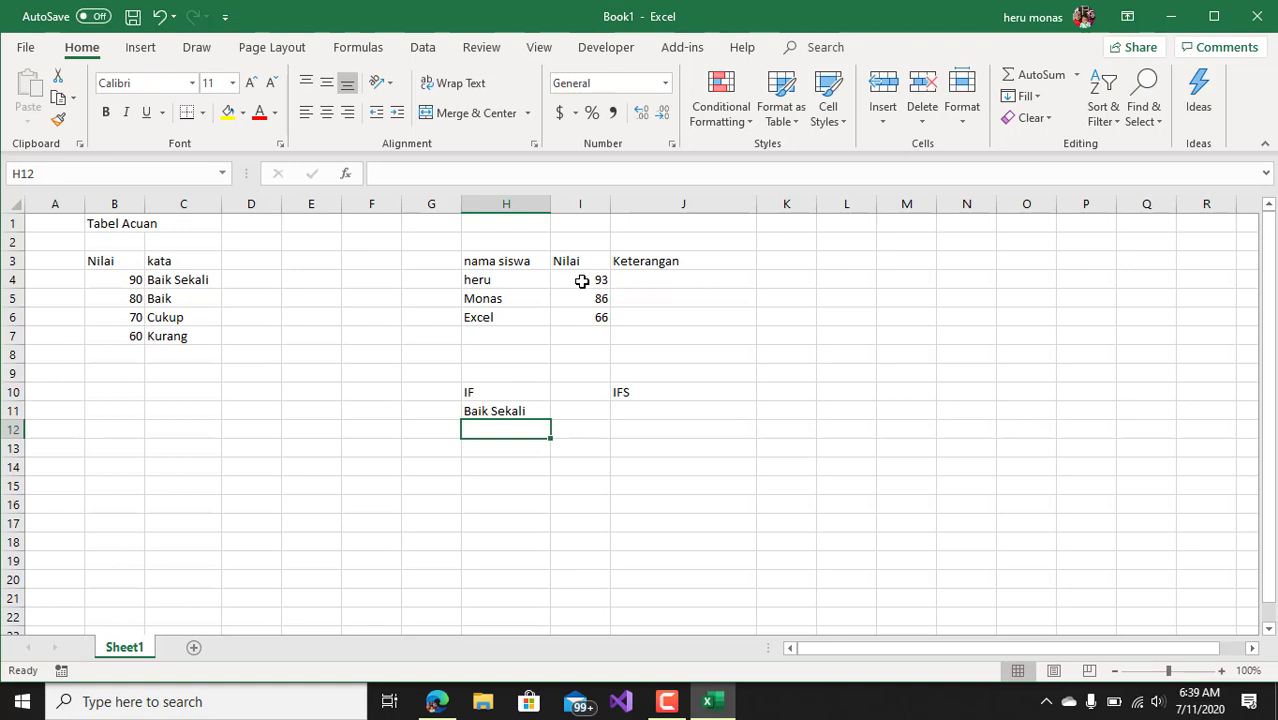
# Change the header in J3 to "Keterangan IF".
pyautogui.click(663, 260)
pyautogui.doubleClick(695, 260)
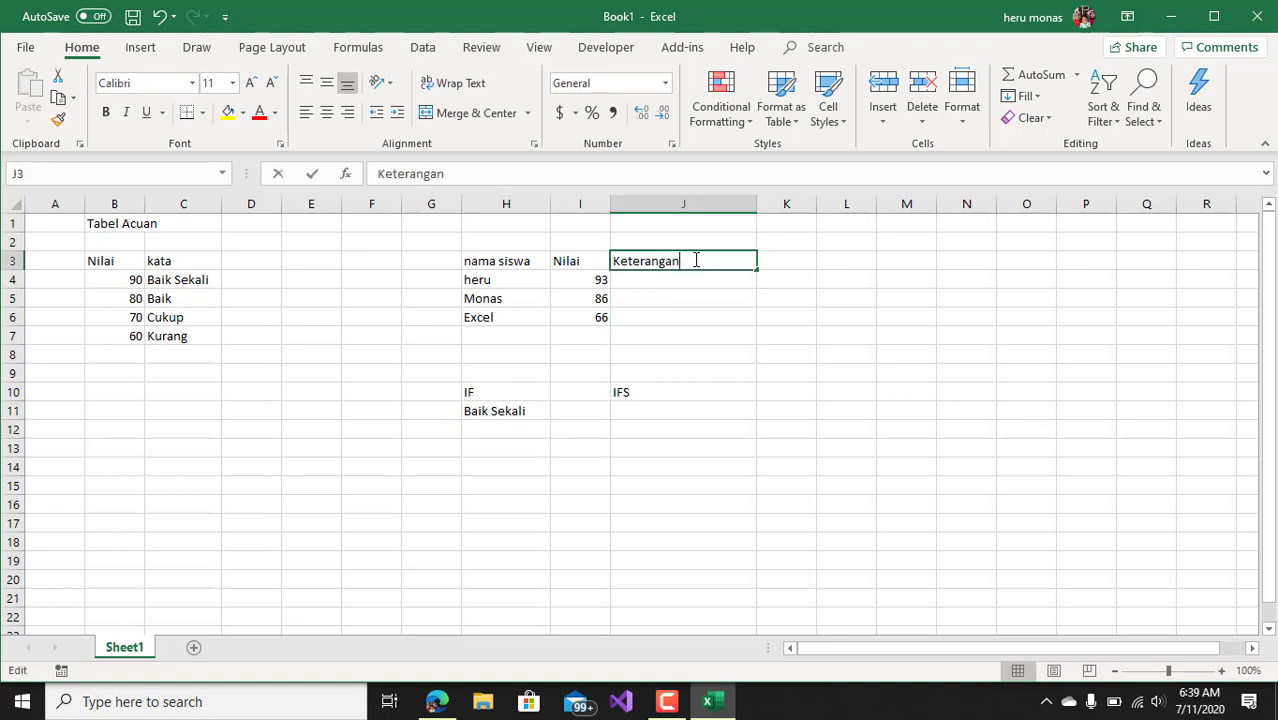
pyautogui.write('IF')
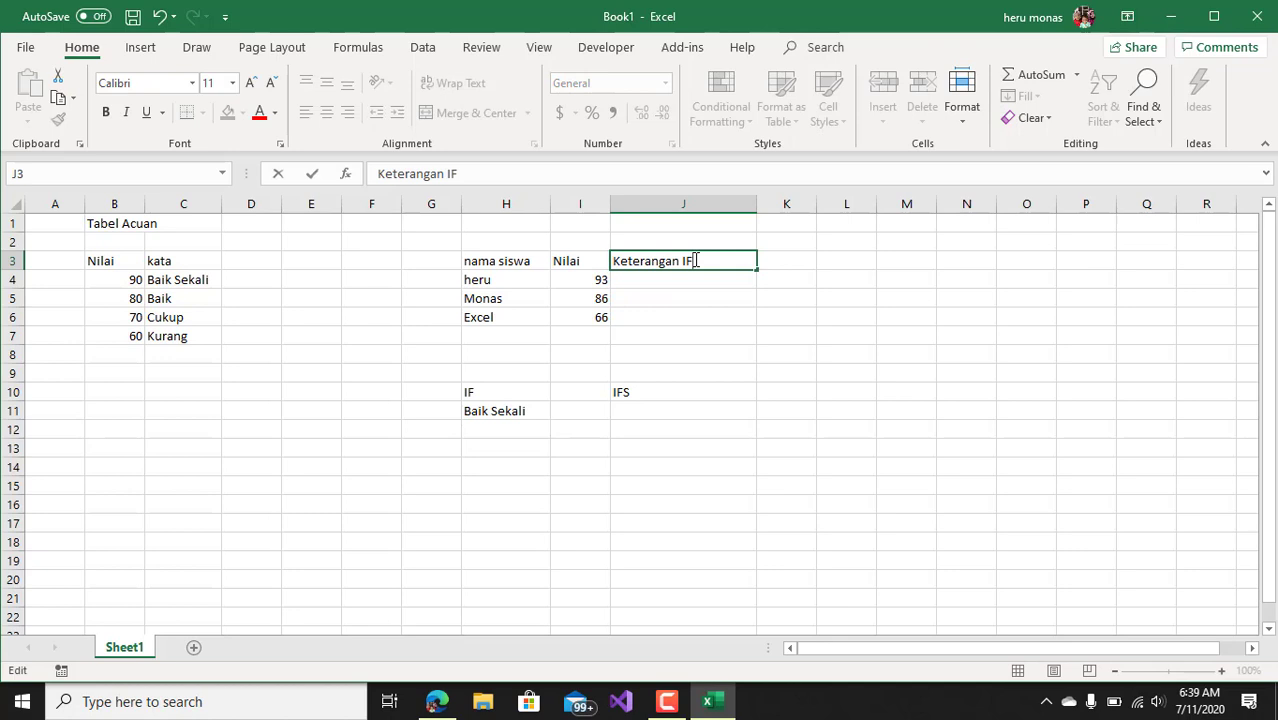
# Add the header "Keterangan IFS" in K3 and fit column K's width to its content.
pyautogui.click(792, 260)
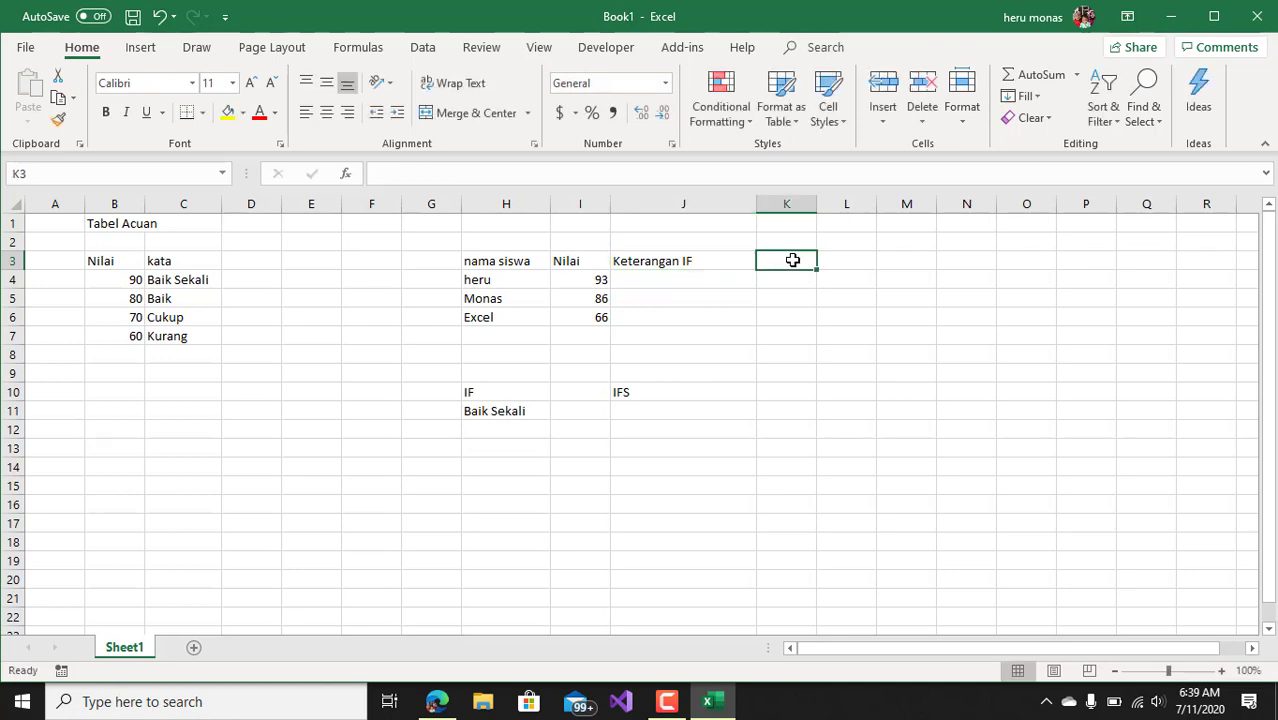
pyautogui.write('Keterangan')
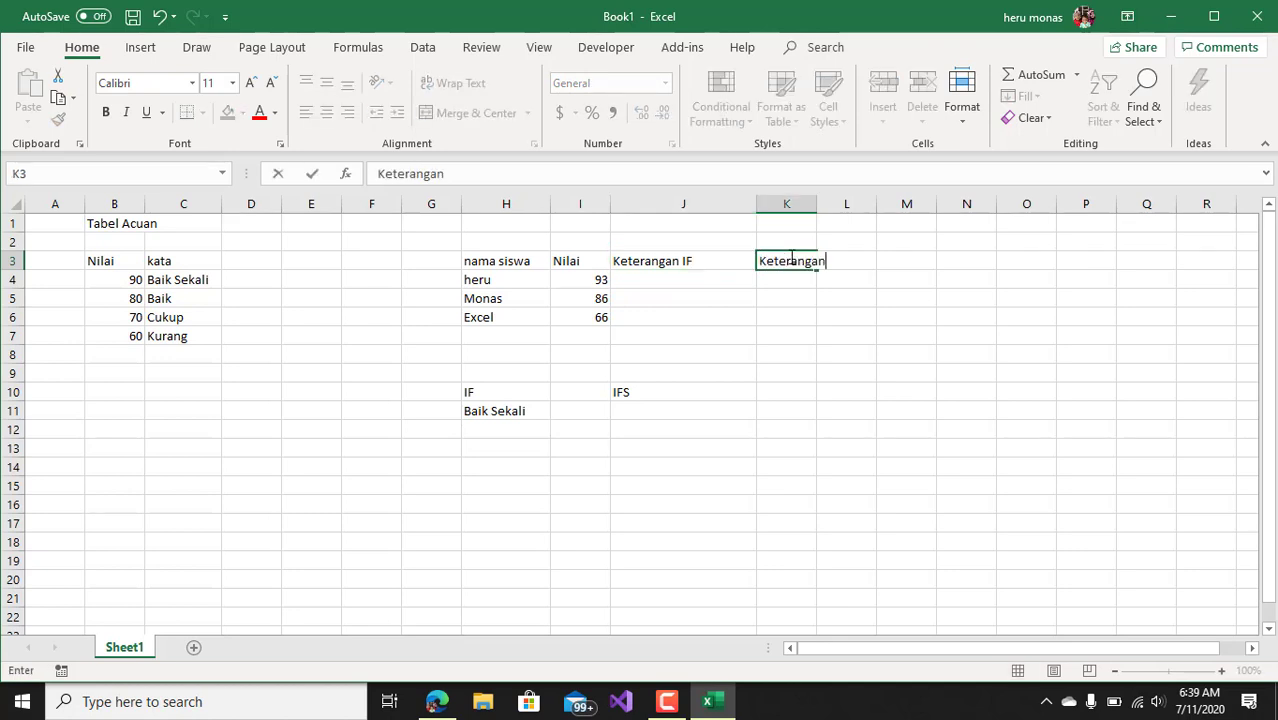
pyautogui.write(' IFS')
pyautogui.click(846, 316)
pyautogui.doubleClick(817, 204)
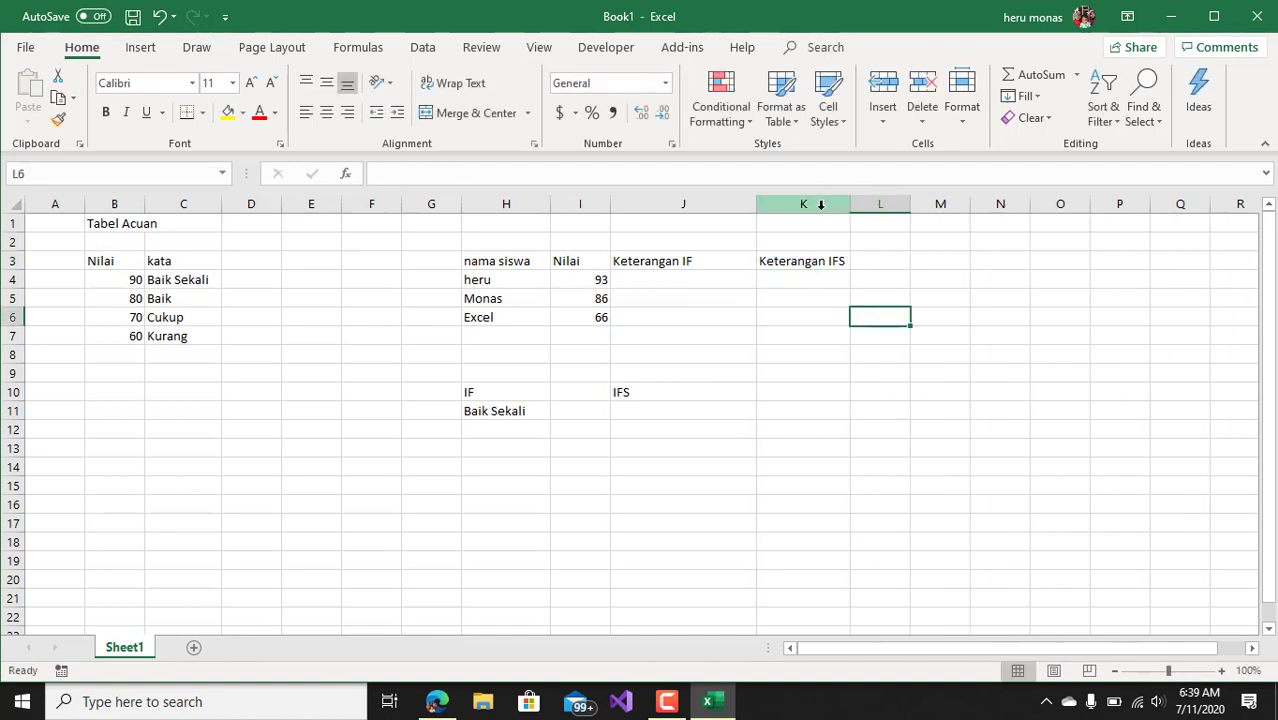
# Copy the full nested IF formula text from H11 and paste it into J4 with its references unchanged.
pyautogui.click(507, 410)
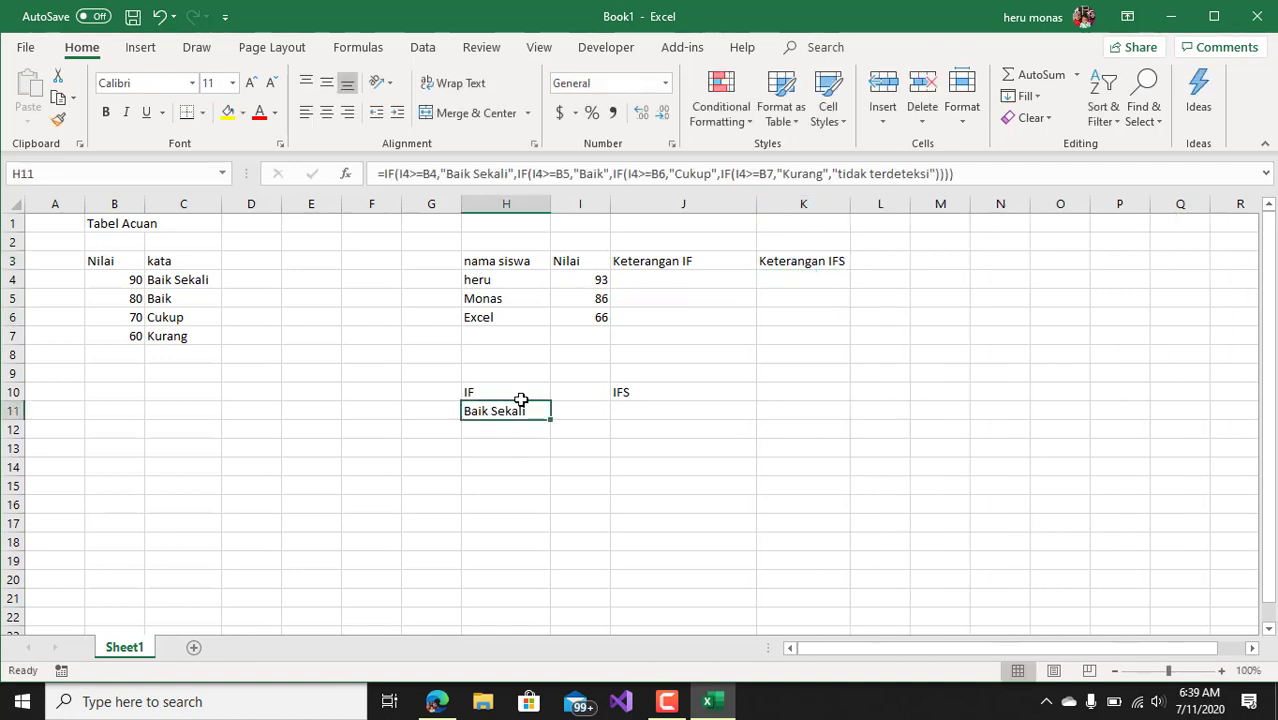
pyautogui.click(976, 173)
pyautogui.hotkey('shift', 'Home')
pyautogui.hotkey('ctrl', 'c')
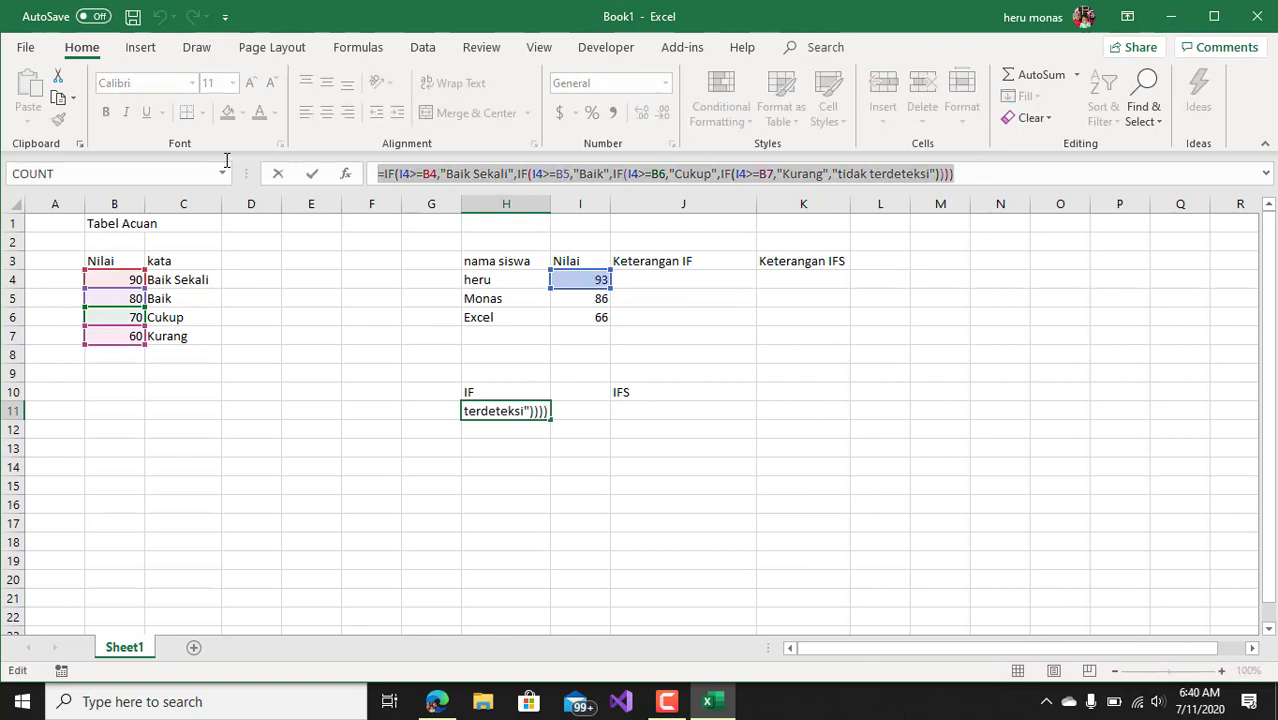
pyautogui.press('Escape')
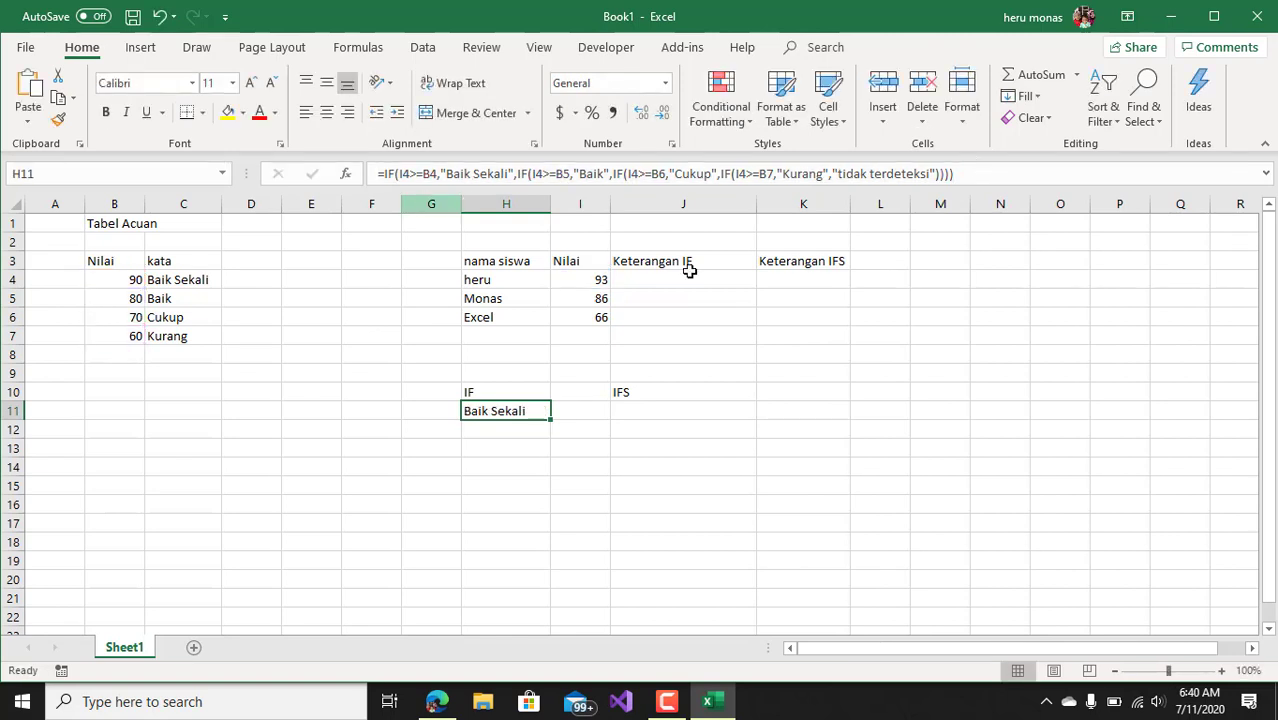
pyautogui.click(702, 281)
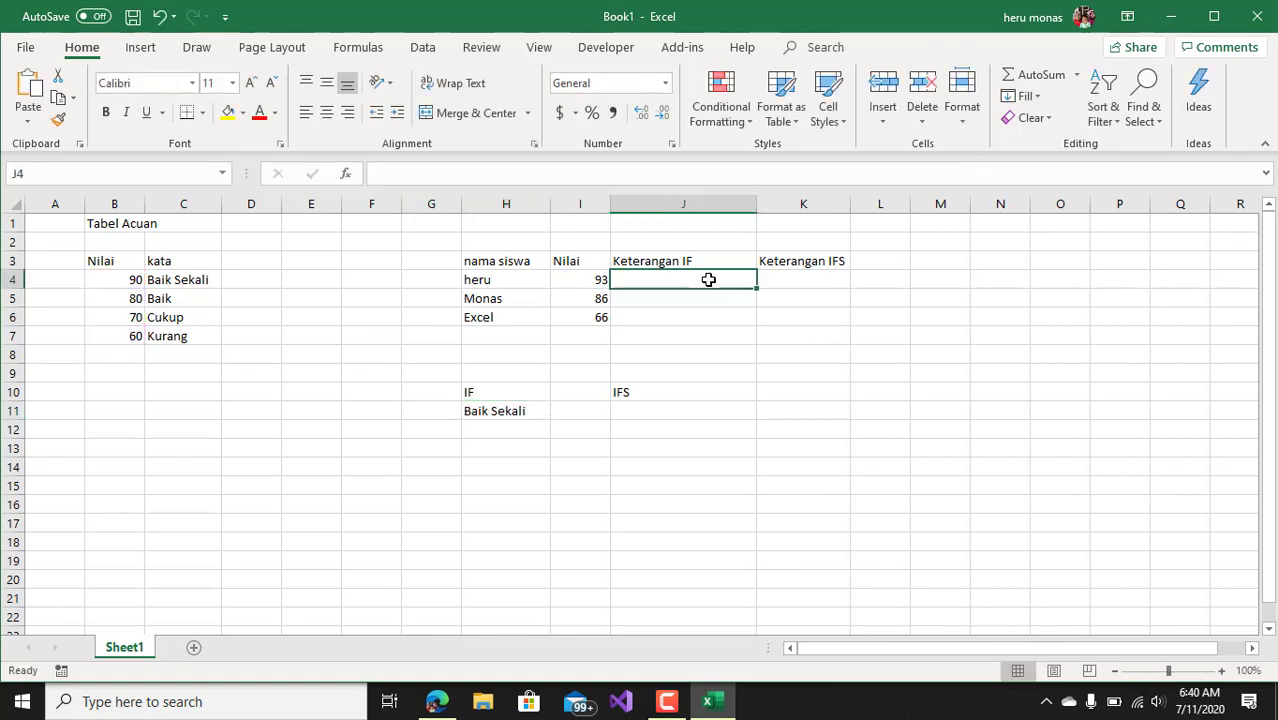
pyautogui.click(522, 177)
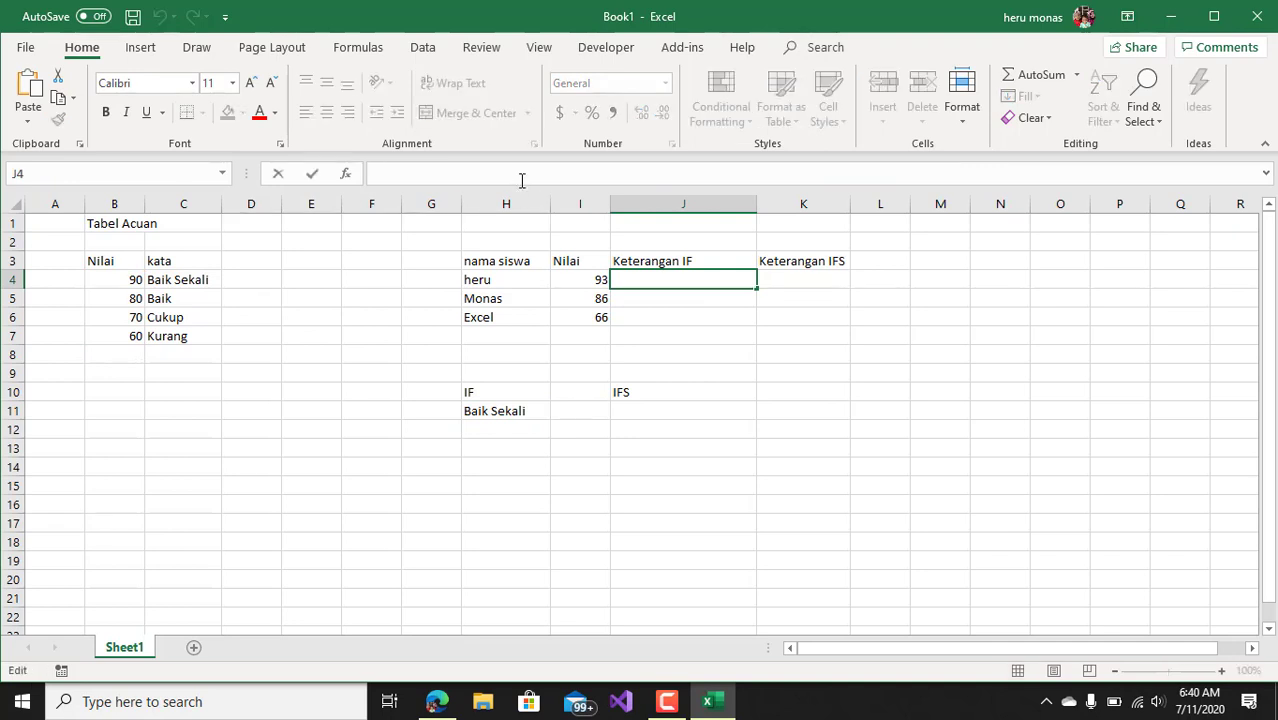
pyautogui.hotkey('ctrl', 'v')
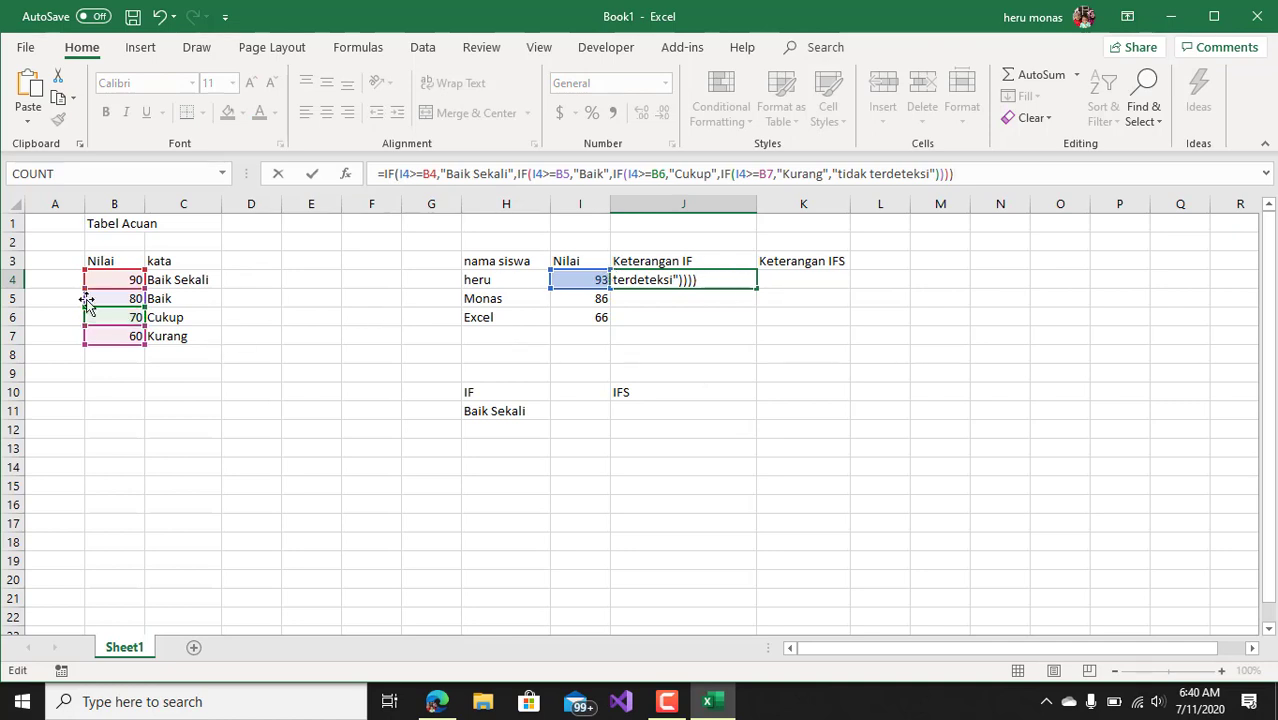
# Make the threshold references in the J4 formula absolute as $B$4, $B$5, $B$6 and $B$7, and enter the formula.
pyautogui.click(425, 175)
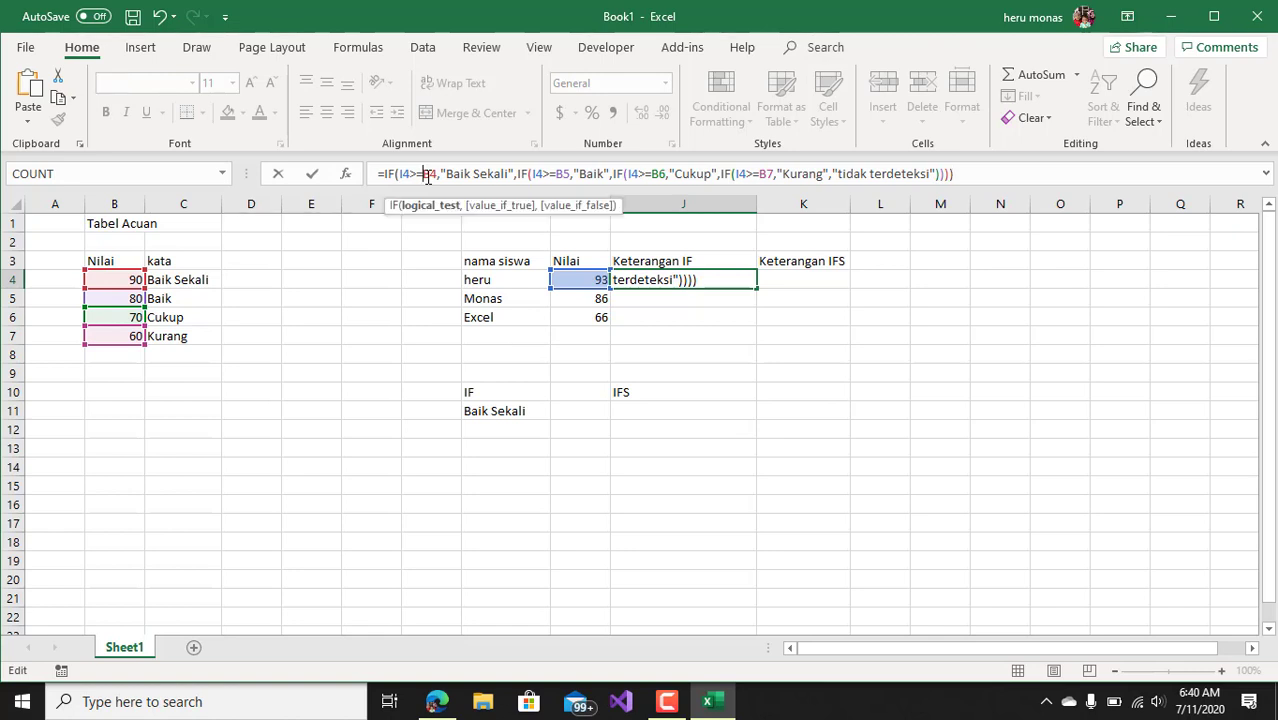
pyautogui.press('F4')
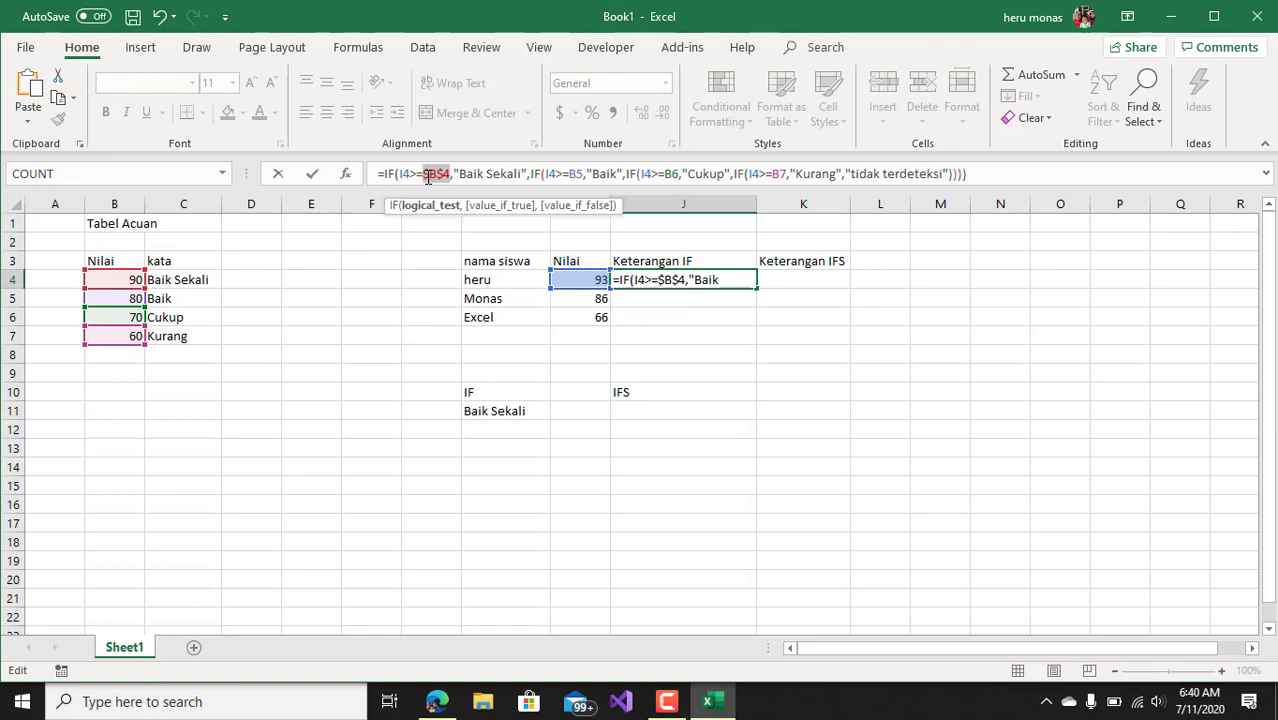
pyautogui.click(581, 172)
pyautogui.press('F4')
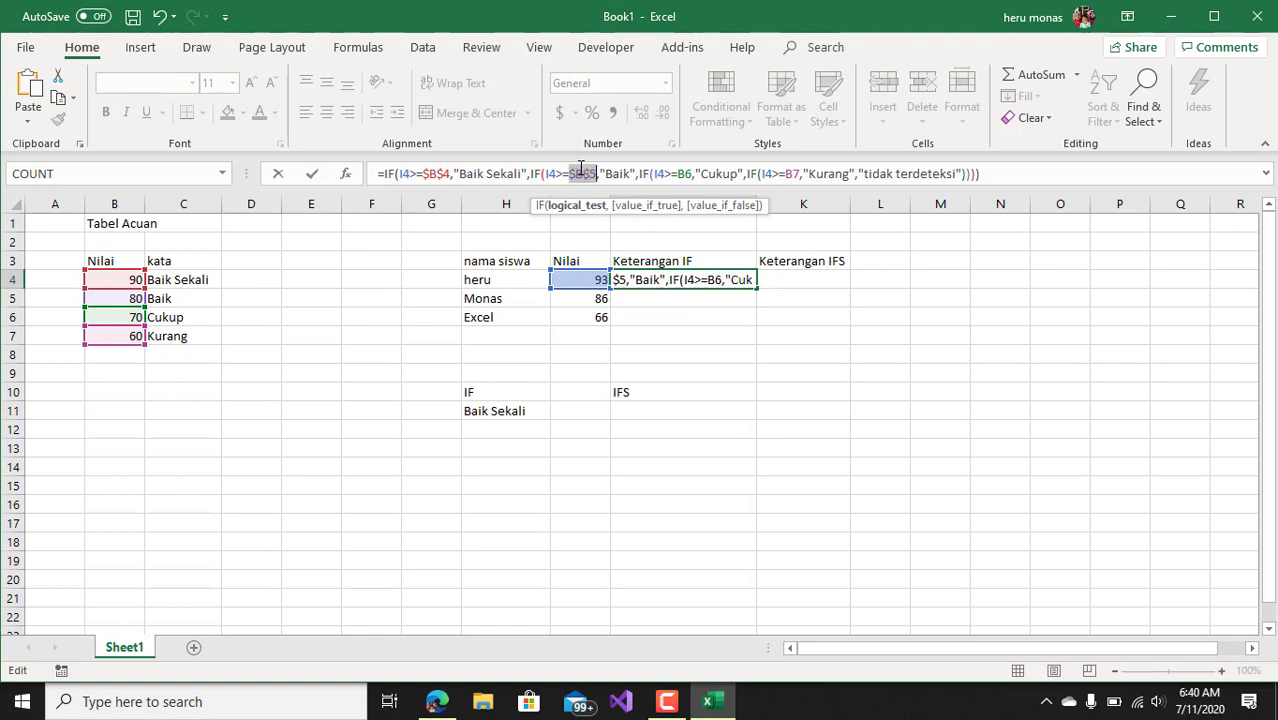
pyautogui.click(688, 175)
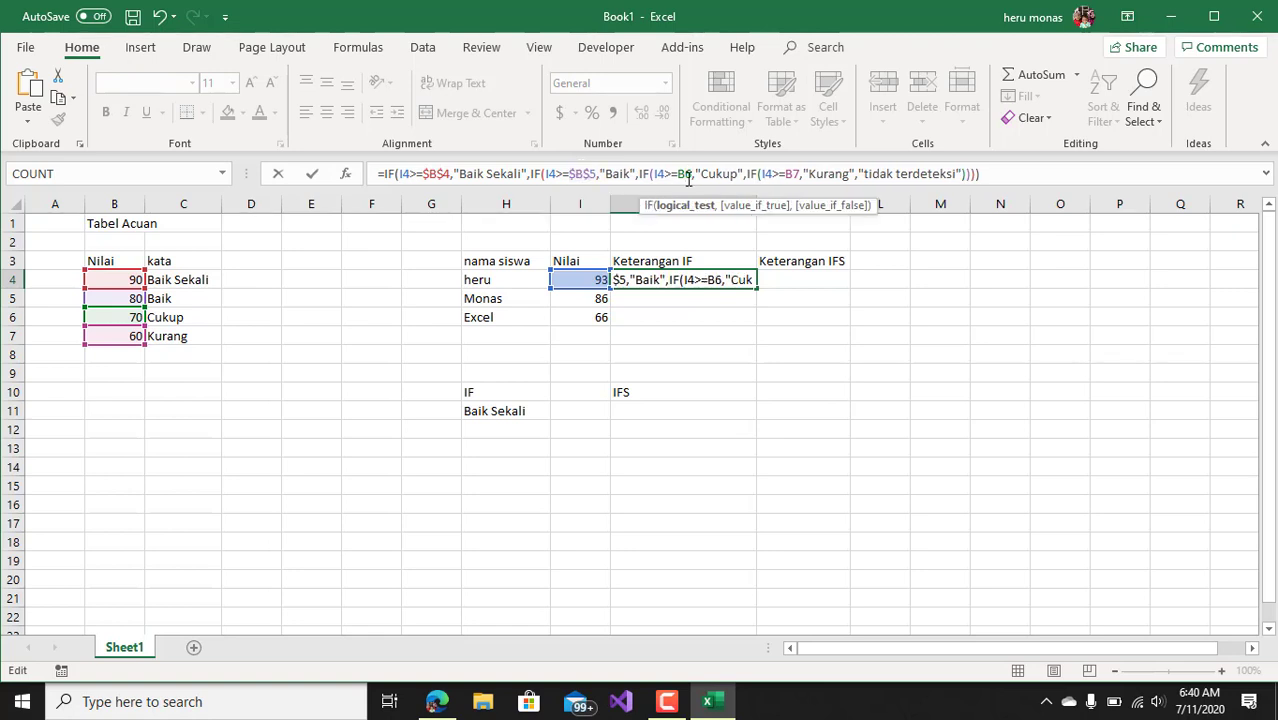
pyautogui.press('F4')
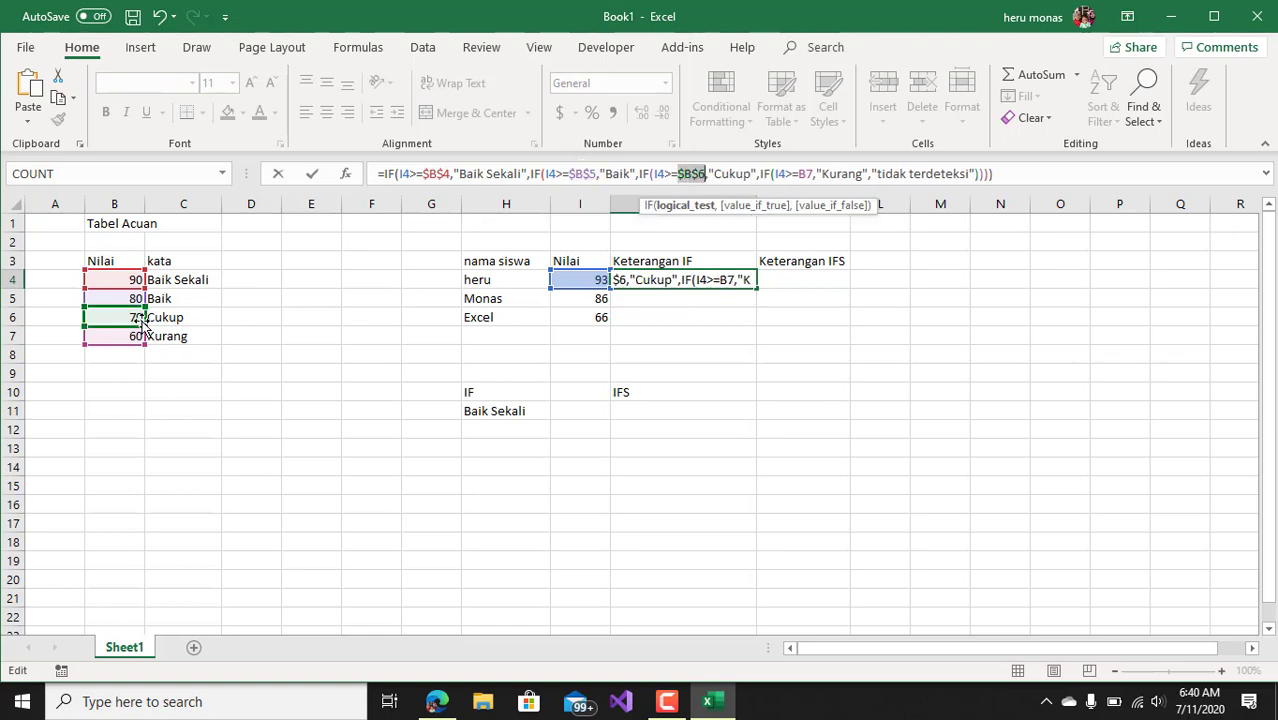
pyautogui.click(806, 175)
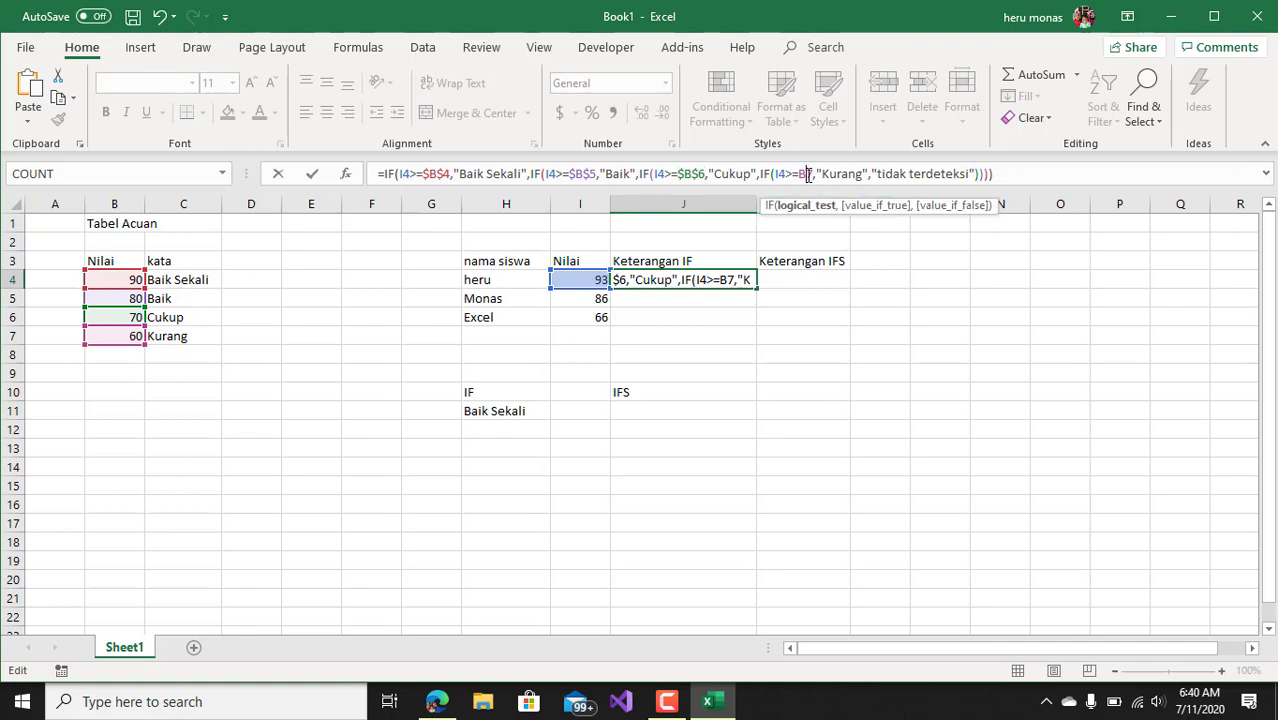
pyautogui.press('F4')
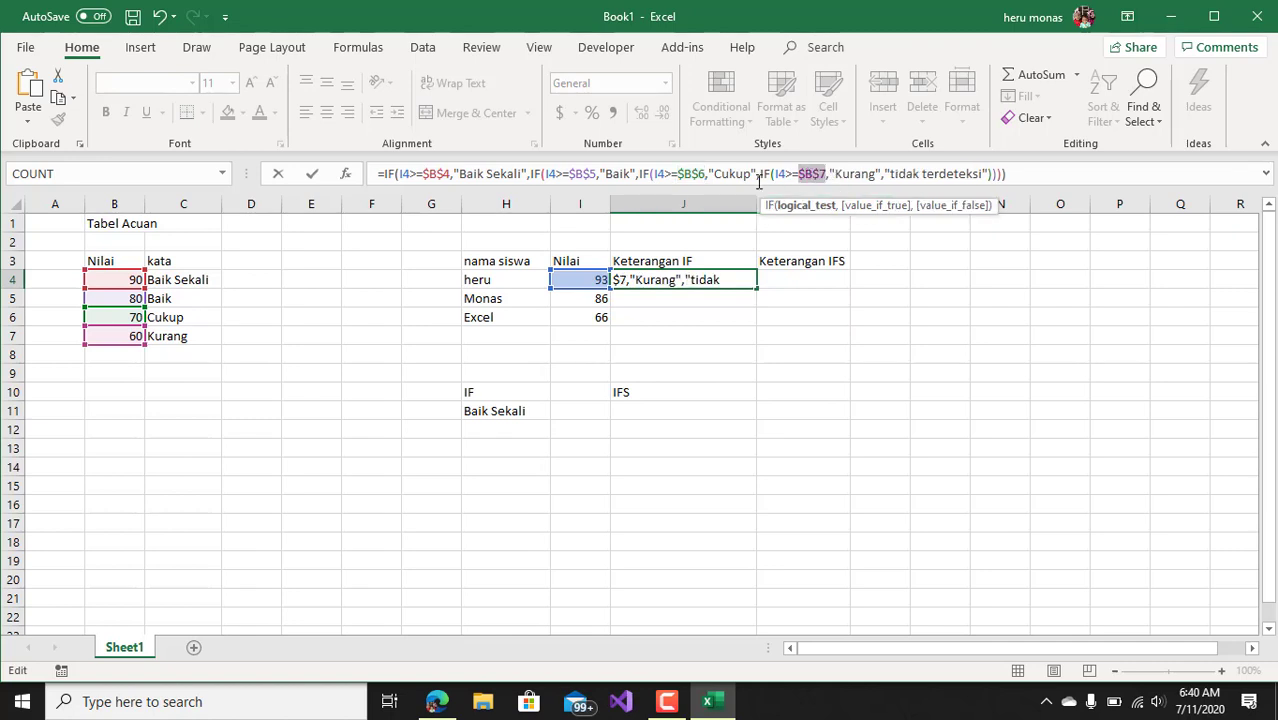
pyautogui.press('Return')
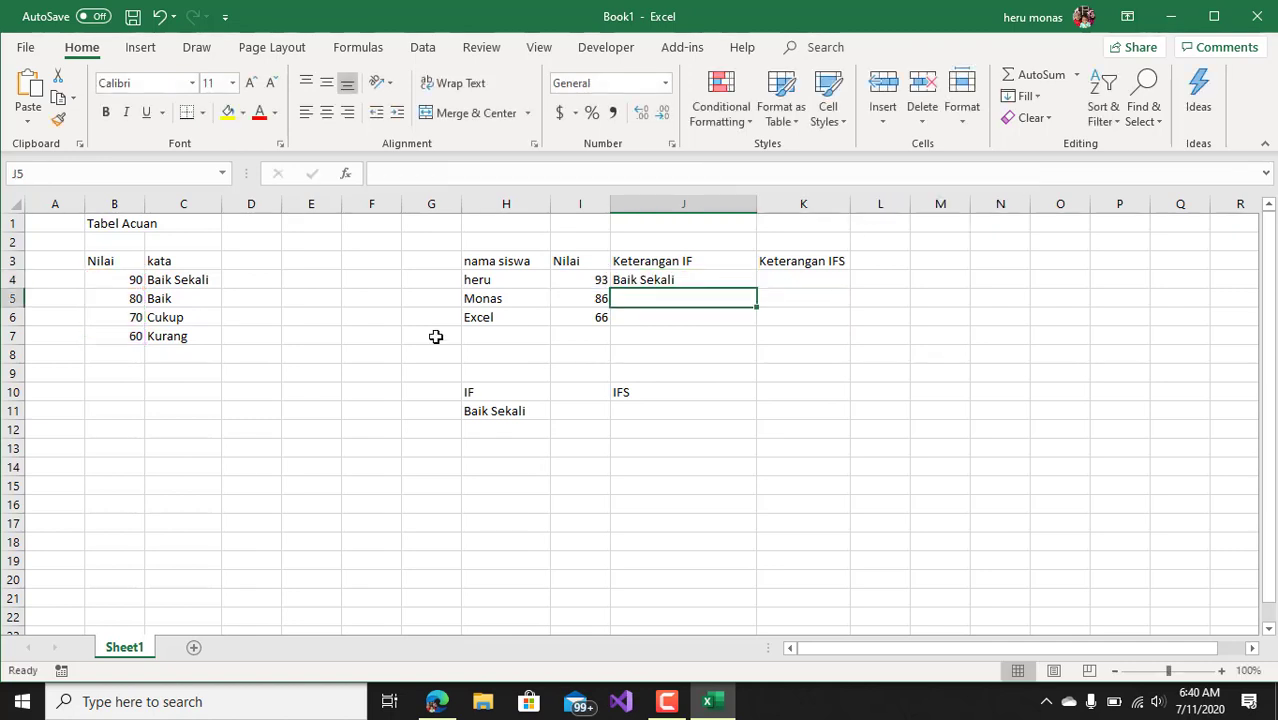
# Clear the contents of G9:J11, removing the IF and IFS labels and the trial formula.
pyautogui.moveTo(440, 376); pyautogui.dragTo(640, 415)
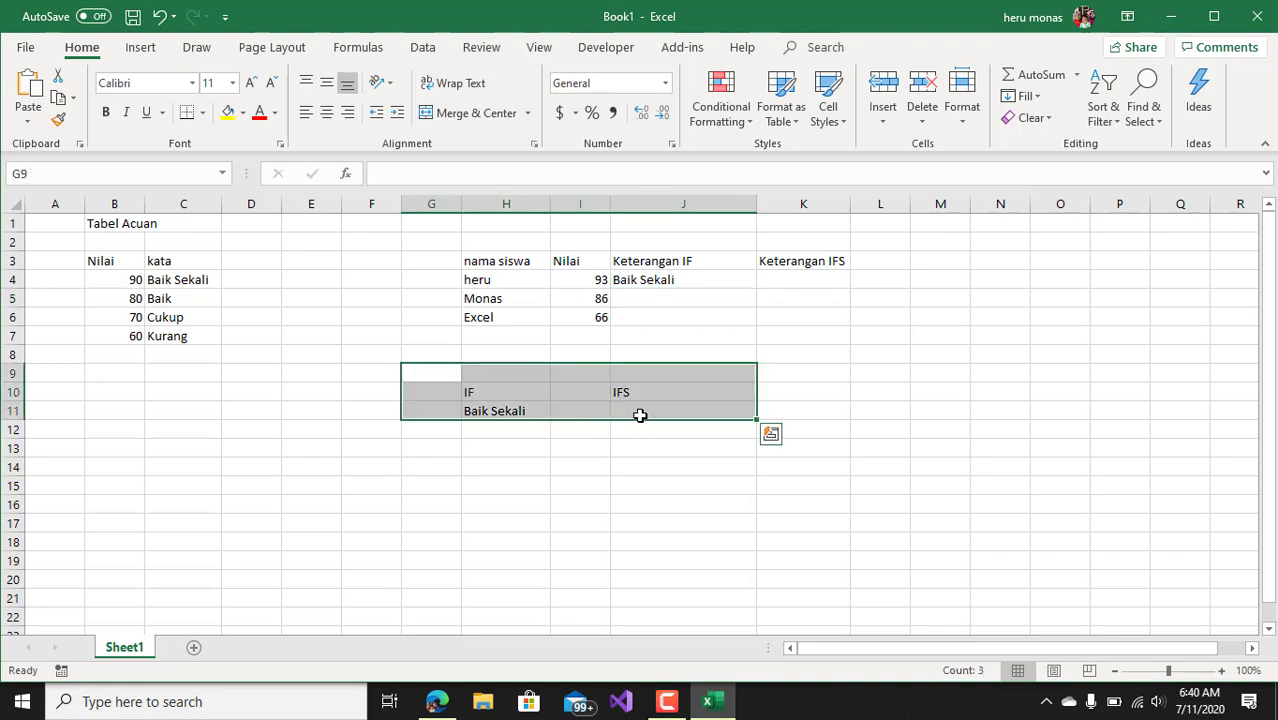
pyautogui.press('Delete')
pyautogui.click(728, 344)
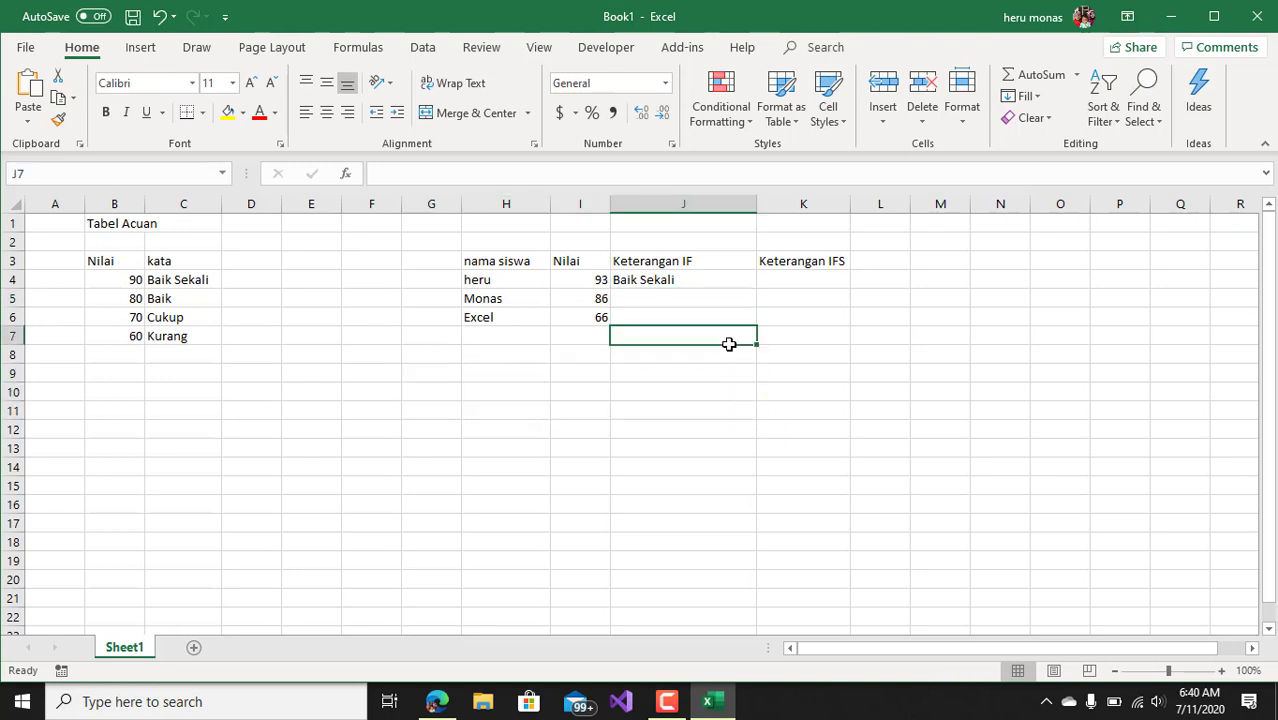
# Fill the J4 nested IF formula down to J6 for the remaining students.
pyautogui.click(718, 285)
pyautogui.moveTo(757, 289); pyautogui.dragTo(759, 330)
pyautogui.click(564, 399)
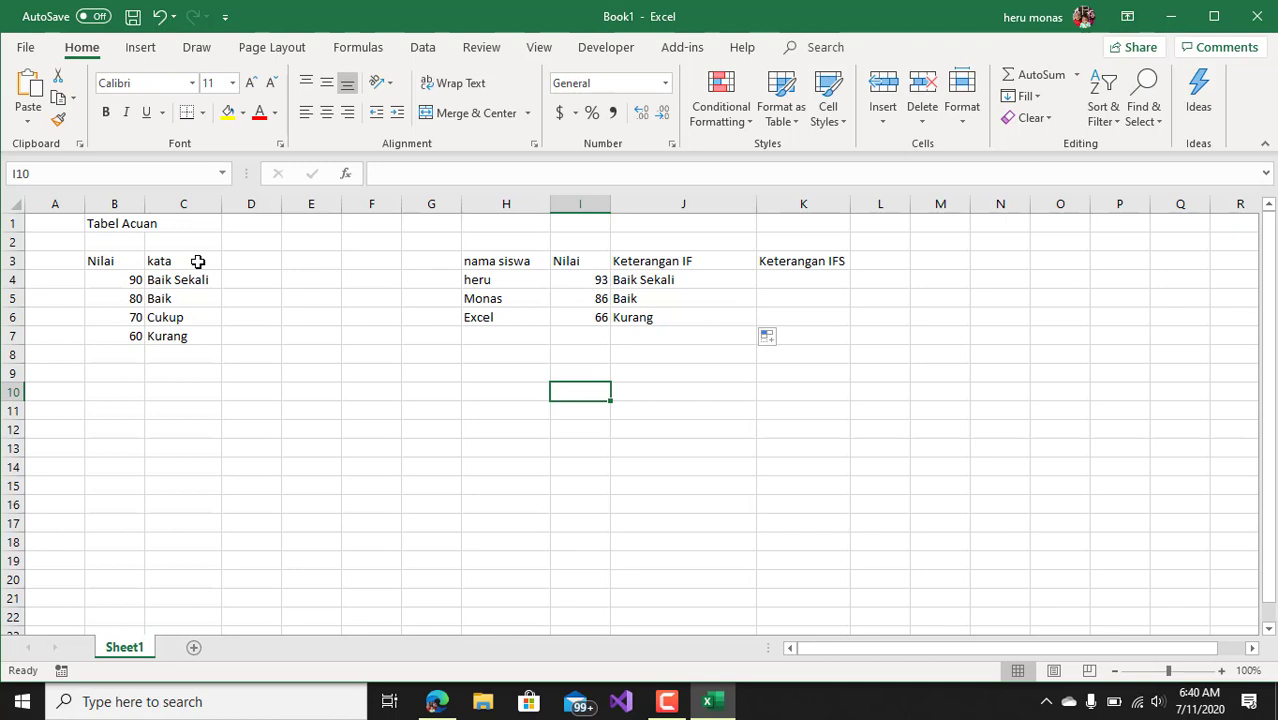
# Widen column K beyond the "Keterangan IFS" header text.
pyautogui.click(796, 379)
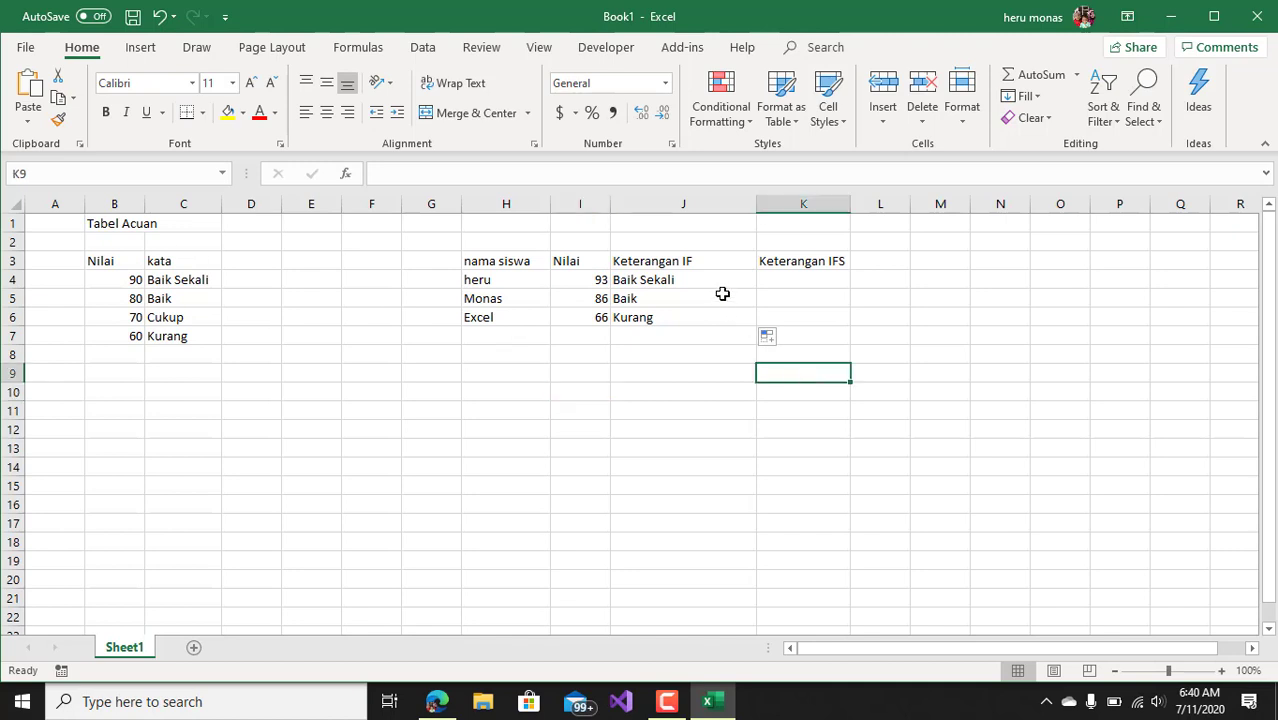
pyautogui.click(729, 283)
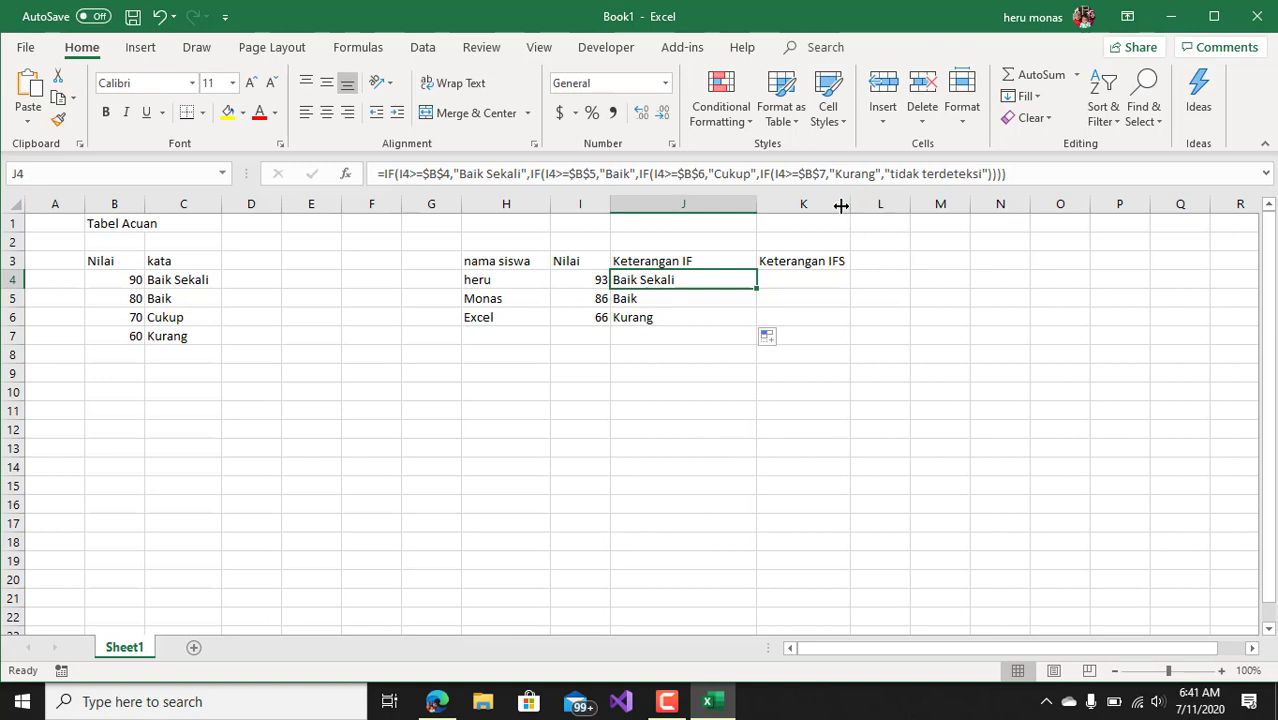
pyautogui.moveTo(846, 205); pyautogui.dragTo(918, 204)
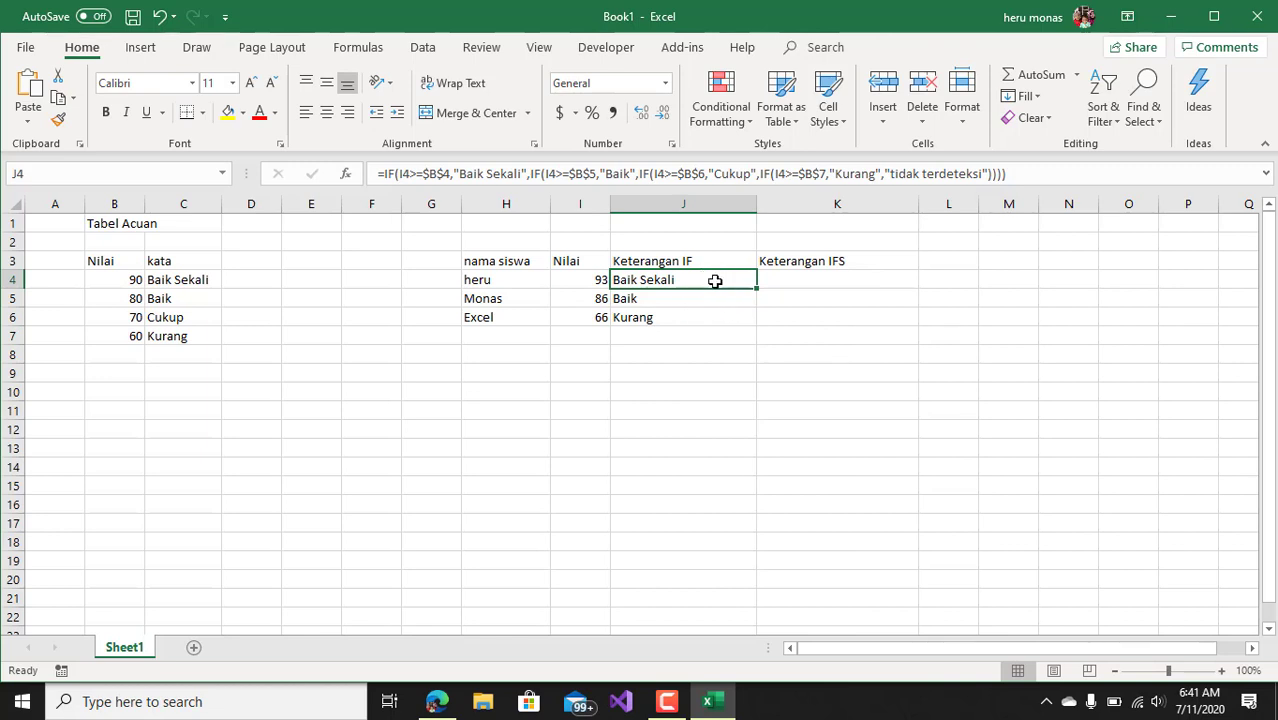
# Begin an IFS formula in K4, the first student's cell under Keterangan IFS.
pyautogui.click(793, 279)
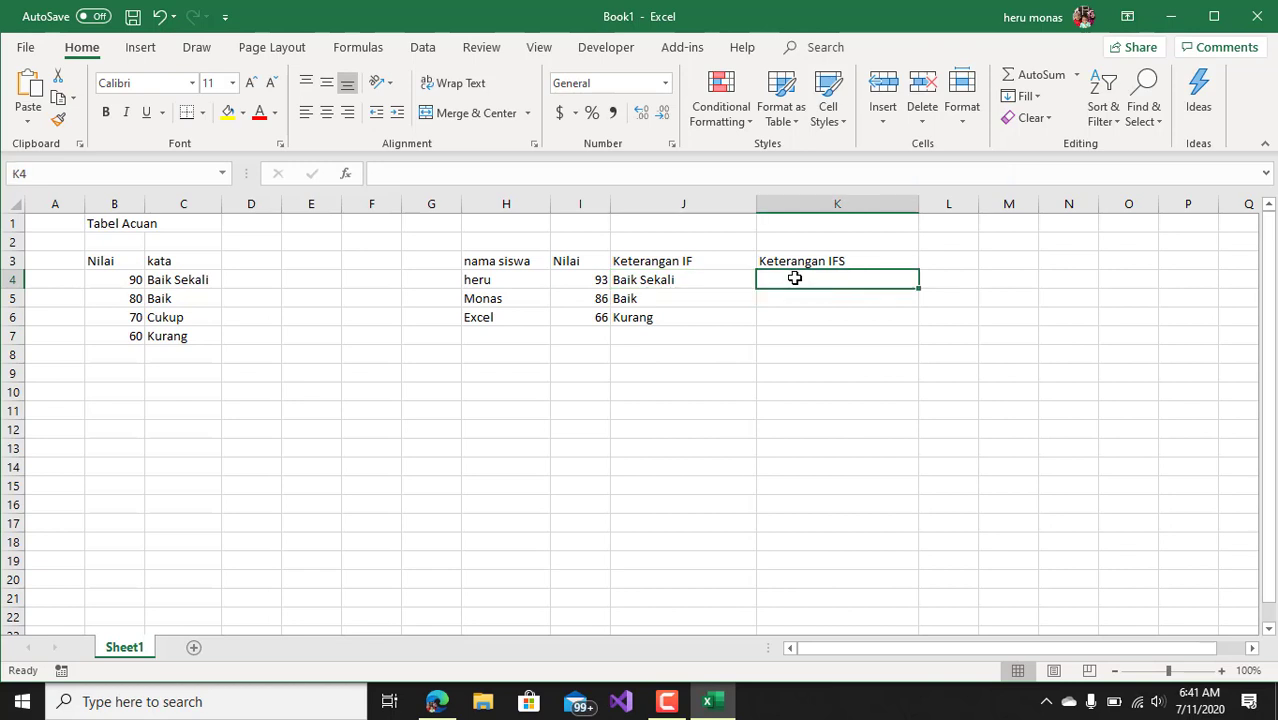
pyautogui.click(713, 284)
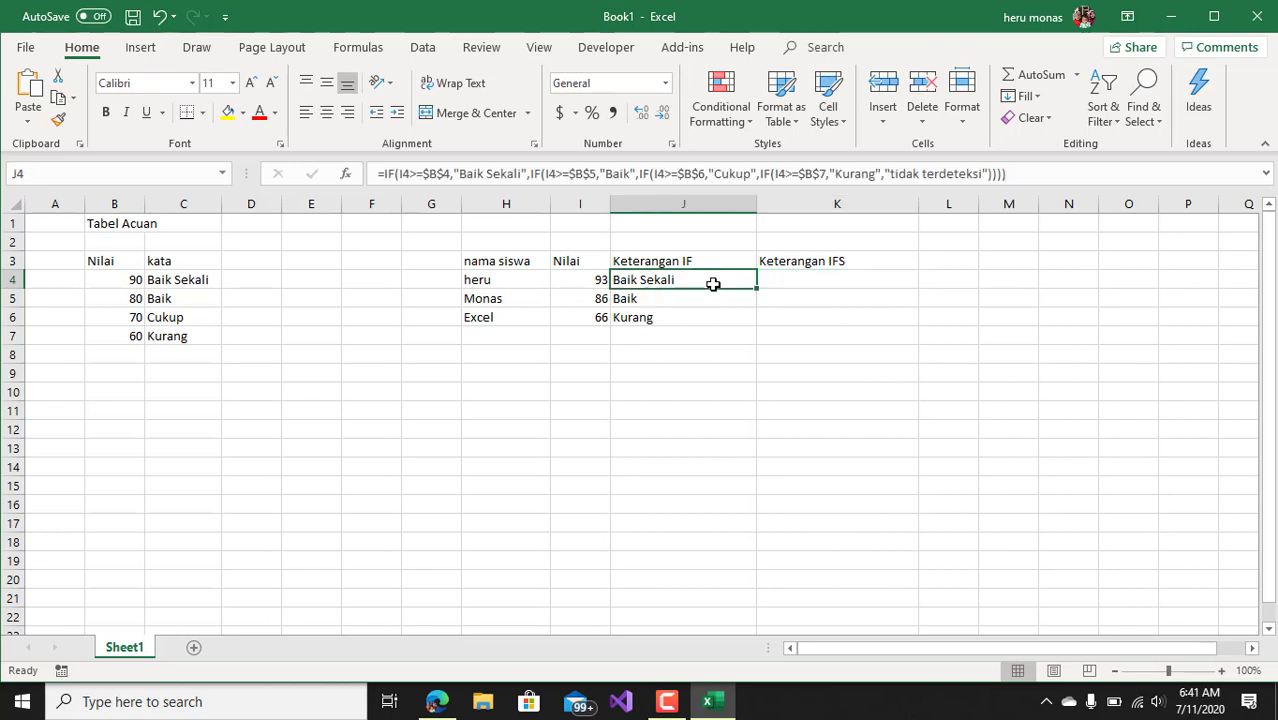
pyautogui.click(801, 277)
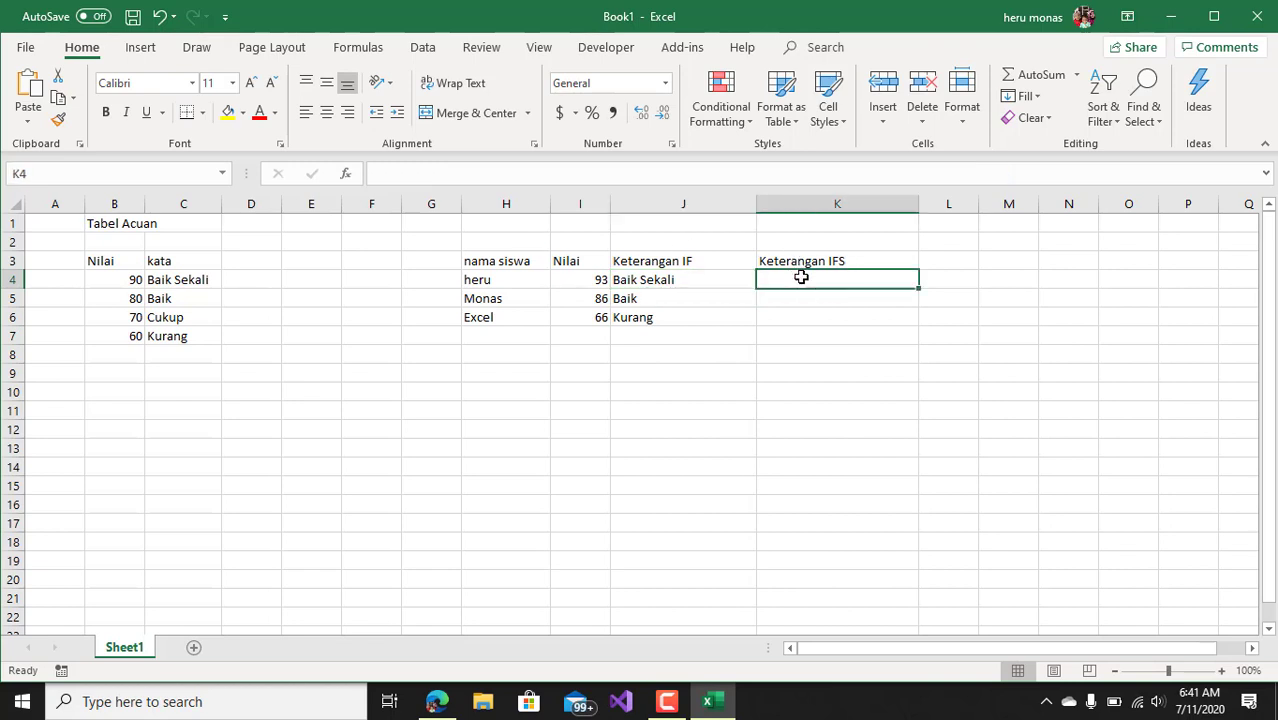
pyautogui.write('=')
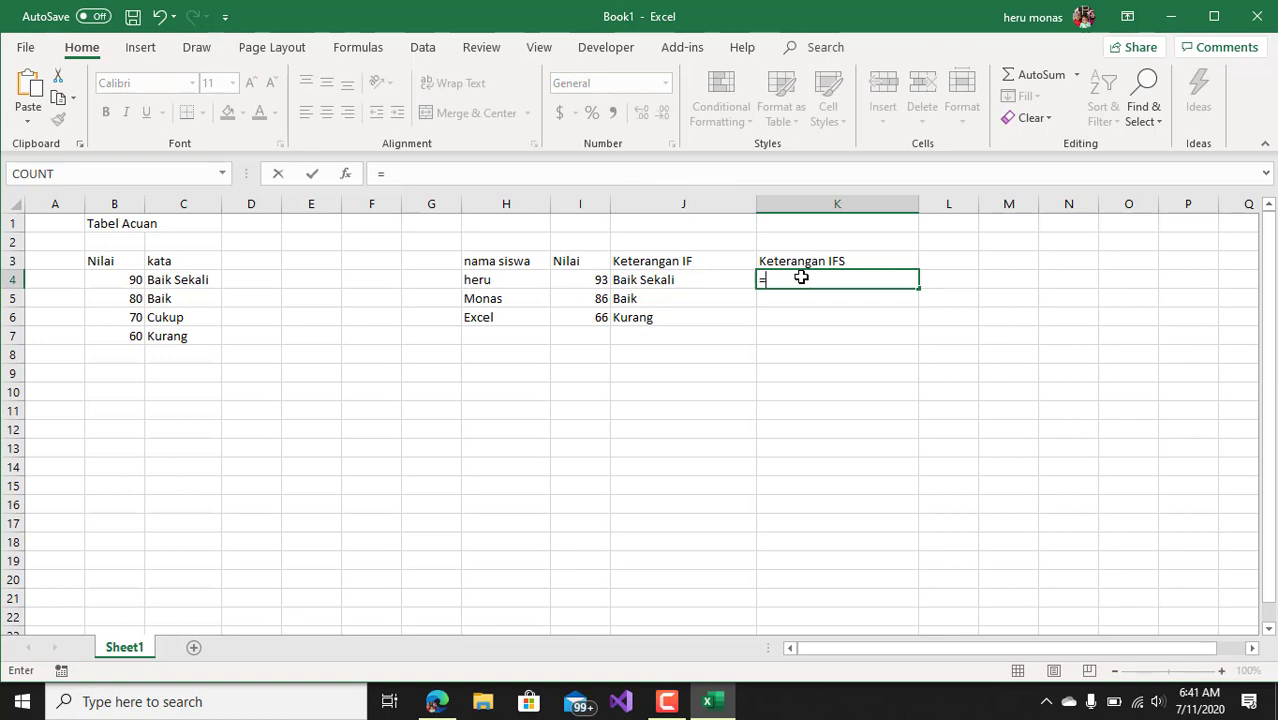
pyautogui.write('ifs')
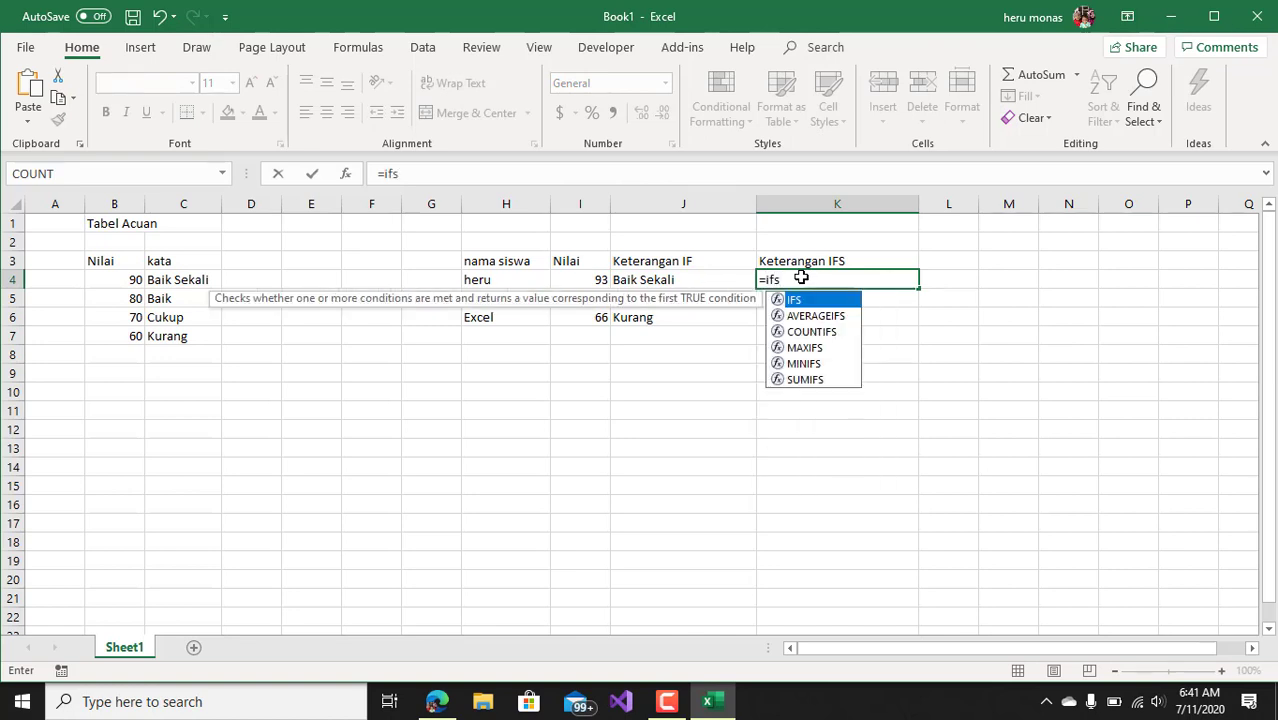
pyautogui.write('(')
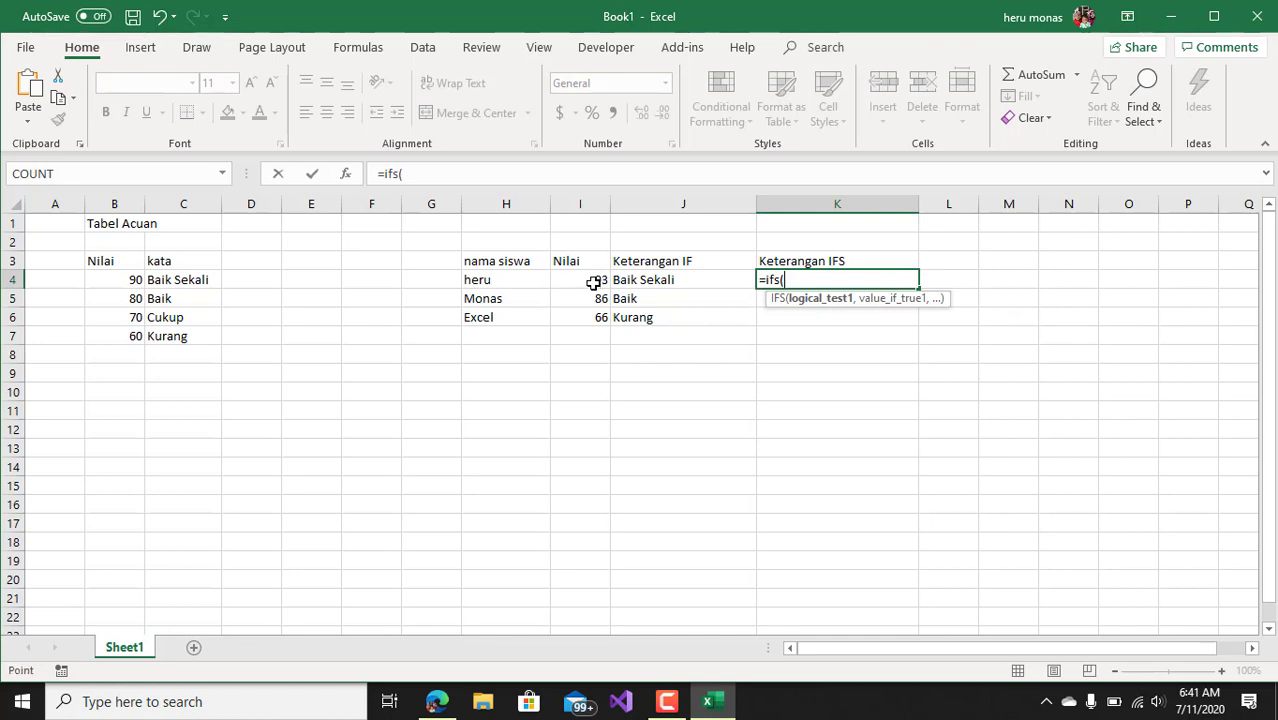
pyautogui.click(586, 281)
pyautogui.write('>')
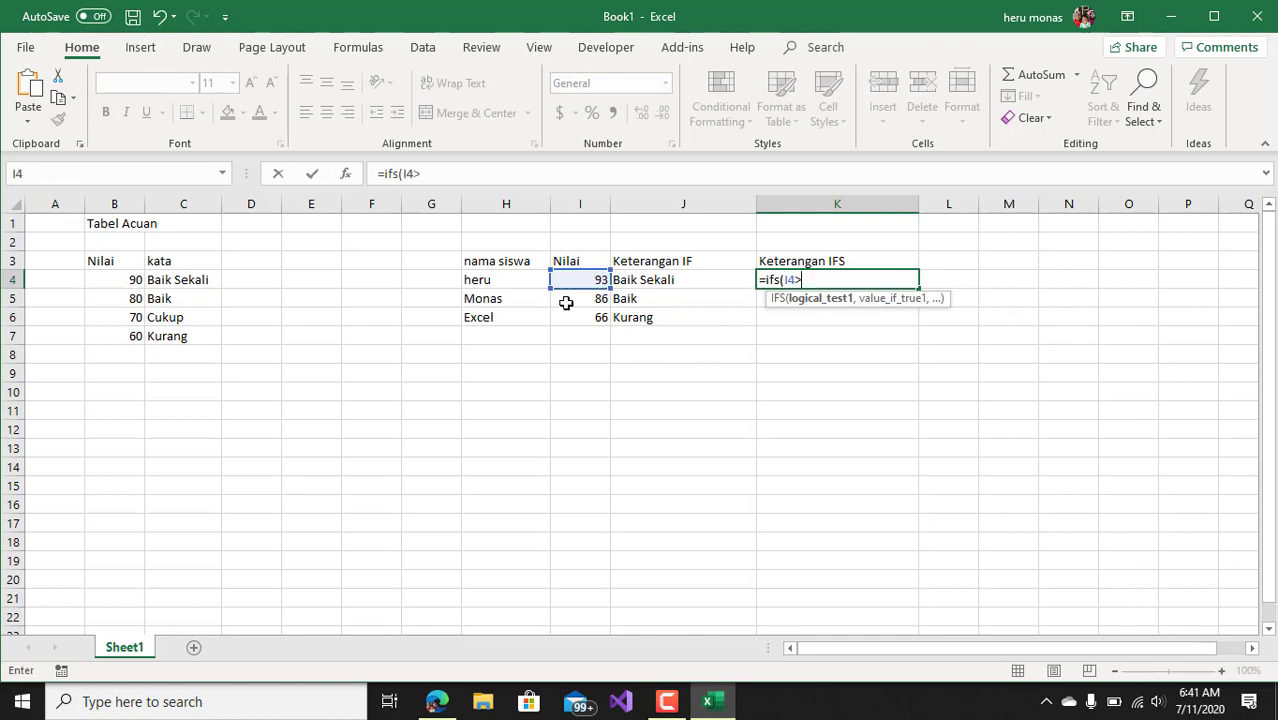
pyautogui.write('=')
pyautogui.click(128, 281)
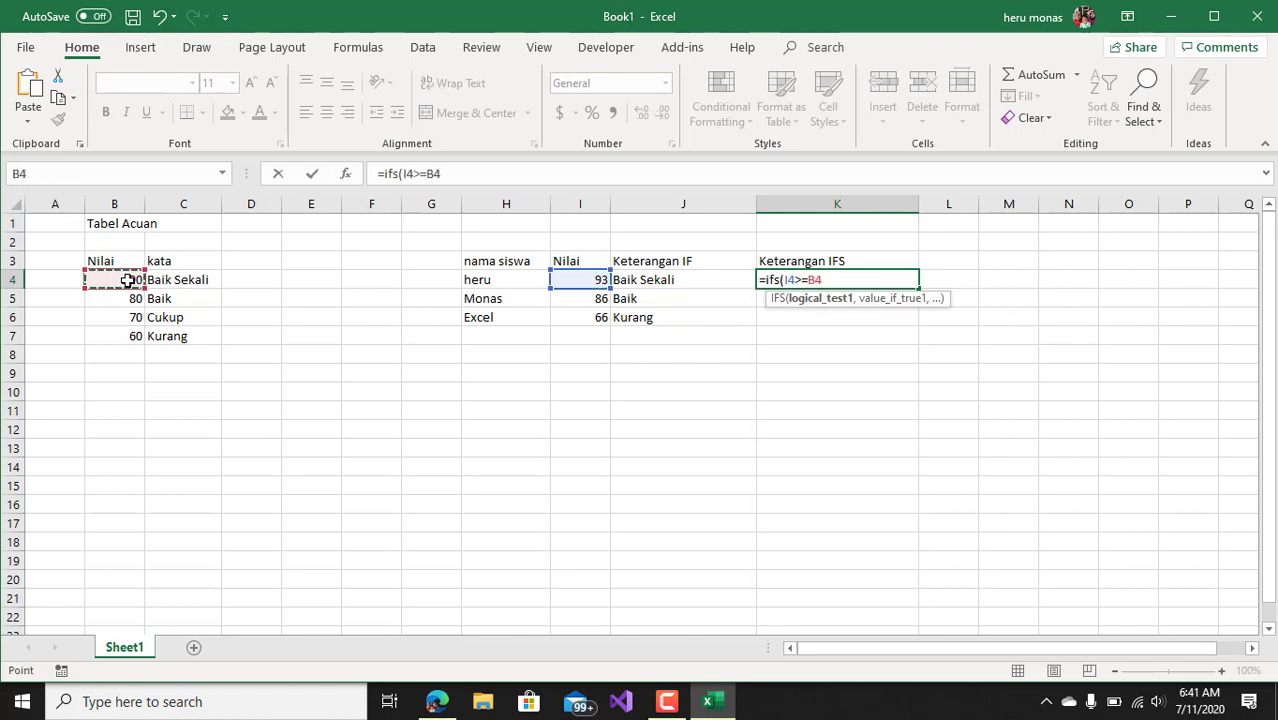
pyautogui.click(433, 170)
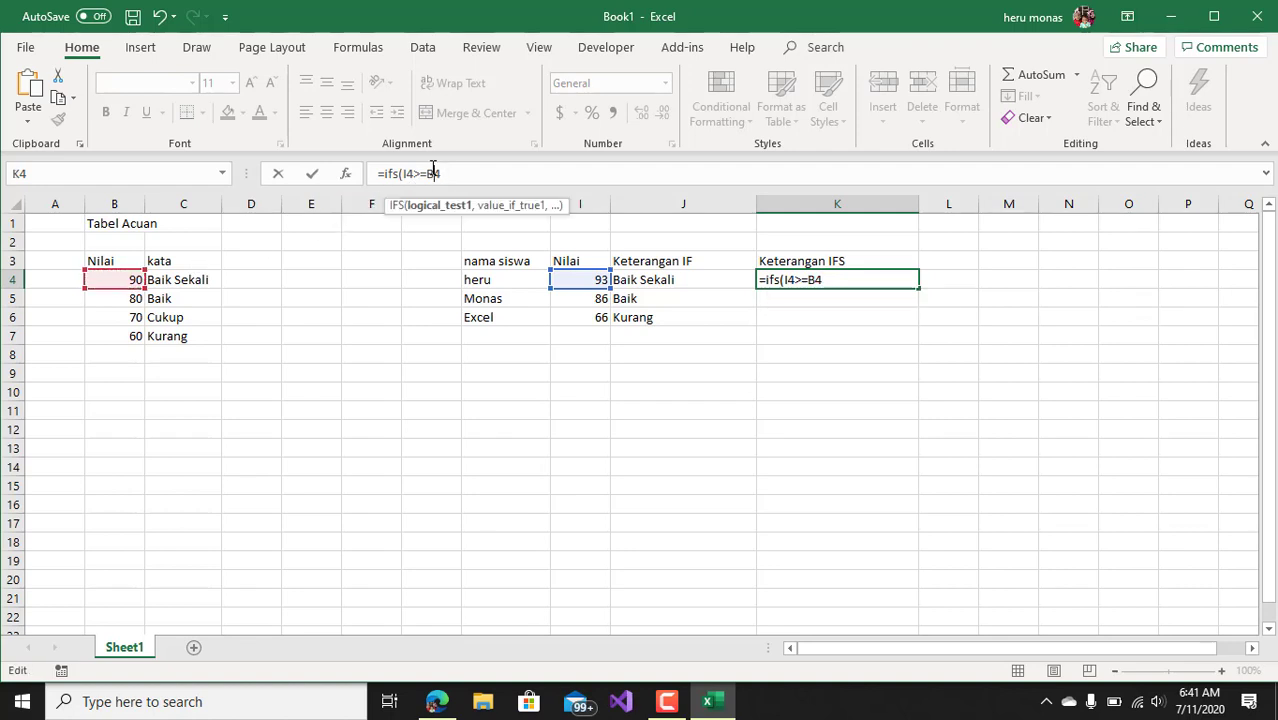
pyautogui.press('F4')
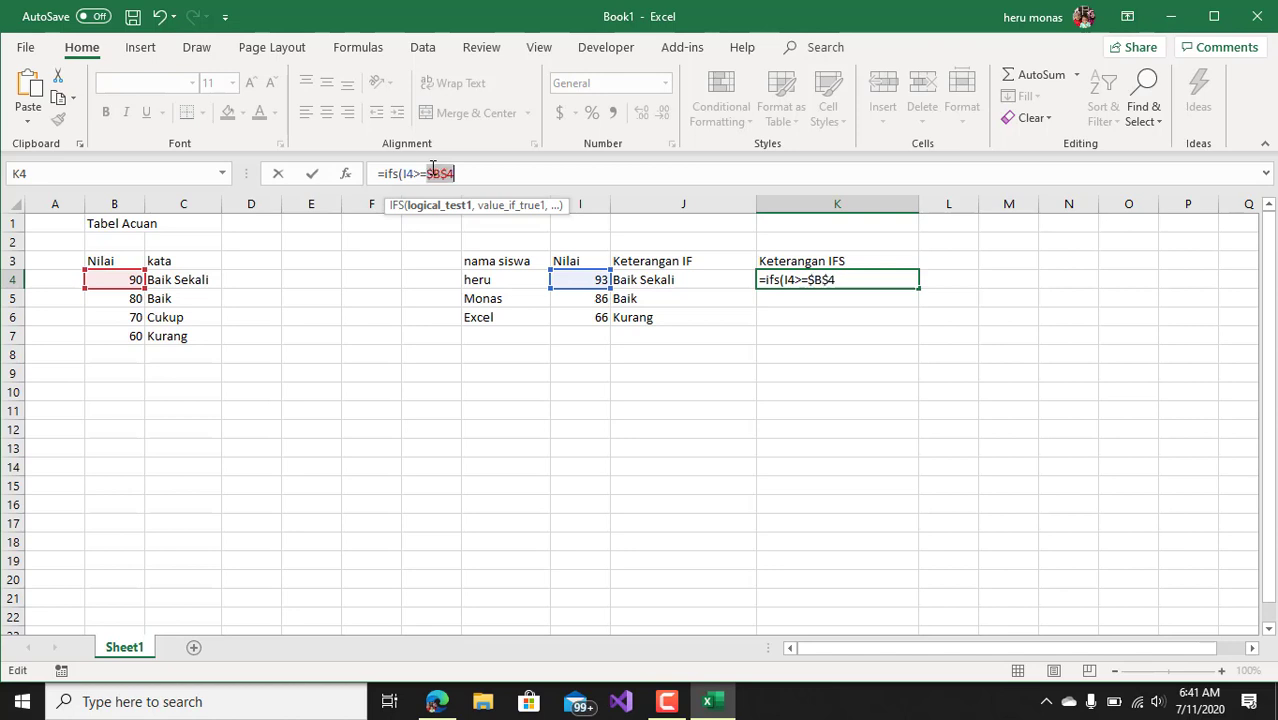
pyautogui.write(',')
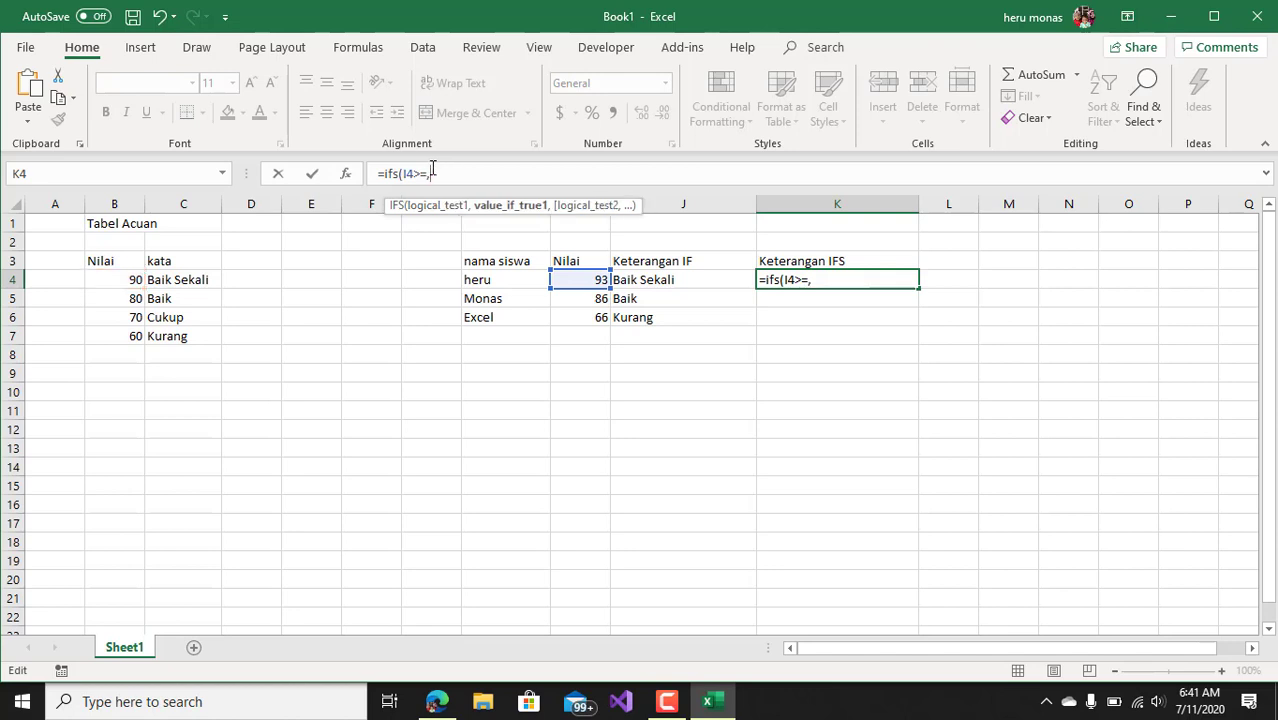
pyautogui.press('BackSpace')
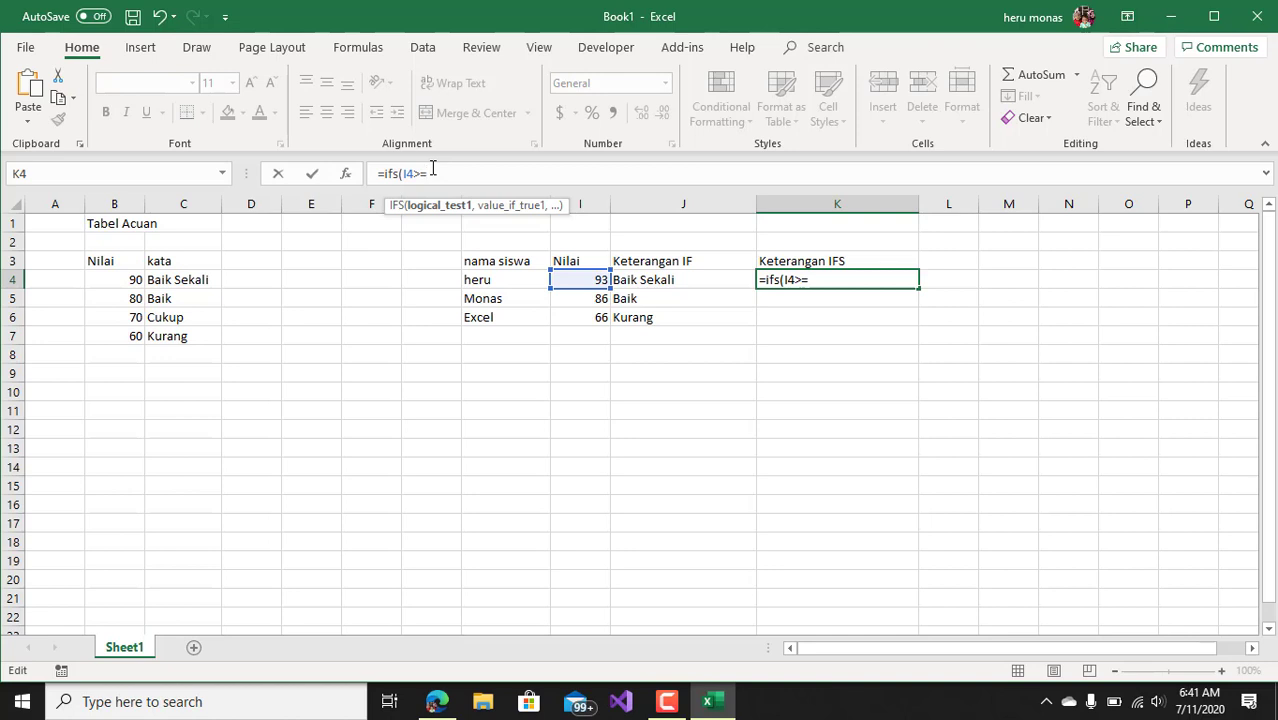
pyautogui.press('BackSpace')
pyautogui.press('BackSpace')
pyautogui.press('BackSpace')
pyautogui.press('BackSpace')
pyautogui.press('BackSpace')
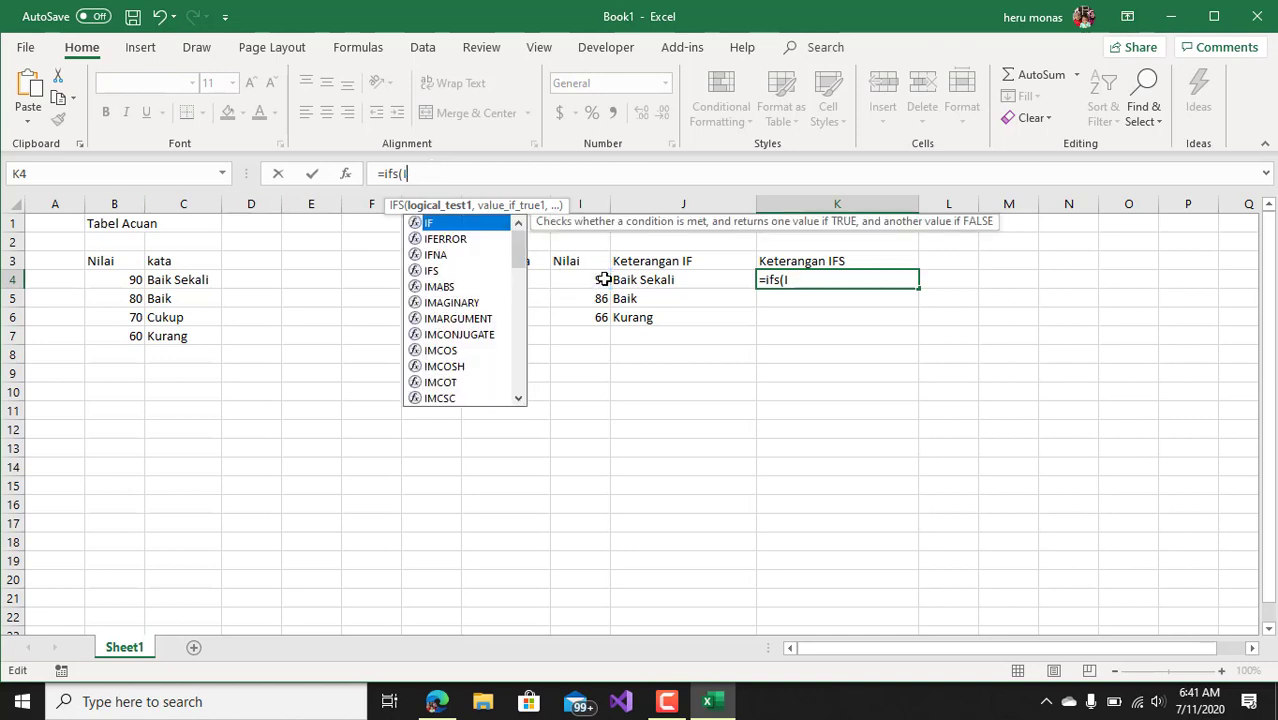
pyautogui.write('(')
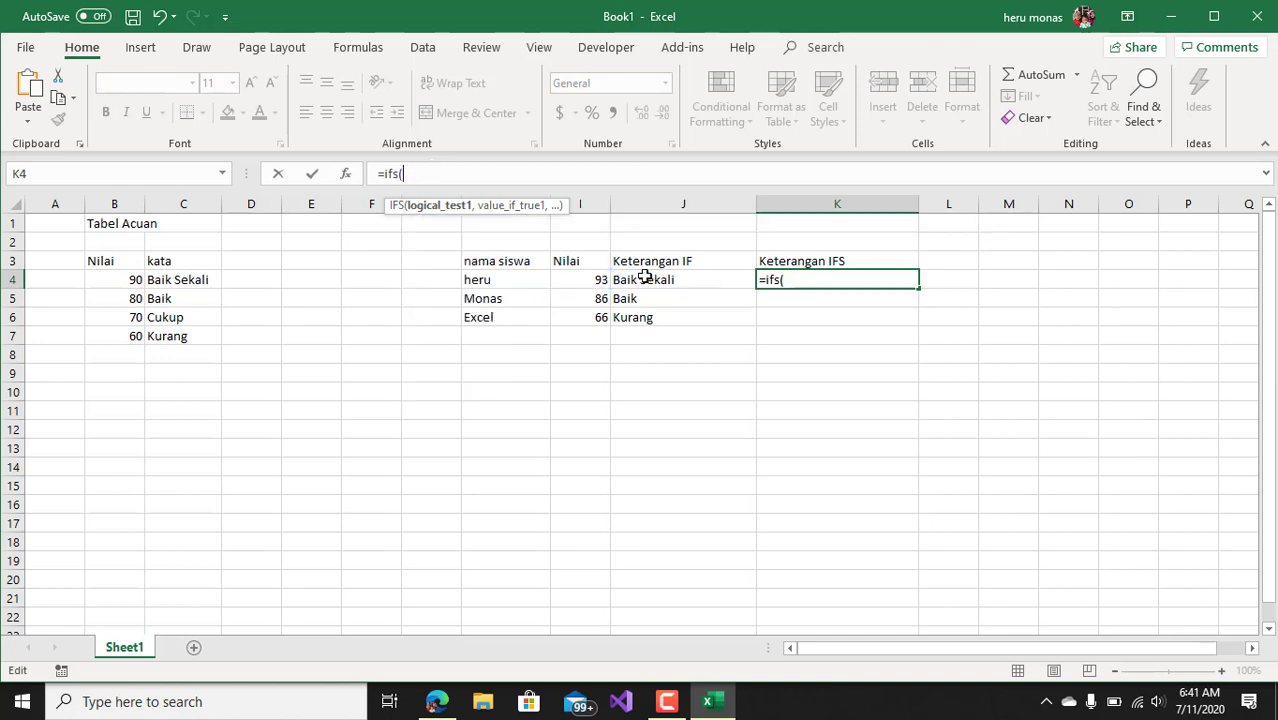
# Add I4>=$B$4 as the first logical test of the K4 IFS formula, with the threshold reference absolute.
pyautogui.click(586, 279)
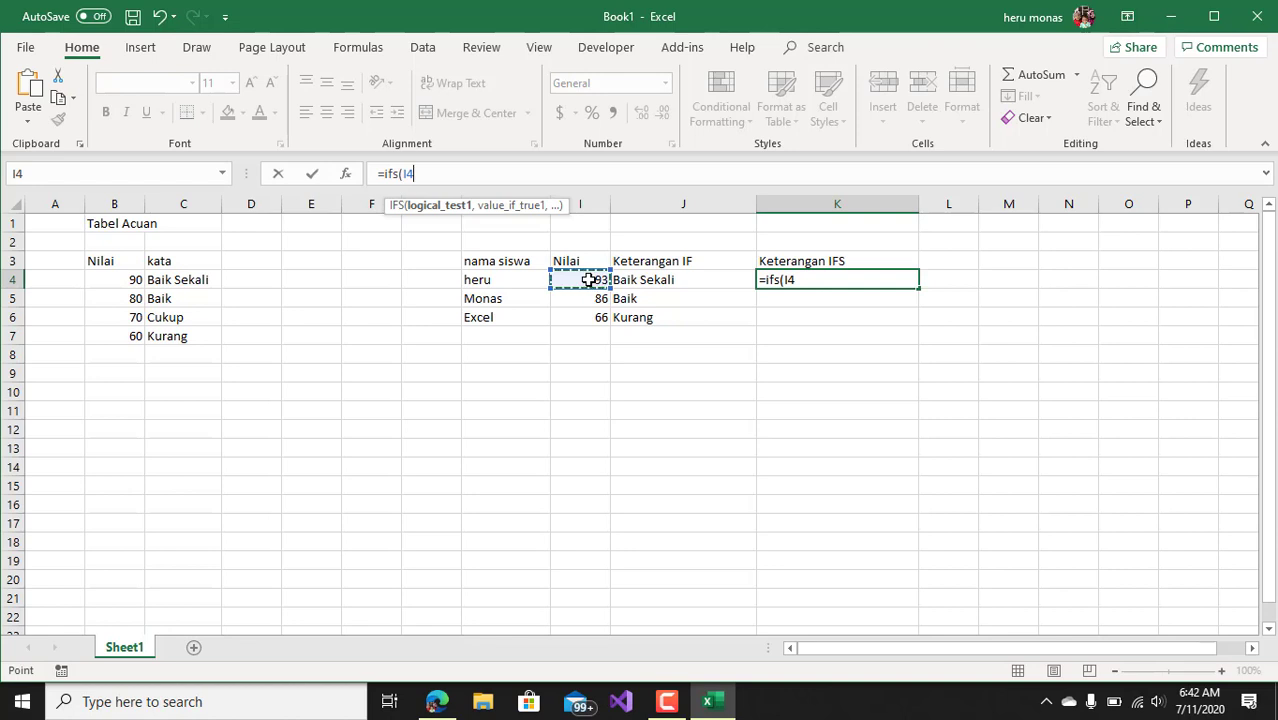
pyautogui.write('>')
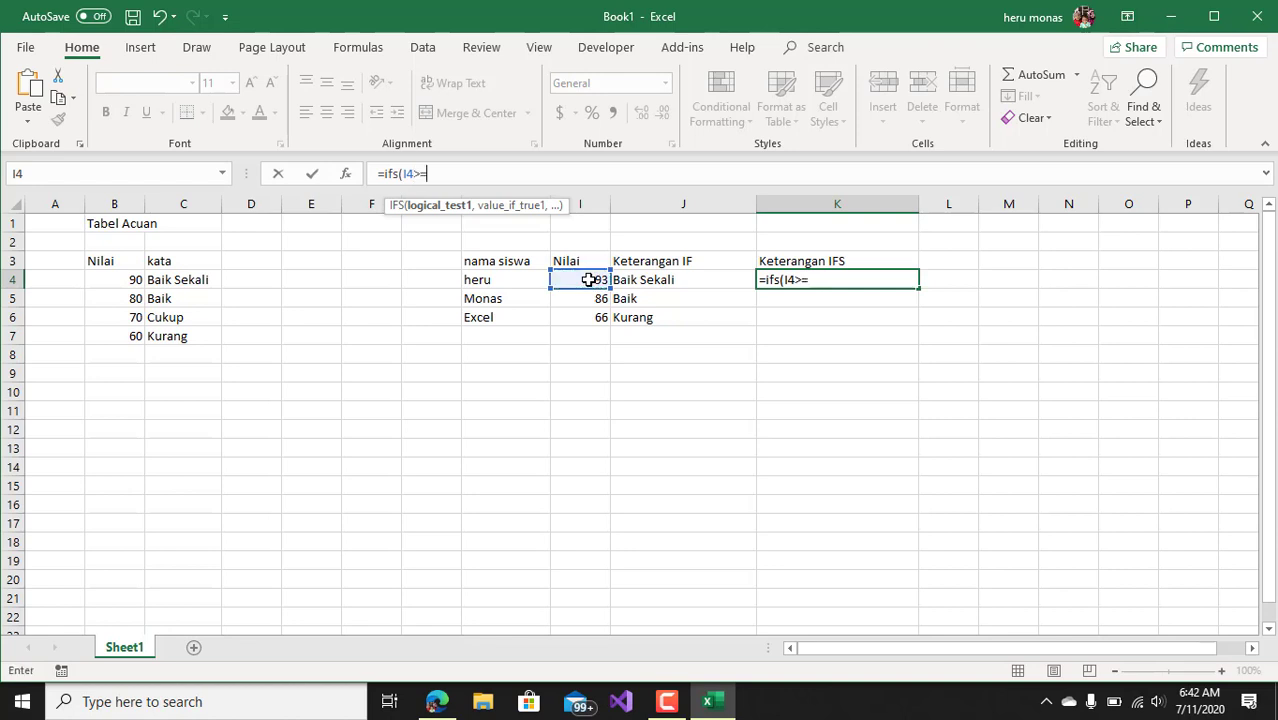
pyautogui.write('=')
pyautogui.click(118, 279)
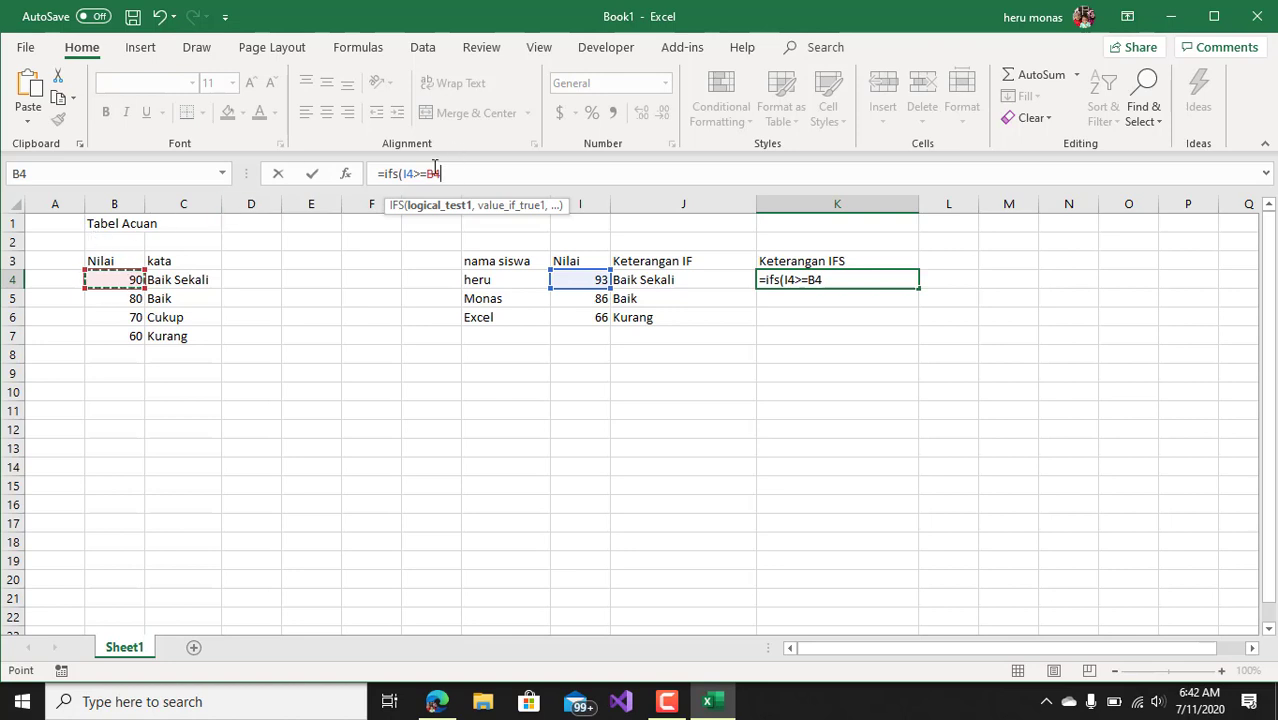
pyautogui.press('F4')
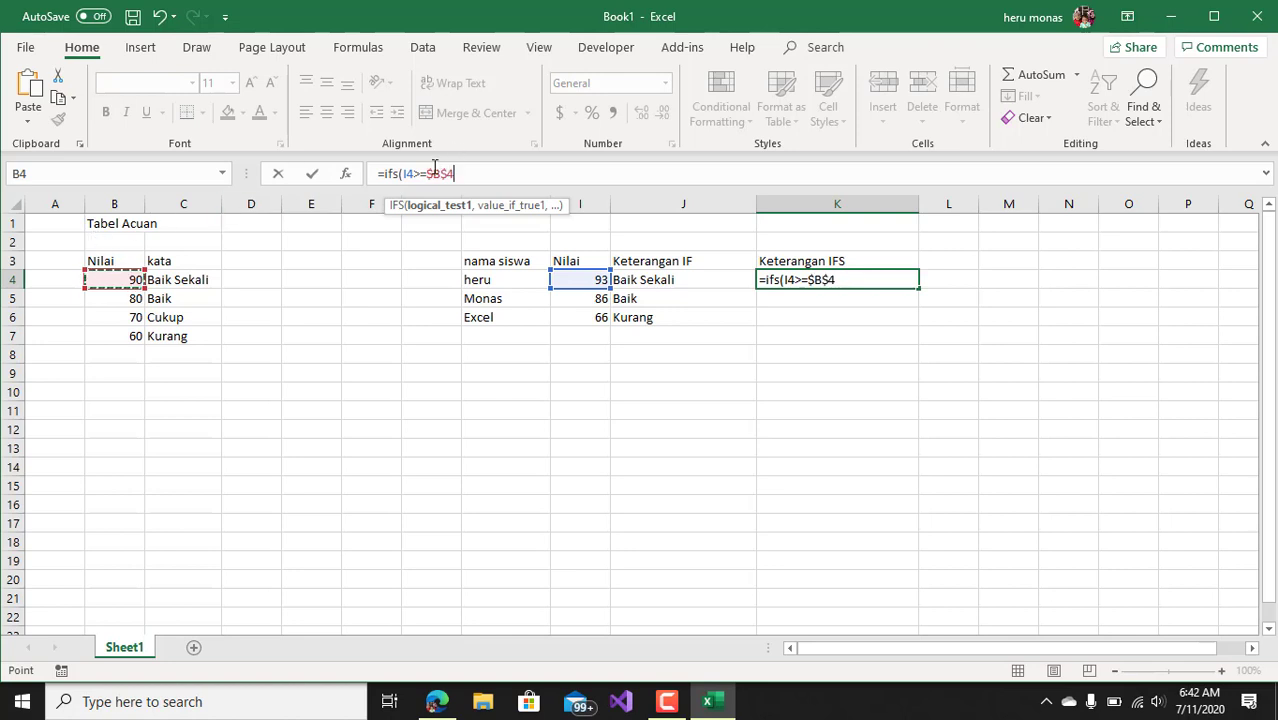
pyautogui.write(',')
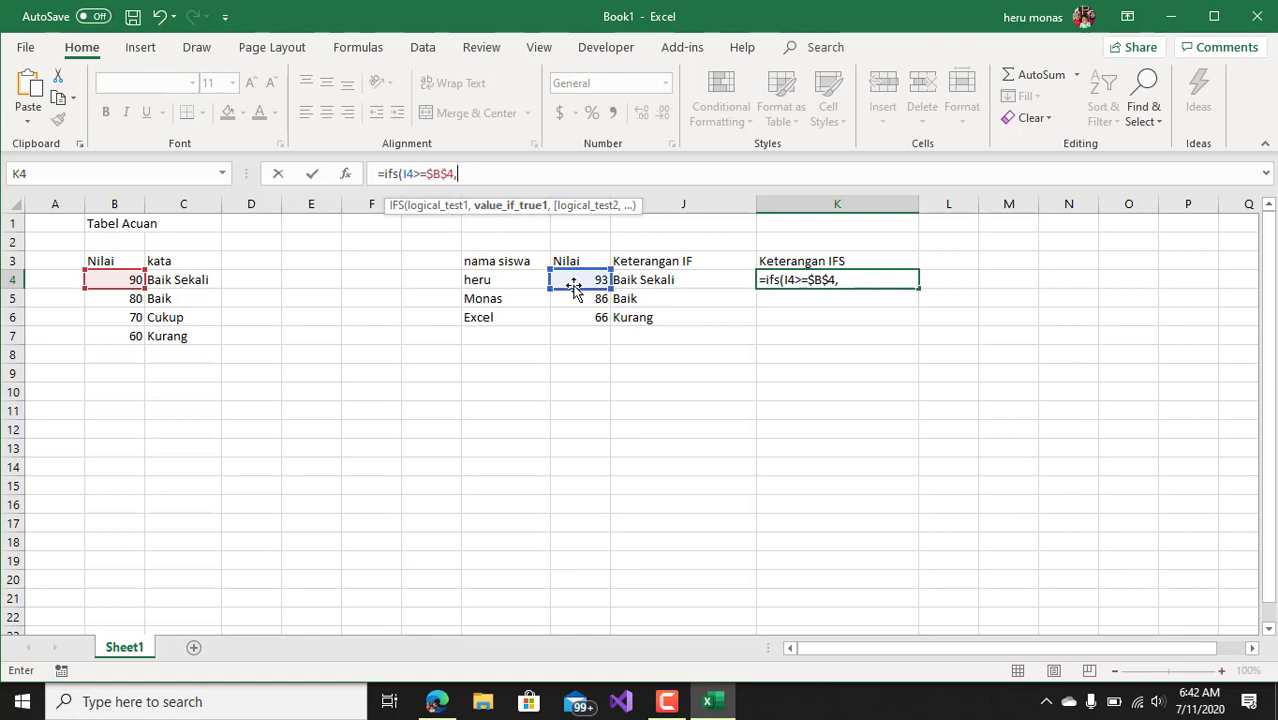
# Set the absolute reference $C$4 as the value returned when the first IFS test is true.
pyautogui.click(181, 283)
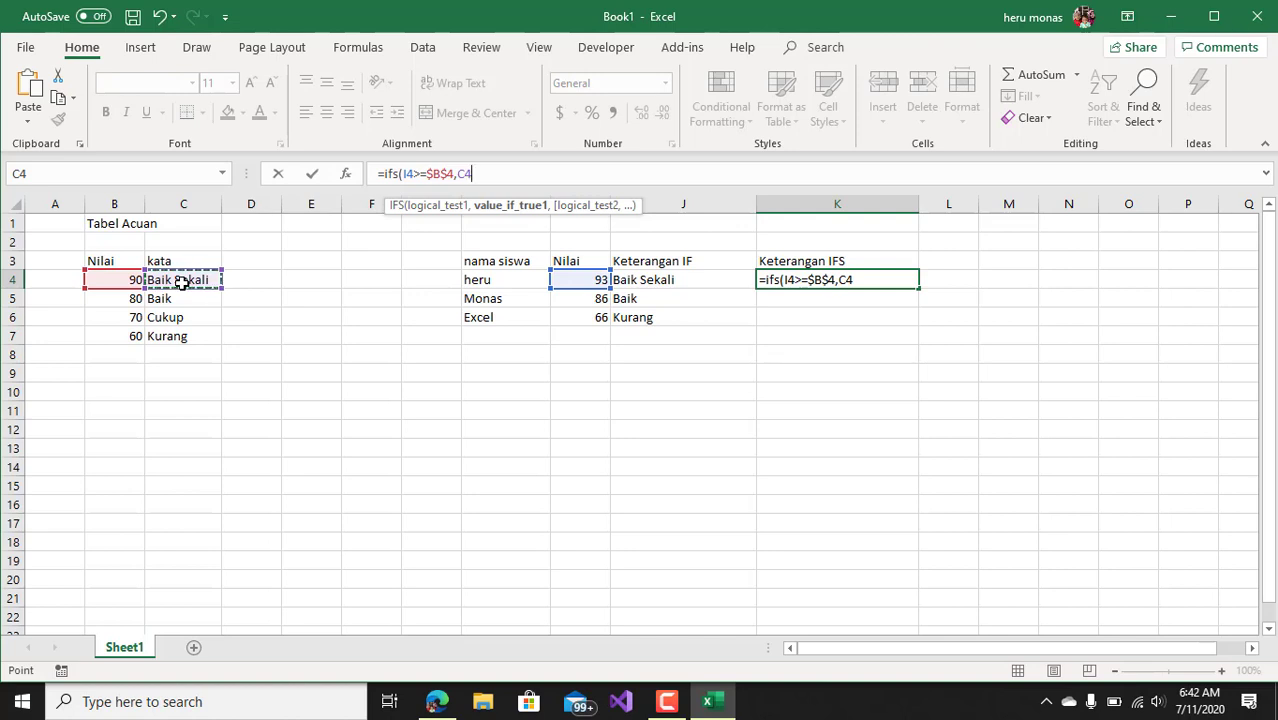
pyautogui.press('Left')
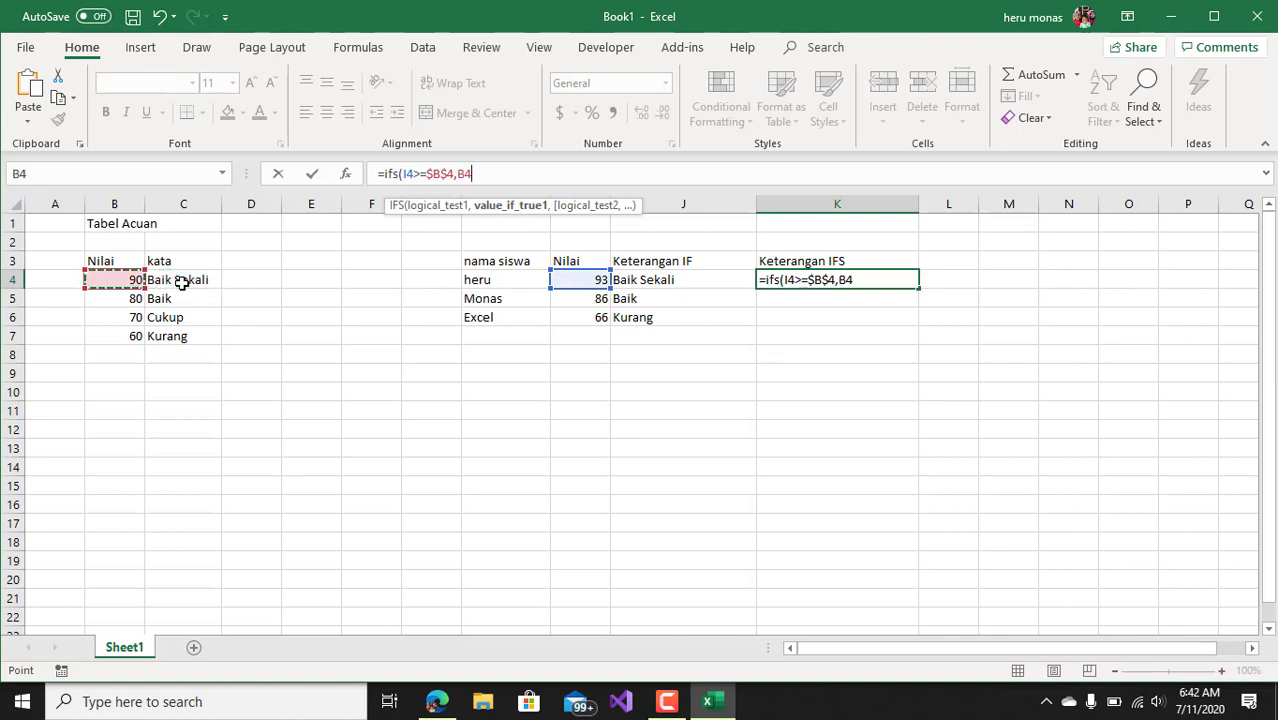
pyautogui.press('BackSpace')
pyautogui.press('BackSpace')
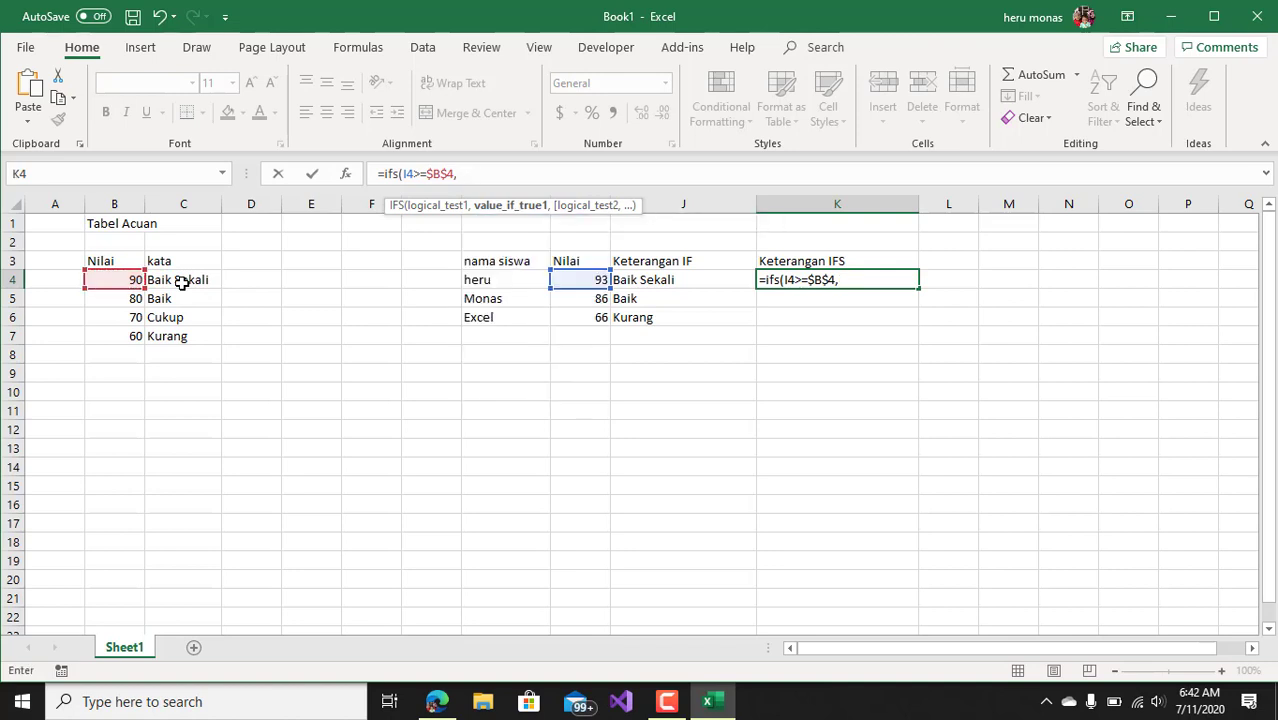
pyautogui.click(181, 283)
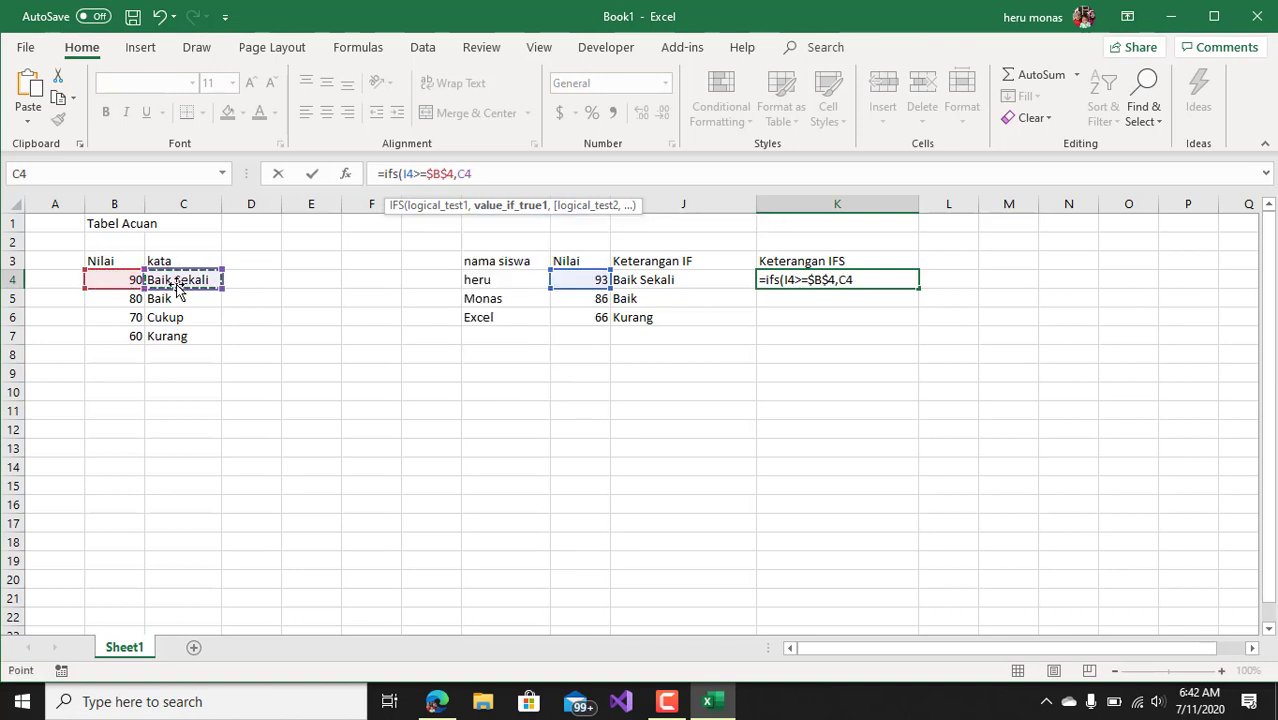
pyautogui.doubleClick(474, 176)
pyautogui.press('F4')
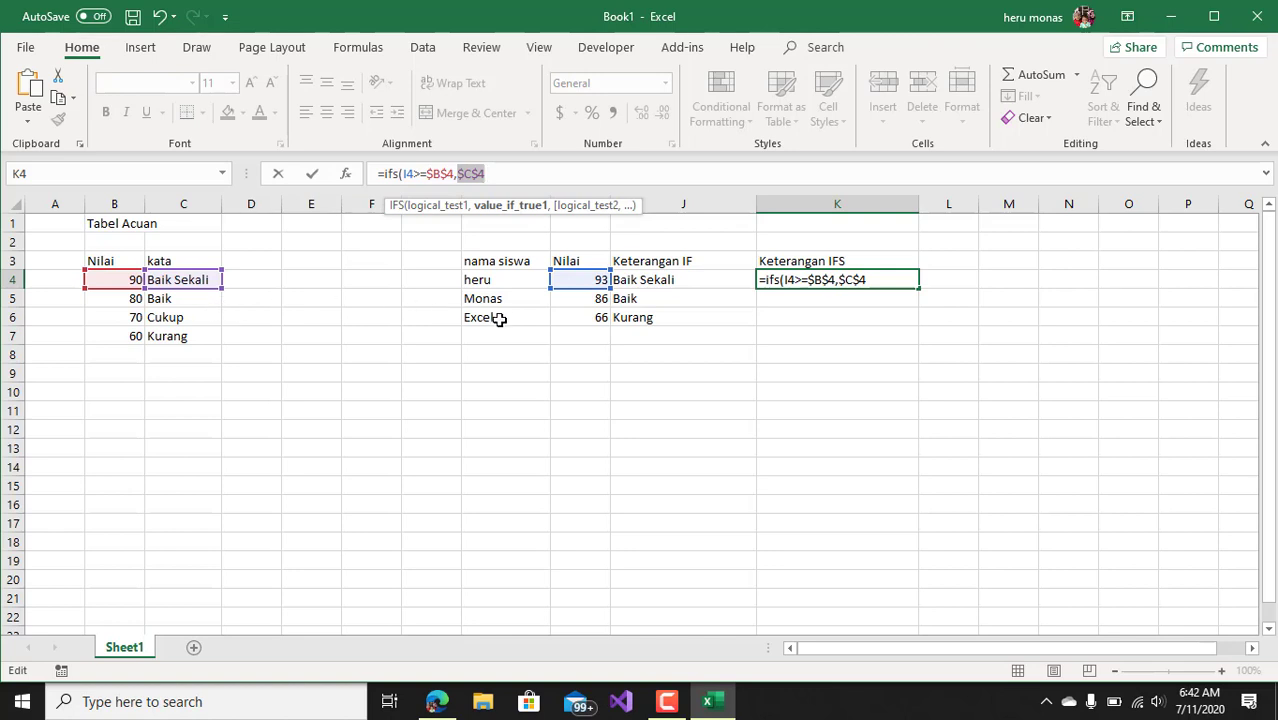
pyautogui.click(540, 173)
pyautogui.write(',')
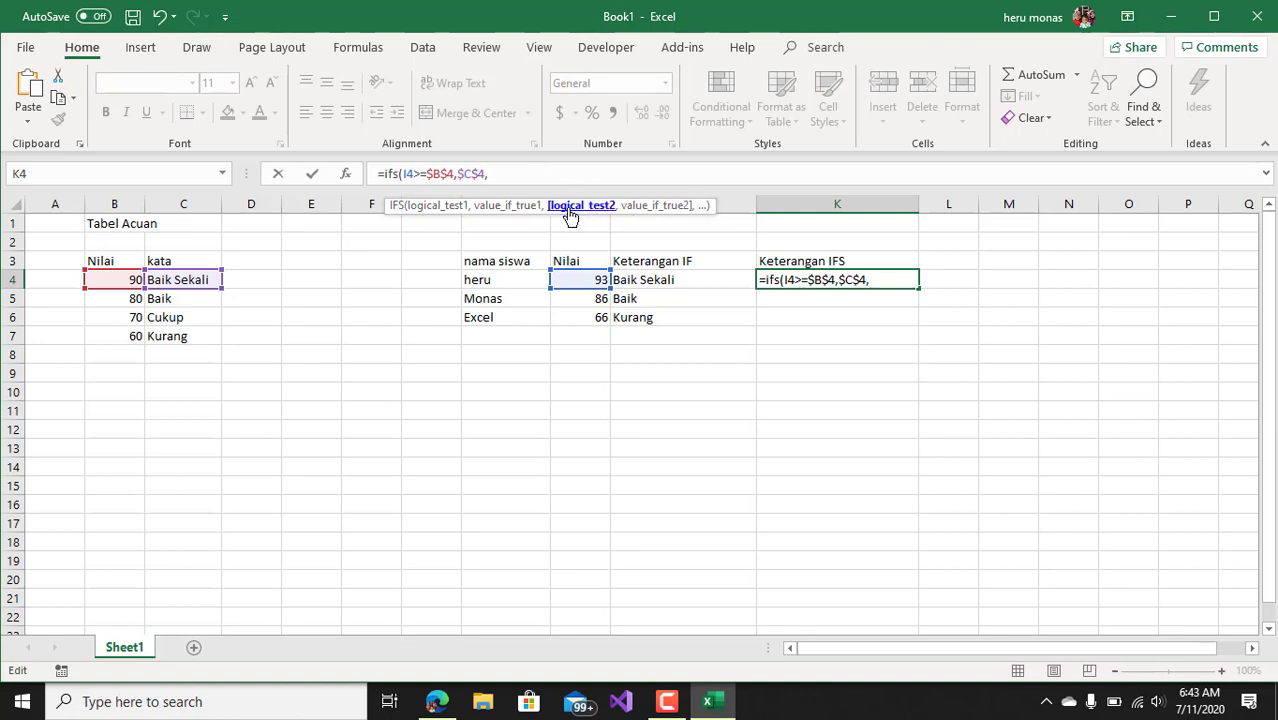
# Add the second IFS test I4>=$B$5 with $C$5 as its returned value, making both table references absolute.
pyautogui.click(638, 281)
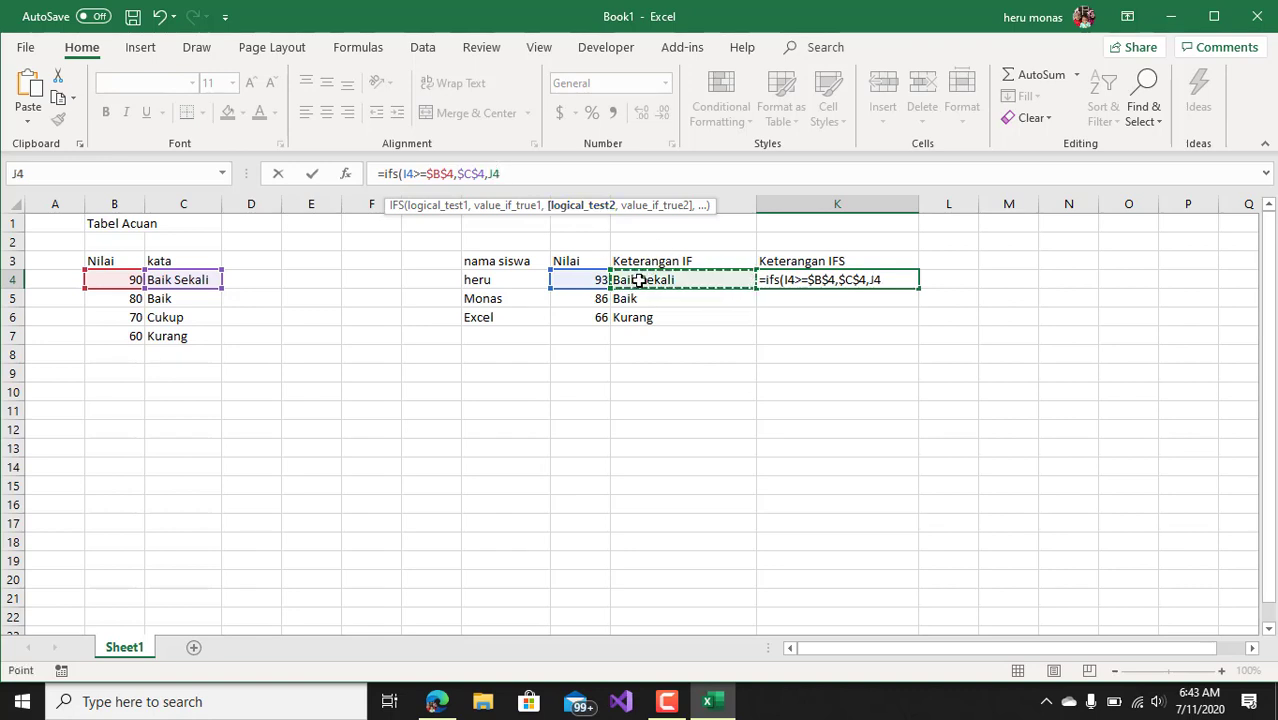
pyautogui.press('BackSpace')
pyautogui.press('BackSpace')
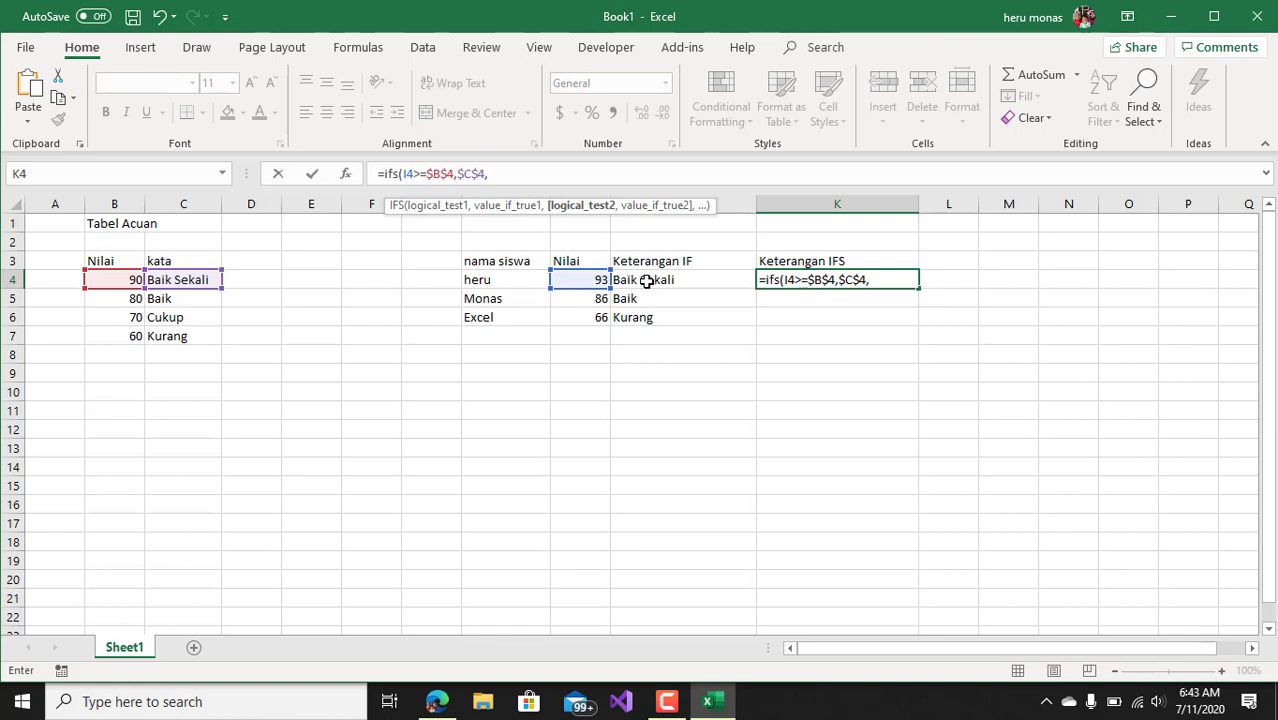
pyautogui.click(584, 277)
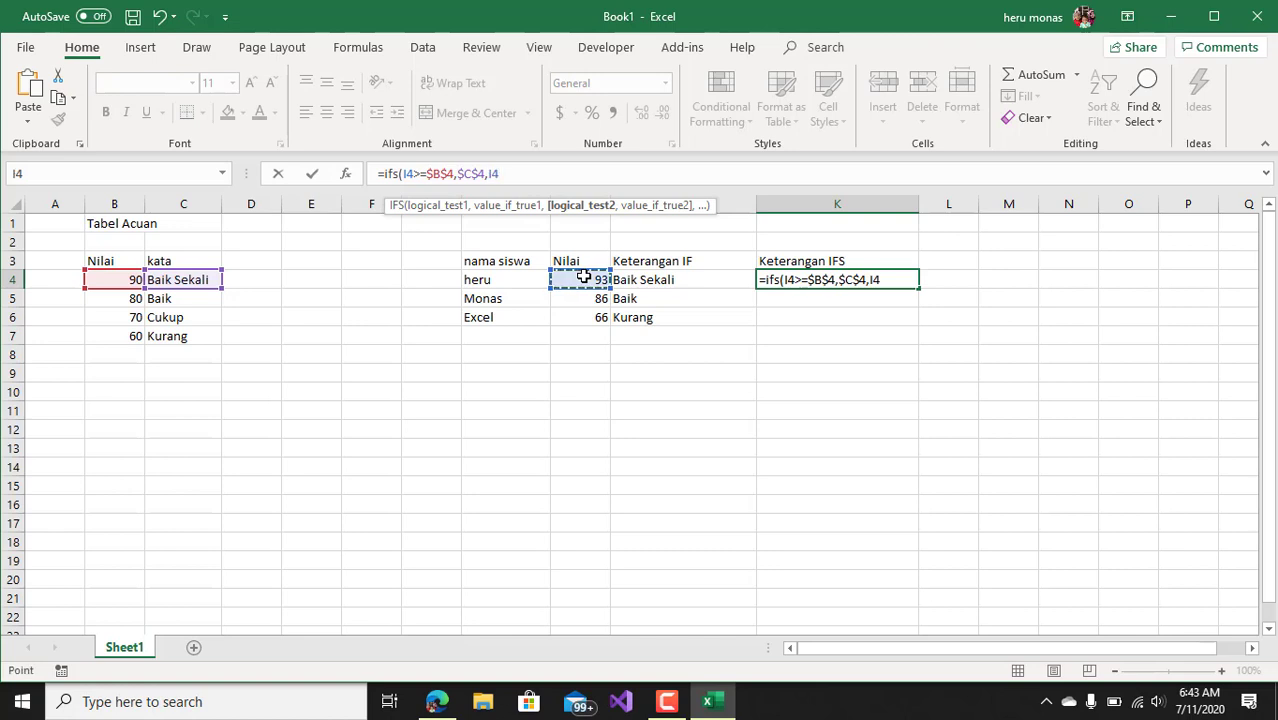
pyautogui.write('>=')
pyautogui.click(130, 298)
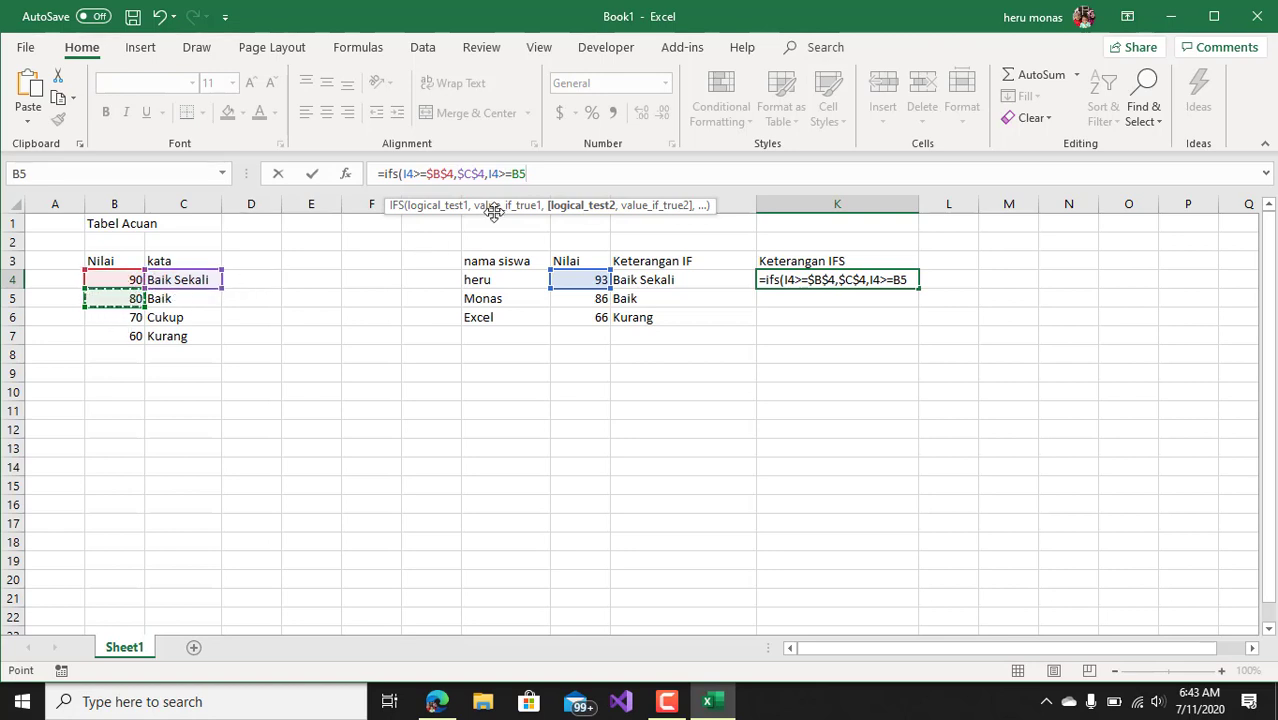
pyautogui.press('F4')
pyautogui.write(',')
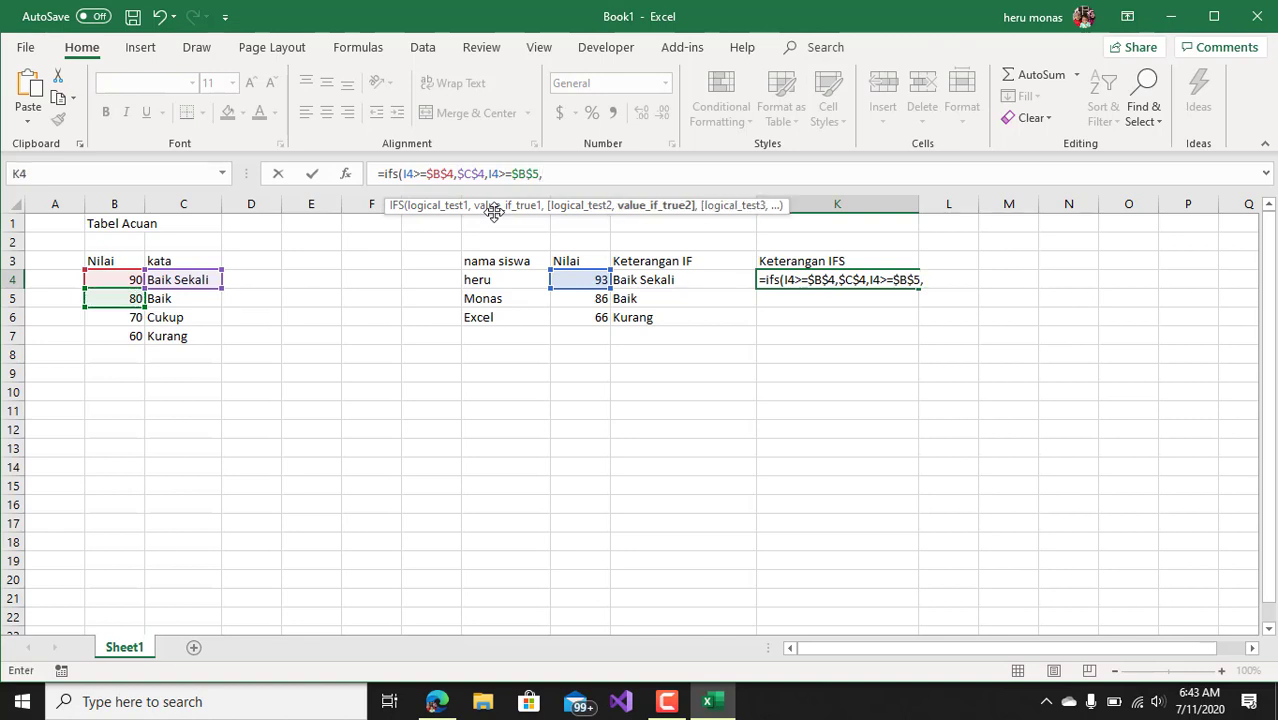
pyautogui.click(193, 301)
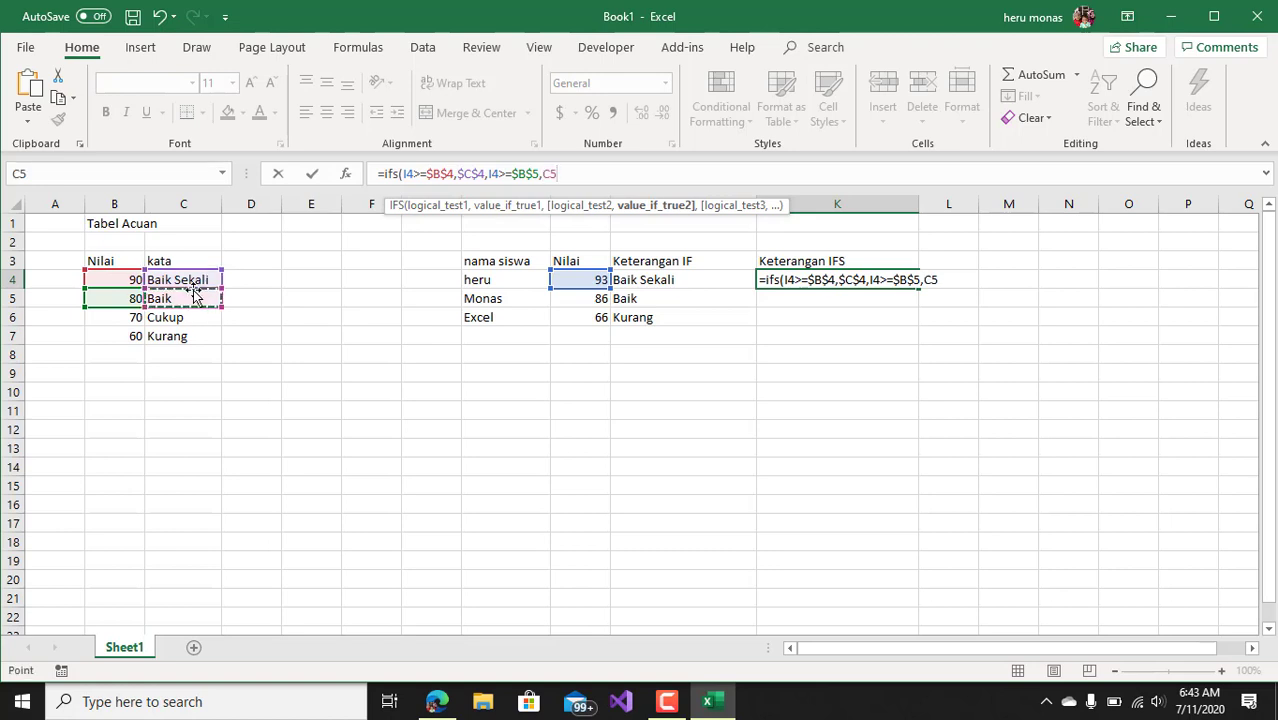
pyautogui.press('F4')
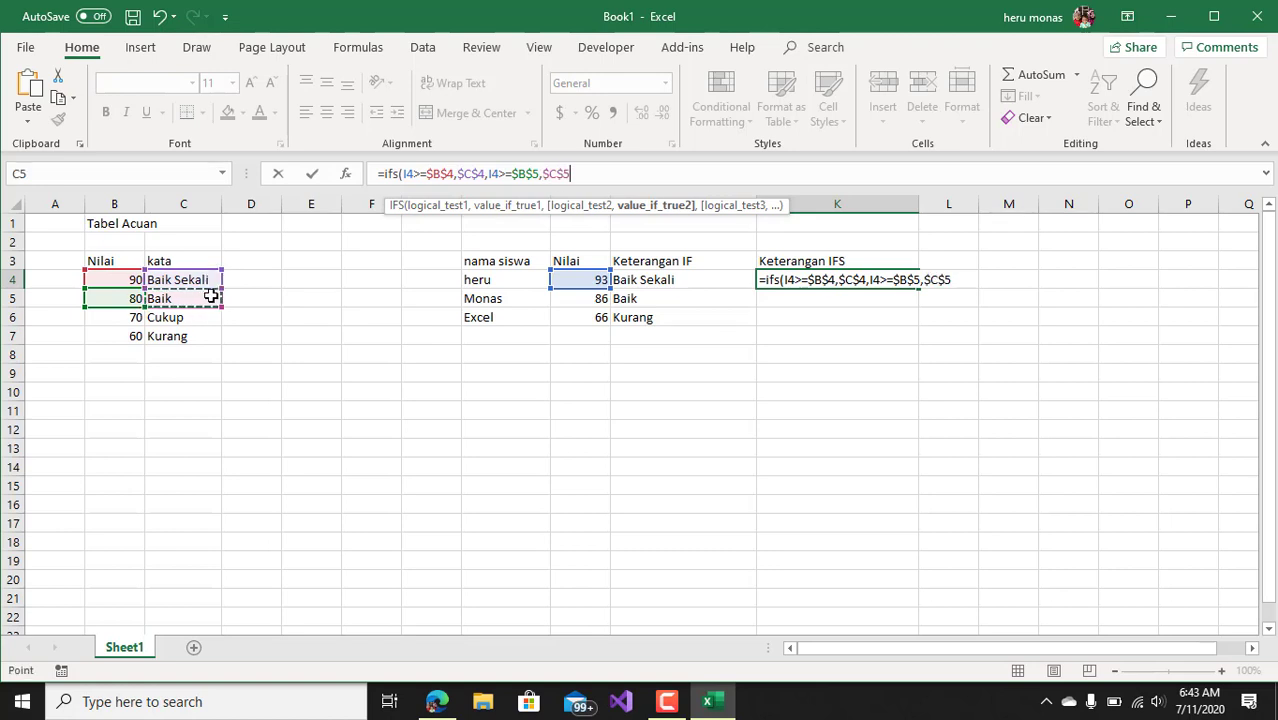
pyautogui.write(',')
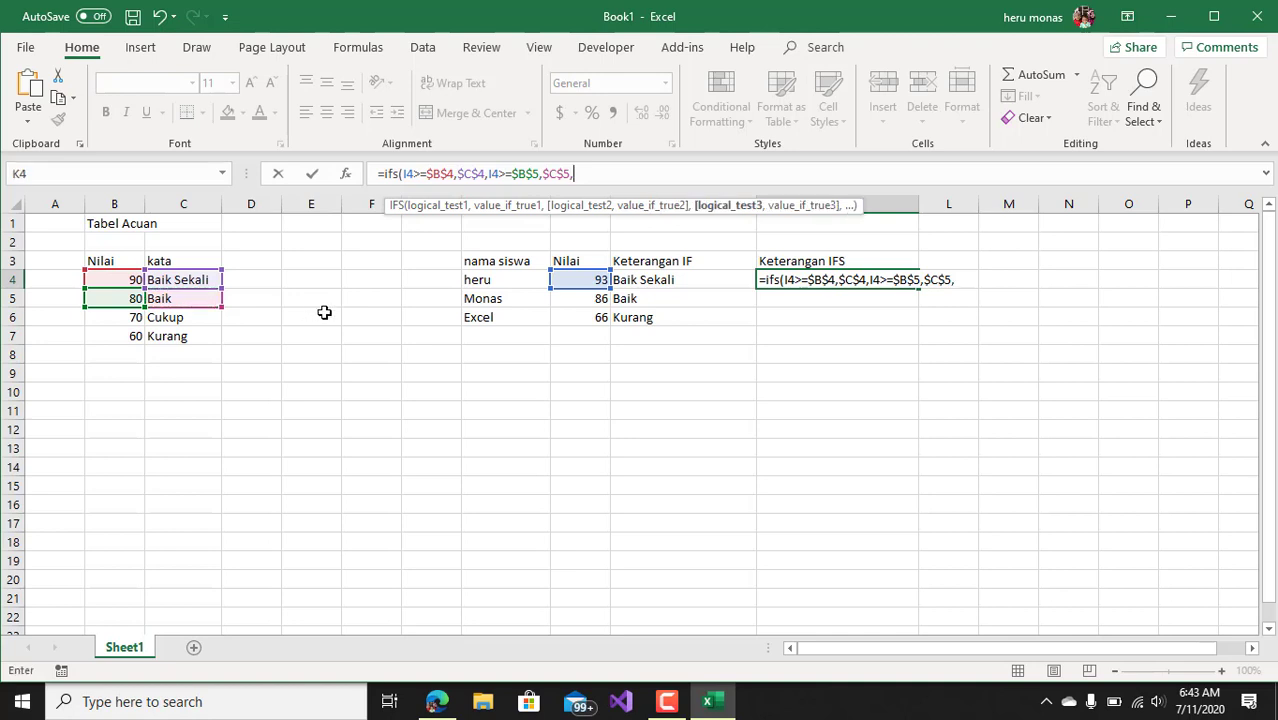
# Add the third IFS test I4>=$B$6 with $C$6 as its returned value, making both table references absolute.
pyautogui.click(582, 282)
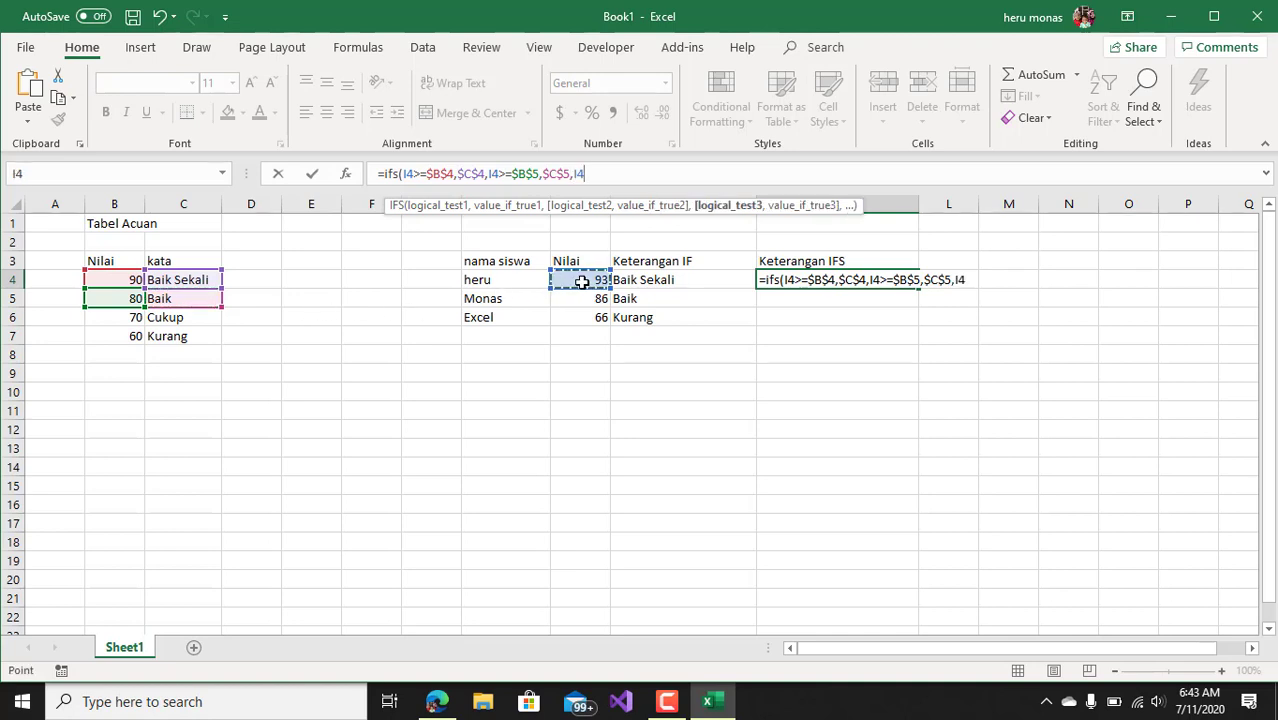
pyautogui.write('>=')
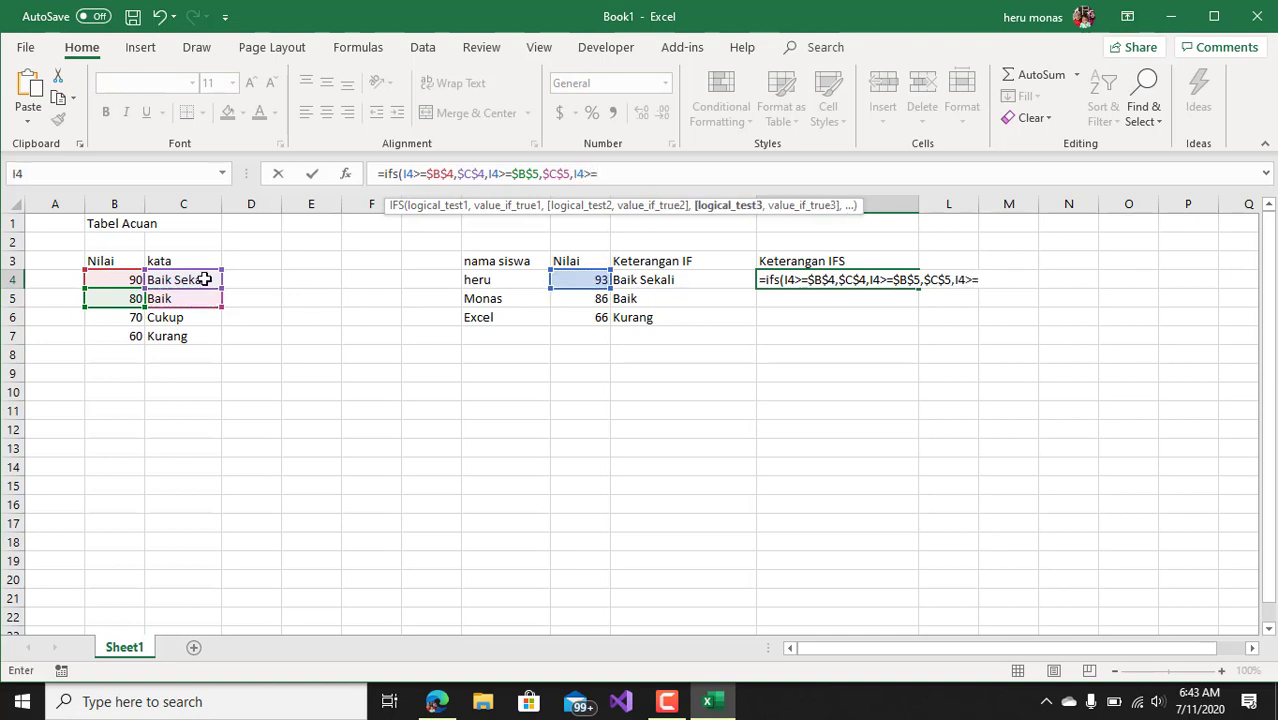
pyautogui.click(134, 319)
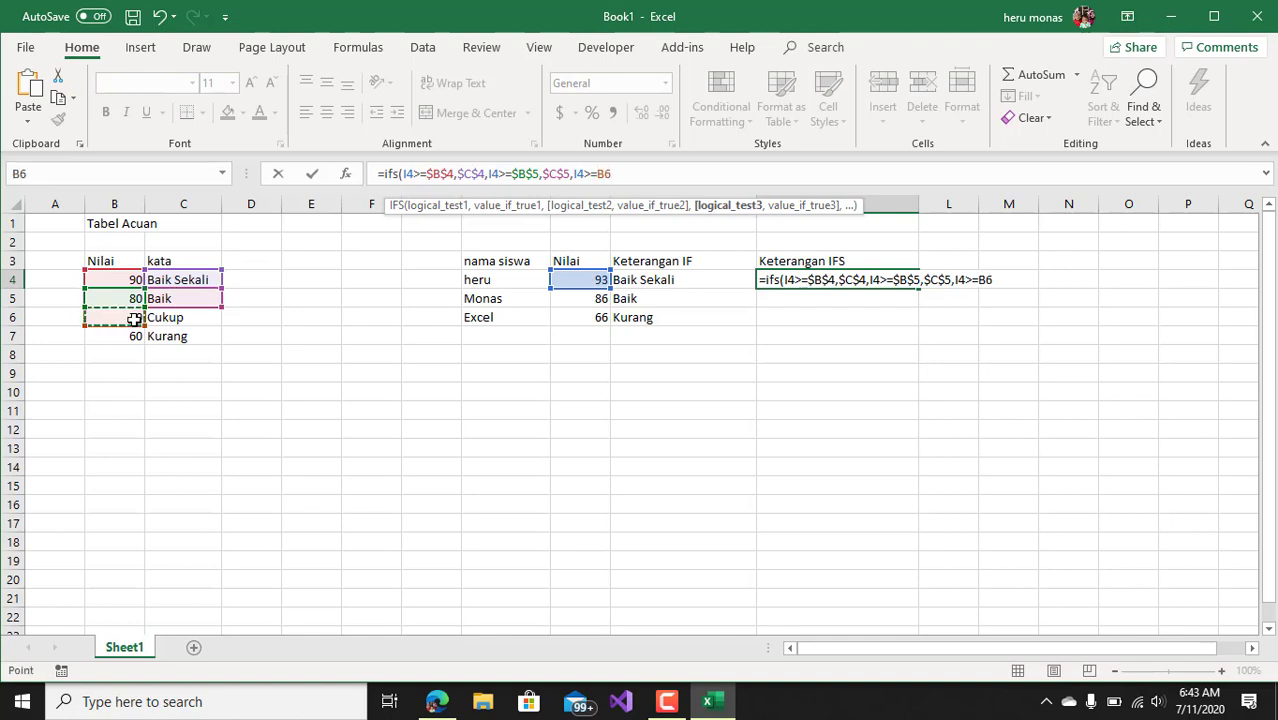
pyautogui.press('F4')
pyautogui.write(',')
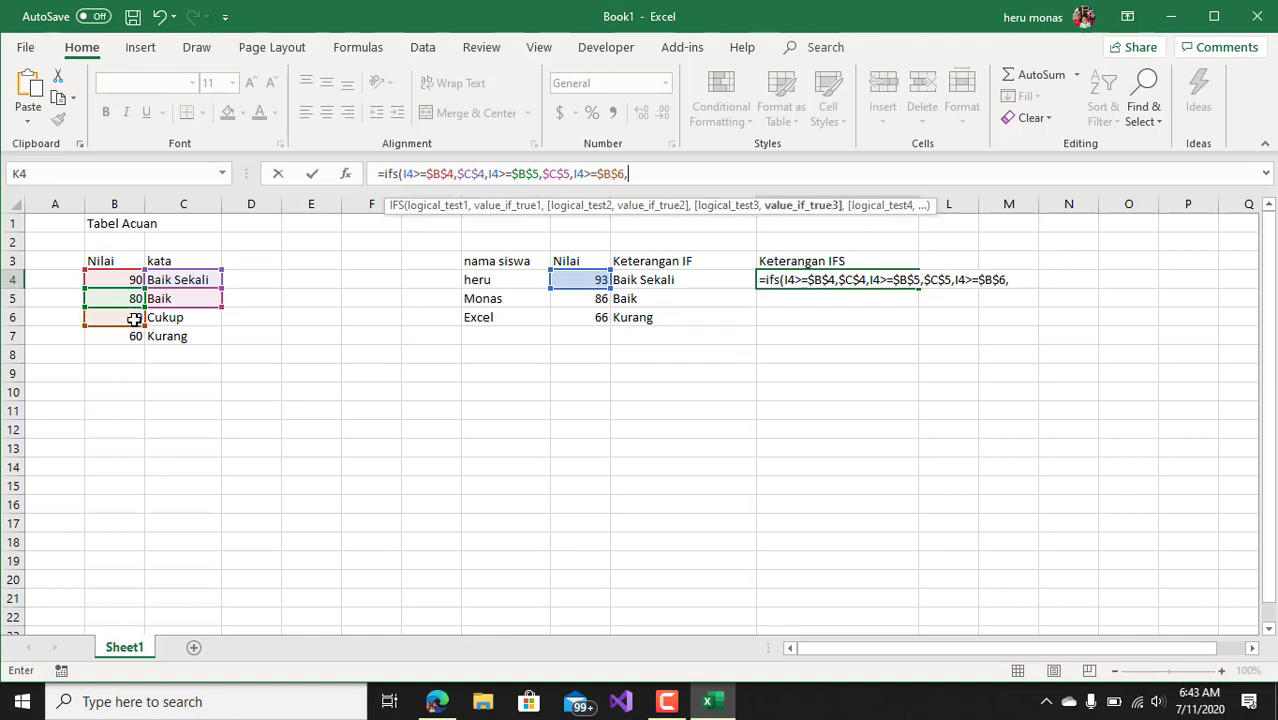
pyautogui.click(171, 319)
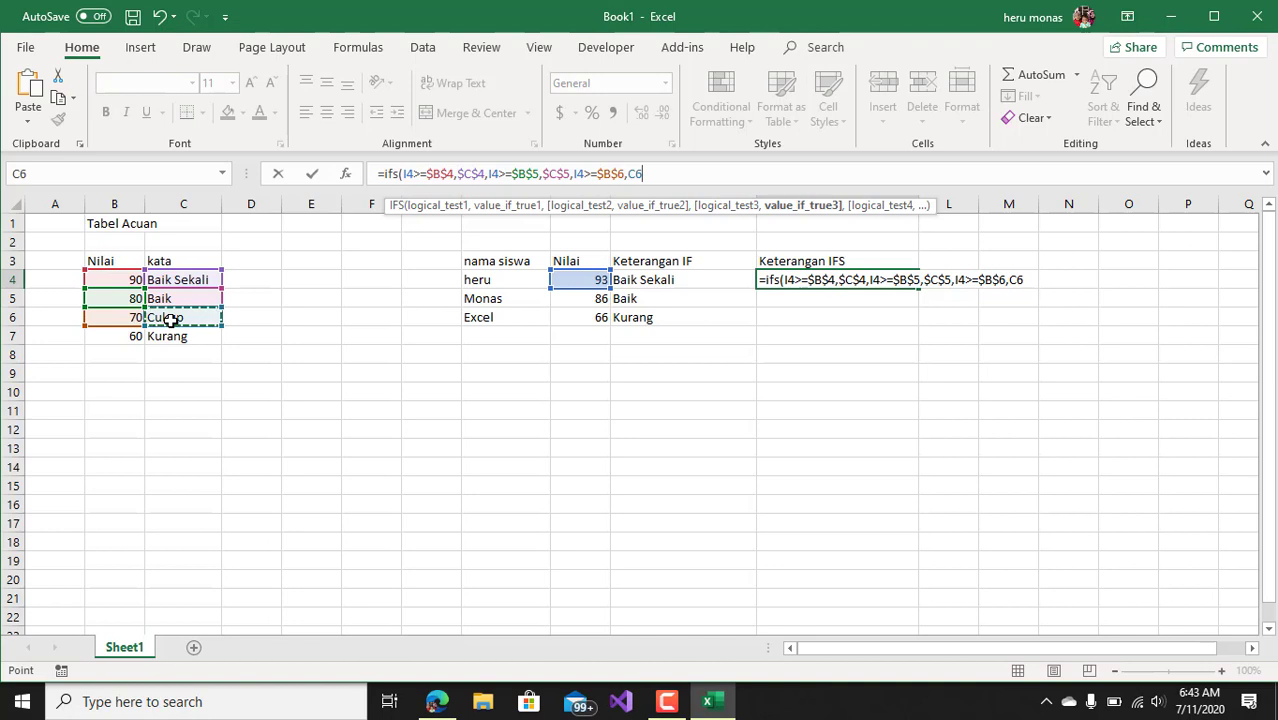
pyautogui.press('F4')
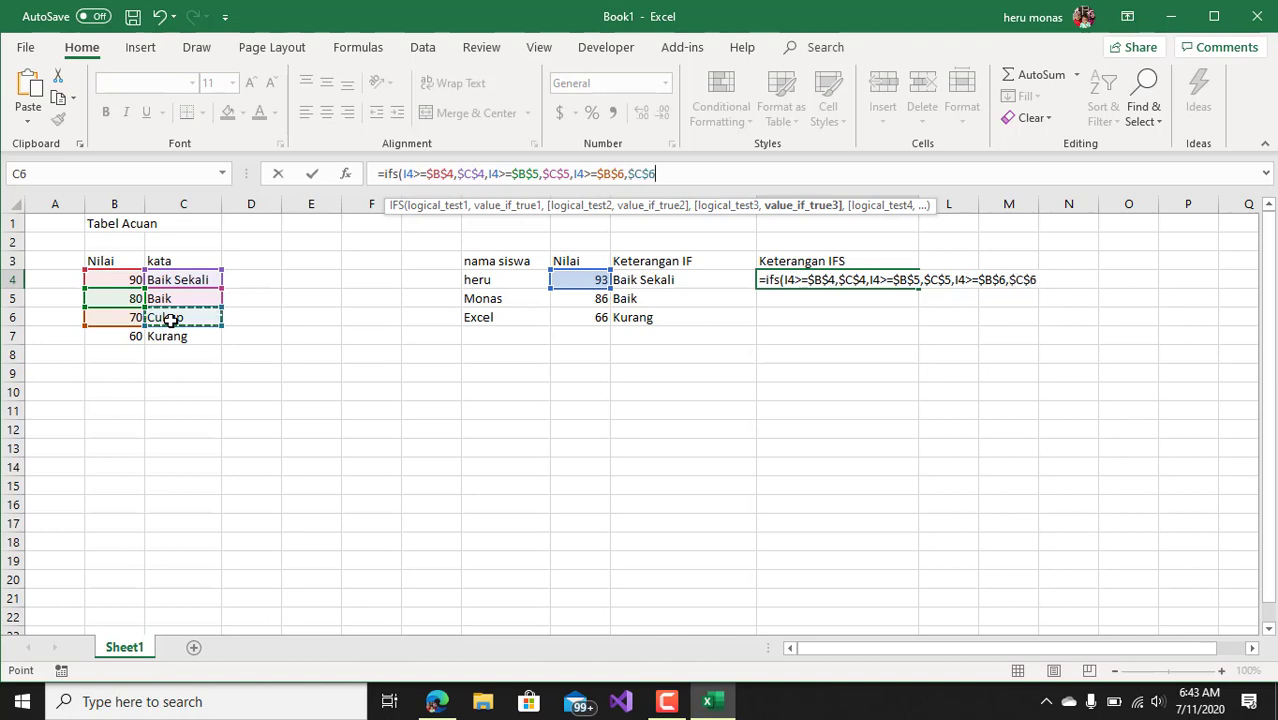
pyautogui.write(',')
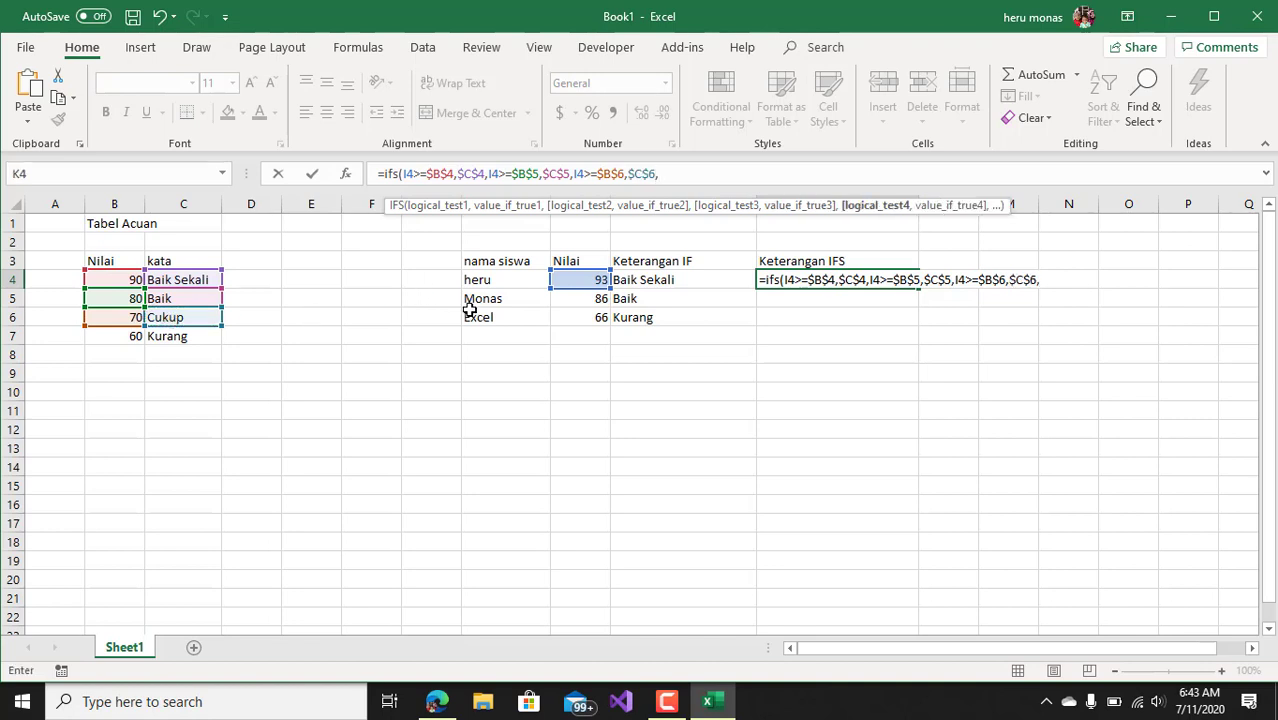
# Add the fourth IFS test I4>=$B$7 with $C$7 as its returned value, then close and enter the K4 formula.
pyautogui.click(581, 280)
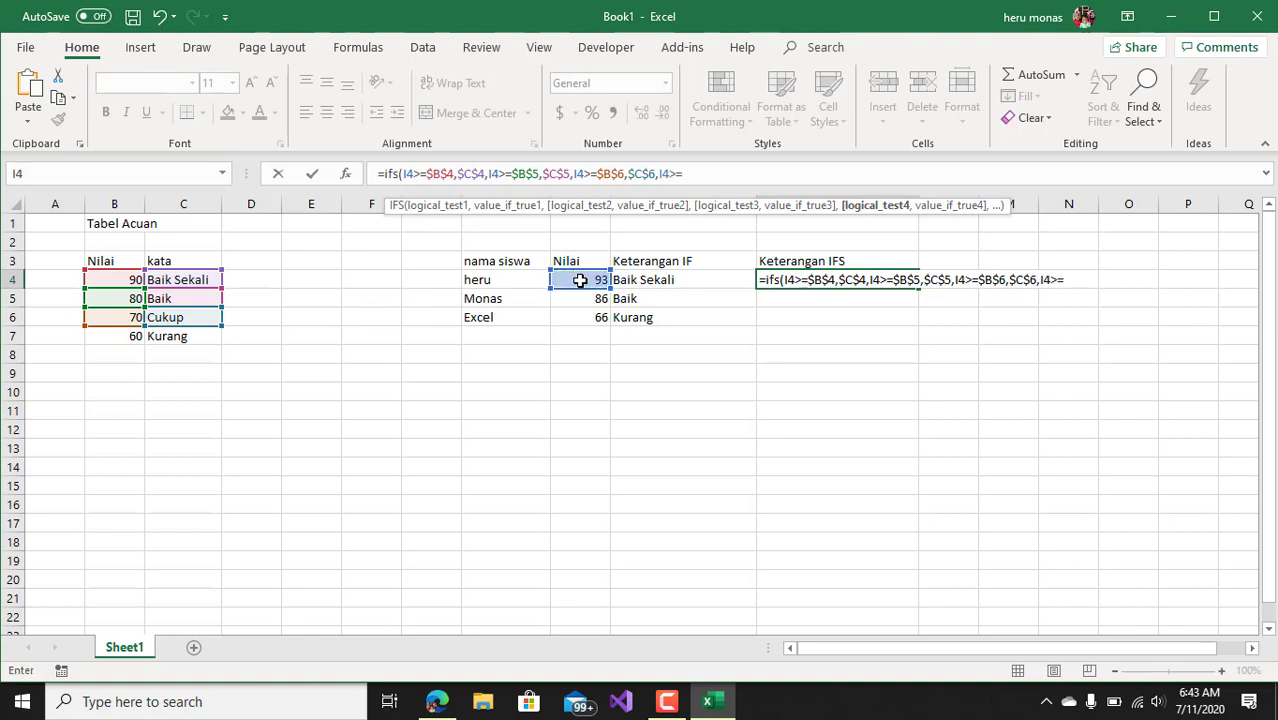
pyautogui.click(130, 334)
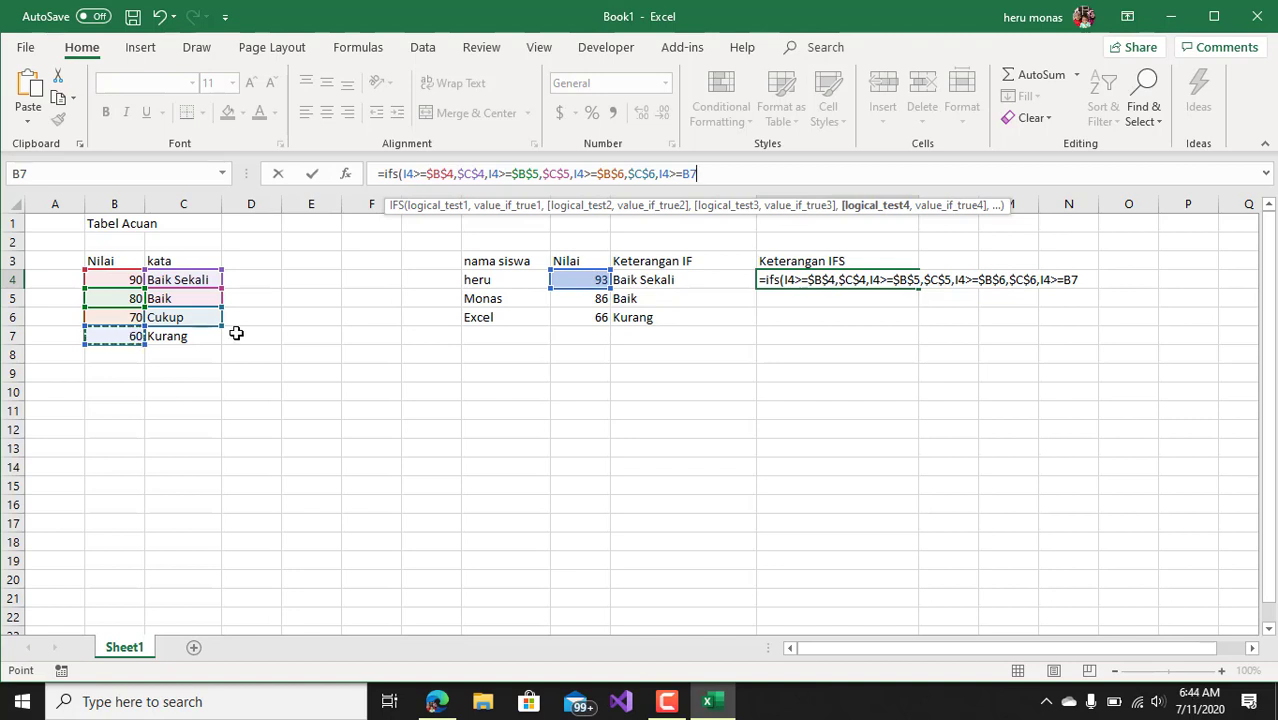
pyautogui.press('F4')
pyautogui.write(',')
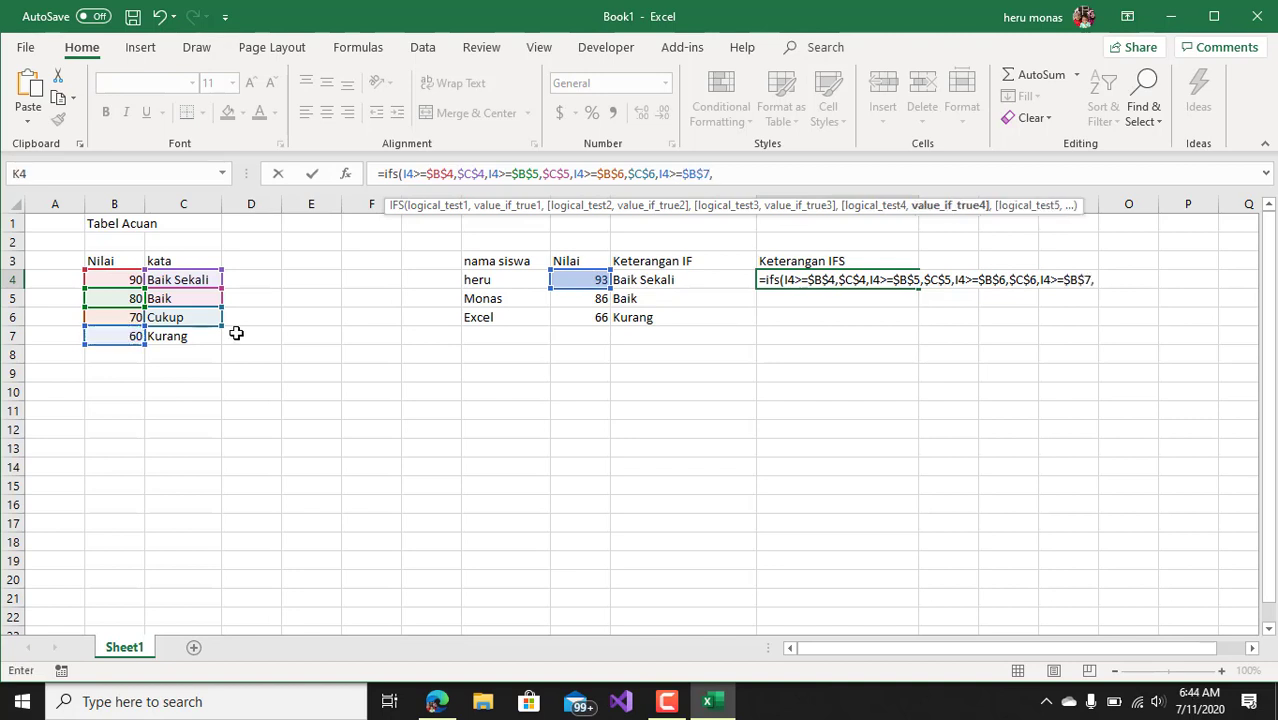
pyautogui.click(195, 336)
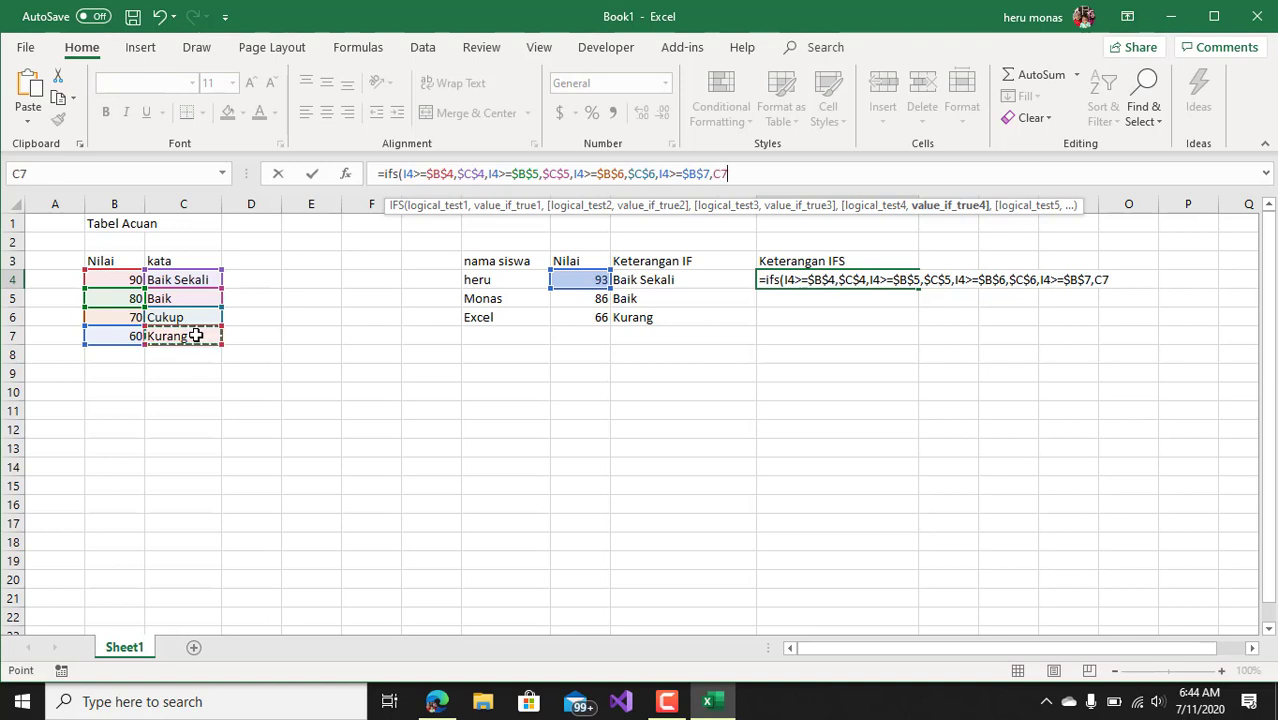
pyautogui.press('F4')
pyautogui.write(')')
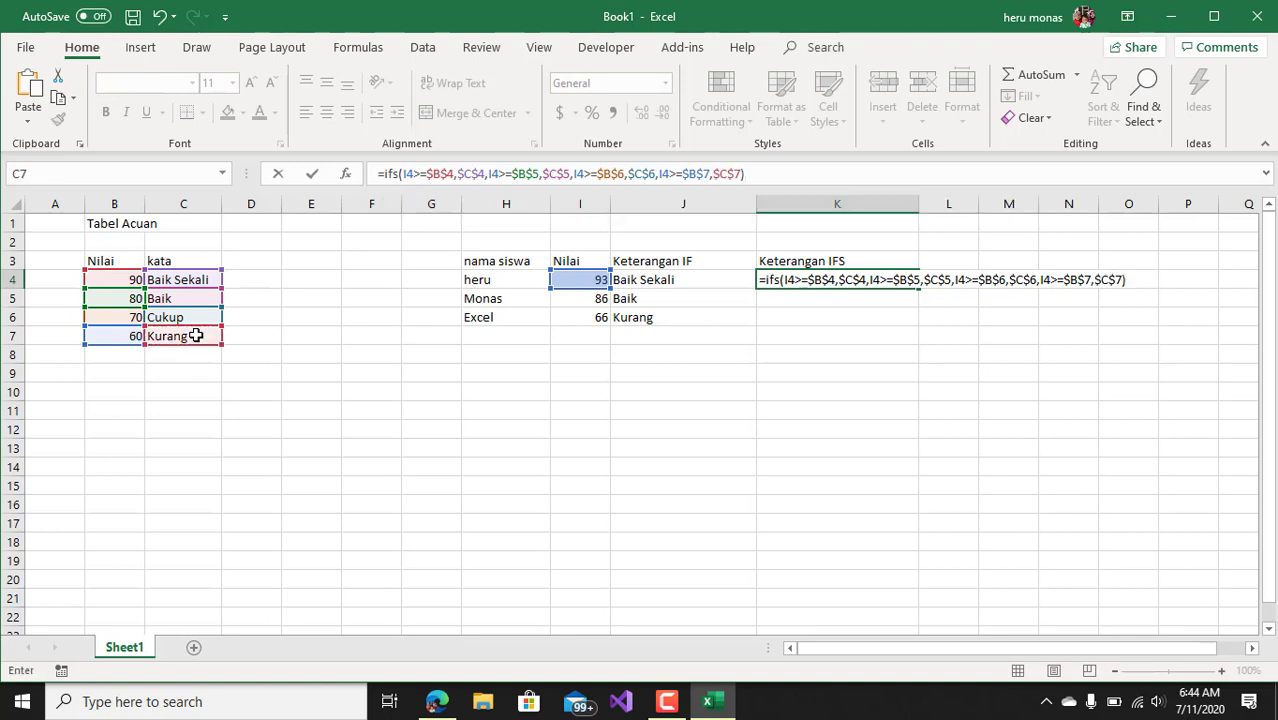
pyautogui.press('Return')
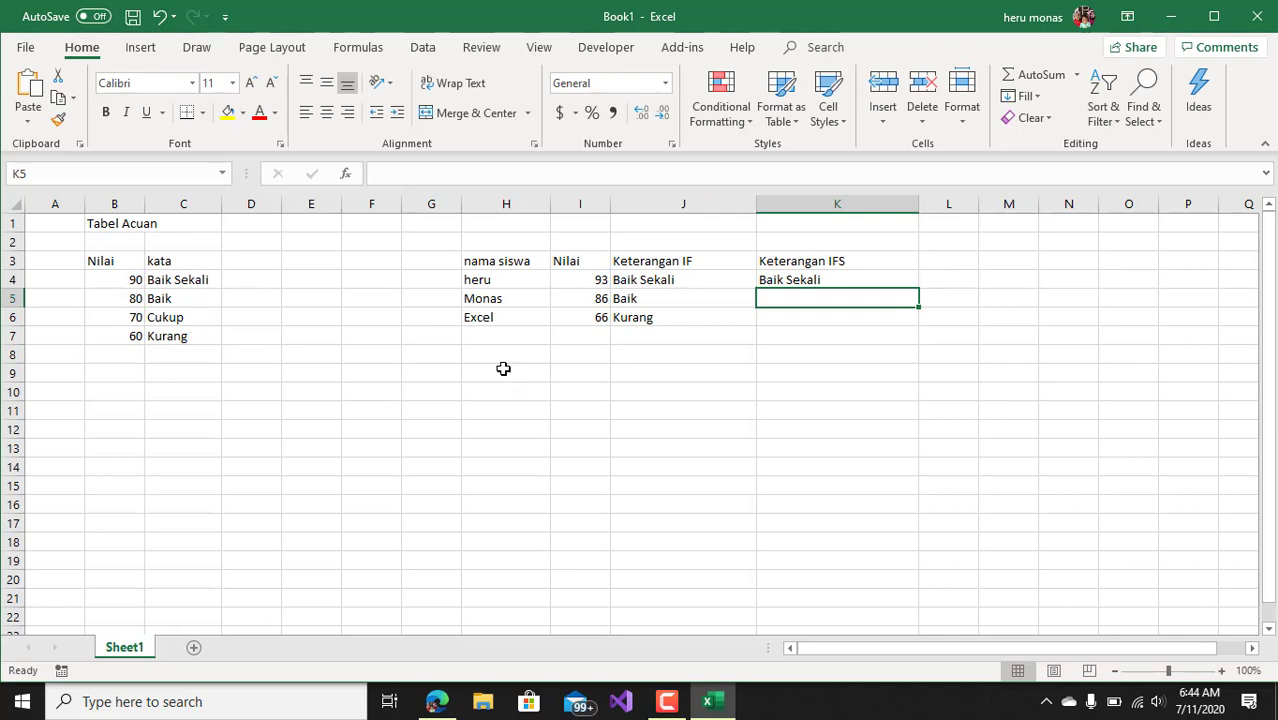
# Fill the IFS formula from K4 down to K6 for the remaining students.
pyautogui.click(669, 285)
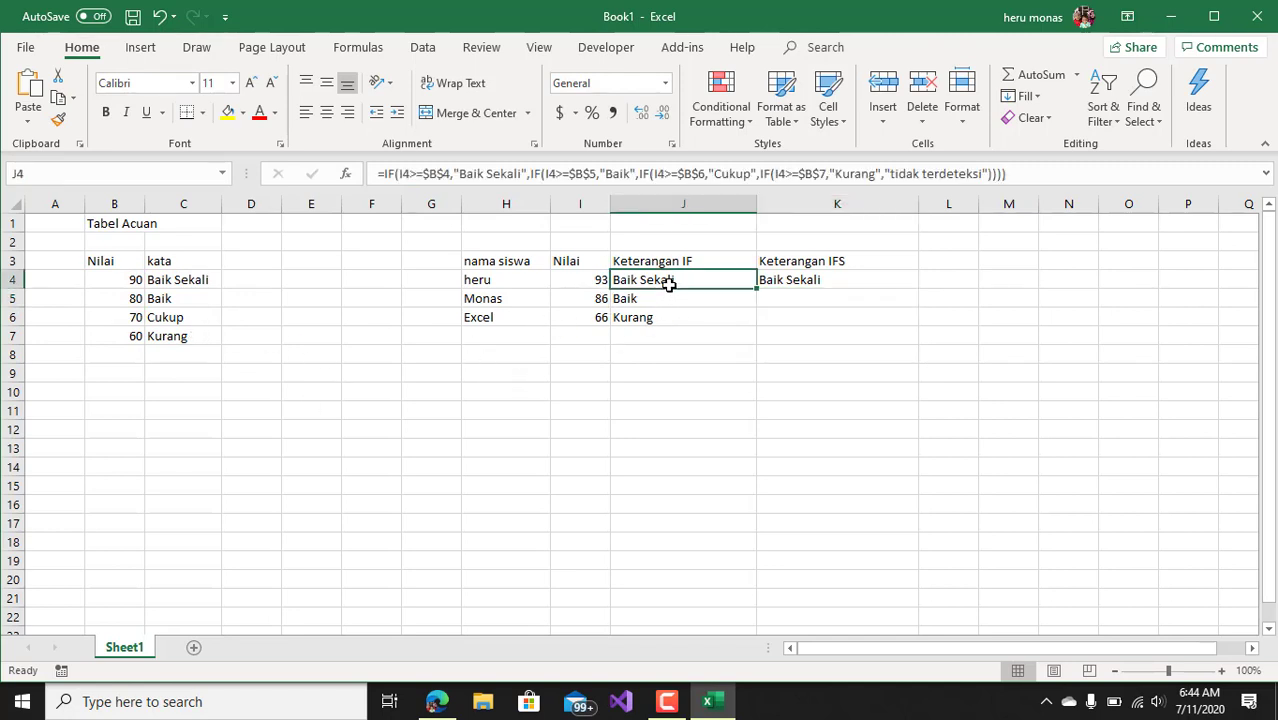
pyautogui.click(782, 285)
pyautogui.moveTo(918, 288); pyautogui.dragTo(914, 331)
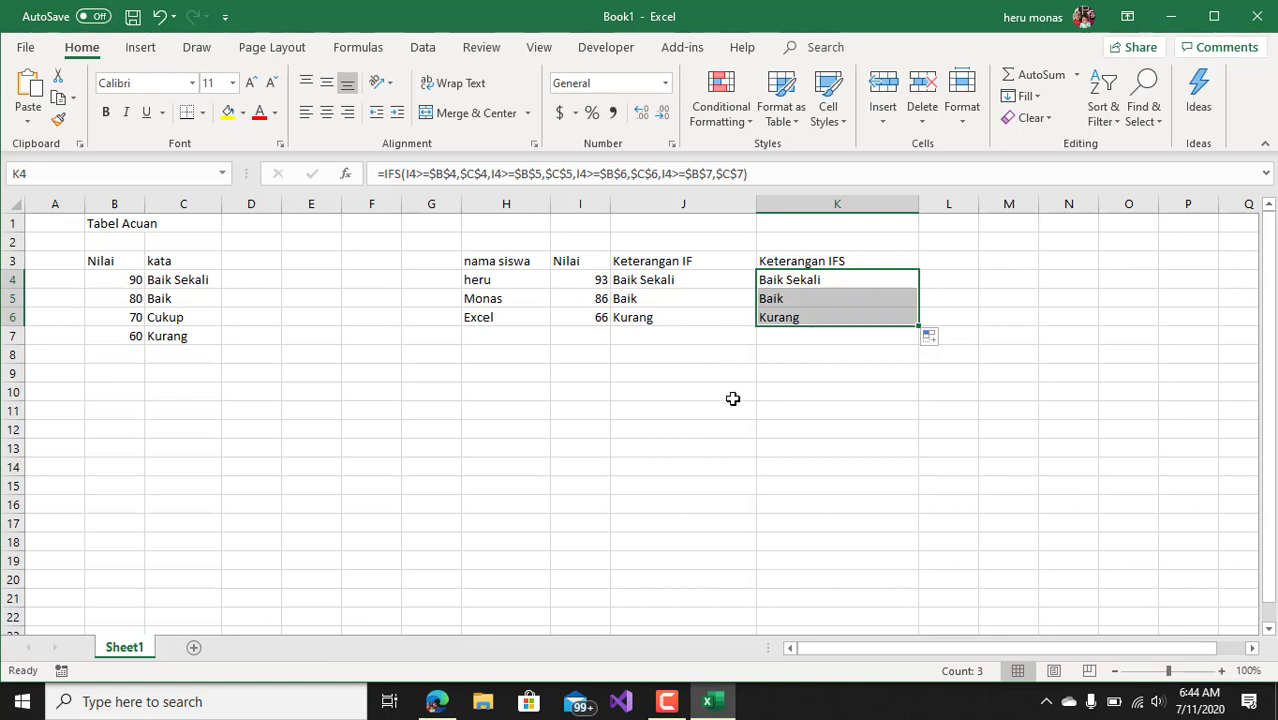
# In the J4 nested IF formula, replace the texts "Baik Sekali" and "Baik" with the absolute references $C$4 and $C$5.
pyautogui.click(705, 282)
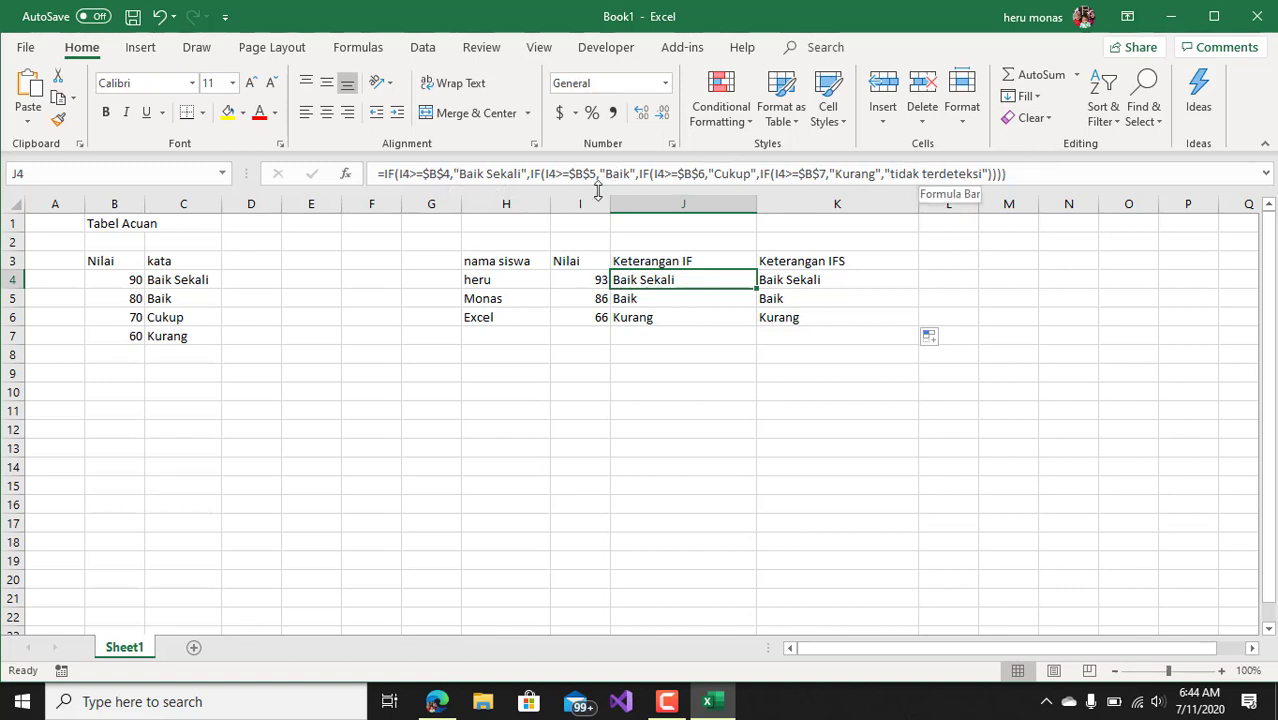
pyautogui.moveTo(456, 174); pyautogui.dragTo(518, 176)
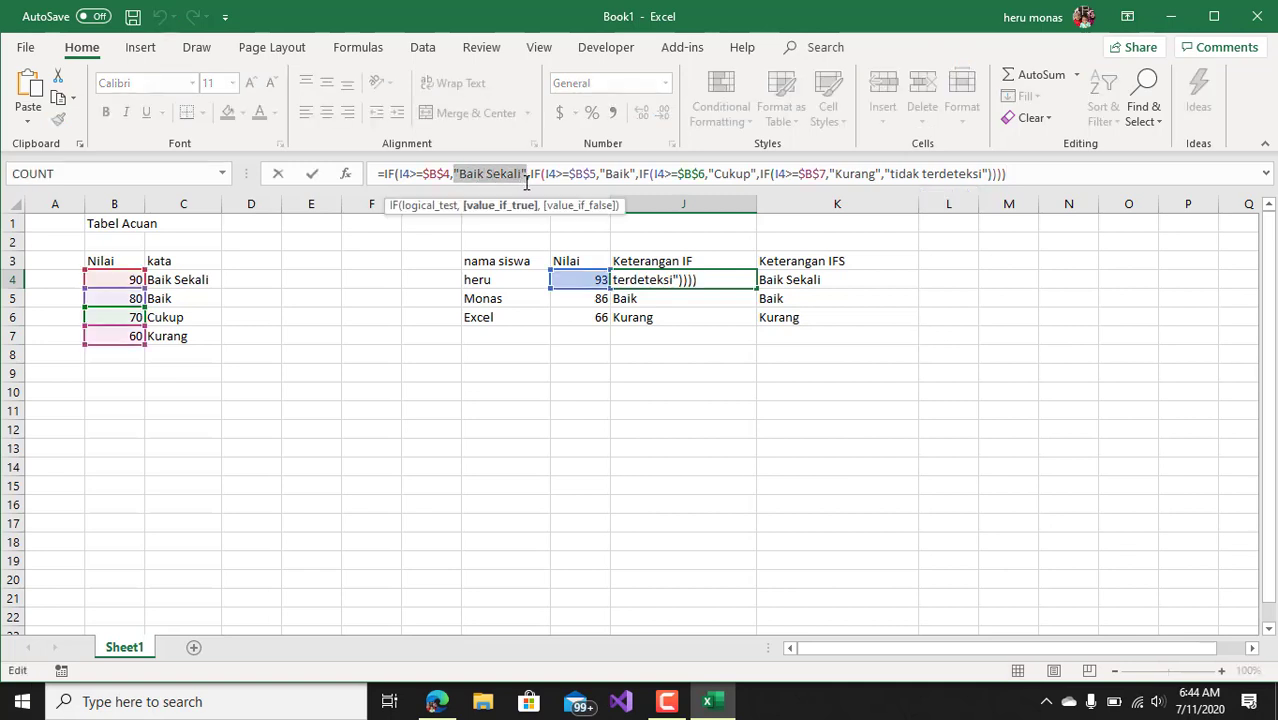
pyautogui.press('BackSpace')
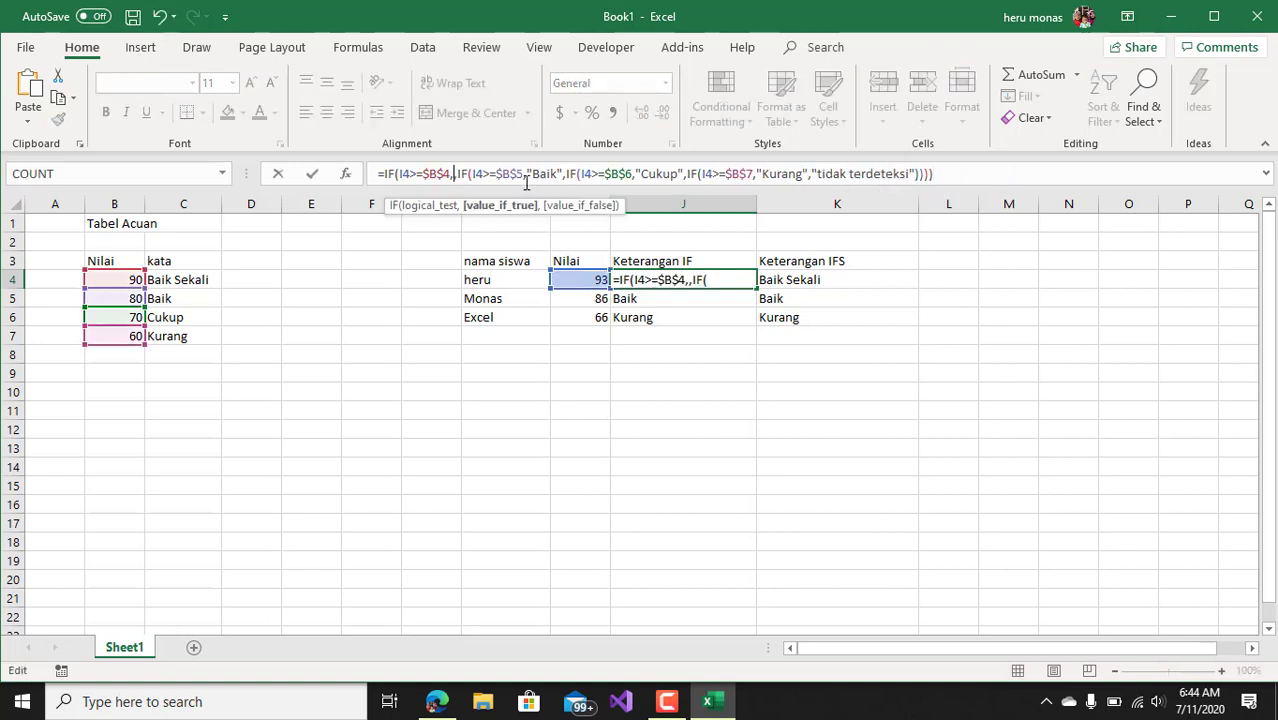
pyautogui.click(197, 279)
pyautogui.press('F4')
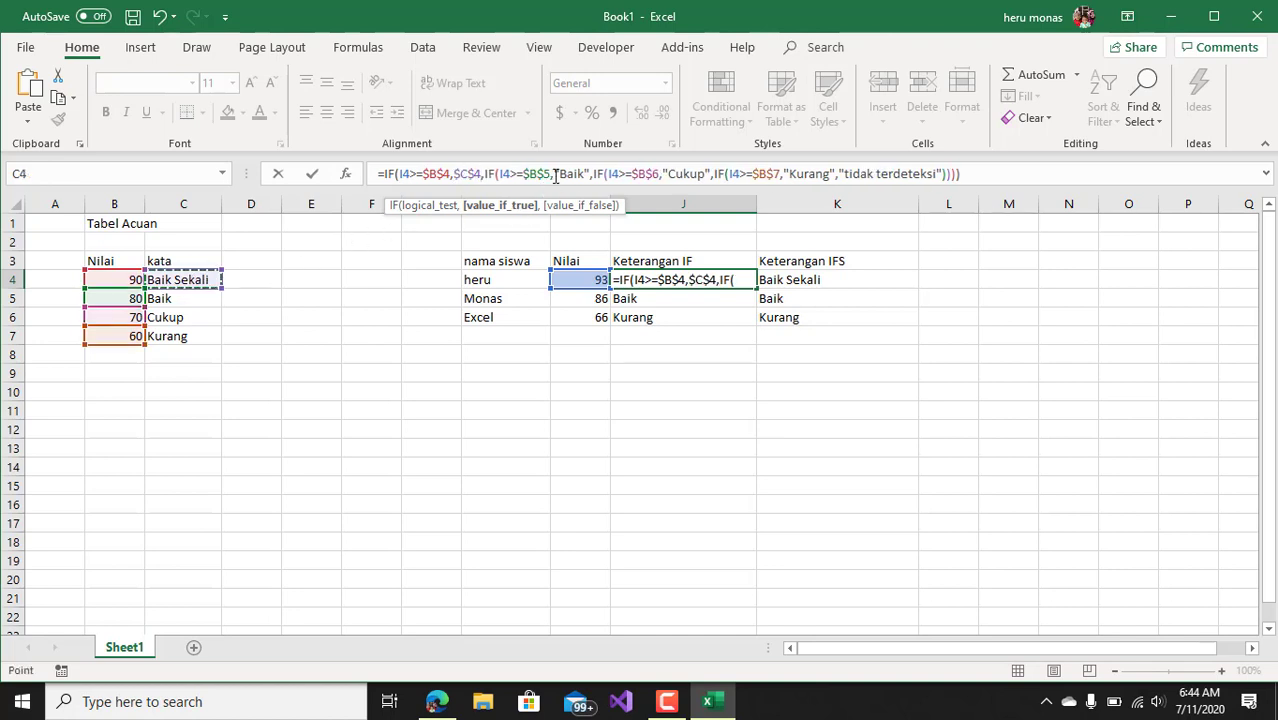
pyautogui.moveTo(553, 175); pyautogui.dragTo(589, 176)
pyautogui.press('Delete')
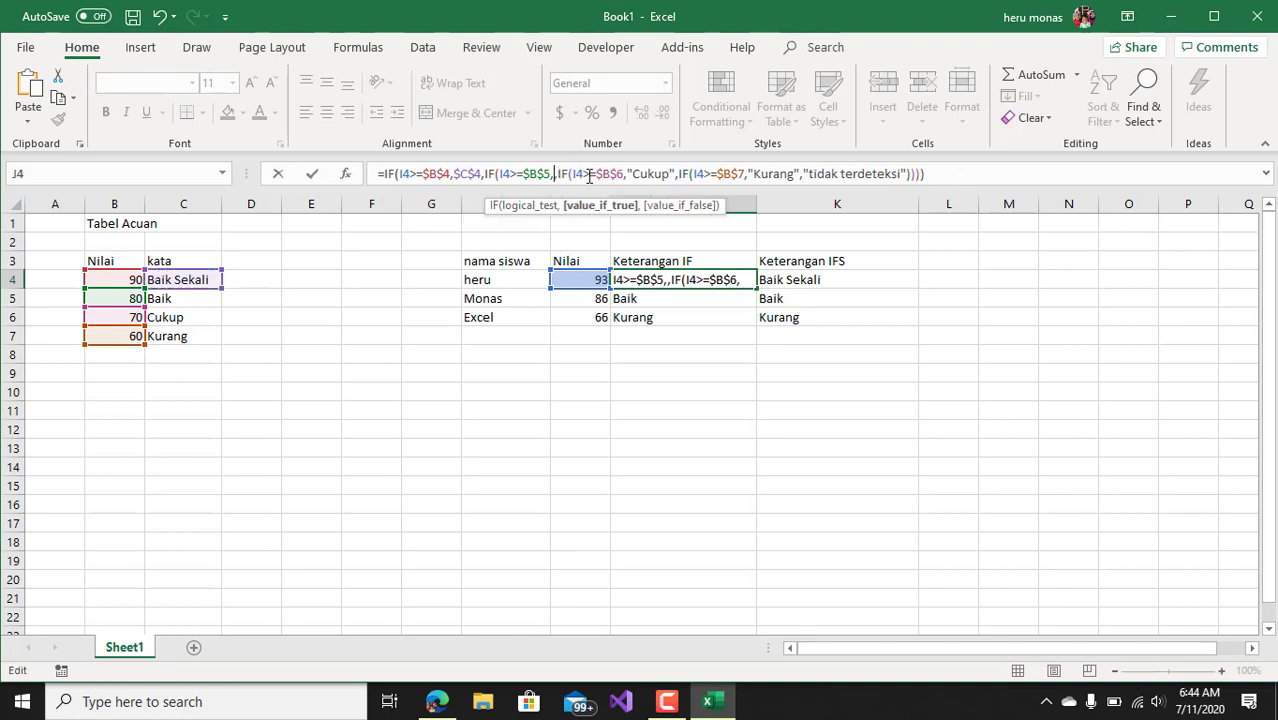
pyautogui.click(199, 304)
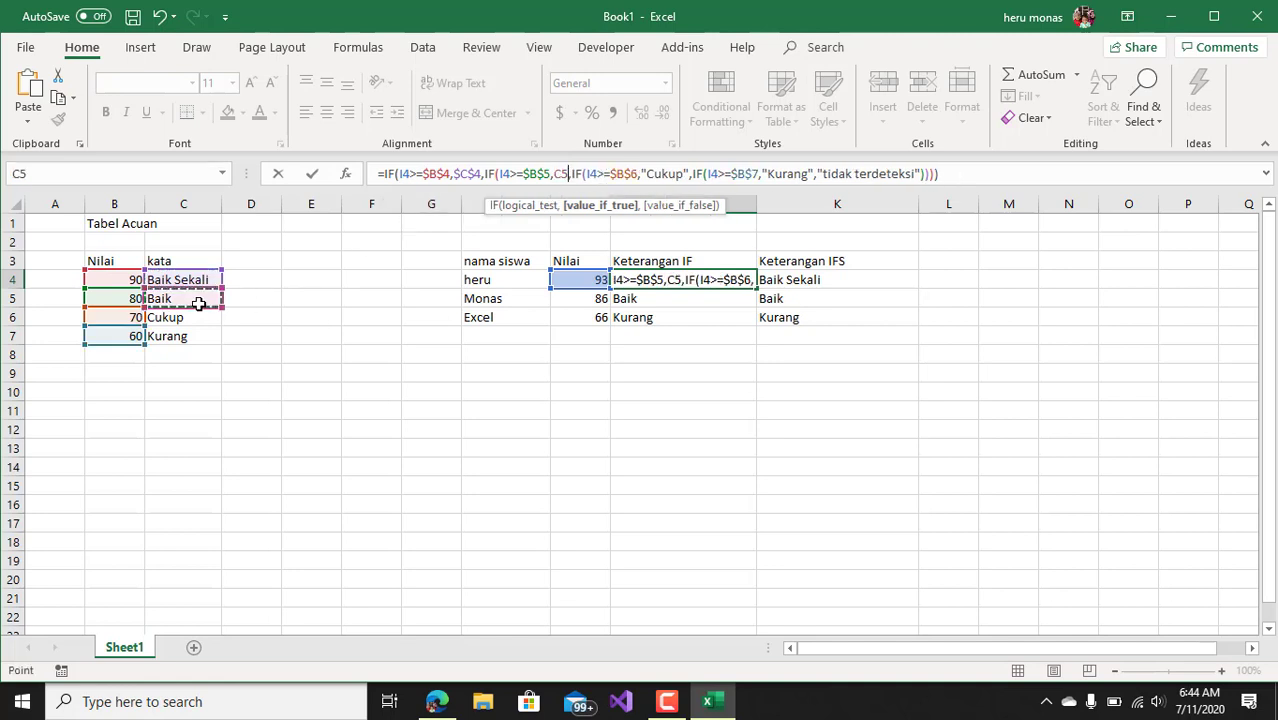
pyautogui.press('F4')
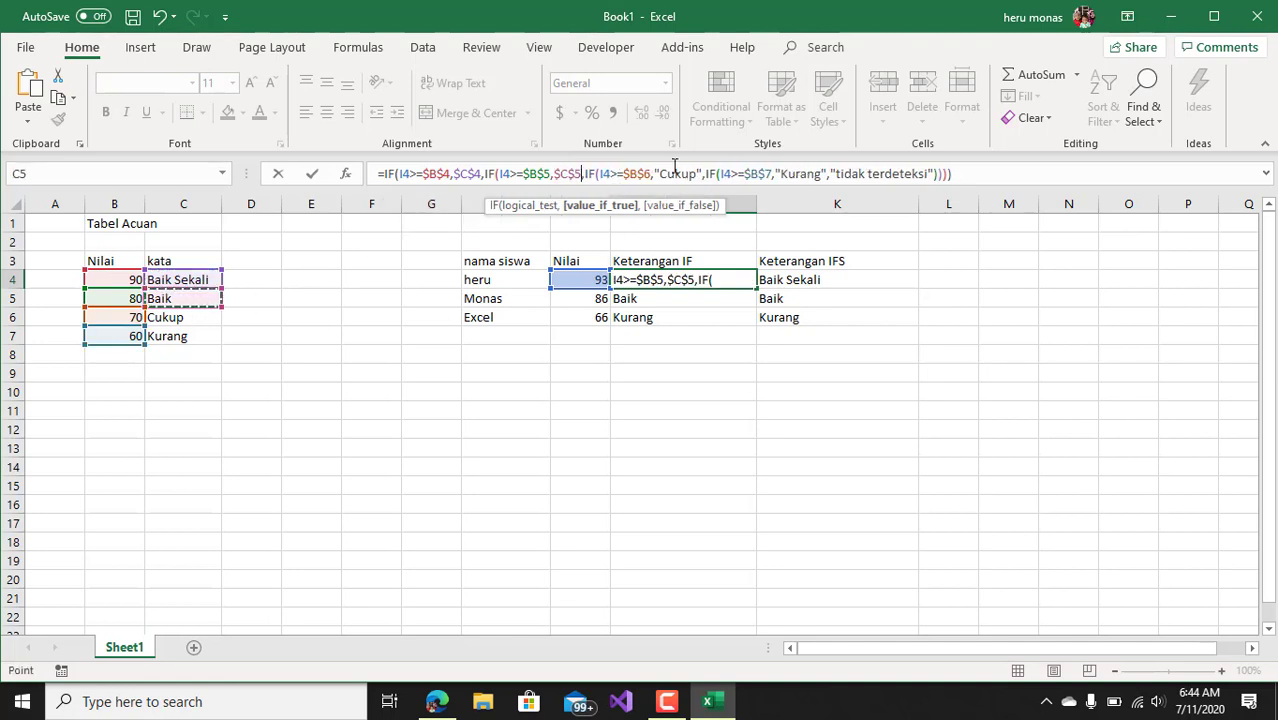
# Replace "Cukup" and "Kurang" in the J4 formula with the absolute references $C$6 and $C$7, and enter the formula.
pyautogui.moveTo(655, 170); pyautogui.dragTo(703, 174)
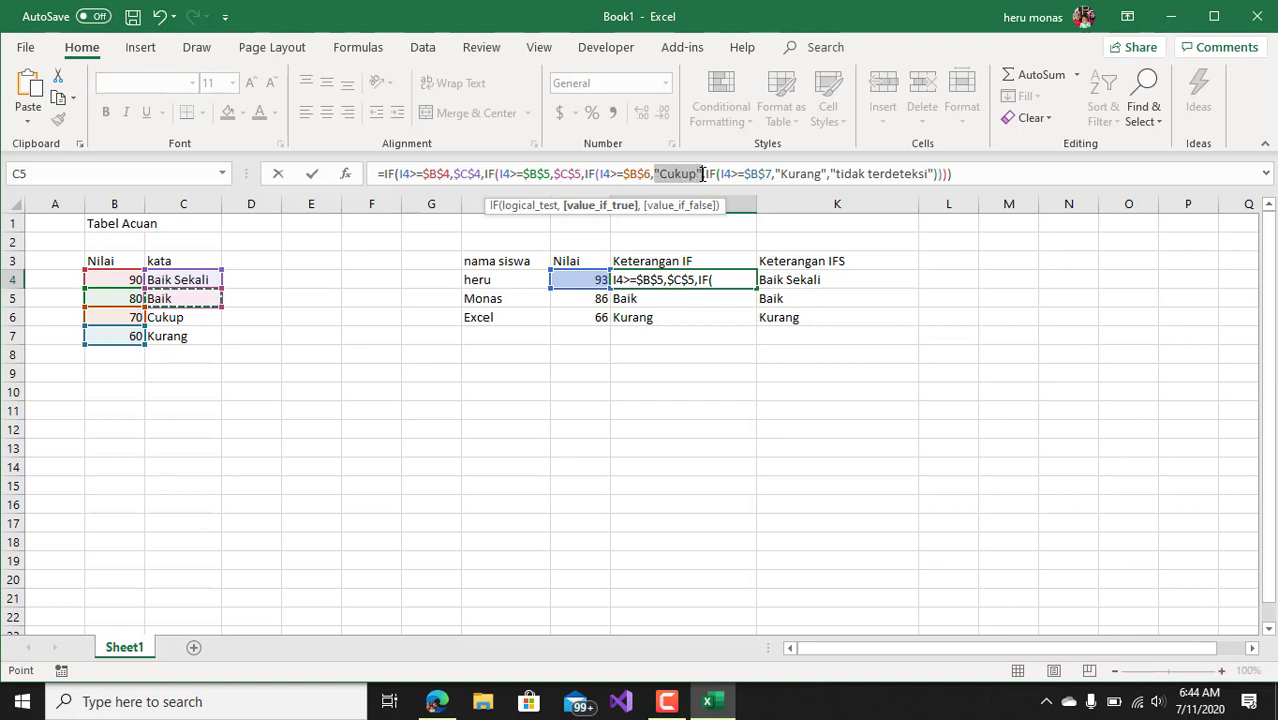
pyautogui.press('BackSpace')
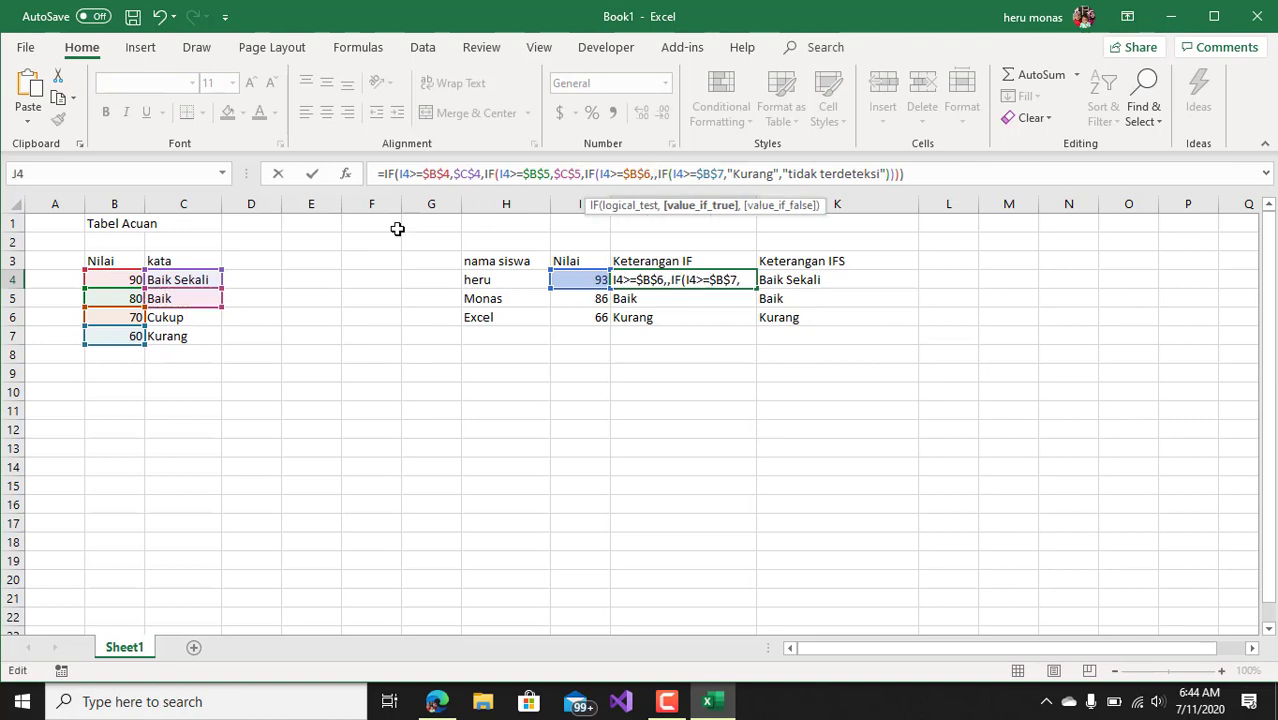
pyautogui.click(192, 317)
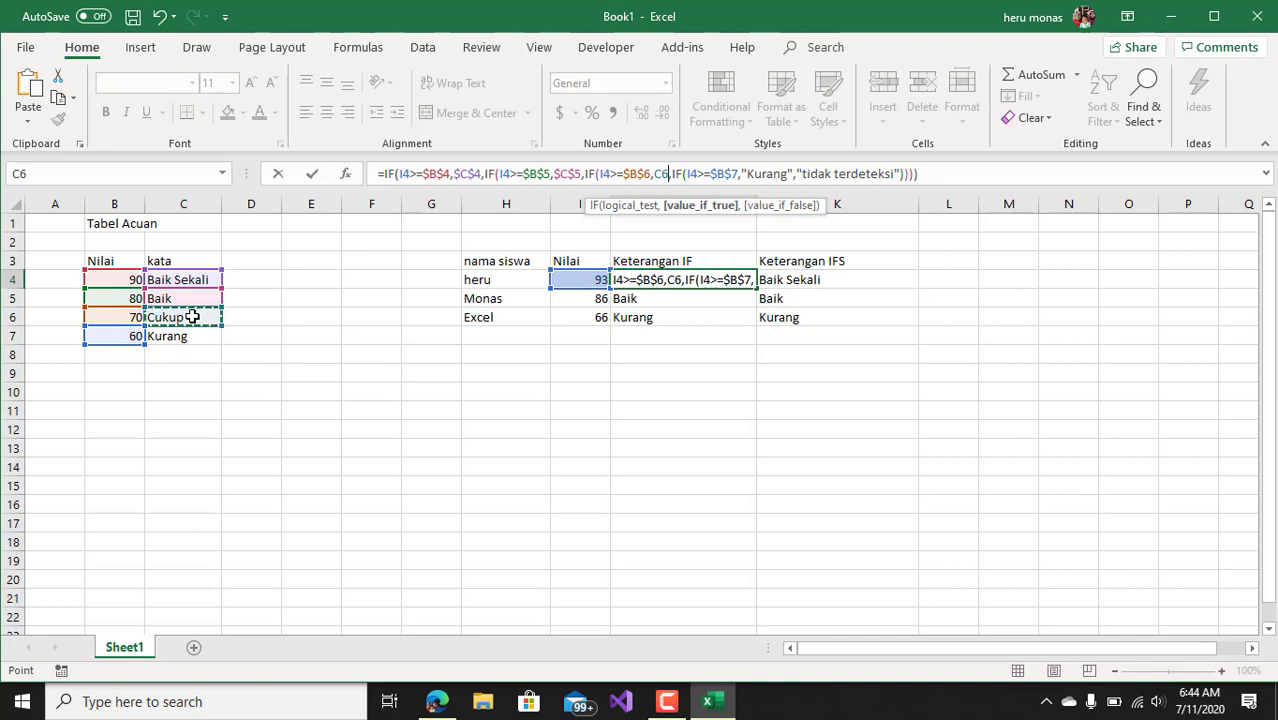
pyautogui.press('F4')
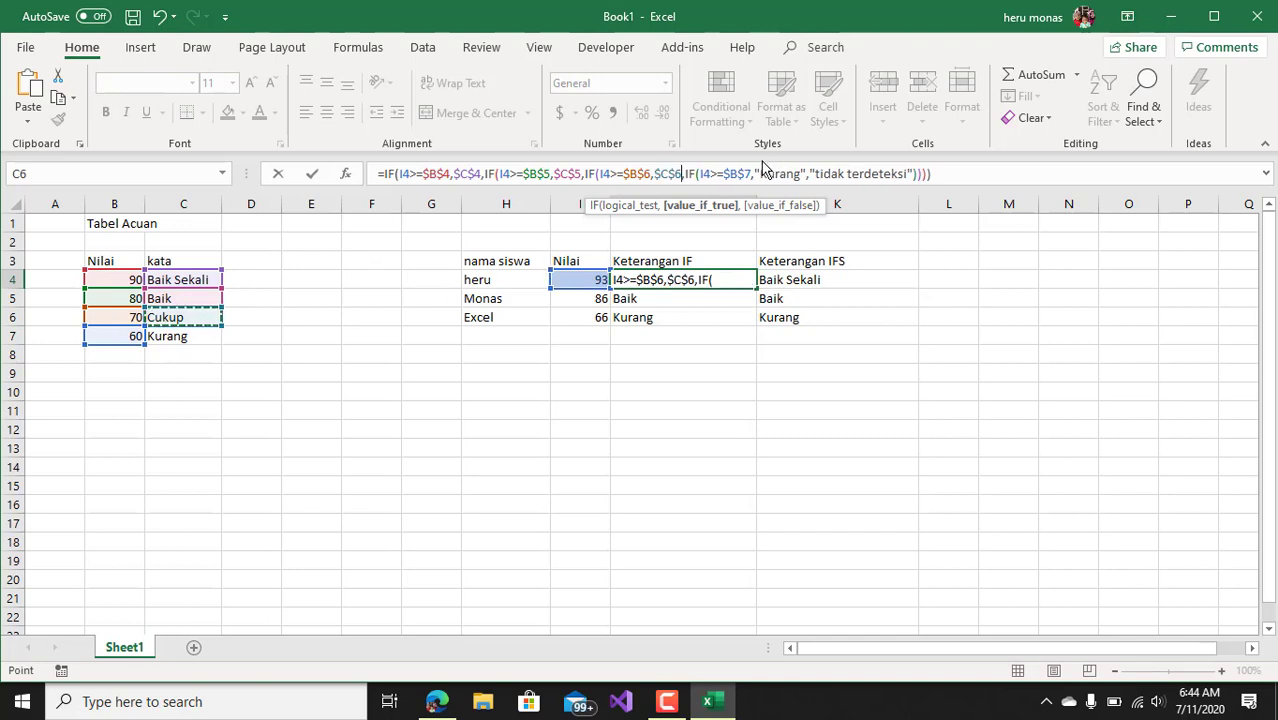
pyautogui.moveTo(755, 173); pyautogui.dragTo(806, 173)
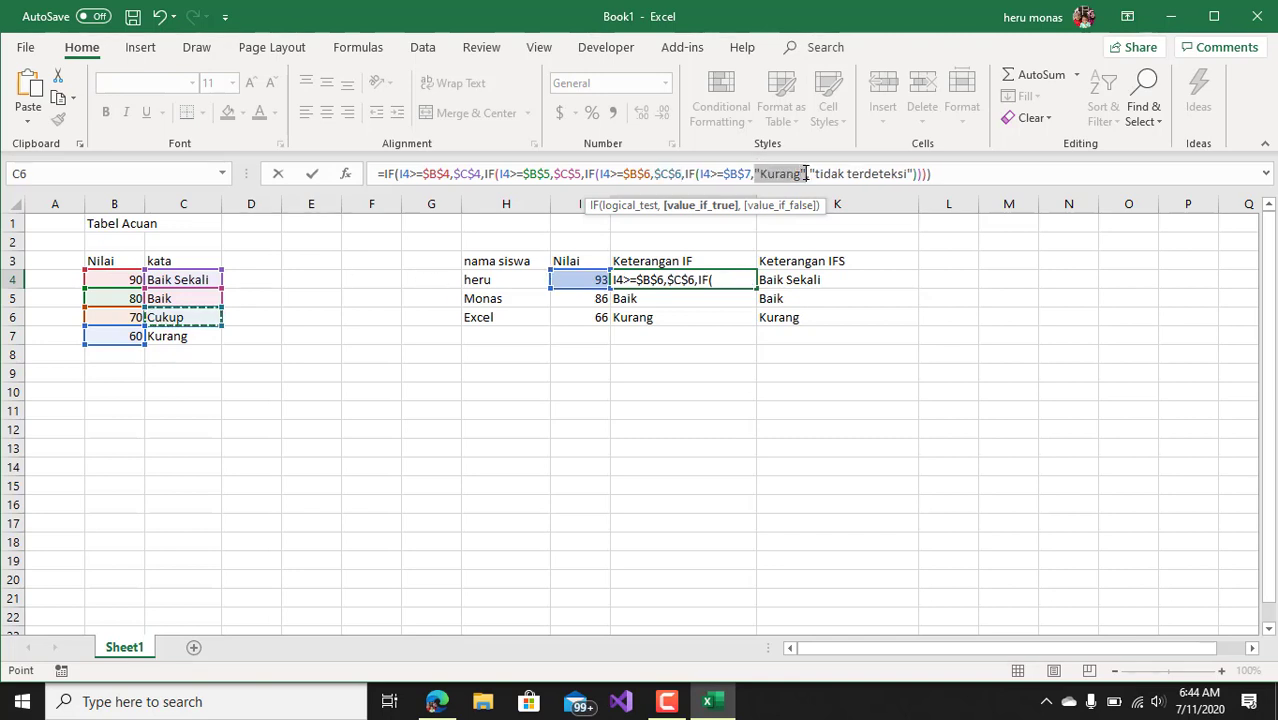
pyautogui.press('BackSpace')
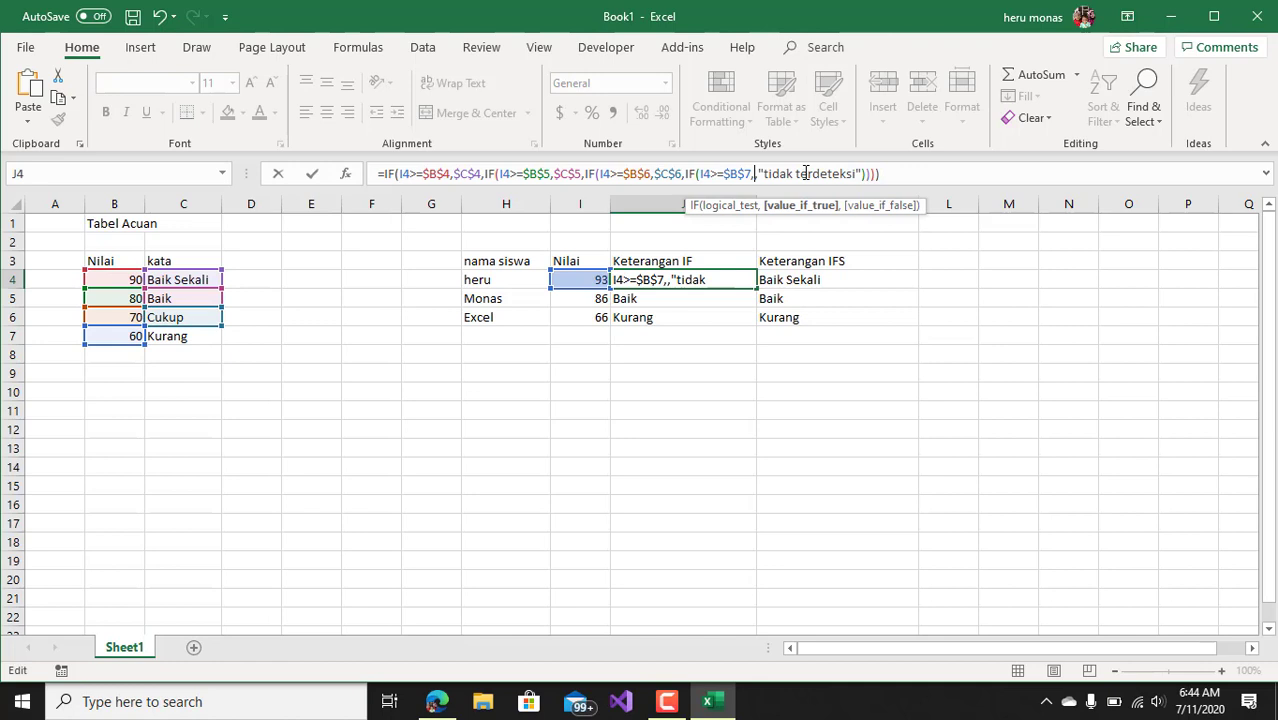
pyautogui.click(212, 340)
pyautogui.press('F4')
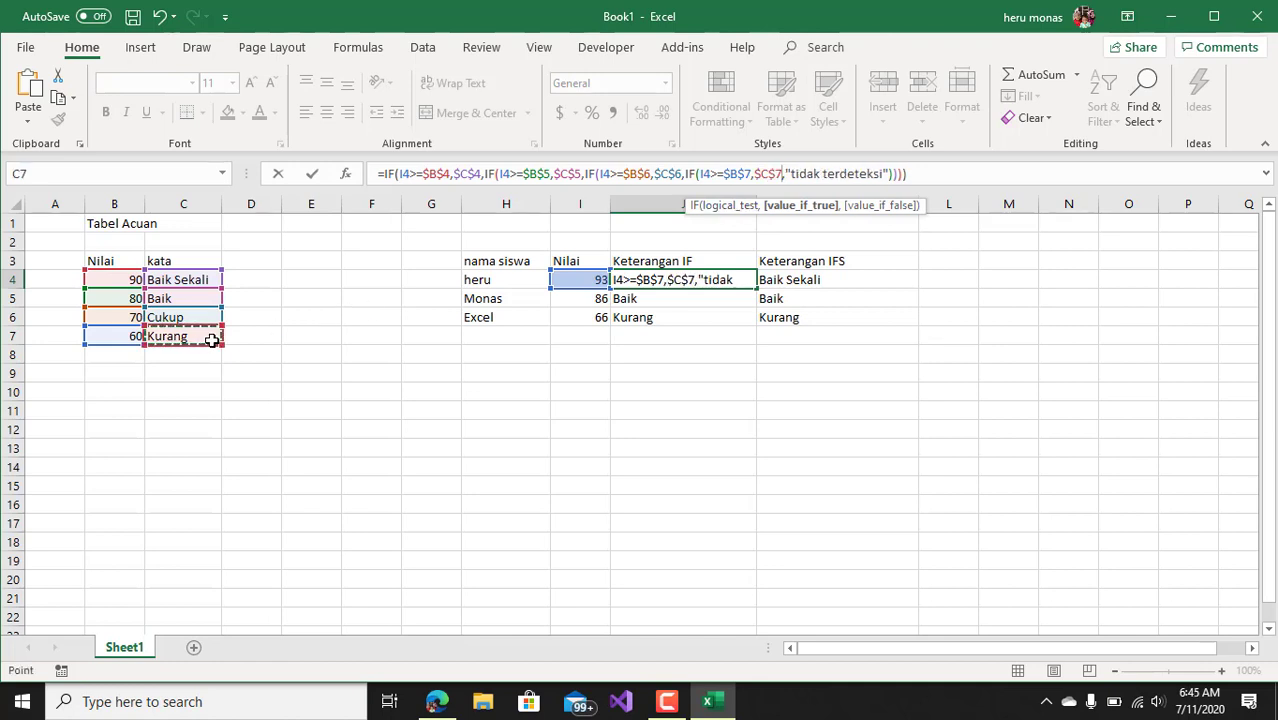
pyautogui.press('Return')
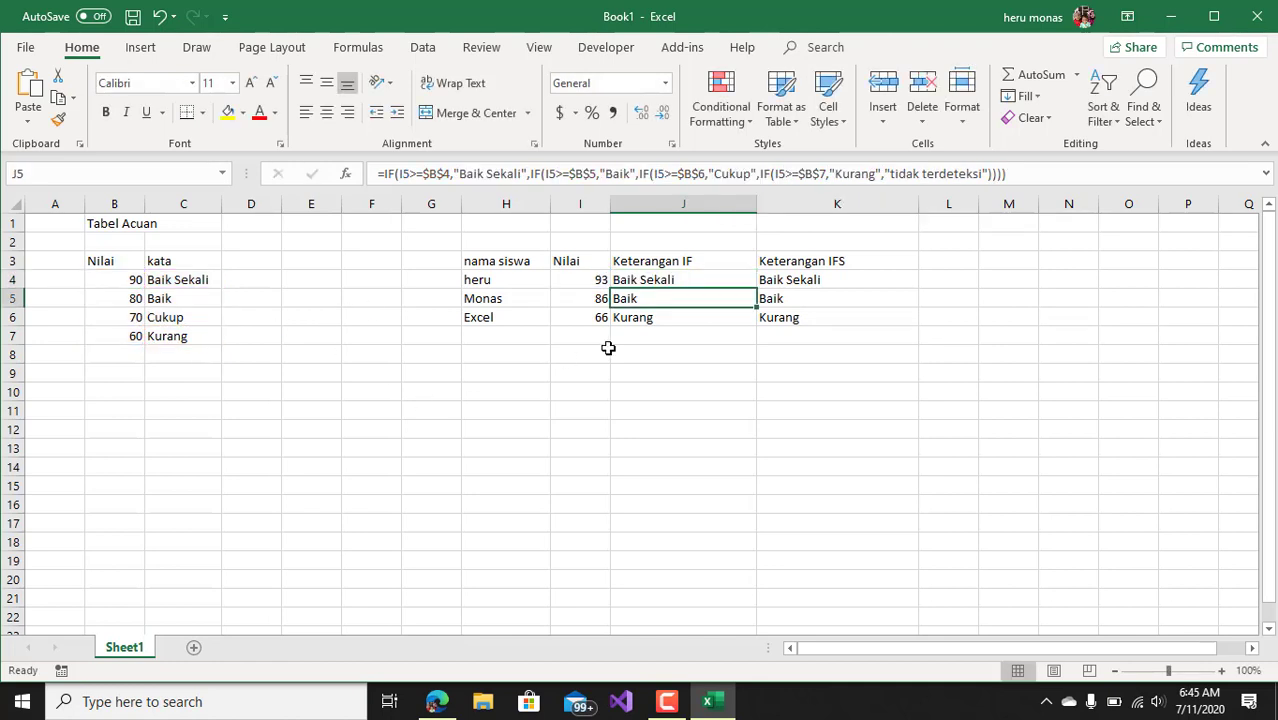
# Fill the revised nested IF formula from J4 down to J6.
pyautogui.click(700, 280)
pyautogui.moveTo(755, 306); pyautogui.dragTo(753, 337)
pyautogui.click(737, 379)
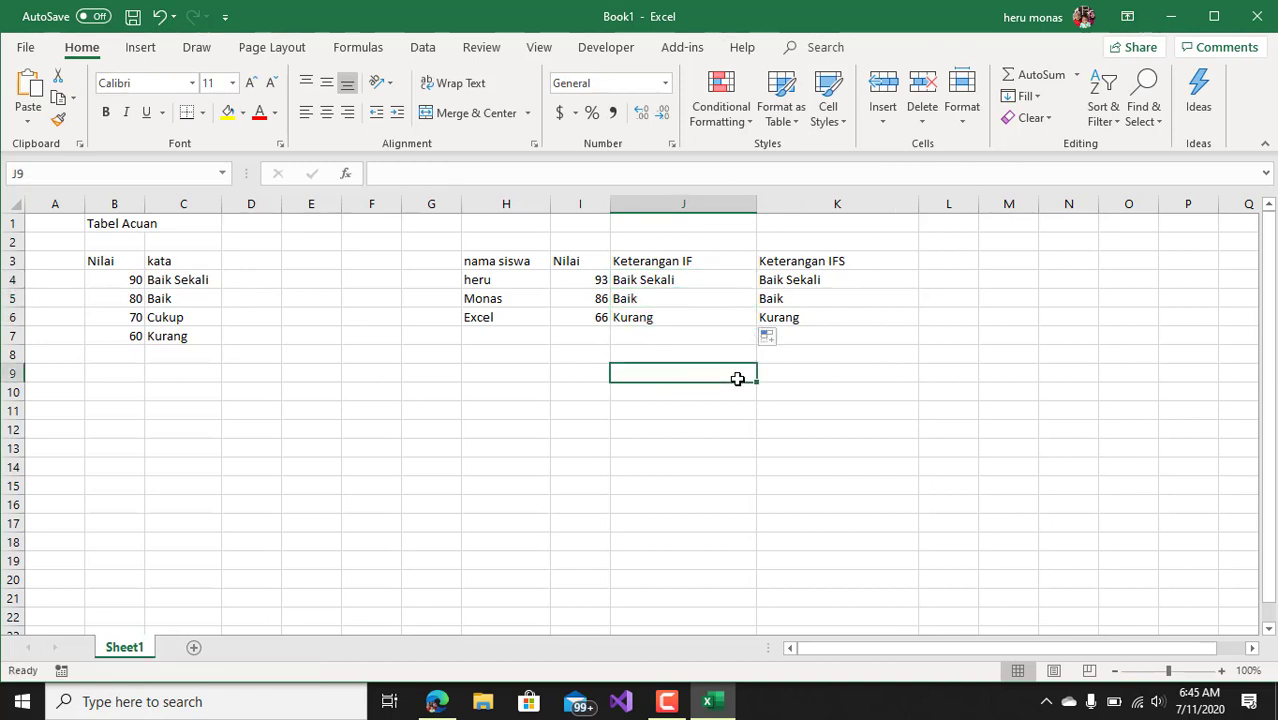
# Compare the nested IF formula in J4, including its closing parentheses, with the IFS formula in K4.
pyautogui.click(685, 281)
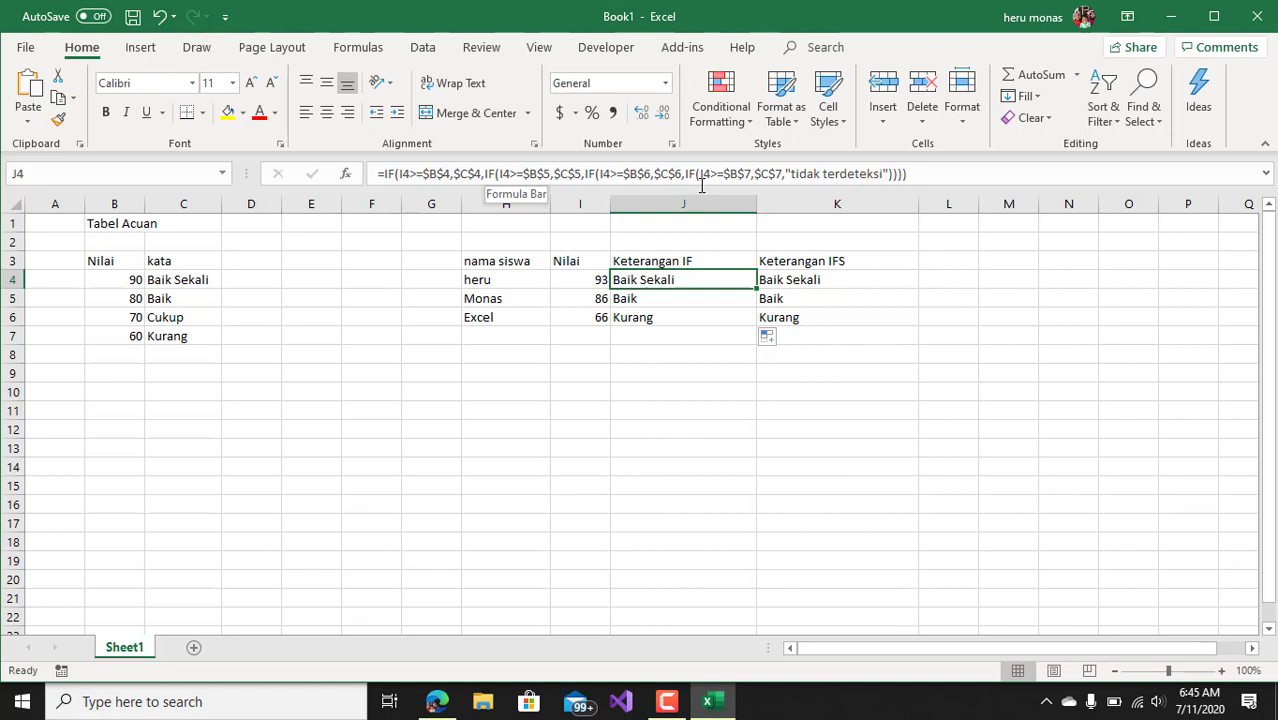
pyautogui.click(916, 174)
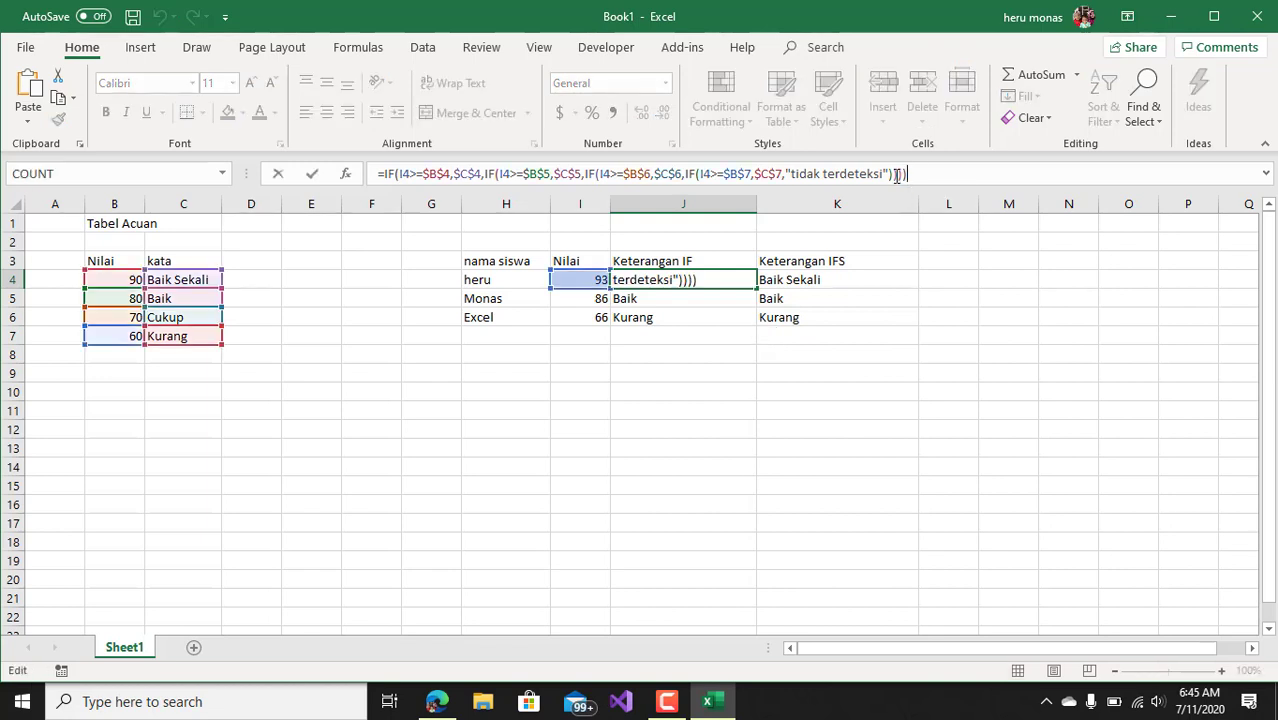
pyautogui.hotkey('ctrl', 'Return')
pyautogui.click(885, 278)
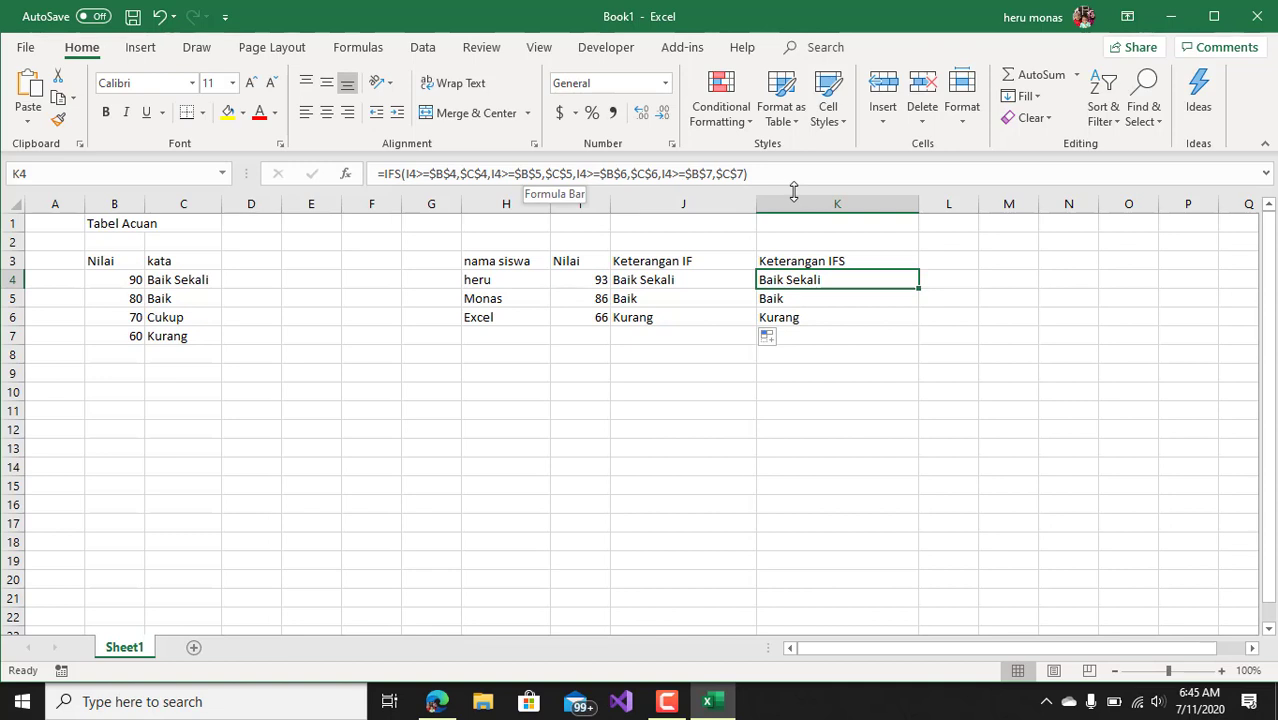
pyautogui.click(560, 374)
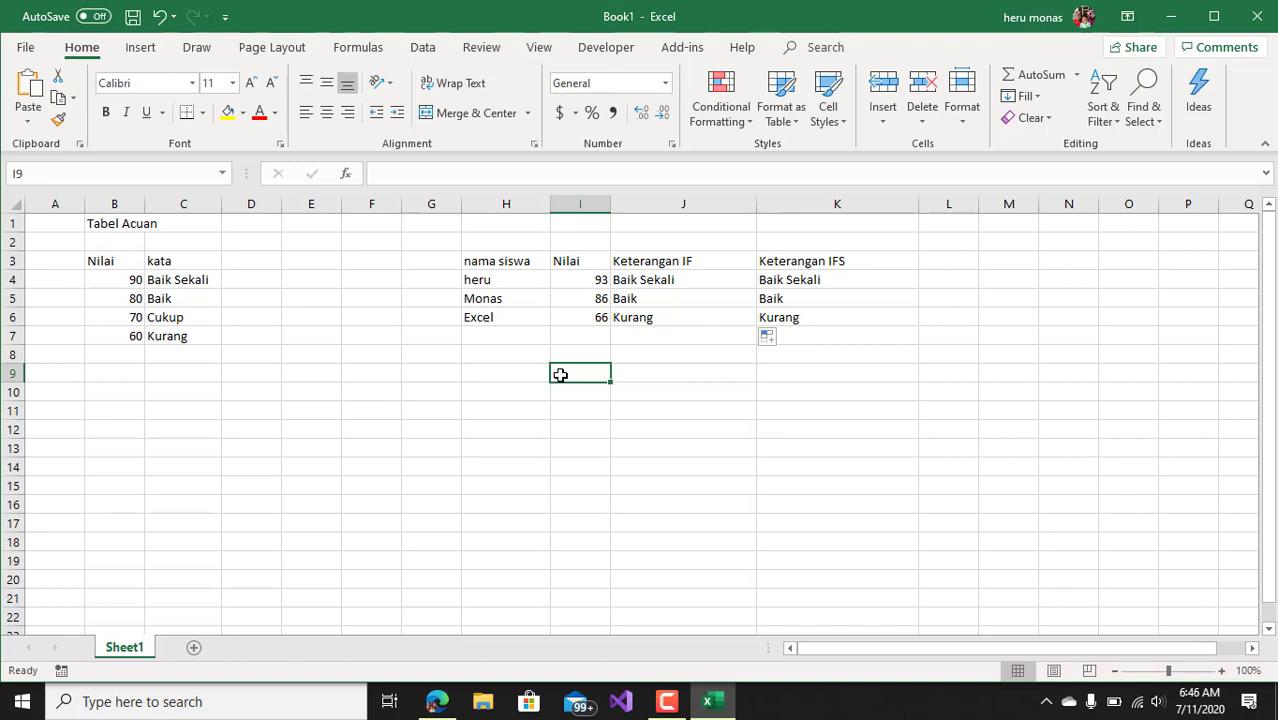
# Examine the IFS formula in K4 once more.
pyautogui.click(768, 374)
pyautogui.click(800, 280)
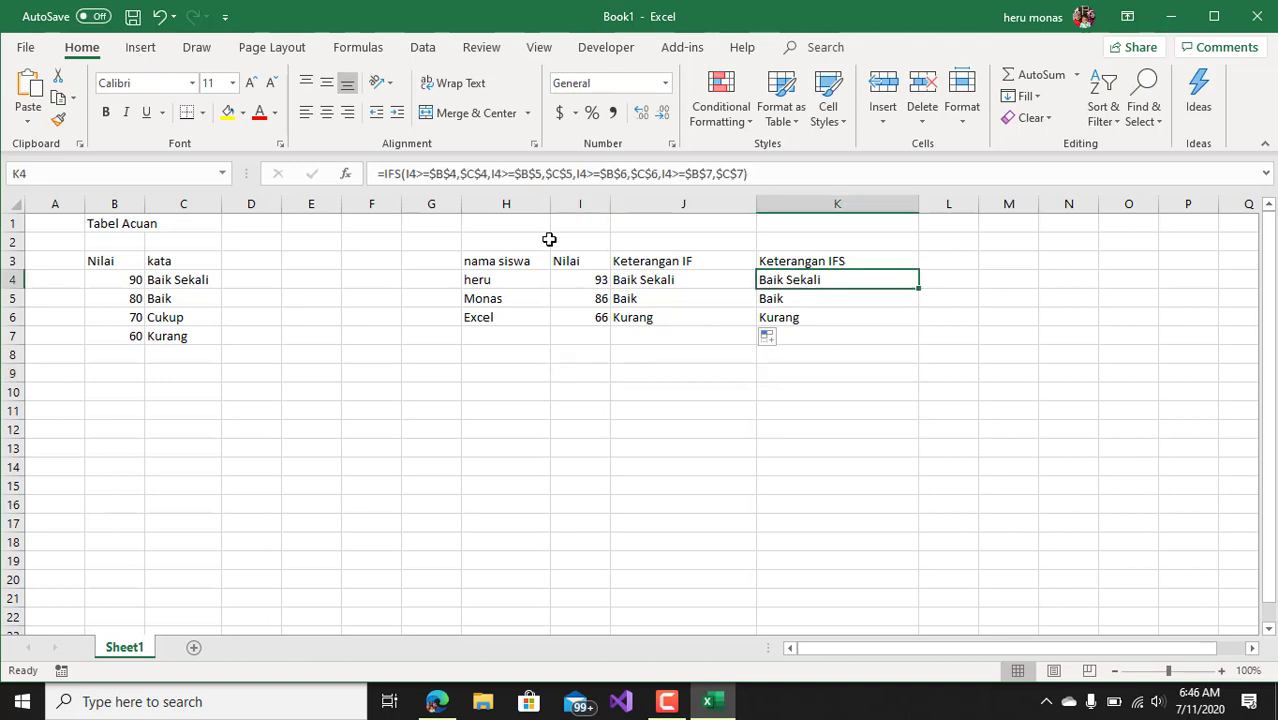
pyautogui.click(767, 425)
pyautogui.click(584, 505)
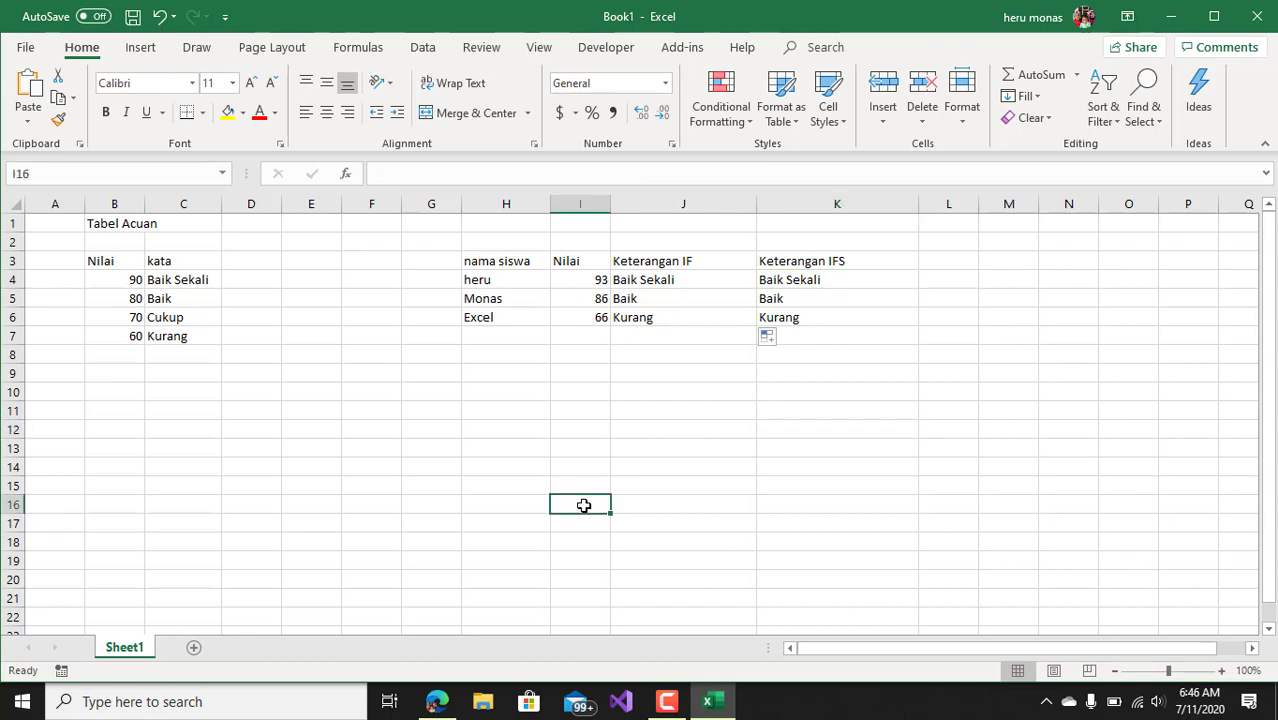
pyautogui.click(321, 576)
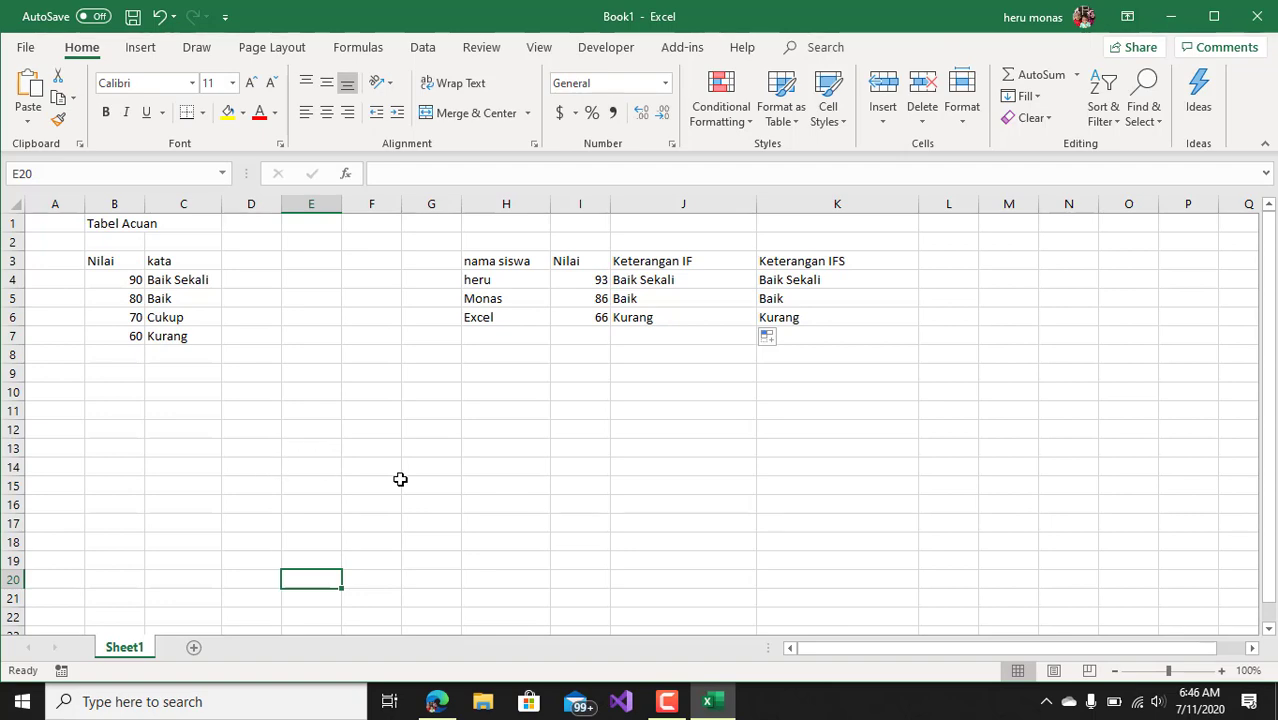
# Switch to the browser and examine Example 2, the day-of-the-week lookup, on the IFS function support page.
pyautogui.click(437, 701)
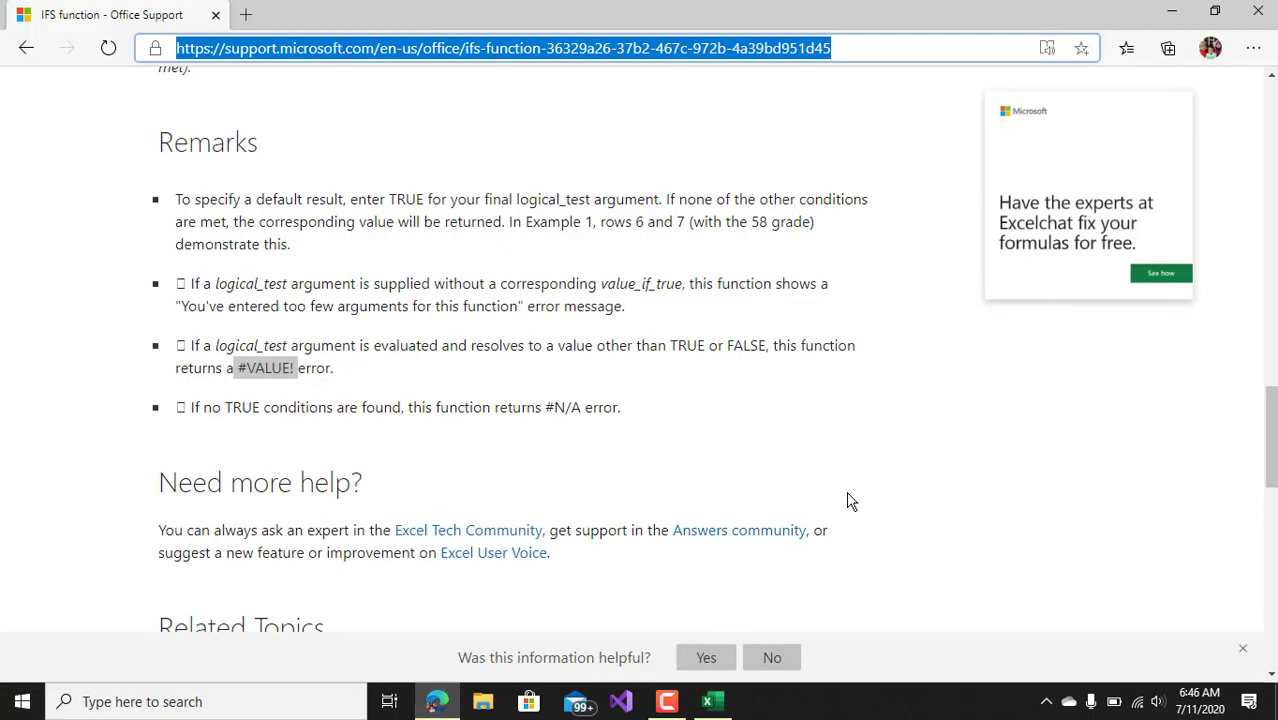
pyautogui.moveTo(1274, 418); pyautogui.dragTo(1274, 305)
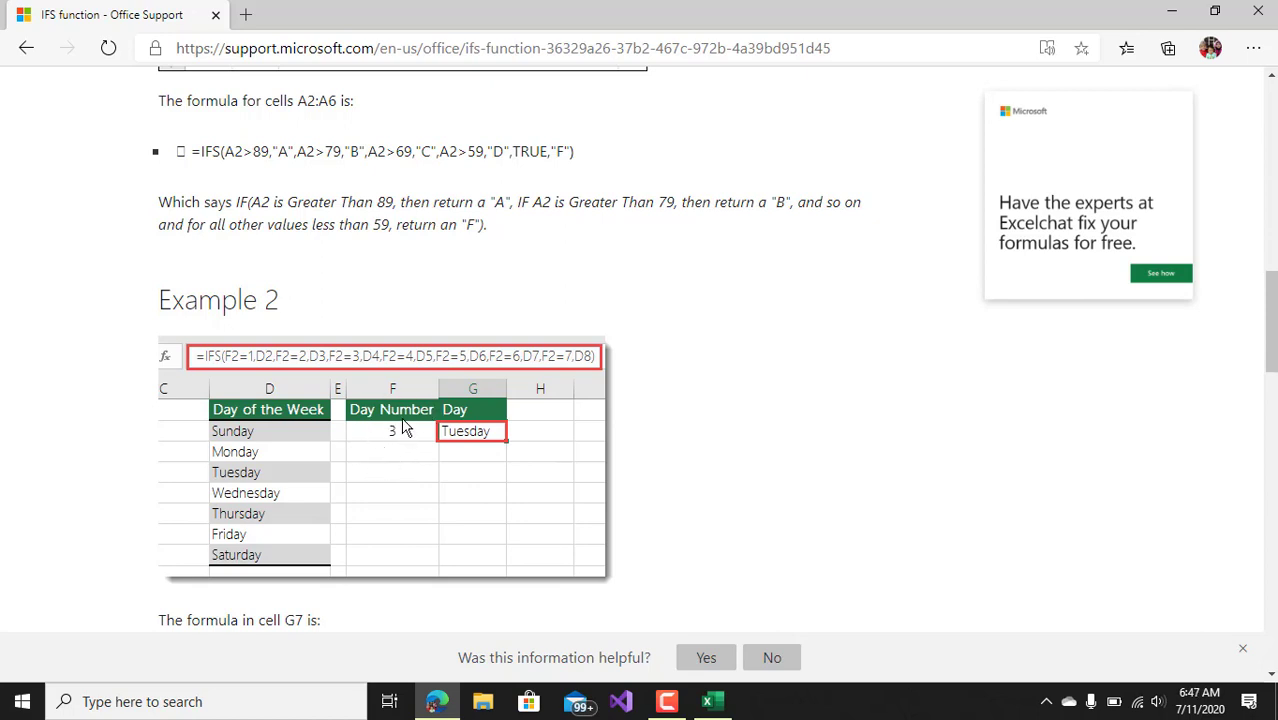
# Switch back to Excel and enter the header "No" in B12 with the numbers 1 to 5 in B13:B17.
pyautogui.click(709, 701)
pyautogui.click(791, 404)
pyautogui.click(364, 443)
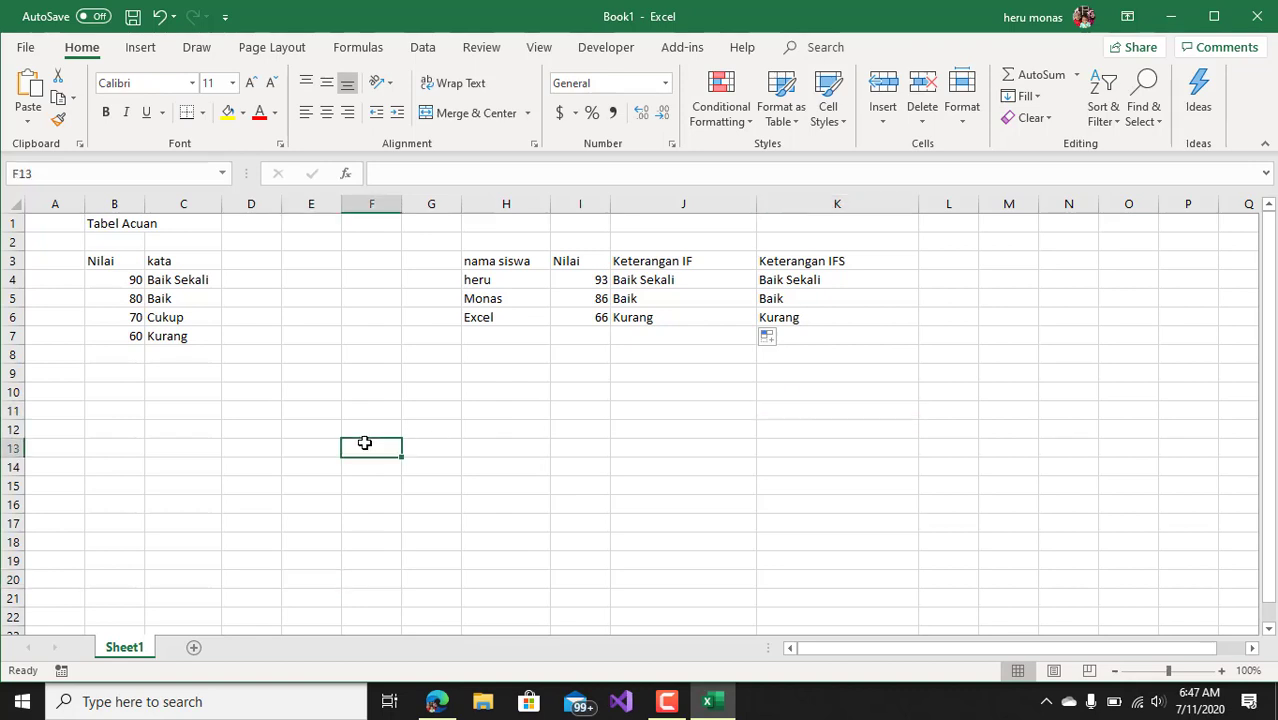
pyautogui.click(194, 411)
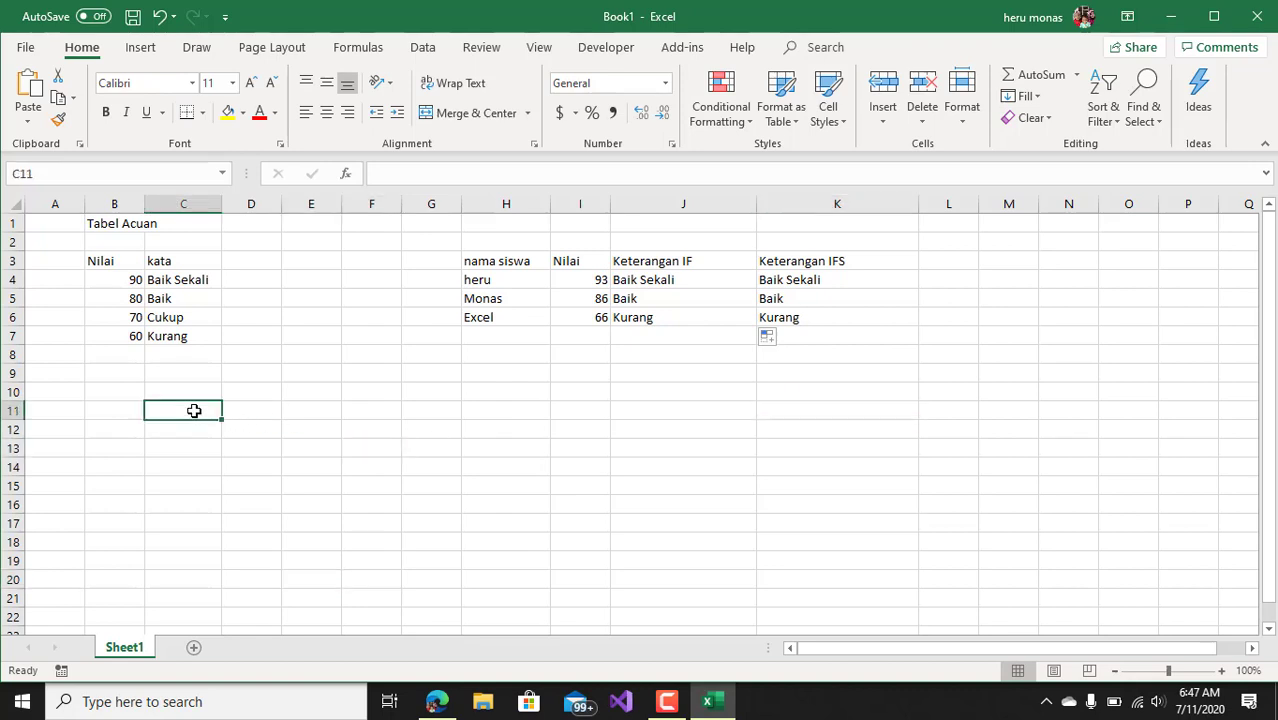
pyautogui.click(108, 423)
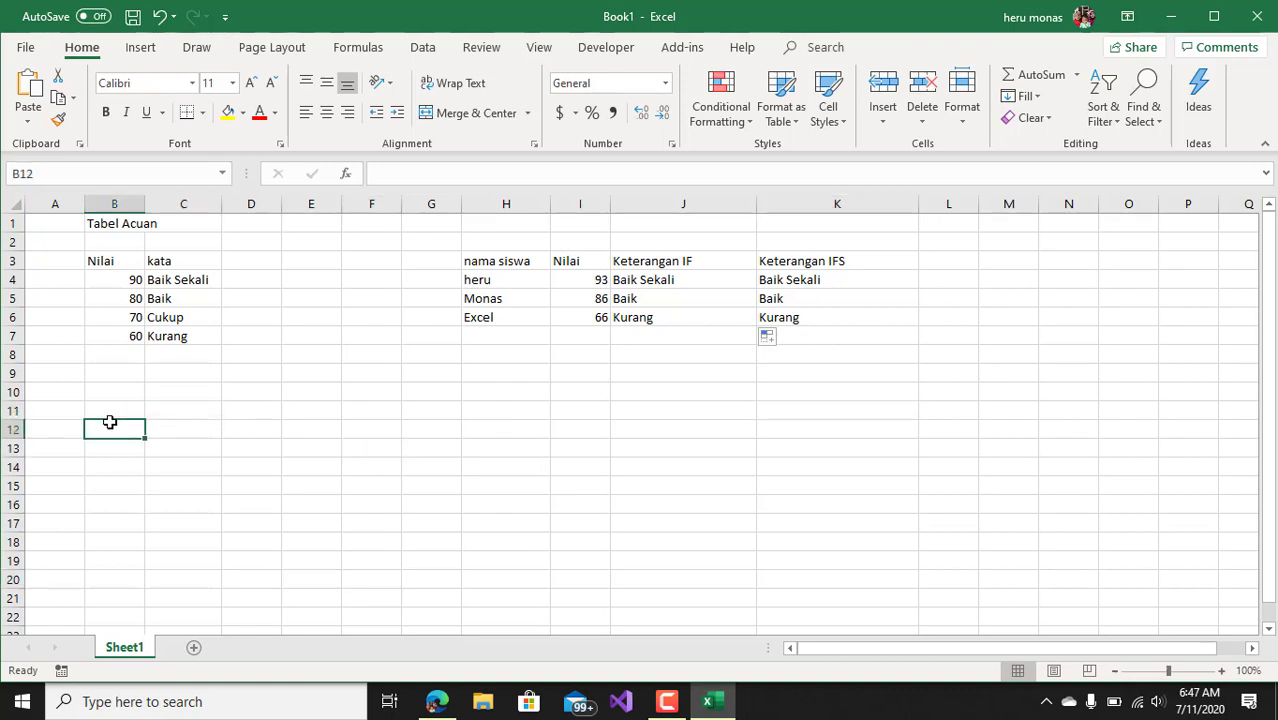
pyautogui.write('No')
pyautogui.press('Return')
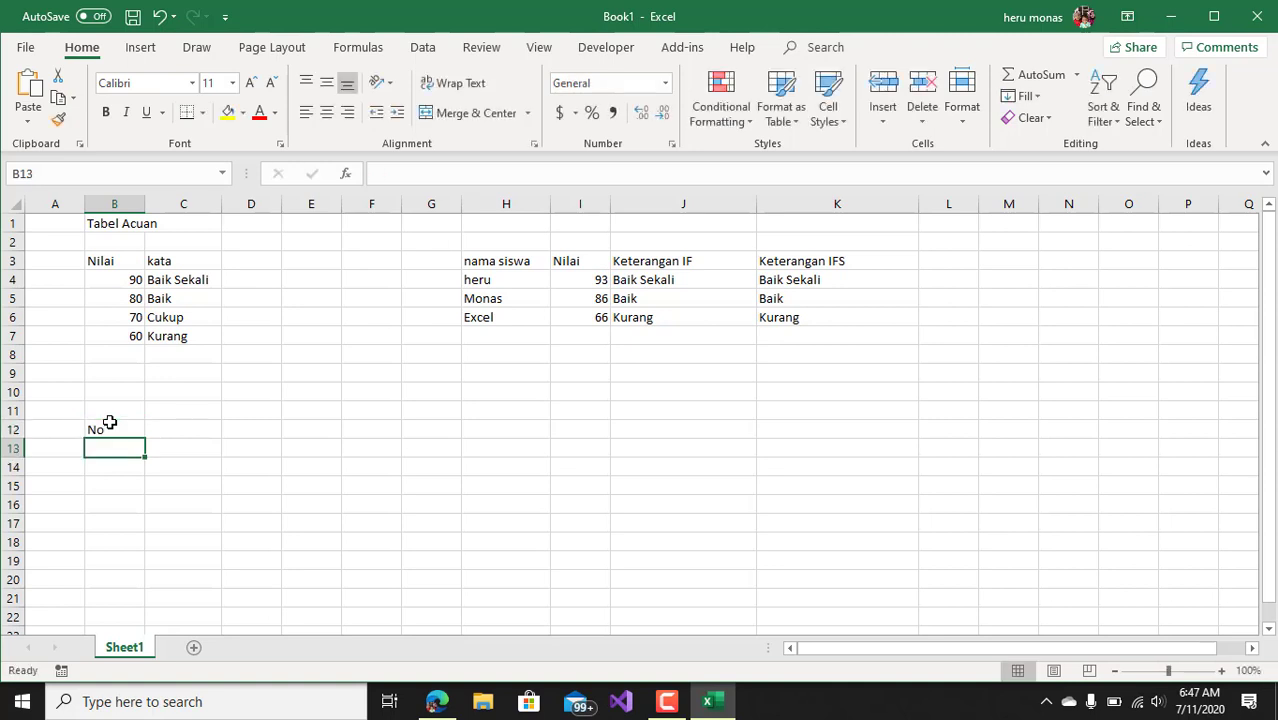
pyautogui.write('1 2 3 4 ')
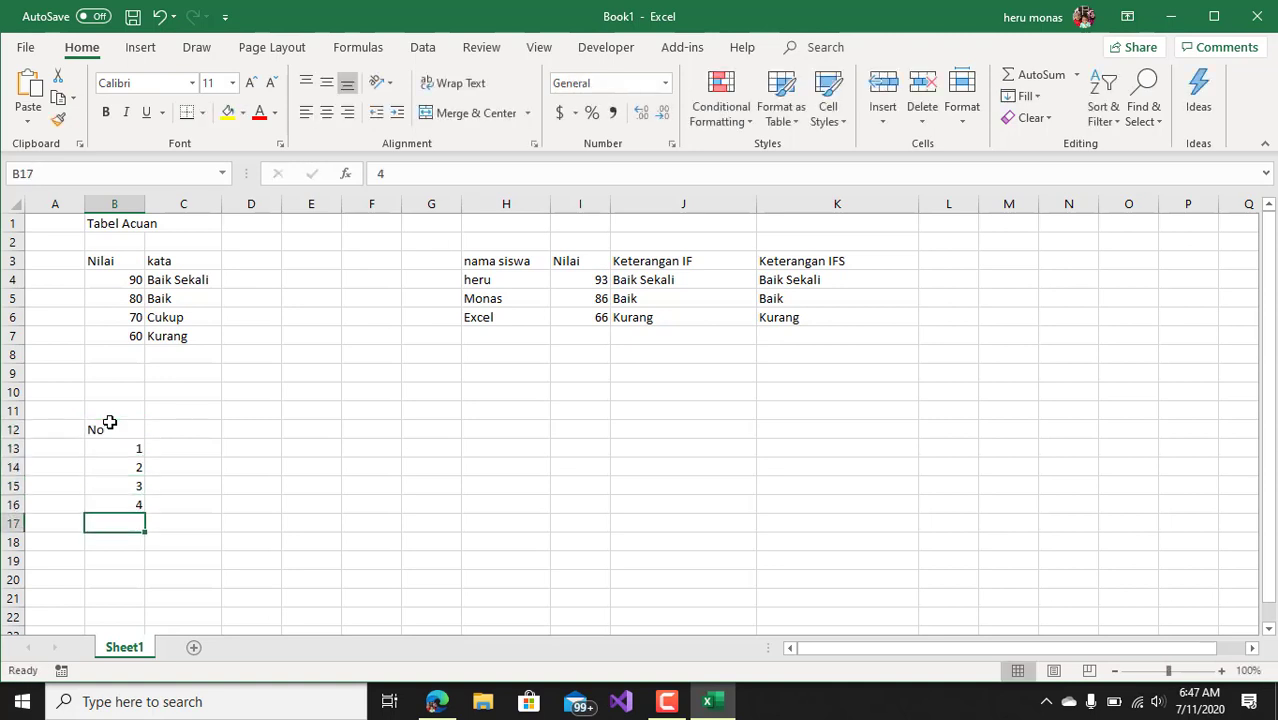
pyautogui.write('5')
pyautogui.press('Return')
# Enter the header "Nama" in C12, beside the "No" header.
pyautogui.press('Up')
pyautogui.press('Up')
pyautogui.press('Up')
pyautogui.press('Up')
pyautogui.press('Up')
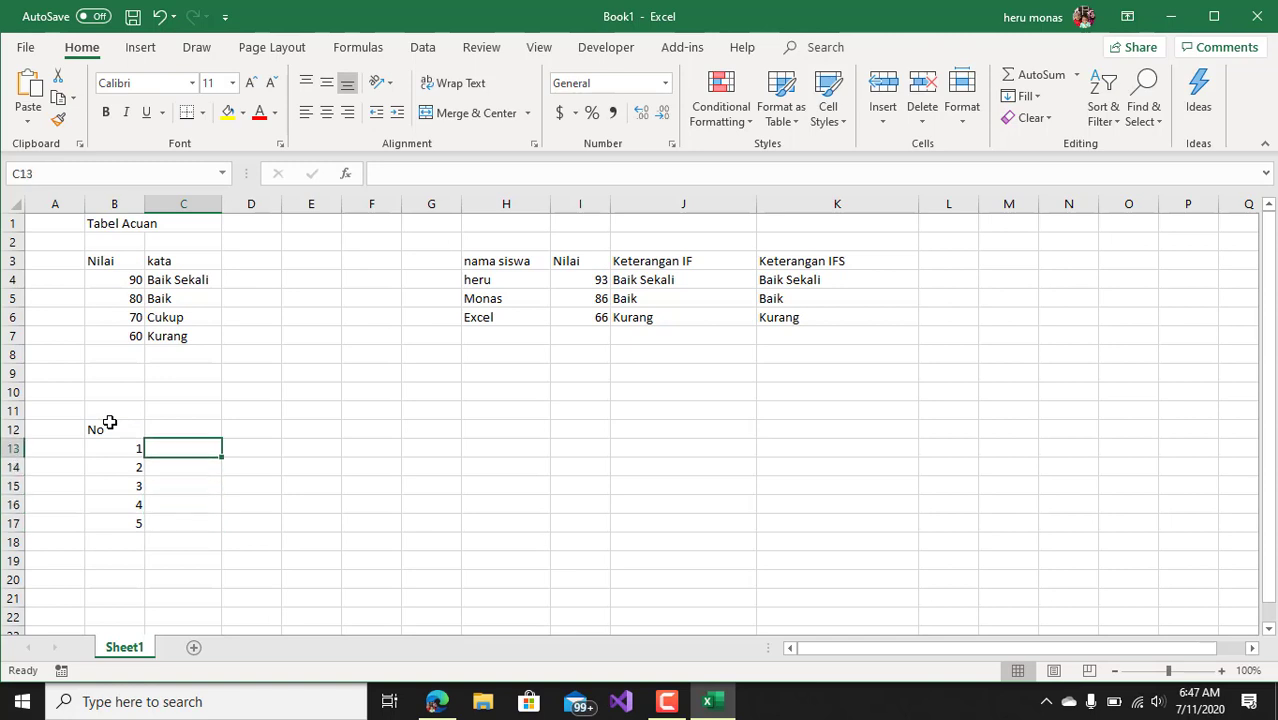
pyautogui.write('Nama')
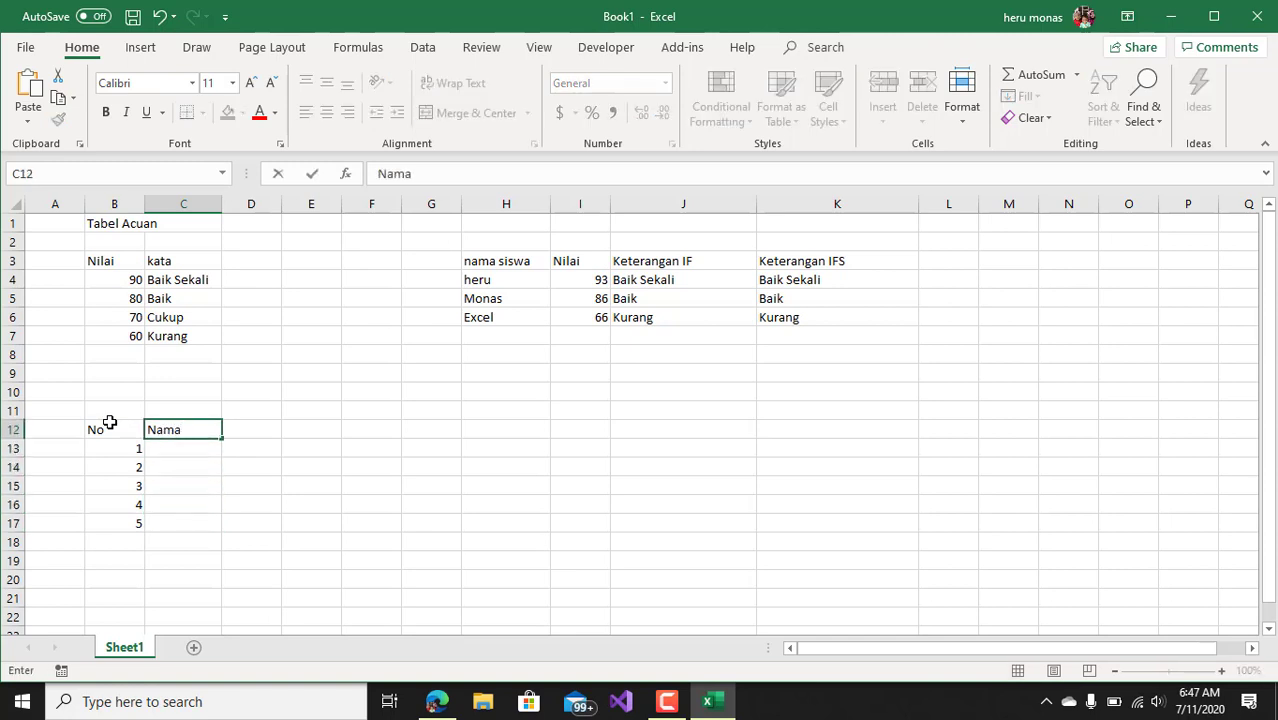
pyautogui.press('Return')
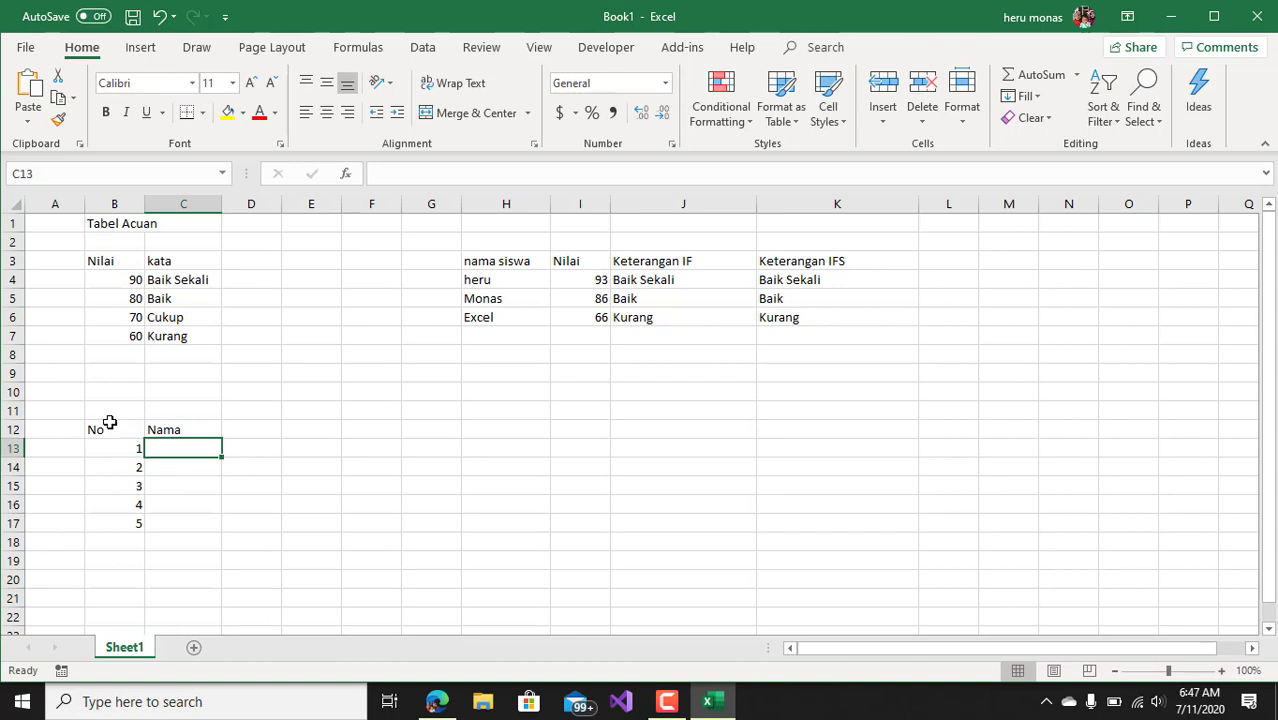
pyautogui.press('Up')
pyautogui.press('Right')
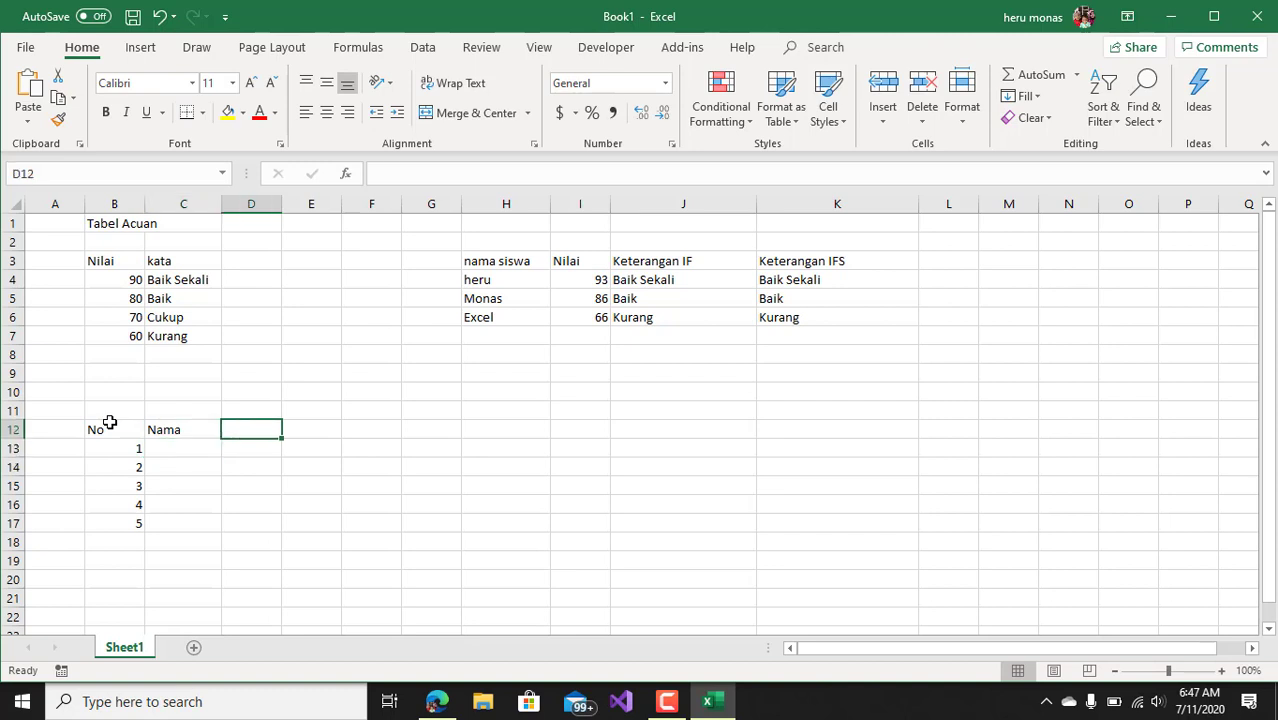
pyautogui.press('Left')
pyautogui.press('Down')
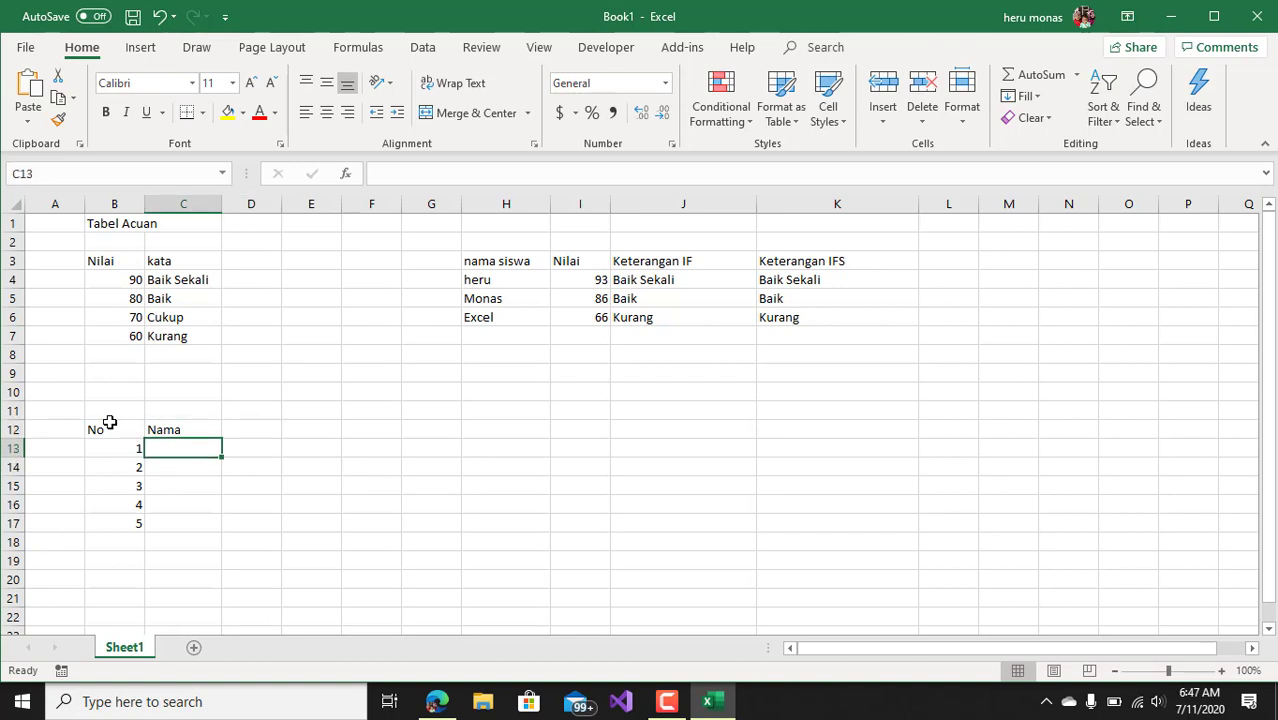
# Title the new table "Tabel absensi siswa" in B11.
pyautogui.click(106, 410)
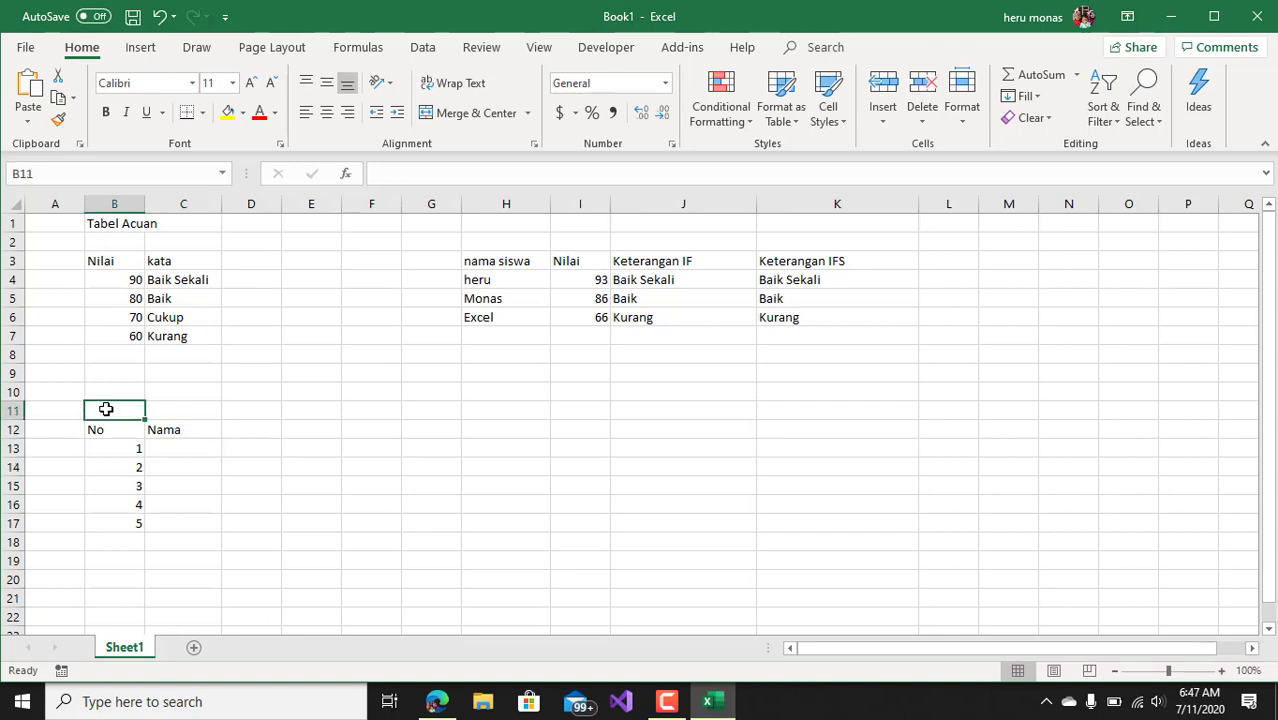
pyautogui.write('Tabel da')
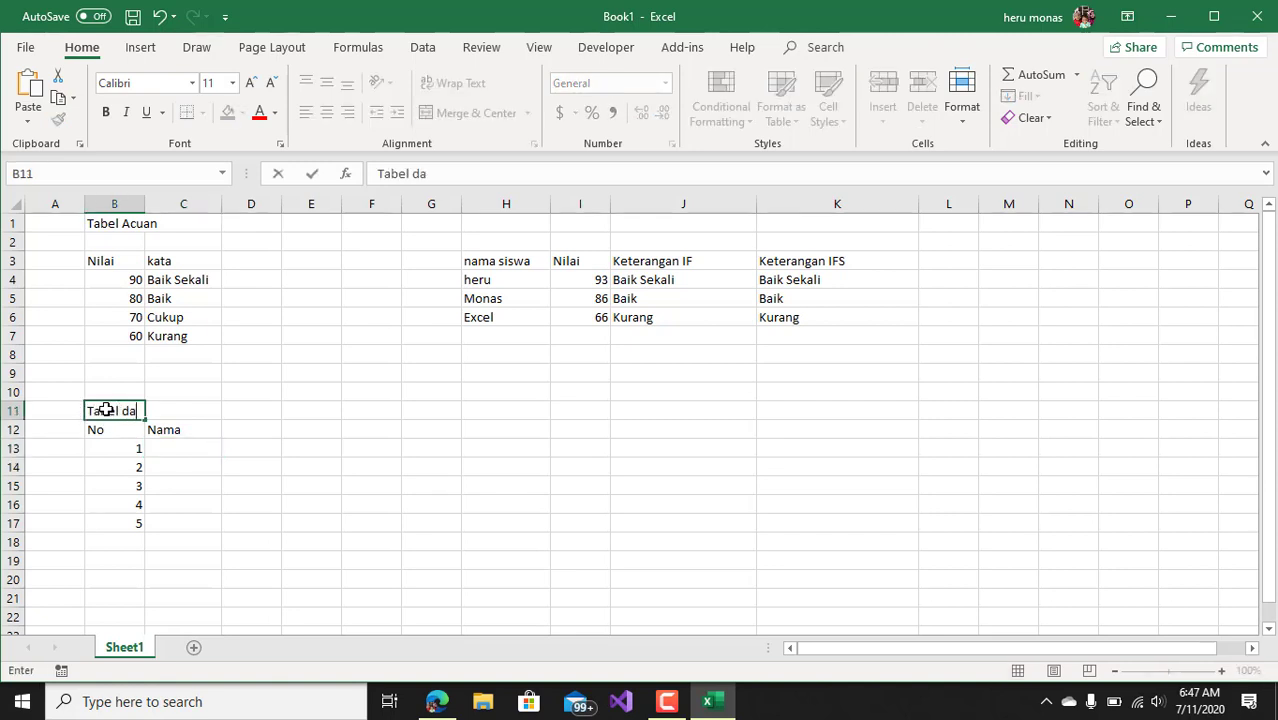
pyautogui.write('taaa')
pyautogui.press('BackSpace')
pyautogui.press('BackSpace')
pyautogui.press('BackSpace')
pyautogui.press('BackSpace')
pyautogui.press('BackSpace')
pyautogui.press('BackSpace')
pyautogui.write('absensi')
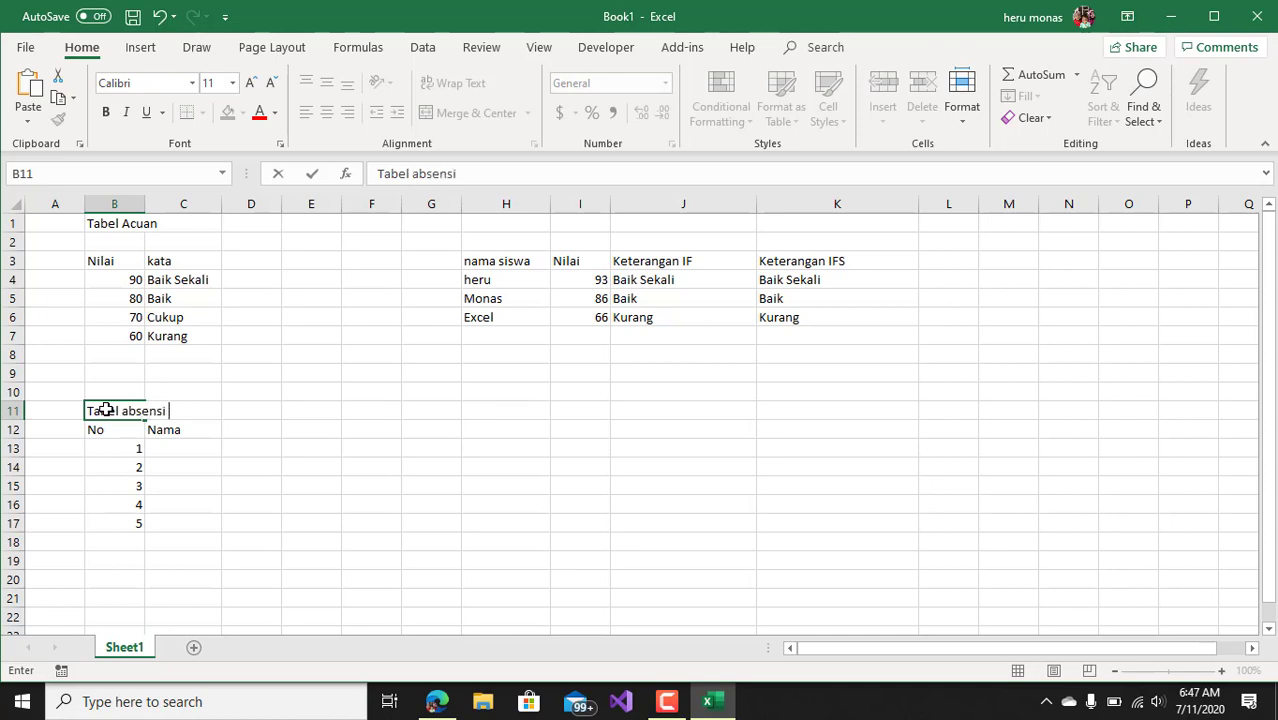
pyautogui.write(' siswa')
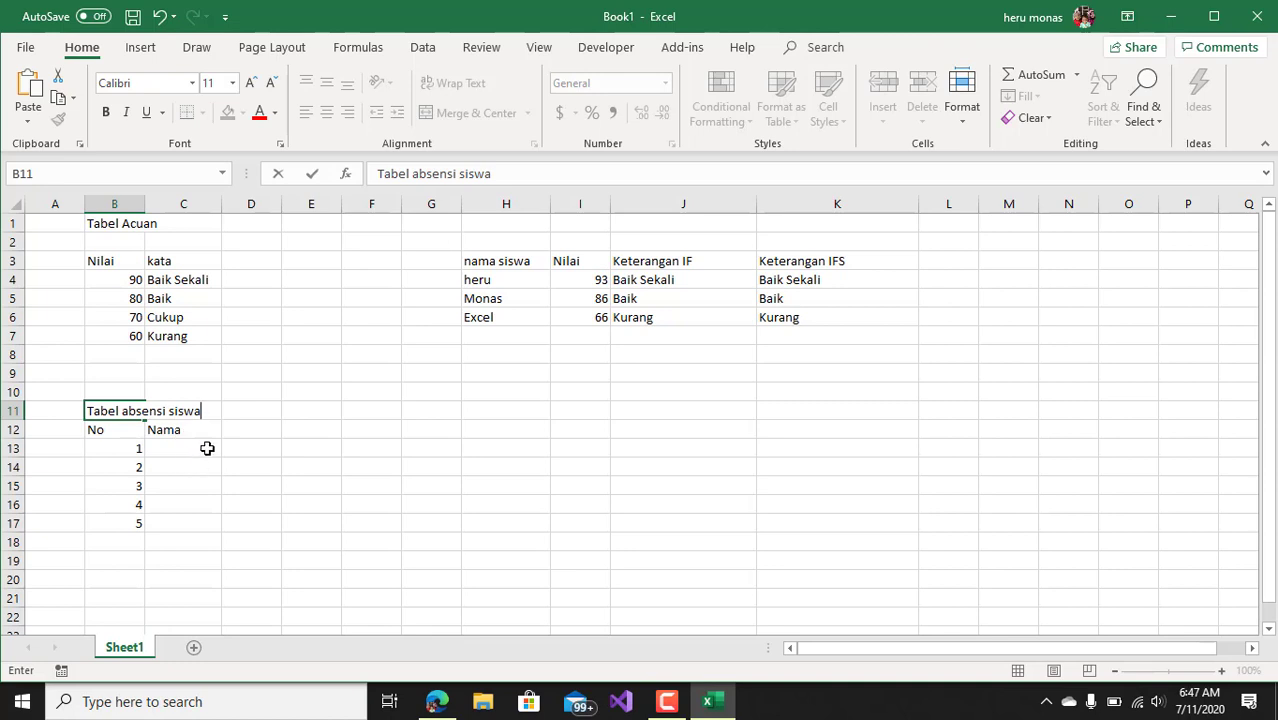
# Enter the first two students' names in C13:C14, and "Excel", "Indonesia" and "Power Pivot" in C15:C17.
pyautogui.click(207, 448)
pyautogui.write('Heru')
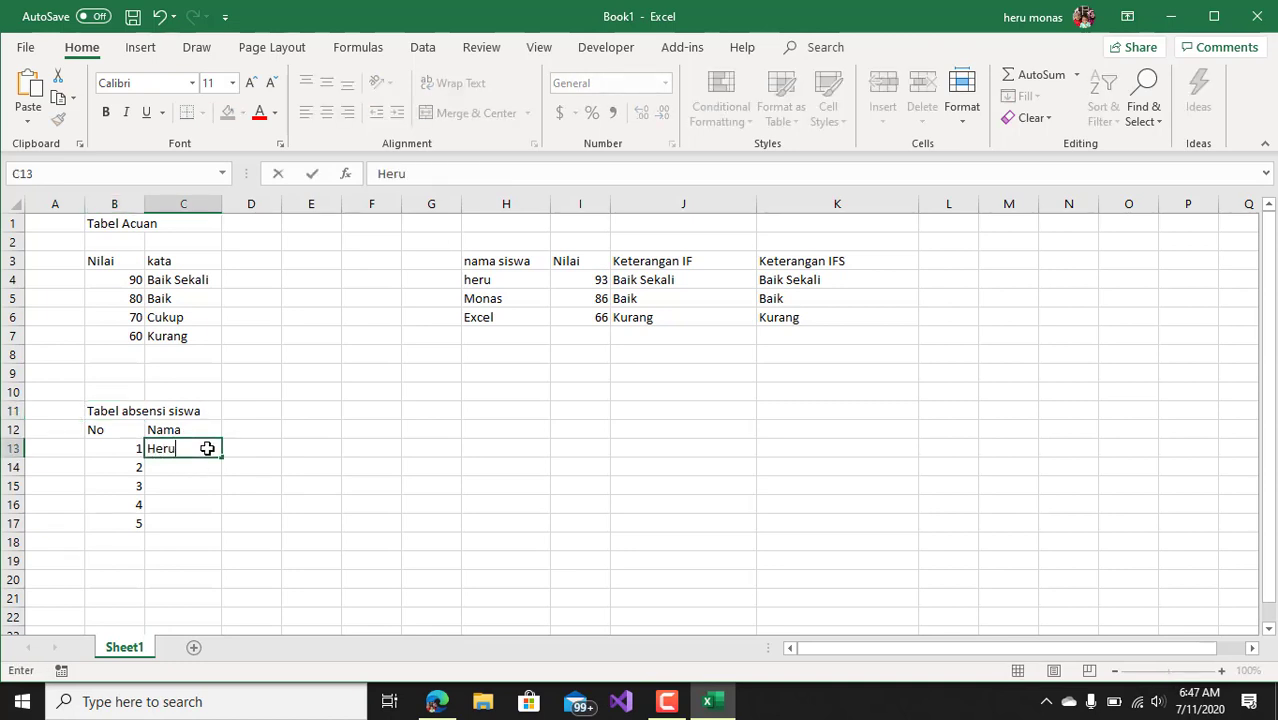
pyautogui.press('Return')
pyautogui.write('Monas')
pyautogui.press('Return')
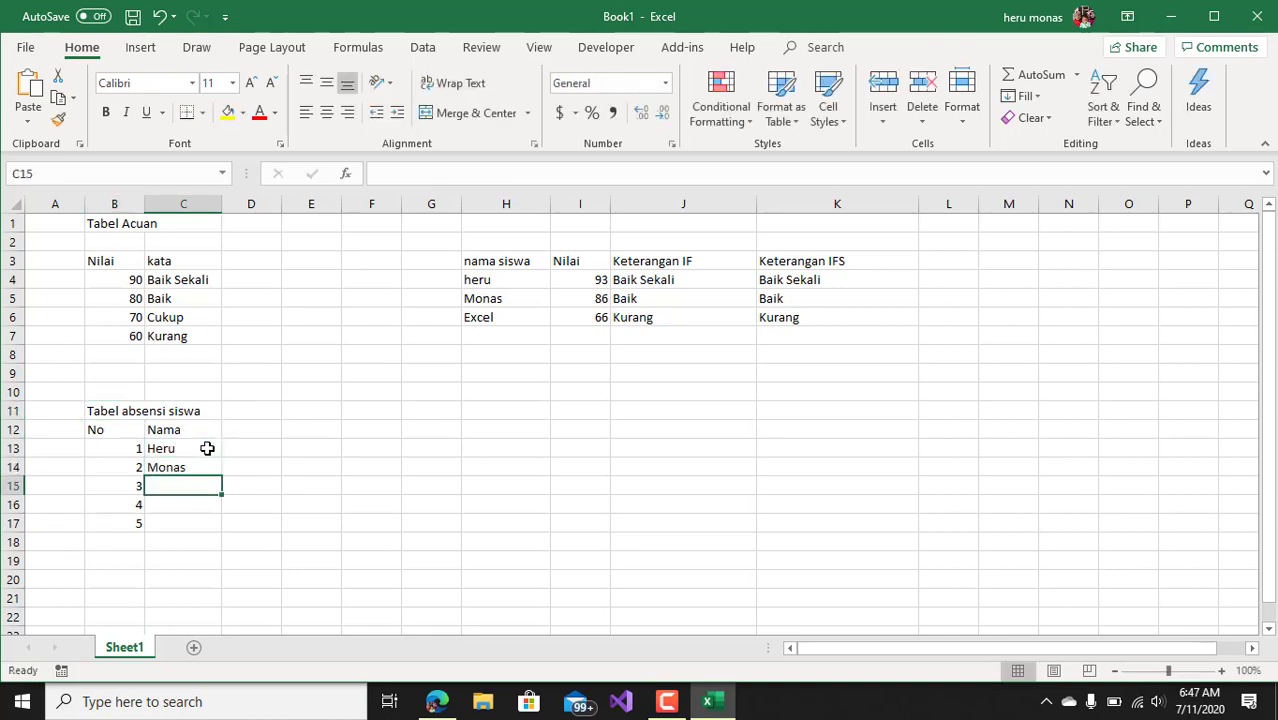
pyautogui.write('Excel')
pyautogui.press('Return')
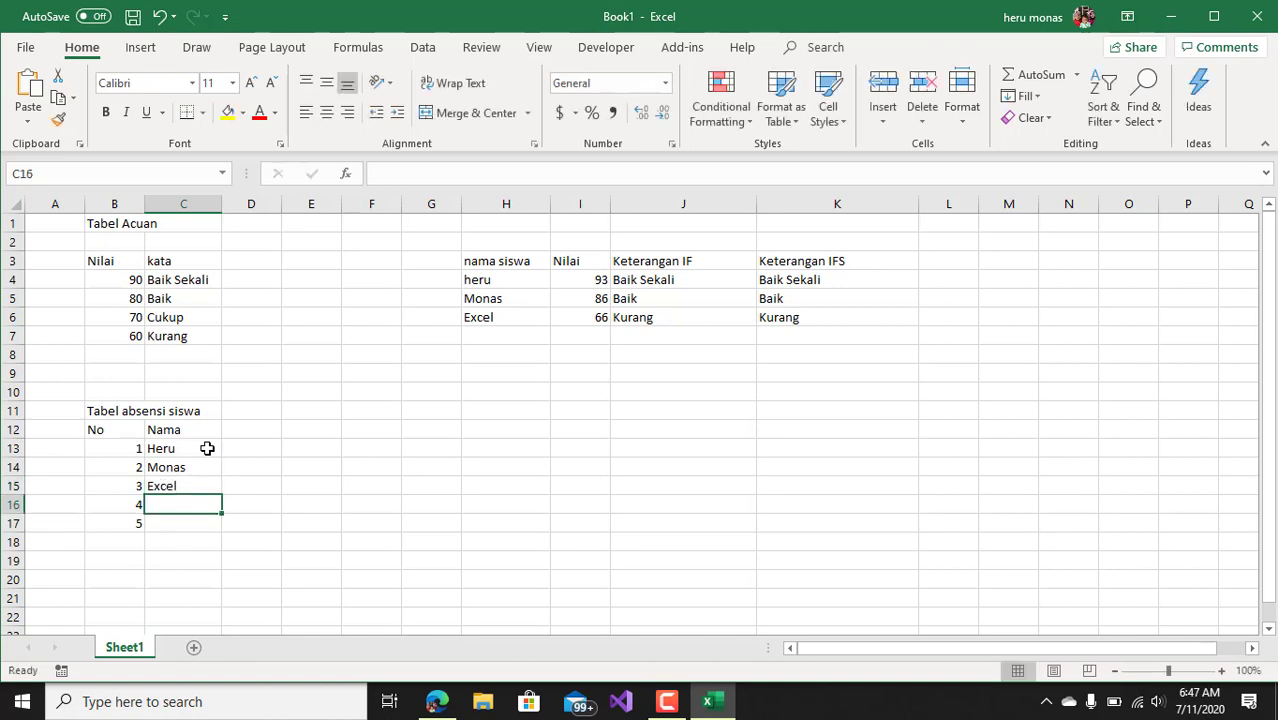
pyautogui.write('Indonesia')
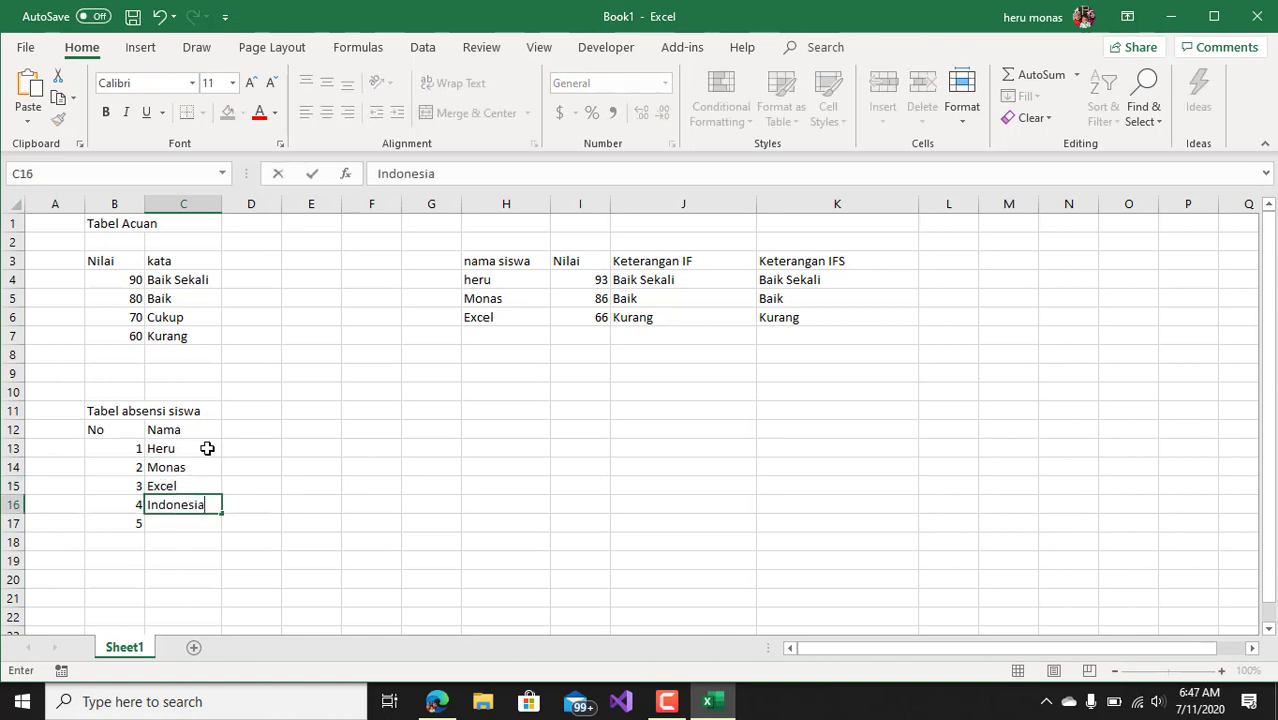
pyautogui.press('Return')
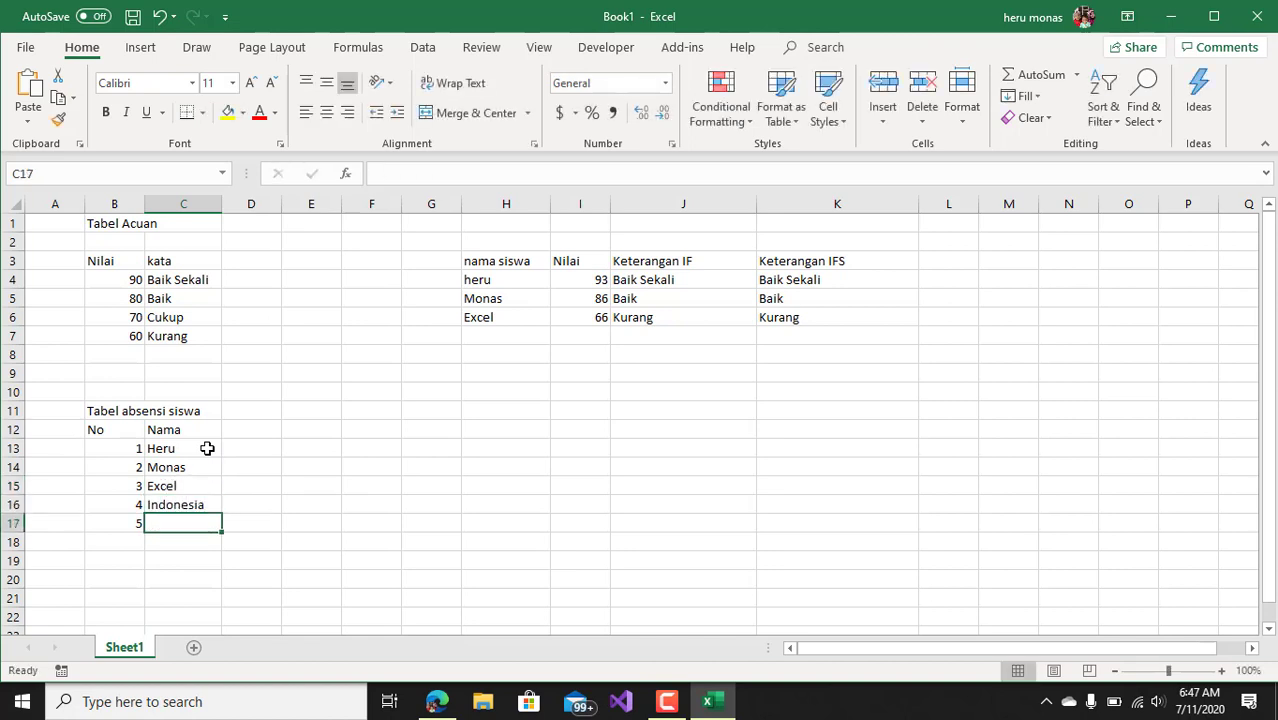
pyautogui.write('Power Pivot')
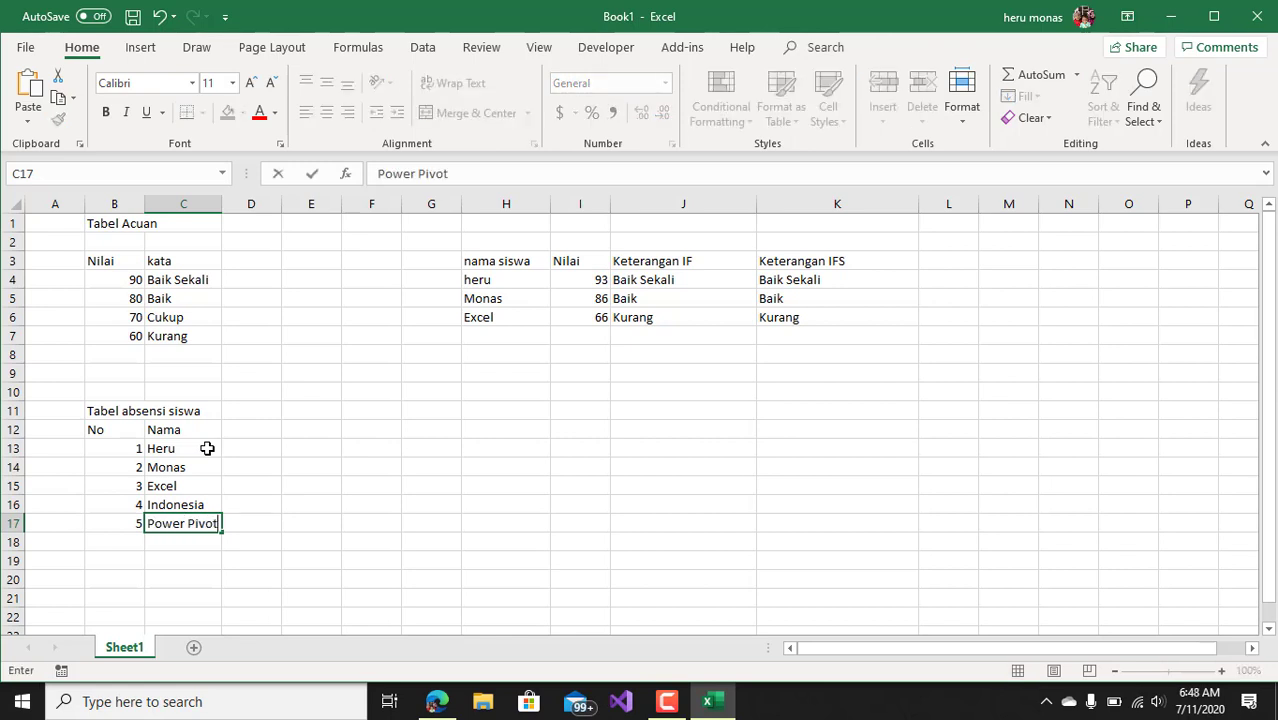
pyautogui.click(320, 448)
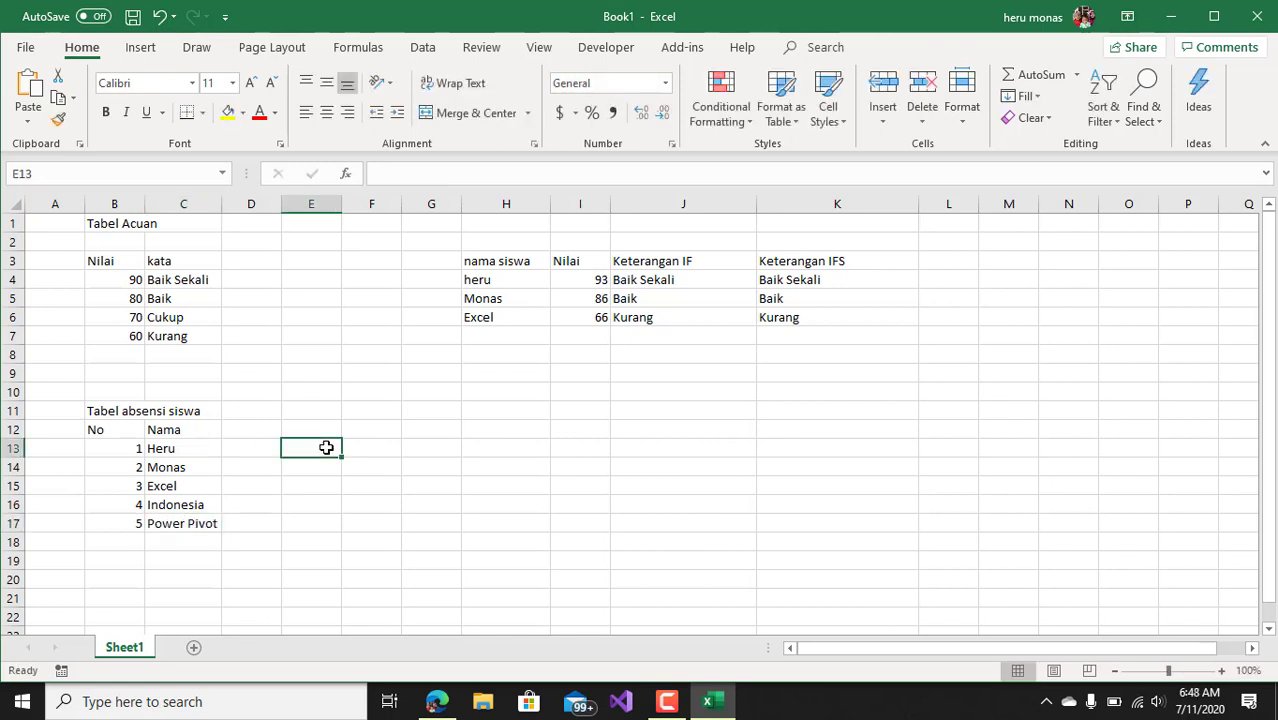
# Start a second table with the title "Data Nilai Sisa" in H11 and the header "No urut siswa" in H12.
pyautogui.click(484, 435)
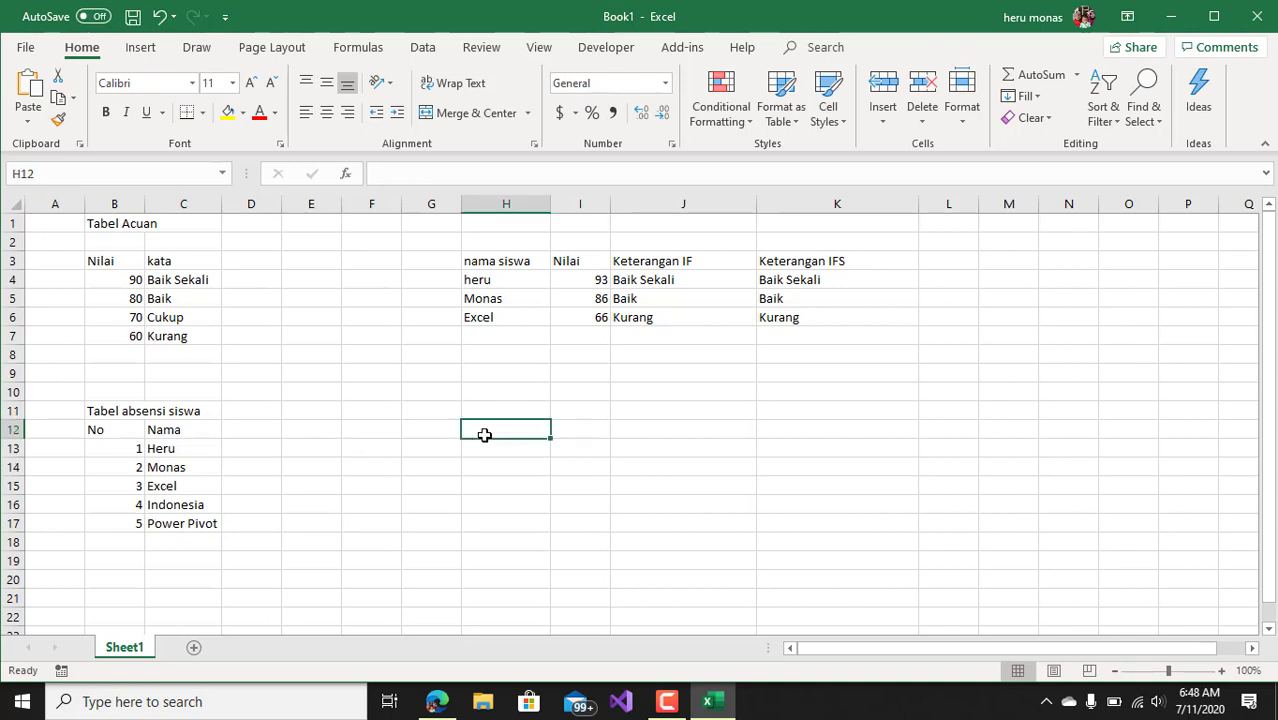
pyautogui.press('Up')
pyautogui.write('Data')
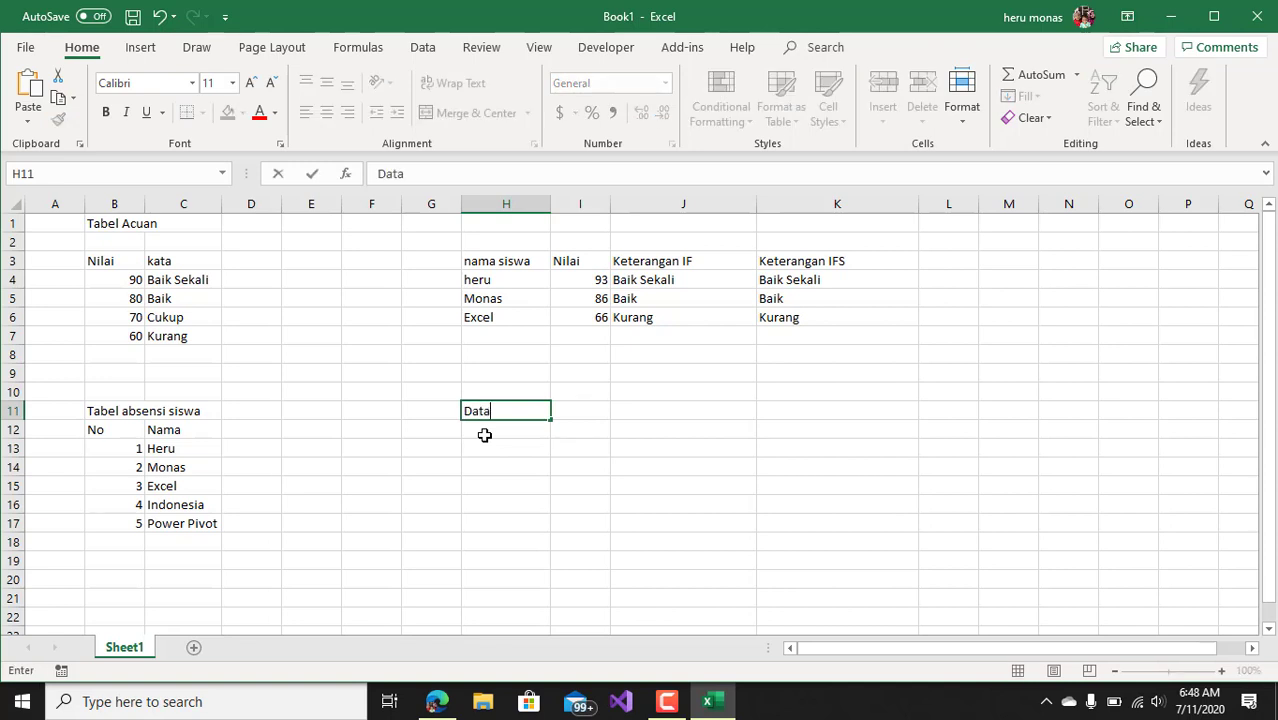
pyautogui.write(' Nilai Sisa')
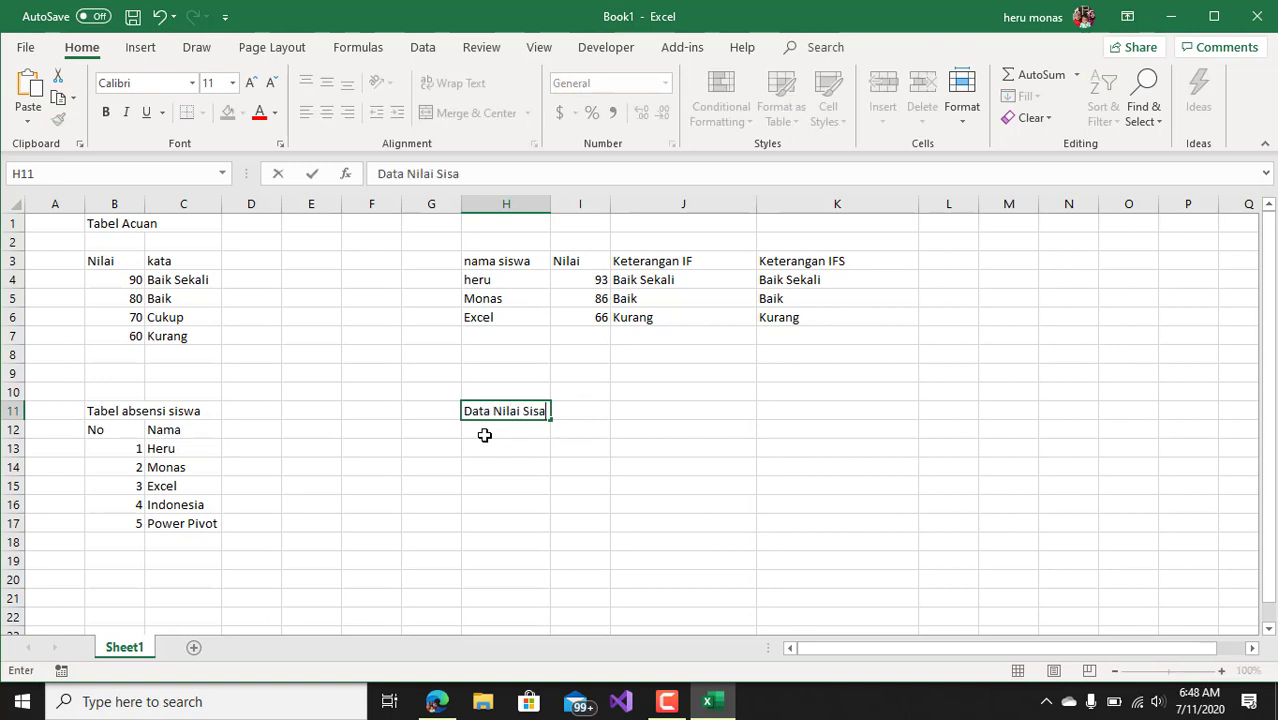
pyautogui.press('Return')
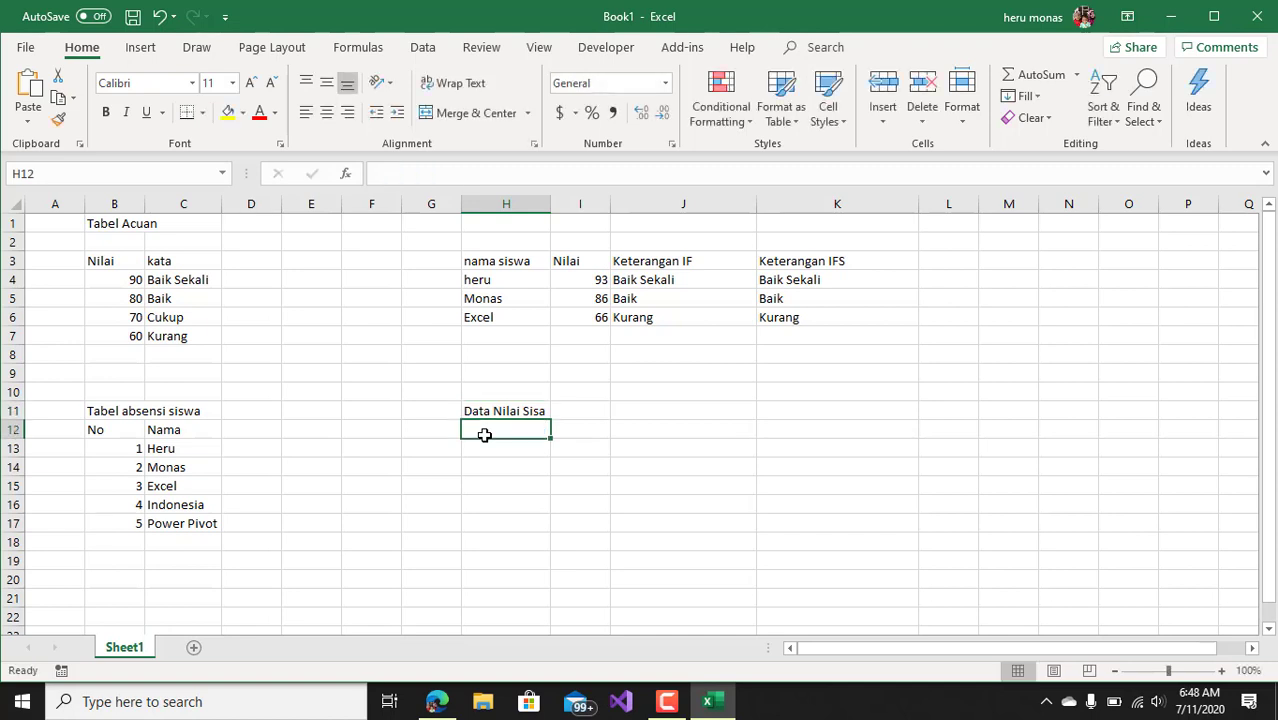
pyautogui.write('No')
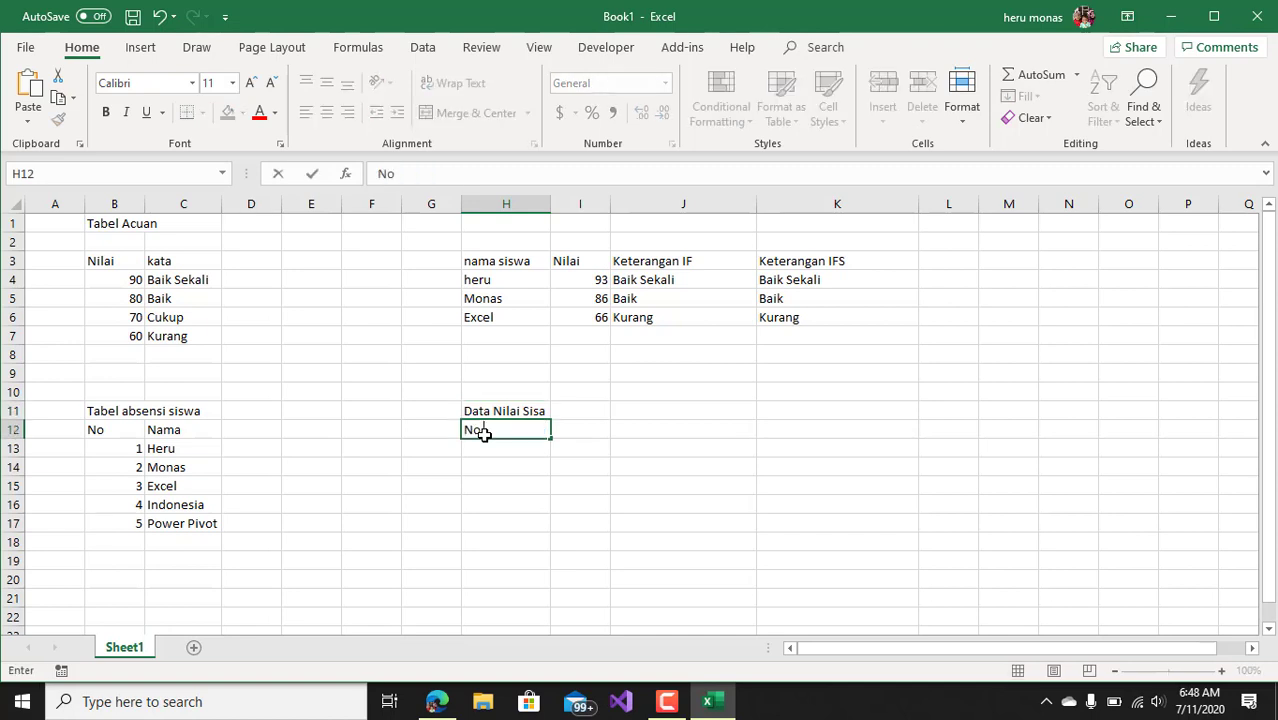
pyautogui.write(' urut siswa')
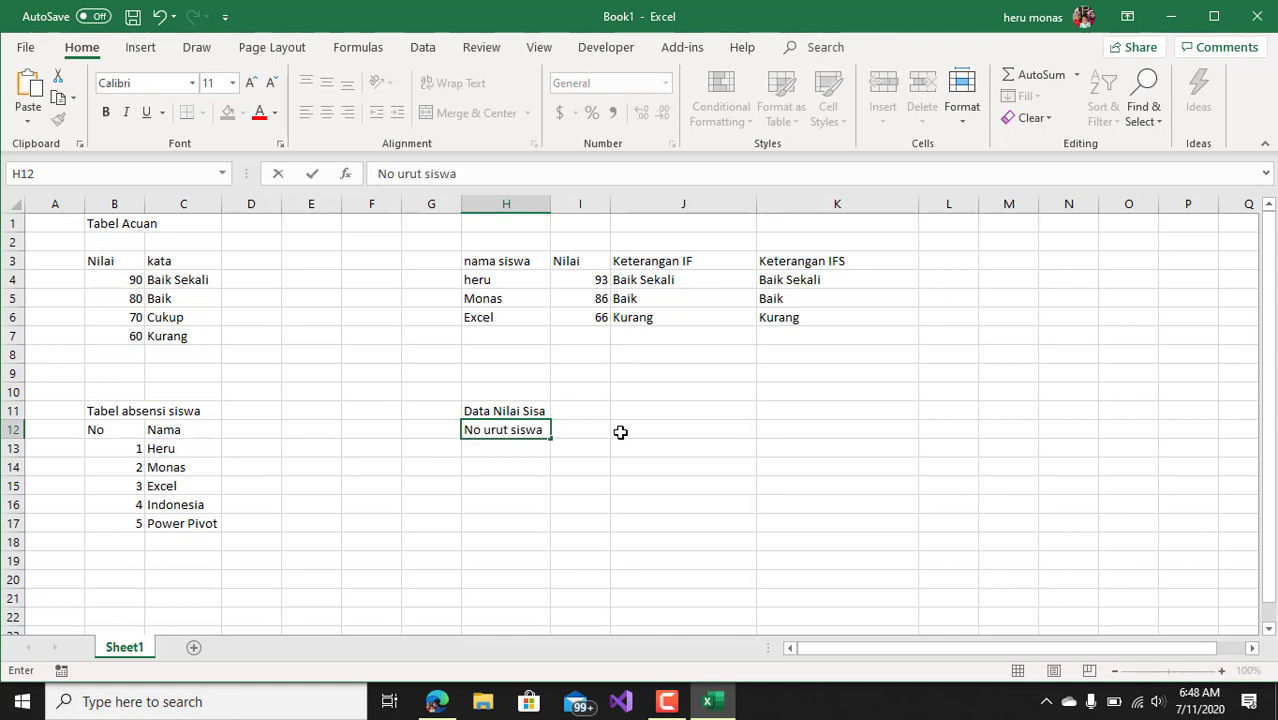
# Widen column I to about double its width and enter the header "Nama Siswa" in I12.
pyautogui.click(595, 430)
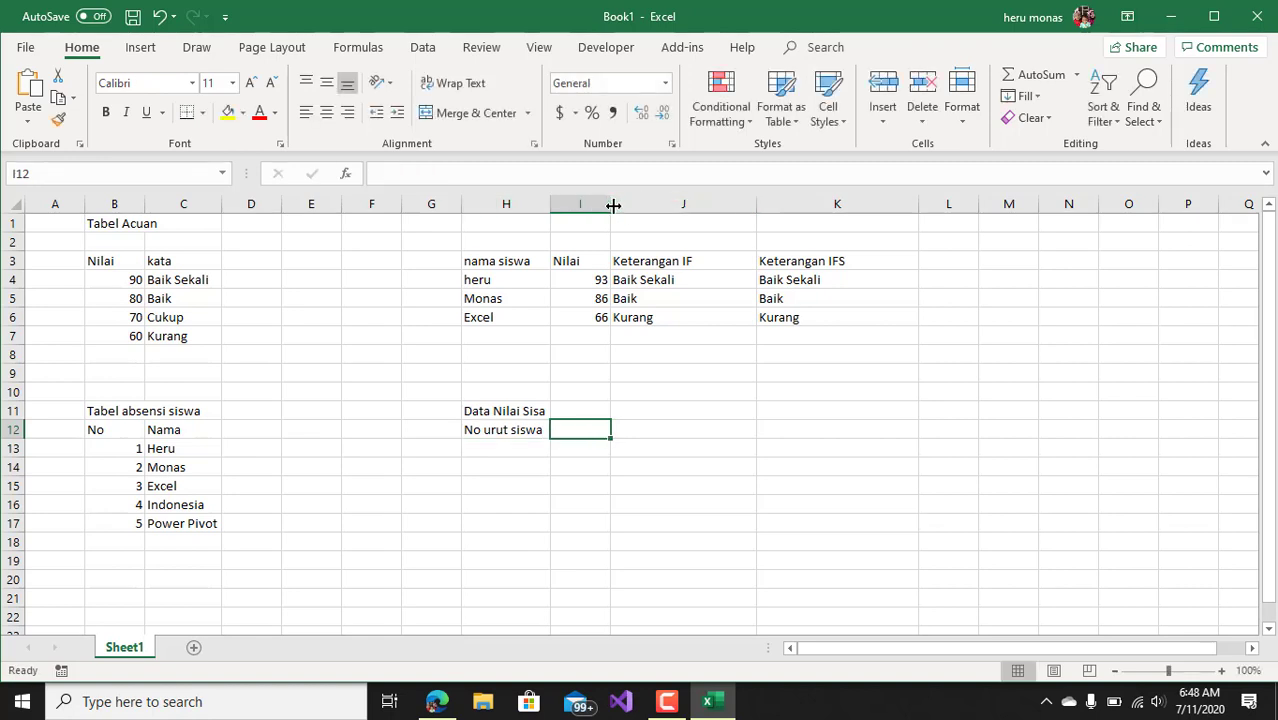
pyautogui.moveTo(610, 205); pyautogui.dragTo(676, 205)
pyautogui.write('Nama ')
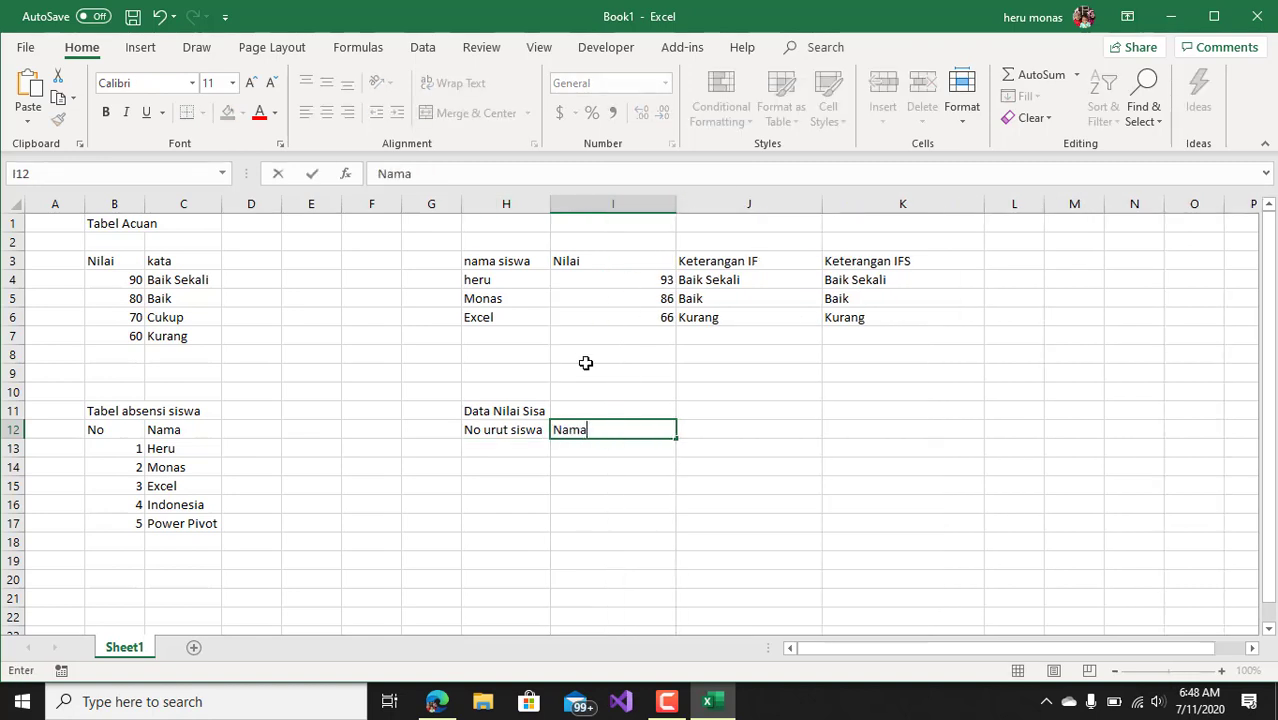
pyautogui.write('Siswa')
pyautogui.click(496, 446)
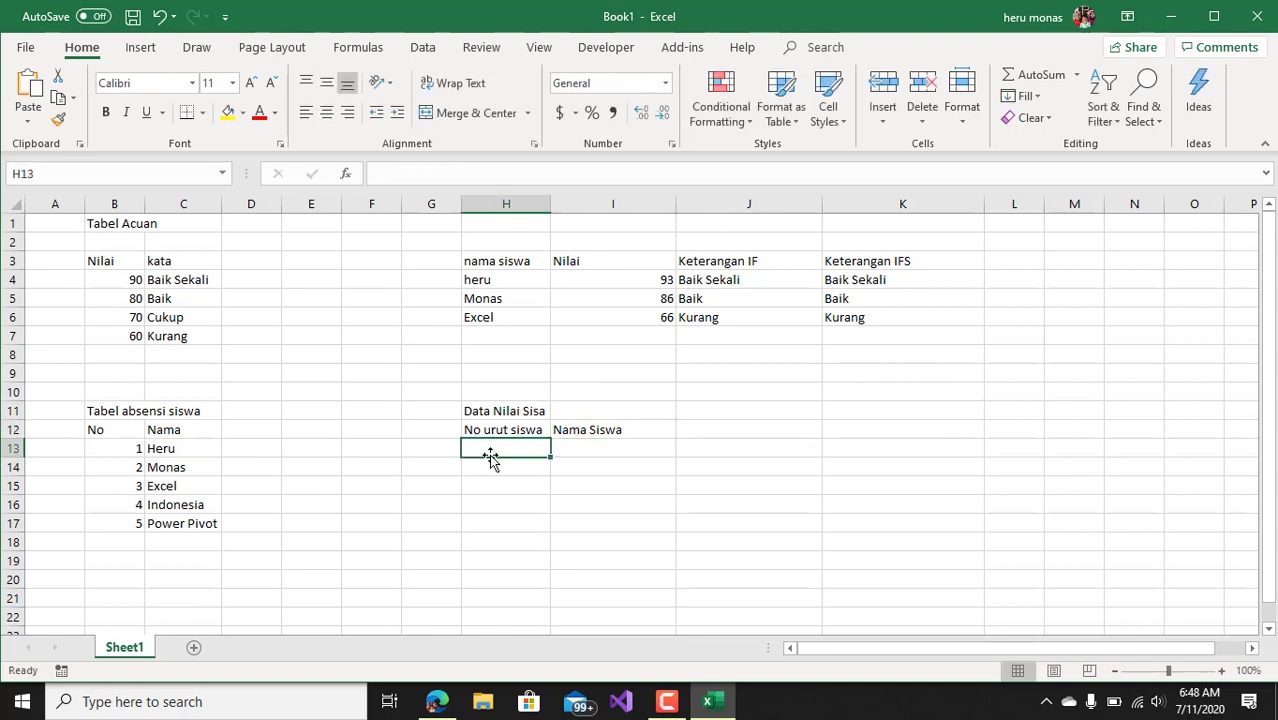
pyautogui.click(614, 457)
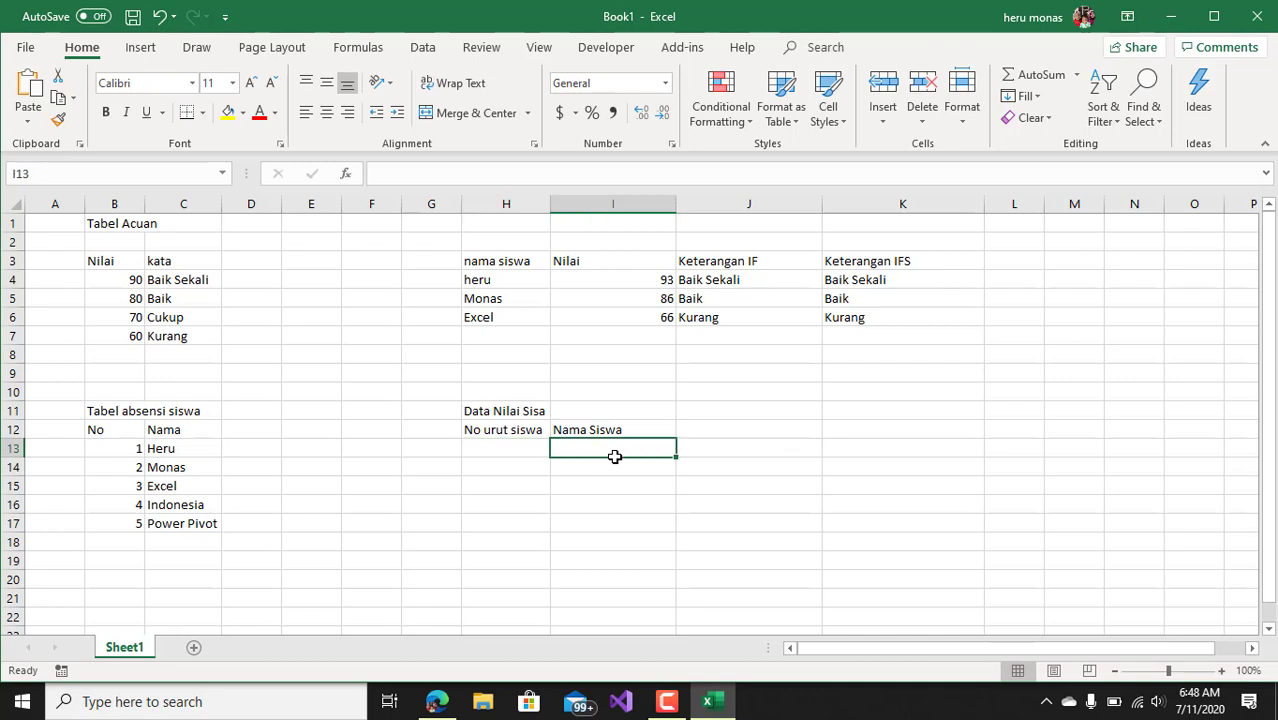
pyautogui.click(610, 488)
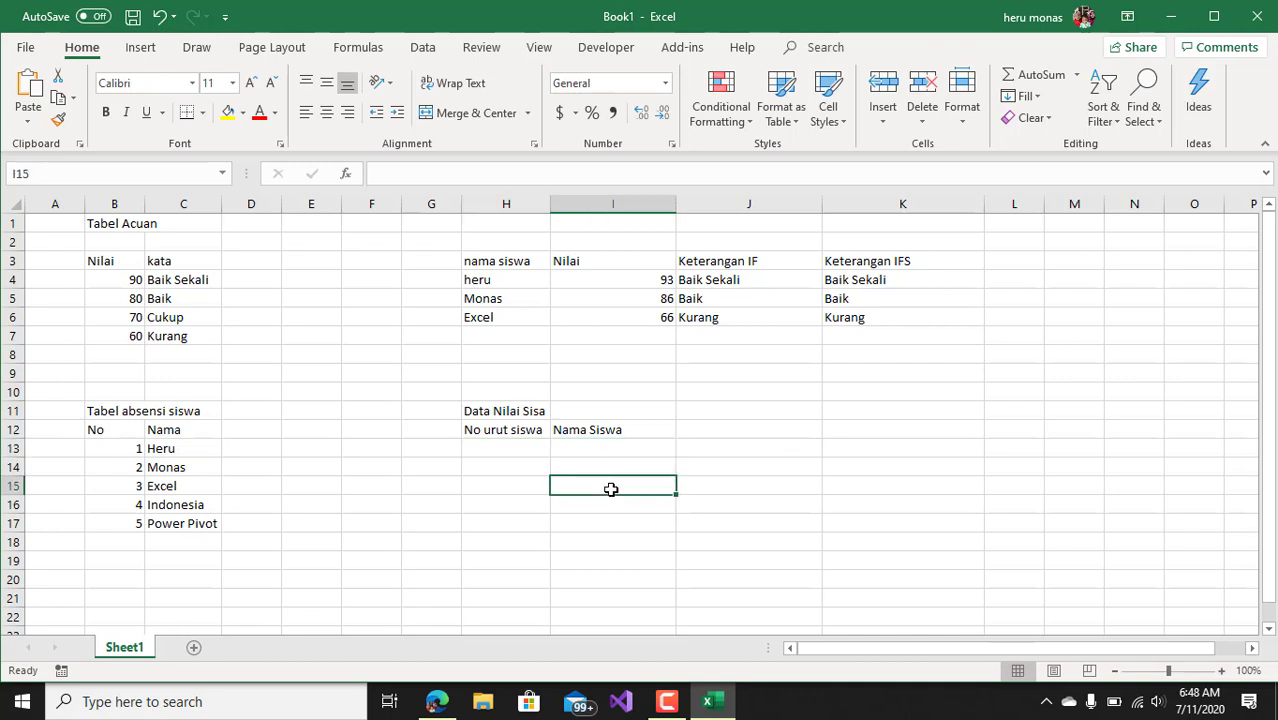
pyautogui.click(613, 450)
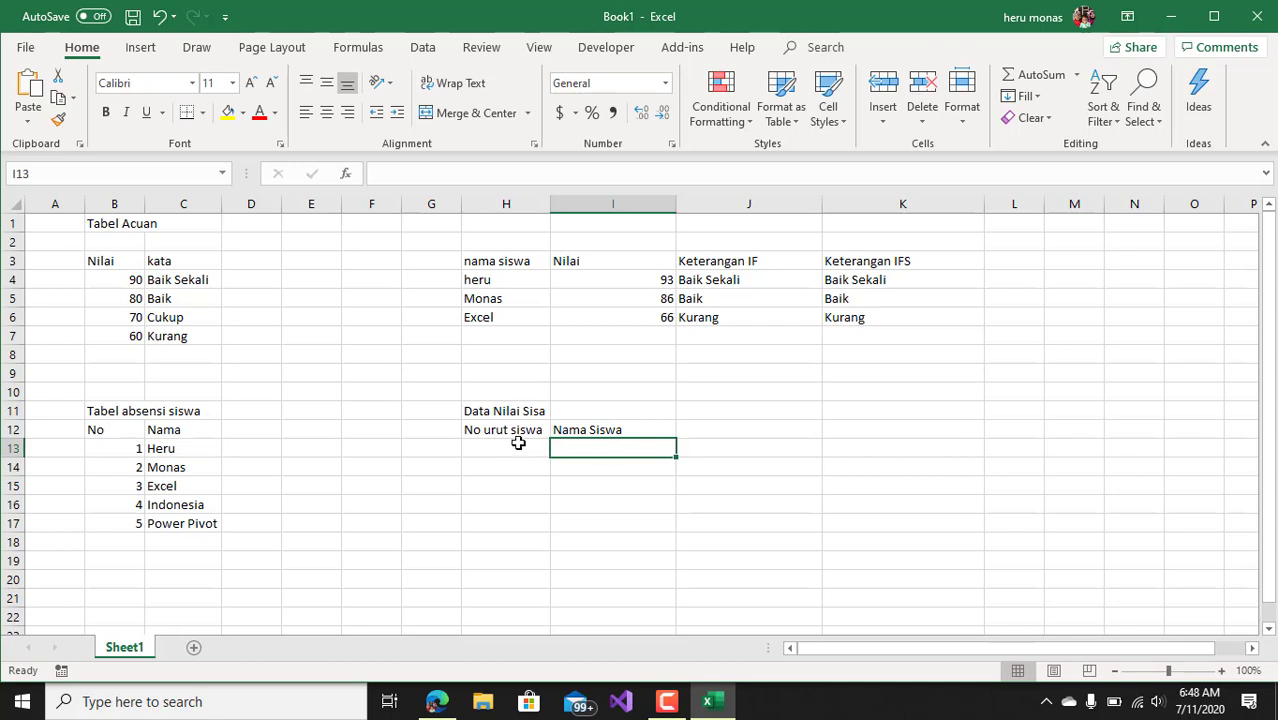
# Apply all borders to the Data Nilai Sisa table range H12:I17.
pyautogui.moveTo(516, 432); pyautogui.dragTo(628, 516)
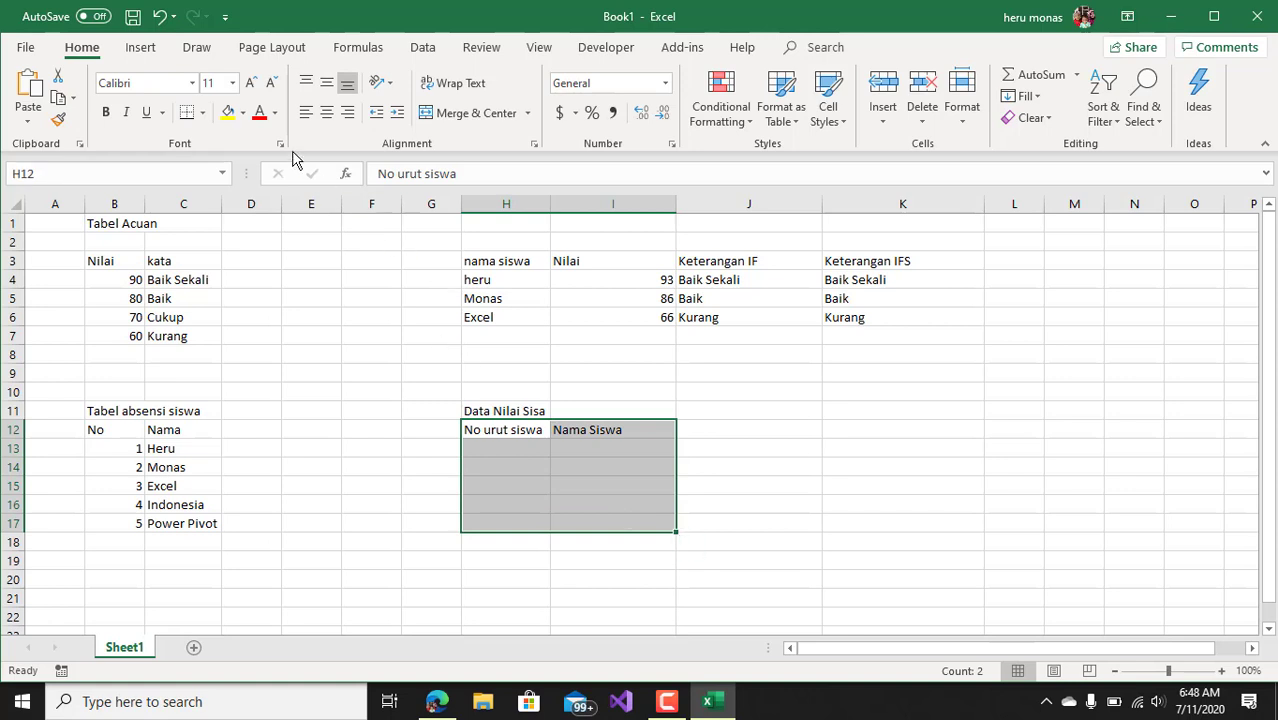
pyautogui.click(203, 118)
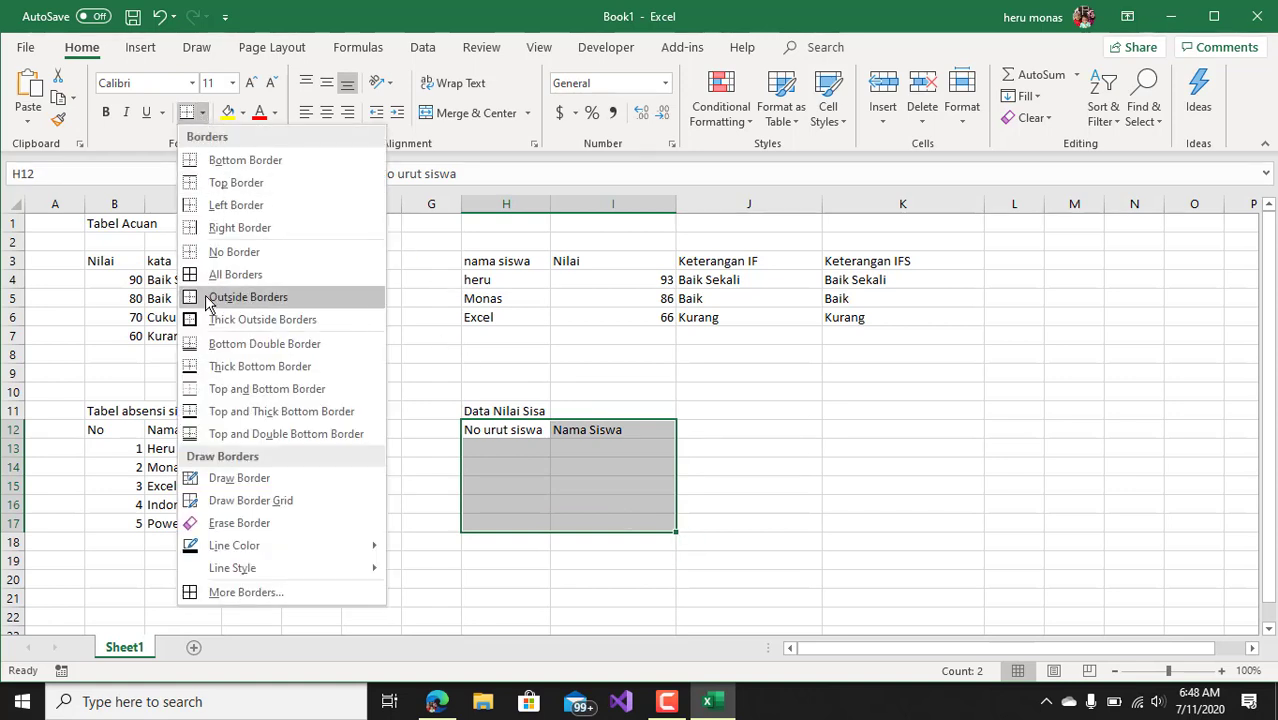
pyautogui.click(236, 278)
pyautogui.click(714, 518)
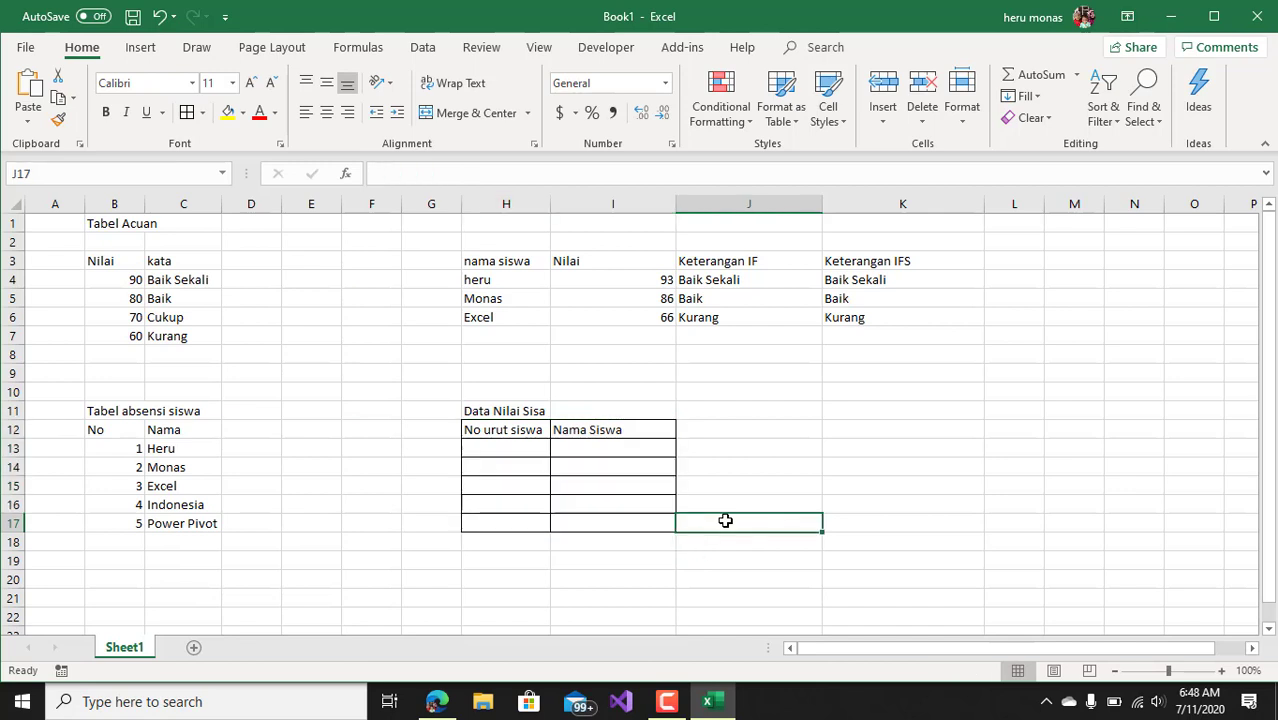
# Start an IFS formula in I13 whose first test, H13=B13, returns C13.
pyautogui.click(576, 453)
pyautogui.write('=IF(')
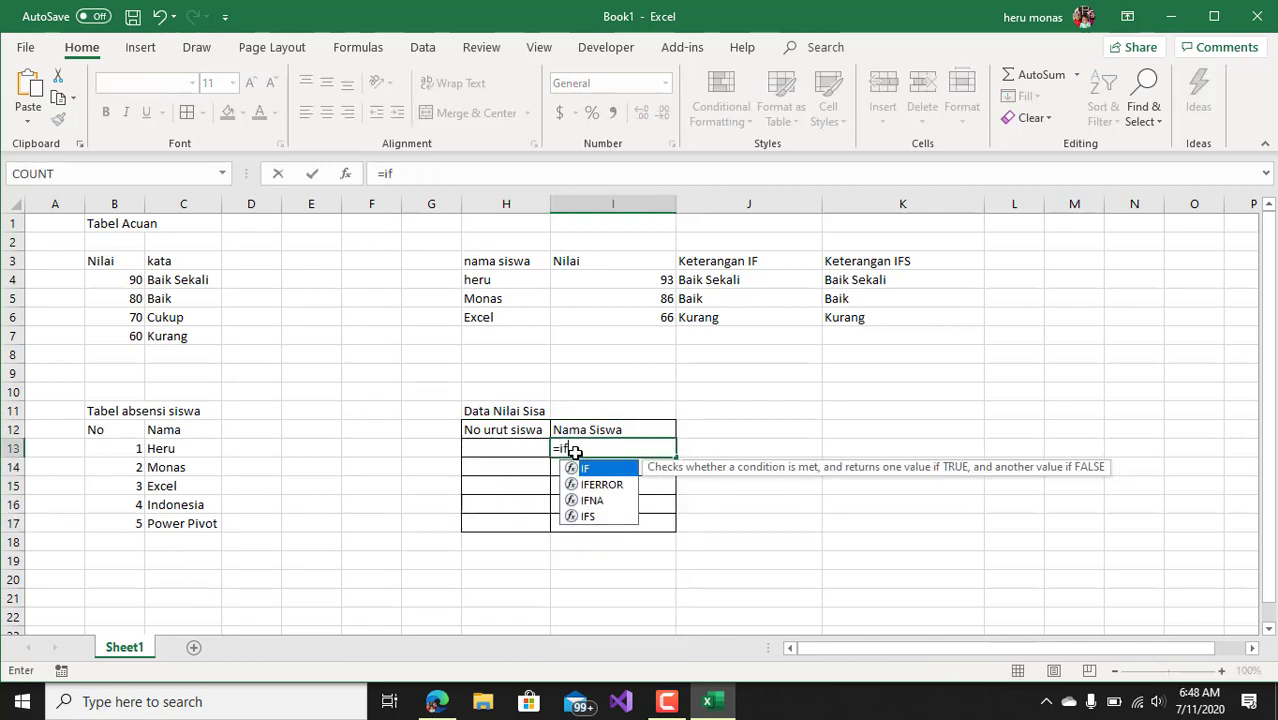
pyautogui.press('BackSpace')
pyautogui.press('BackSpace')
pyautogui.write('fs(')
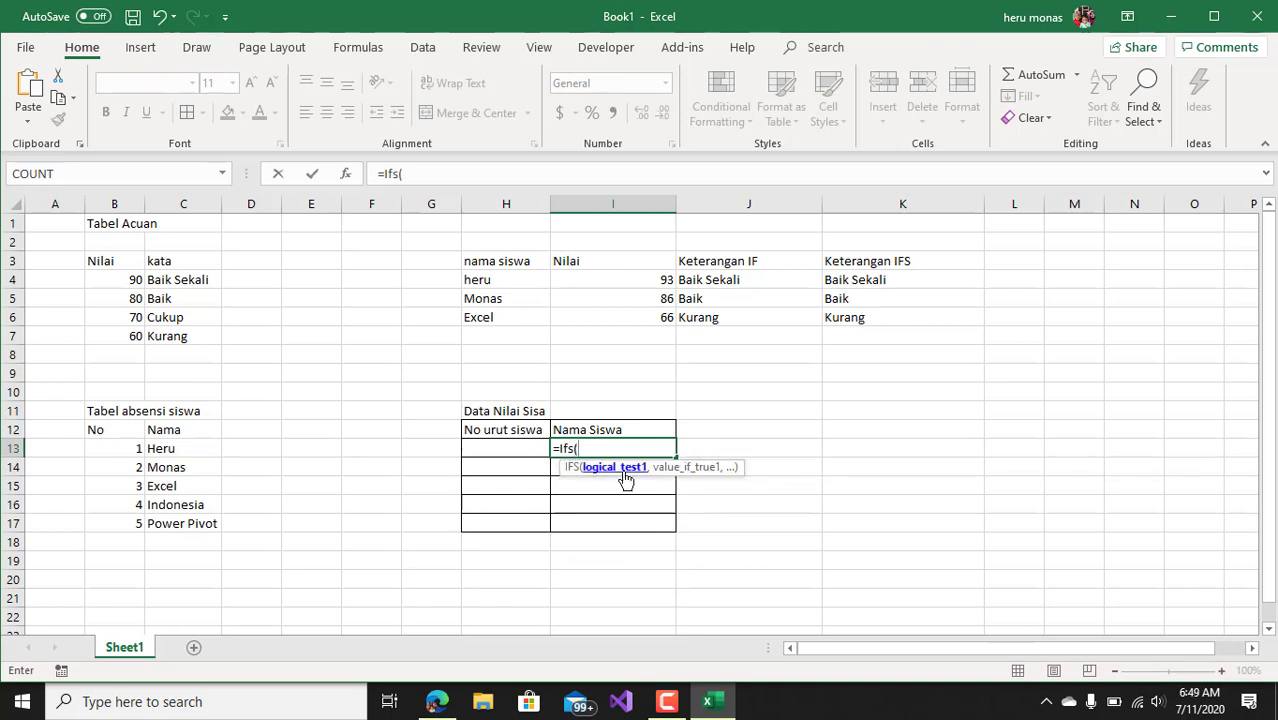
pyautogui.click(504, 452)
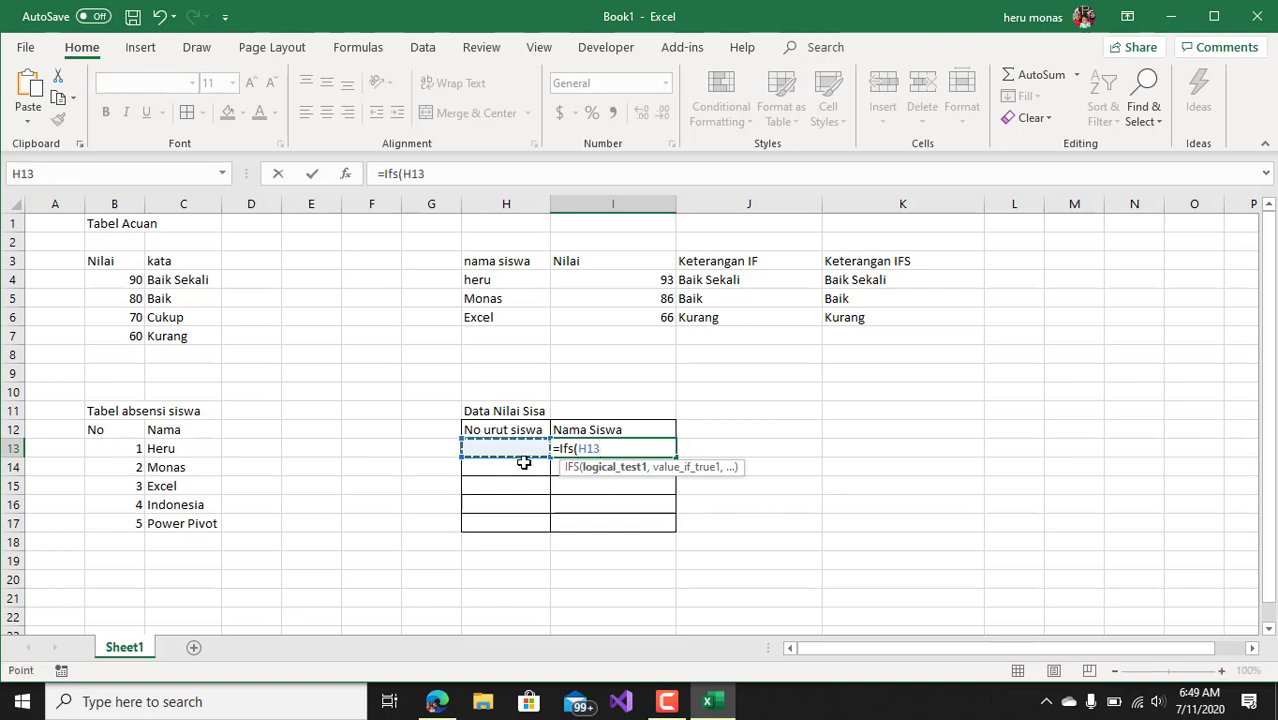
pyautogui.click(152, 448)
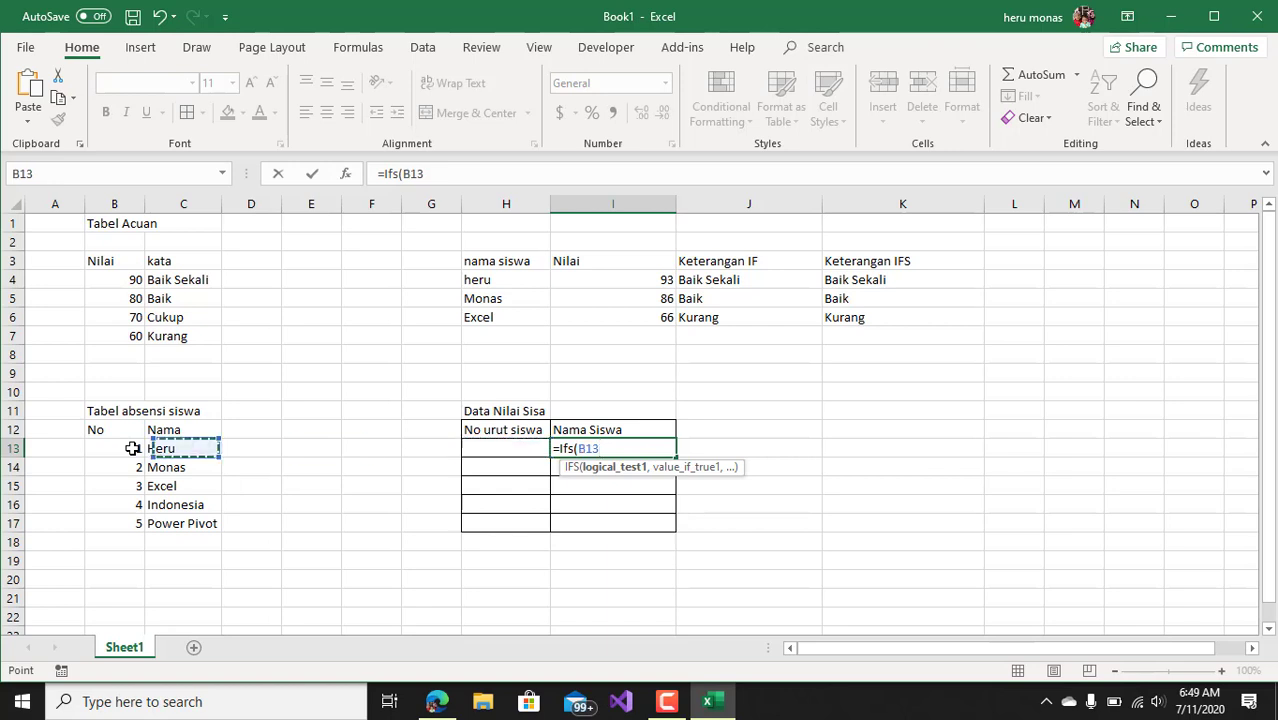
pyautogui.click(128, 448)
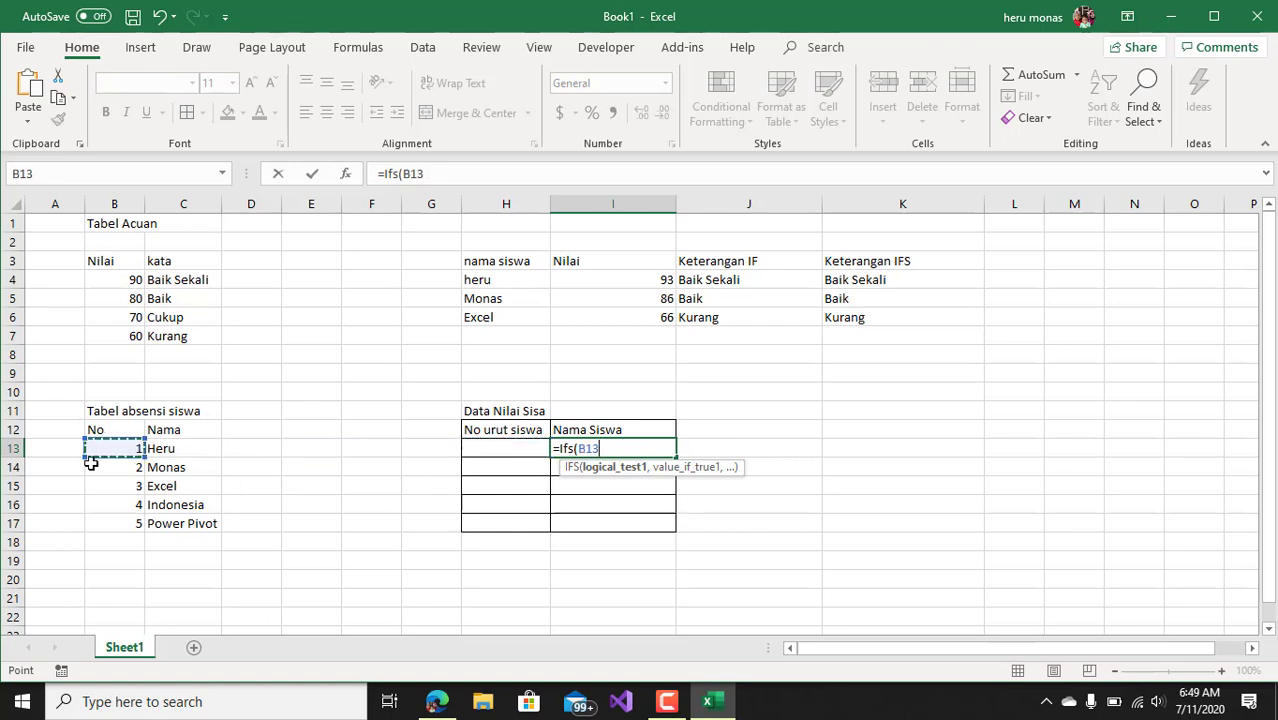
pyautogui.click(543, 448)
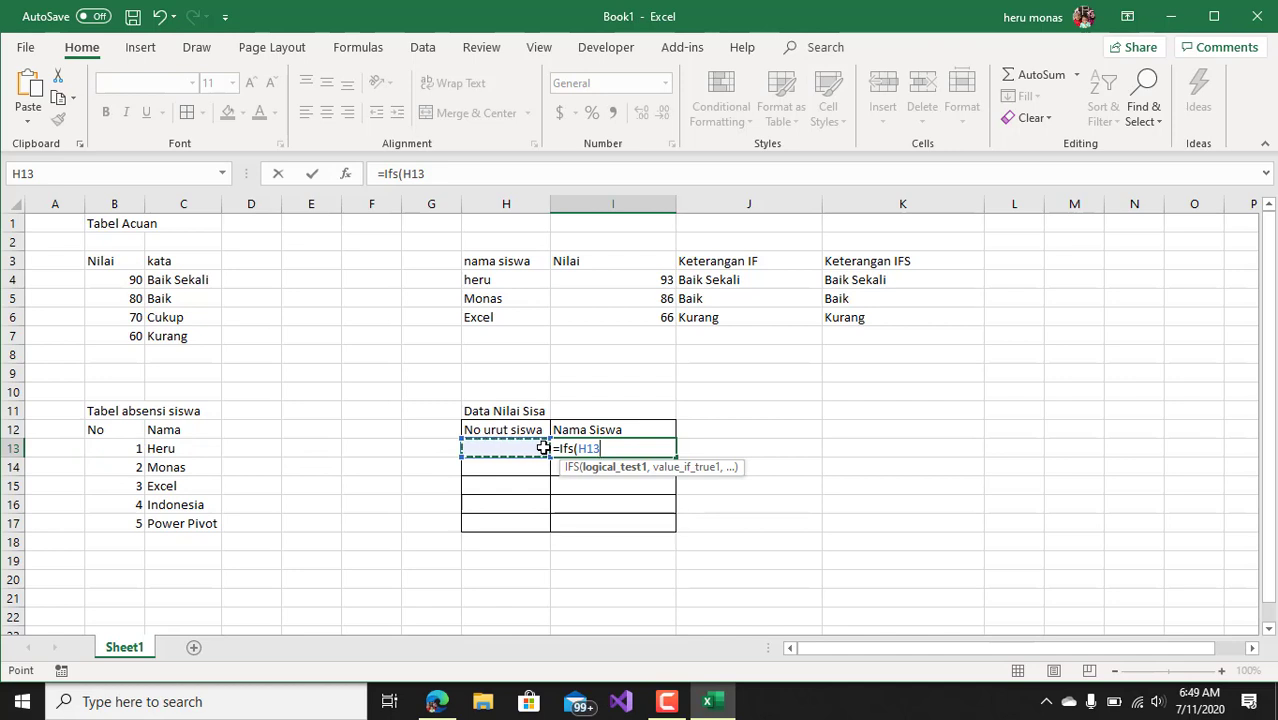
pyautogui.write('=')
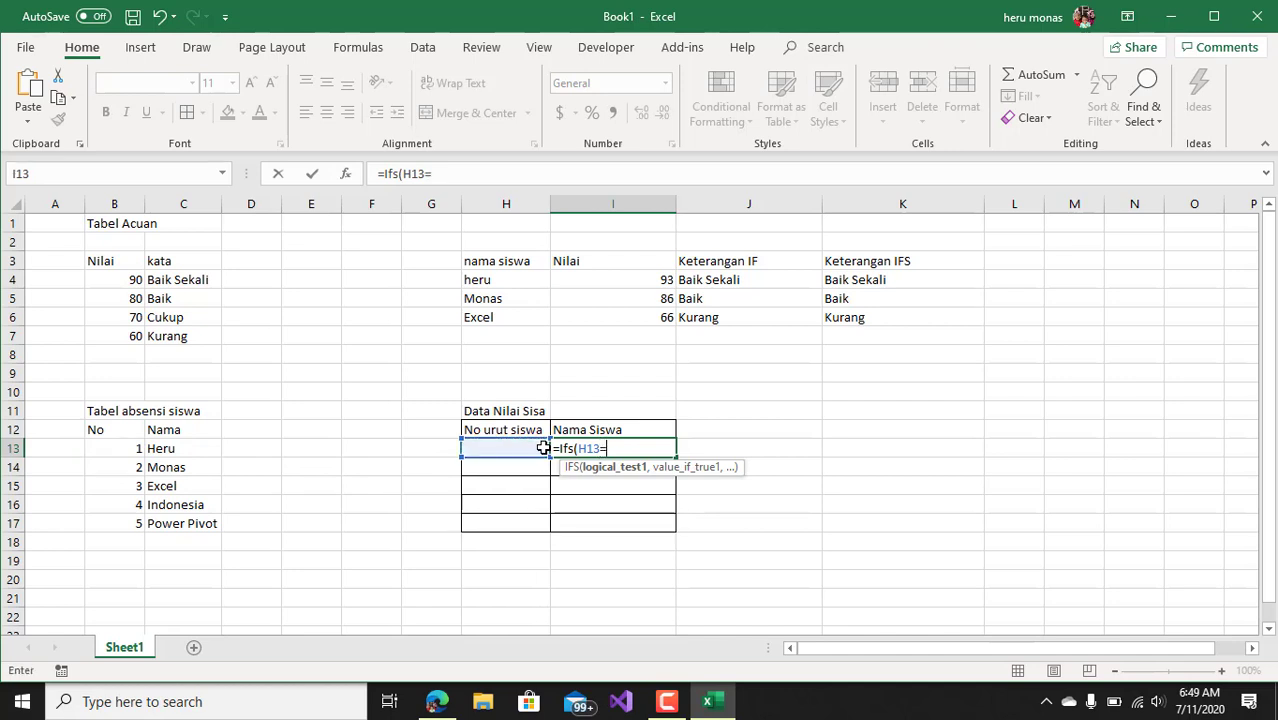
pyautogui.click(124, 449)
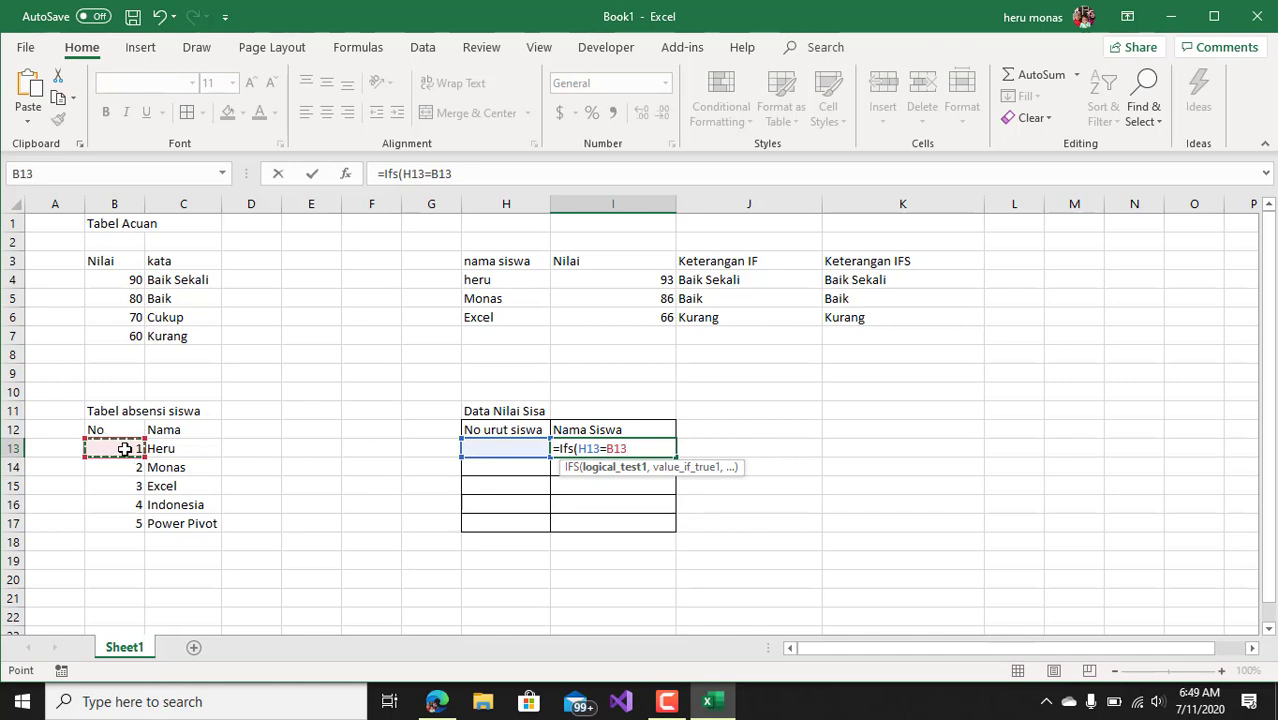
pyautogui.write(',')
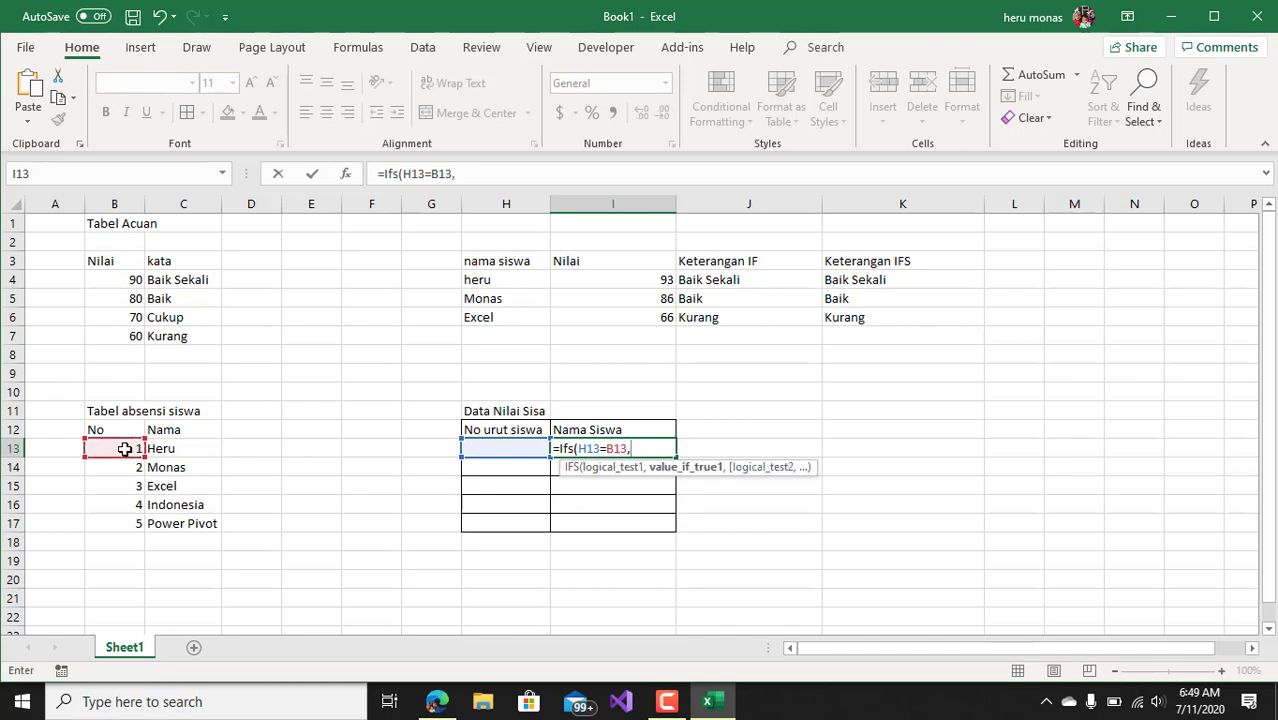
pyautogui.click(181, 449)
pyautogui.write(',')
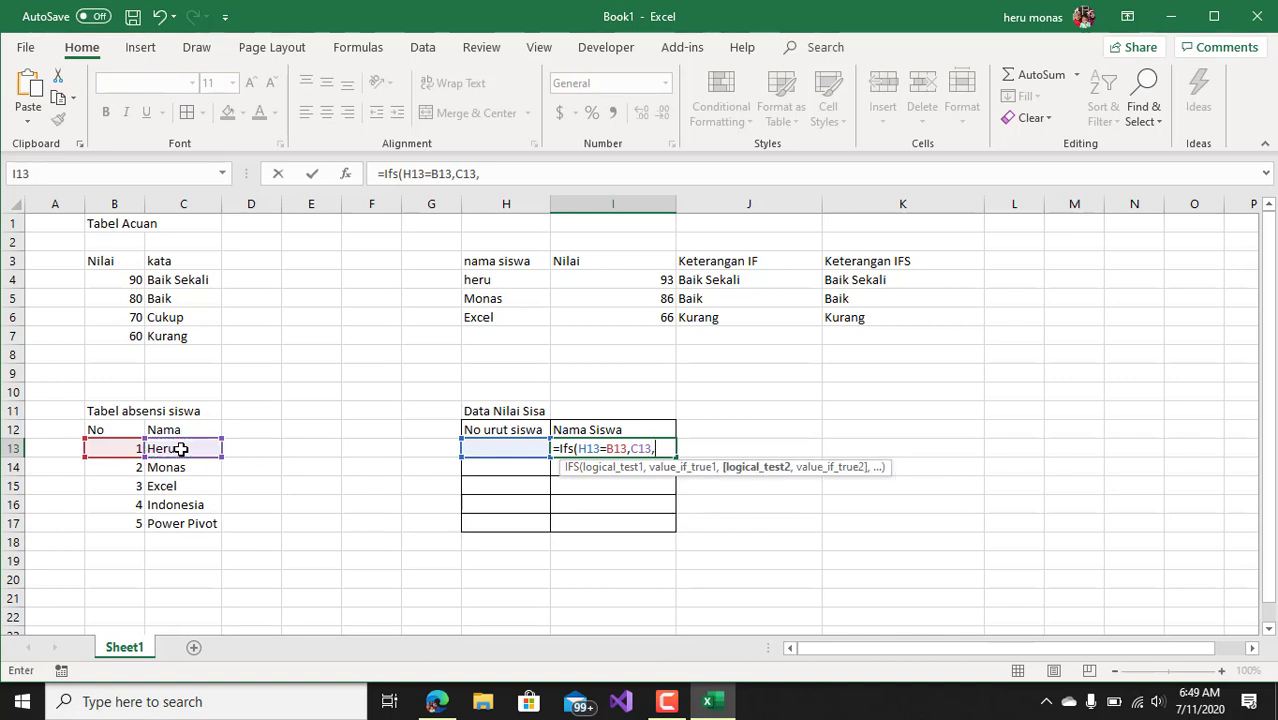
# Add a second condition to the IFS formula in I13: H13=B14 returns C14.
pyautogui.click(509, 451)
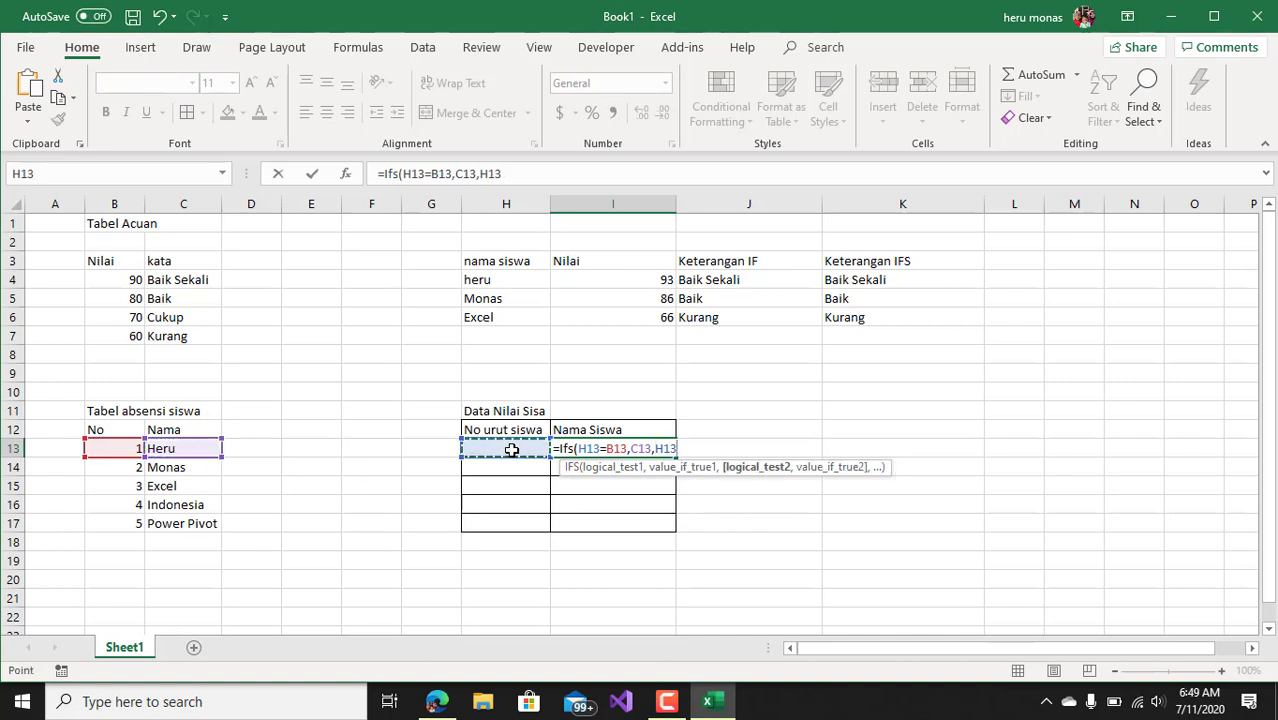
pyautogui.write('=')
pyautogui.click(135, 468)
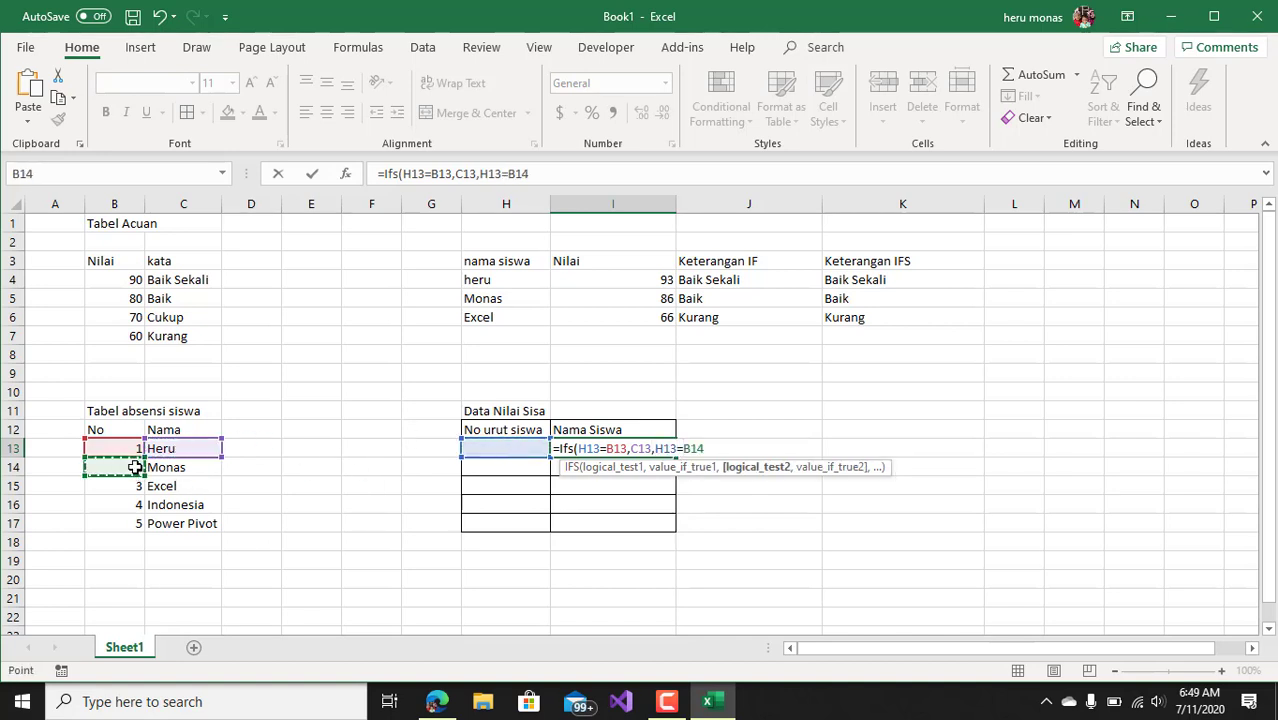
pyautogui.write(',')
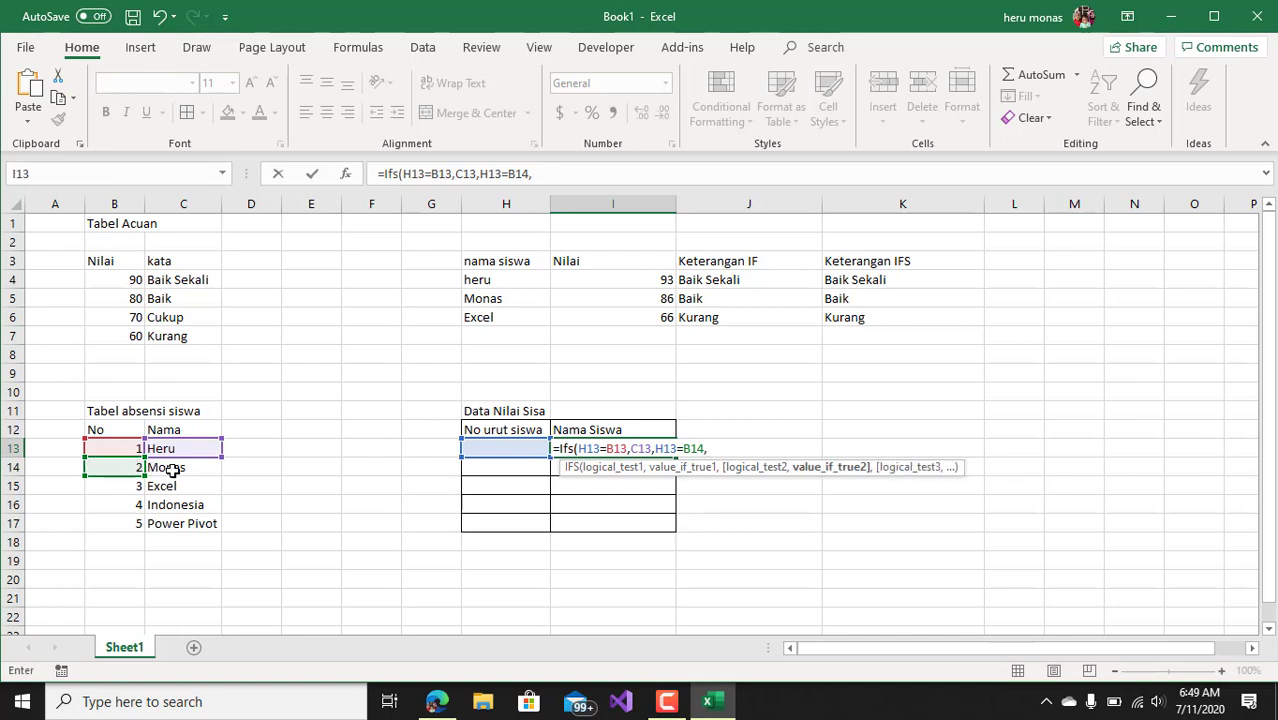
pyautogui.click(170, 468)
pyautogui.write(',')
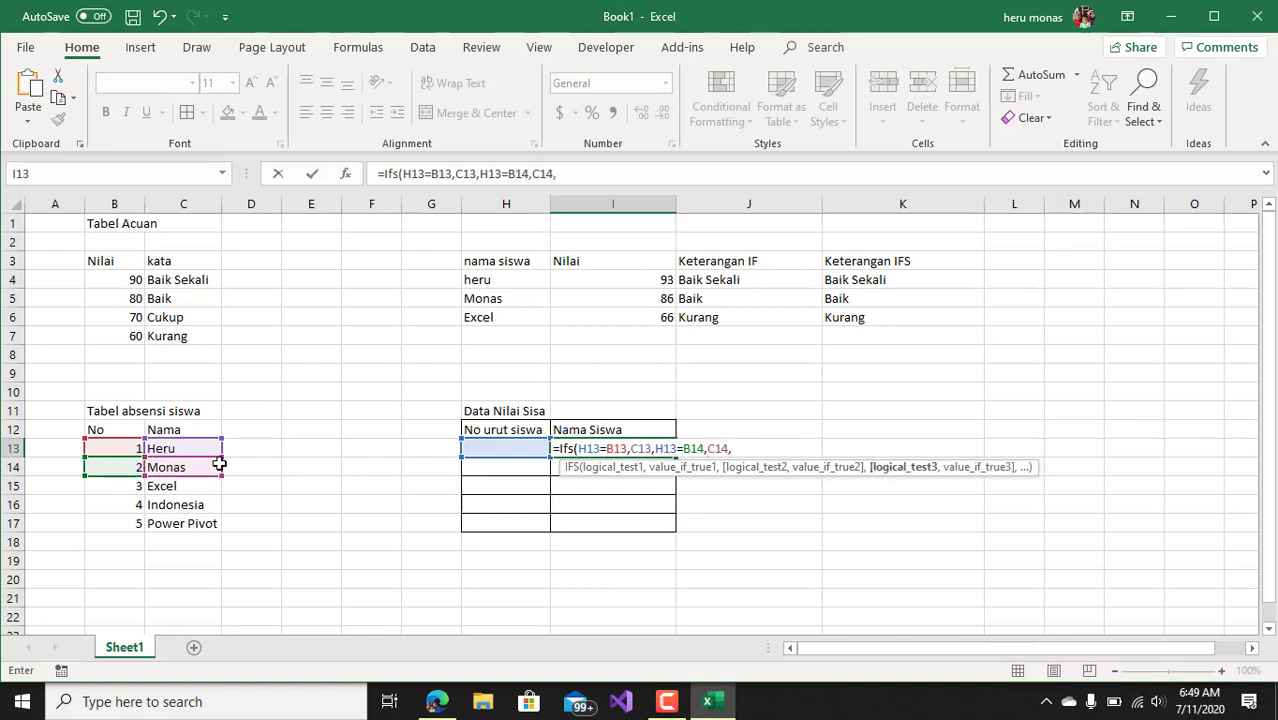
# Add a third condition, H13=B15 returning C15, and commit the IFS formula in I13.
pyautogui.click(501, 448)
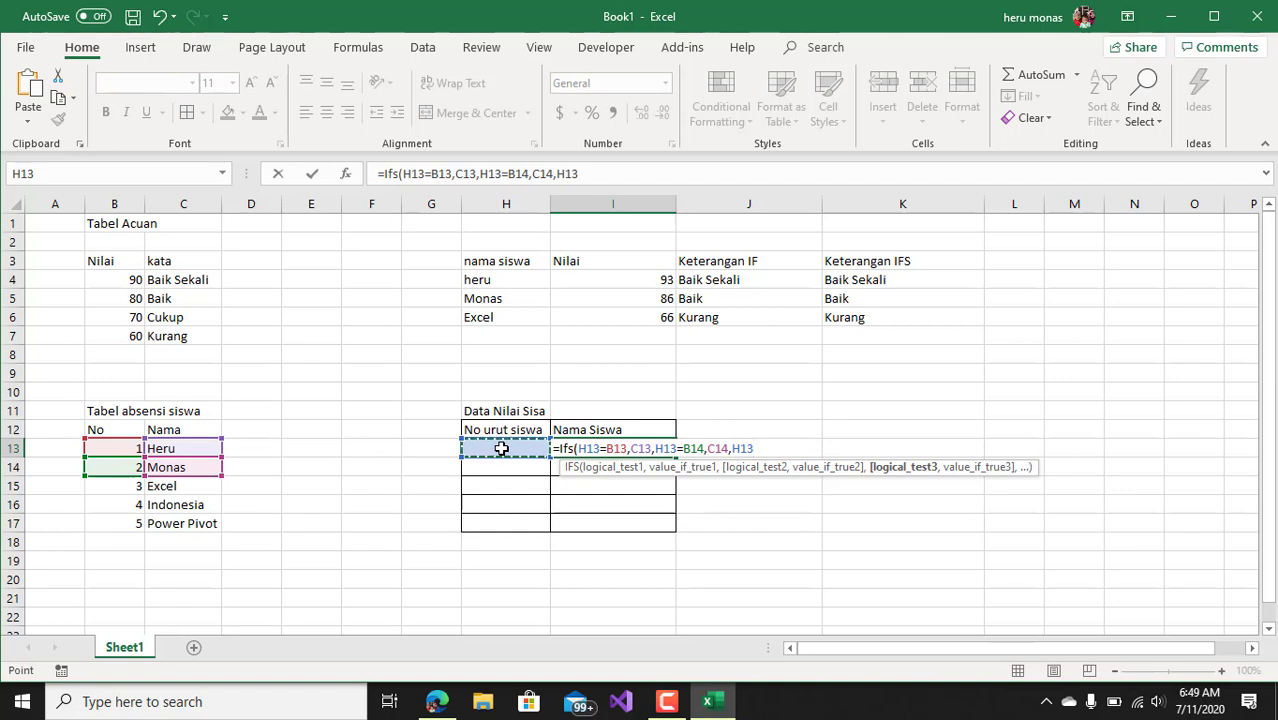
pyautogui.write('=')
pyautogui.click(118, 488)
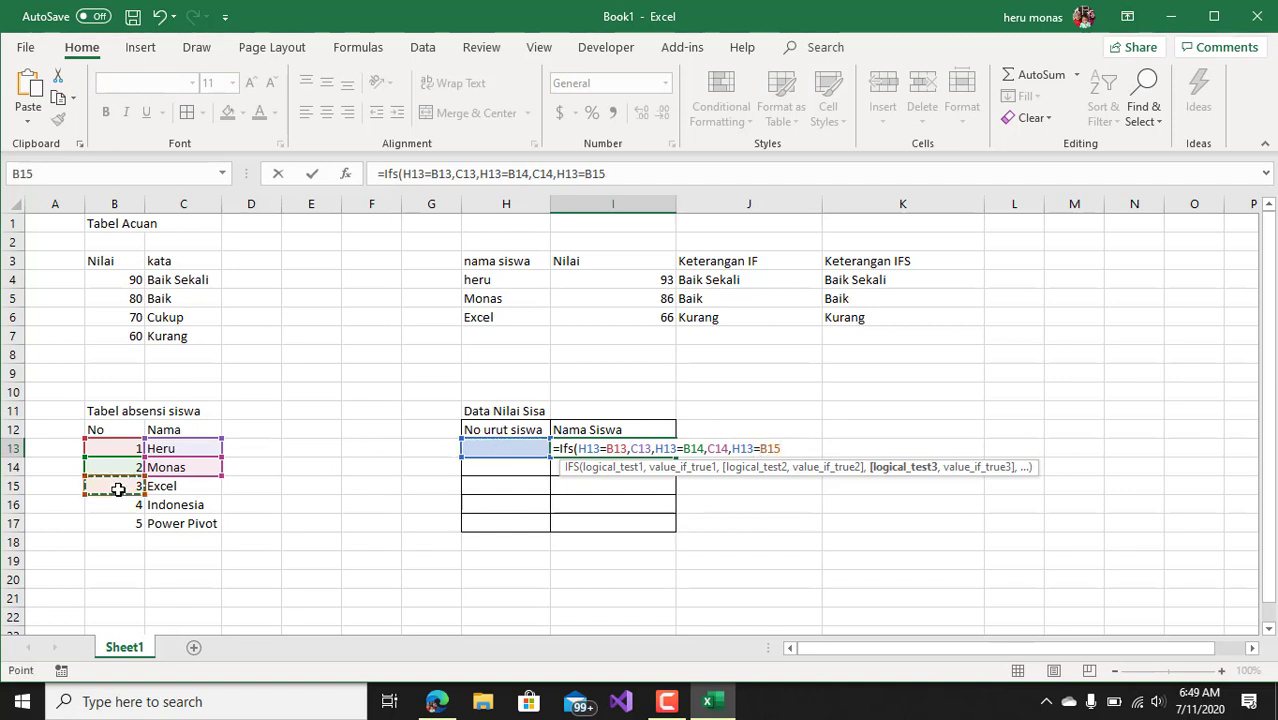
pyautogui.write(',')
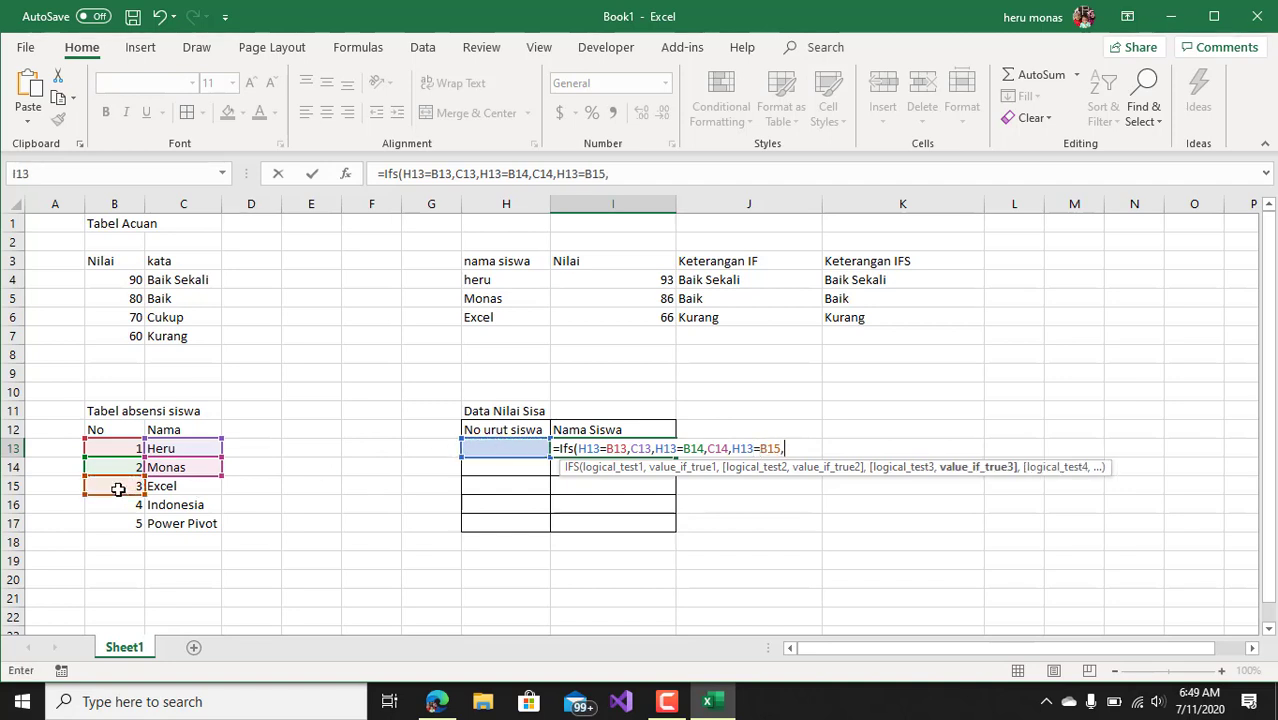
pyautogui.click(179, 486)
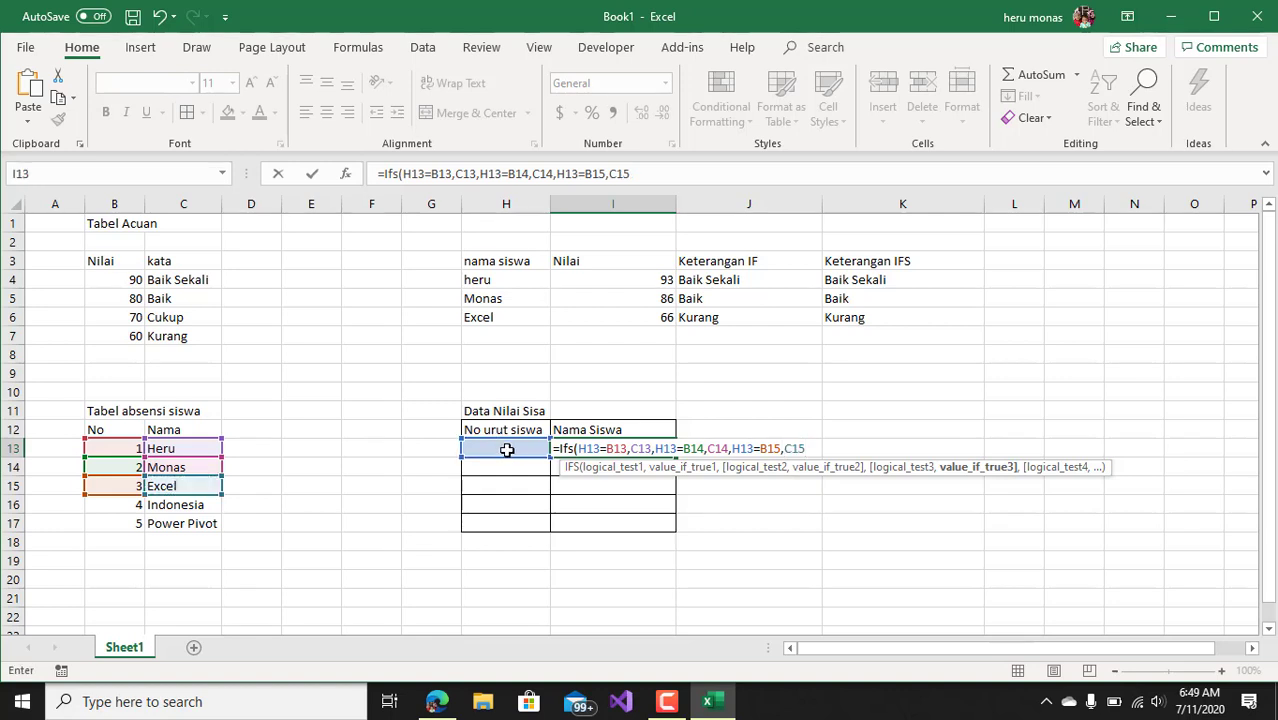
pyautogui.click(507, 450)
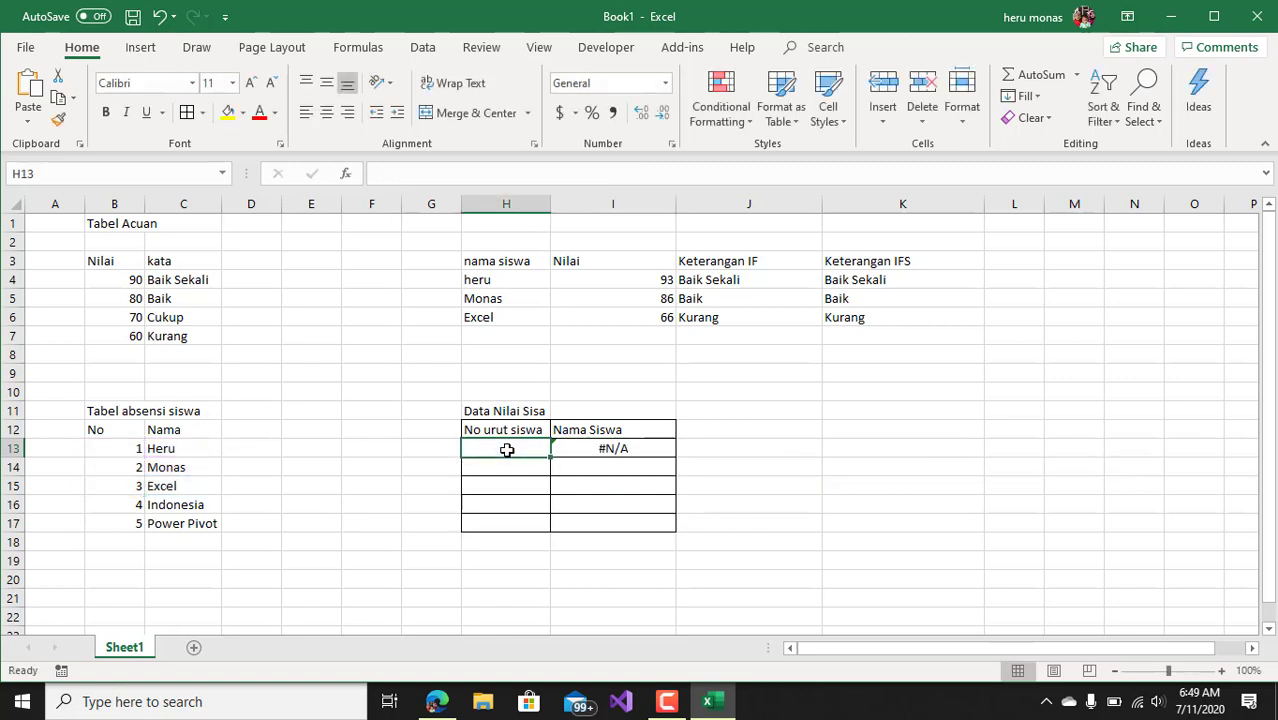
# Reopen the IFS formula in I13, replace its ending with C15 and a comma, and leave it open for another condition.
pyautogui.click(612, 448)
pyautogui.click(662, 172)
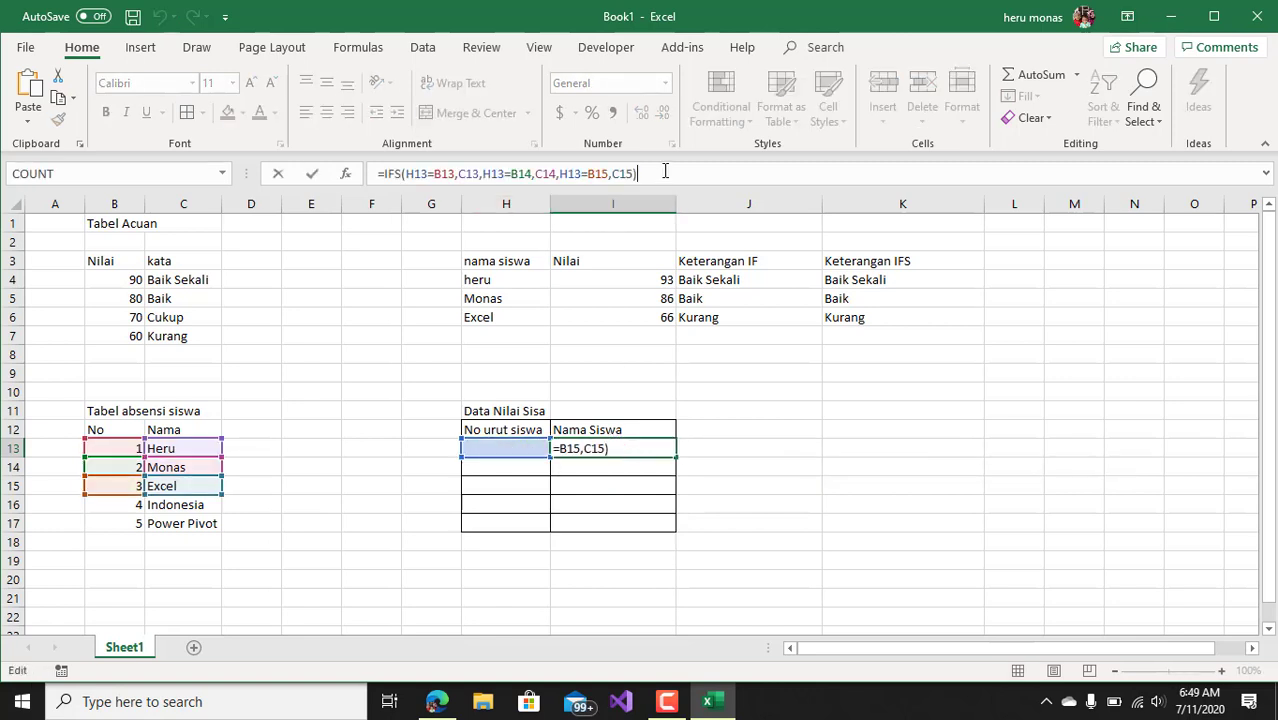
pyautogui.press('BackSpace')
pyautogui.press('BackSpace')
pyautogui.press('BackSpace')
pyautogui.press('BackSpace')
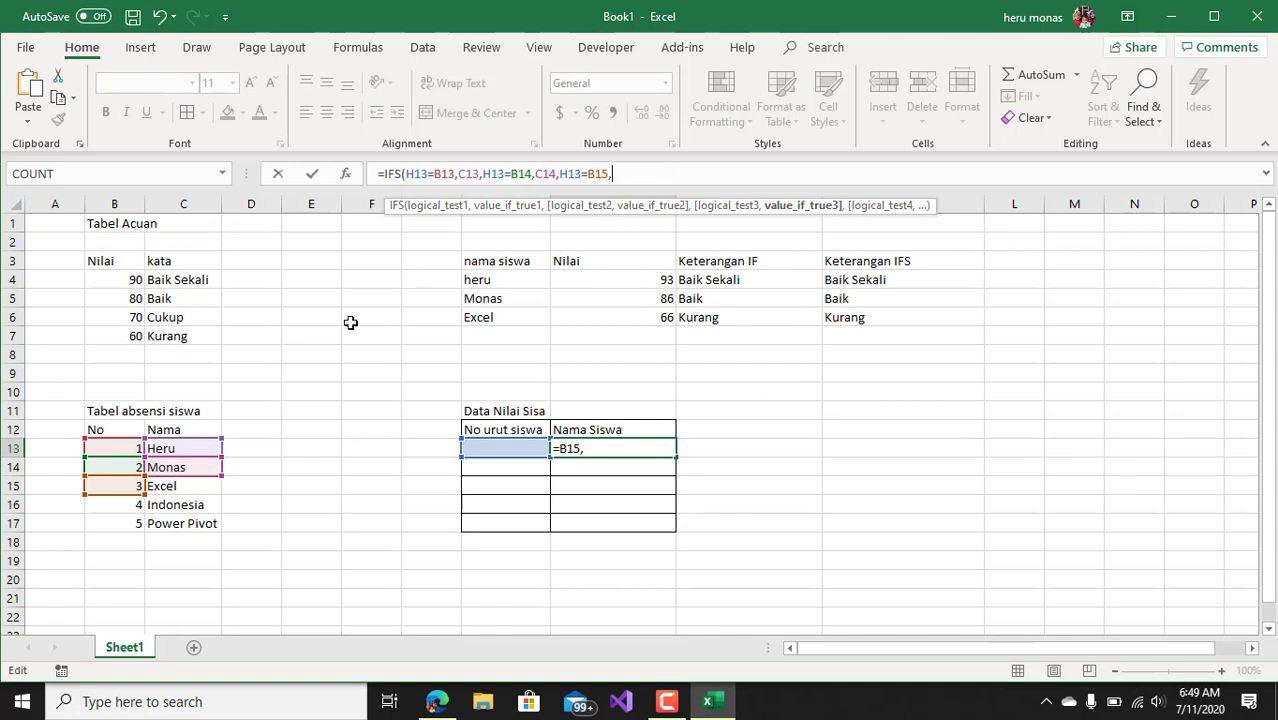
pyautogui.click(173, 487)
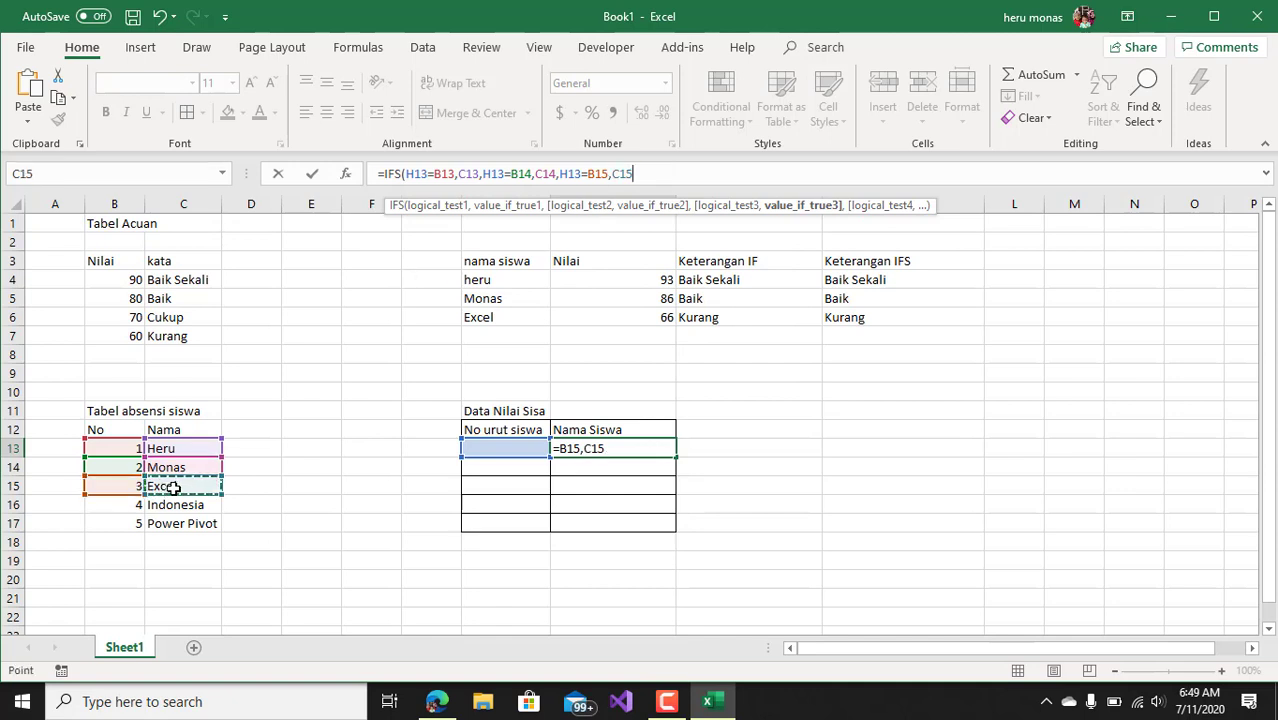
pyautogui.write(',')
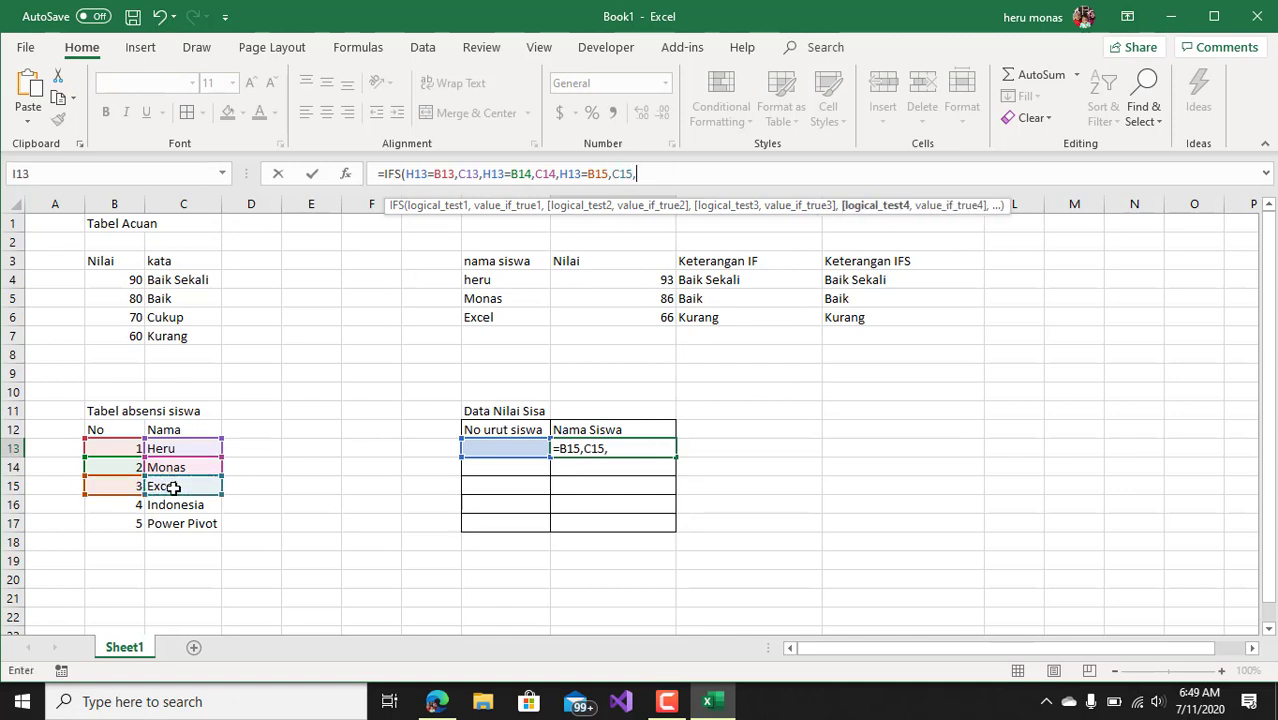
# Add a fourth condition to the IFS formula in I13: H13=B16 returns C16.
pyautogui.click(495, 447)
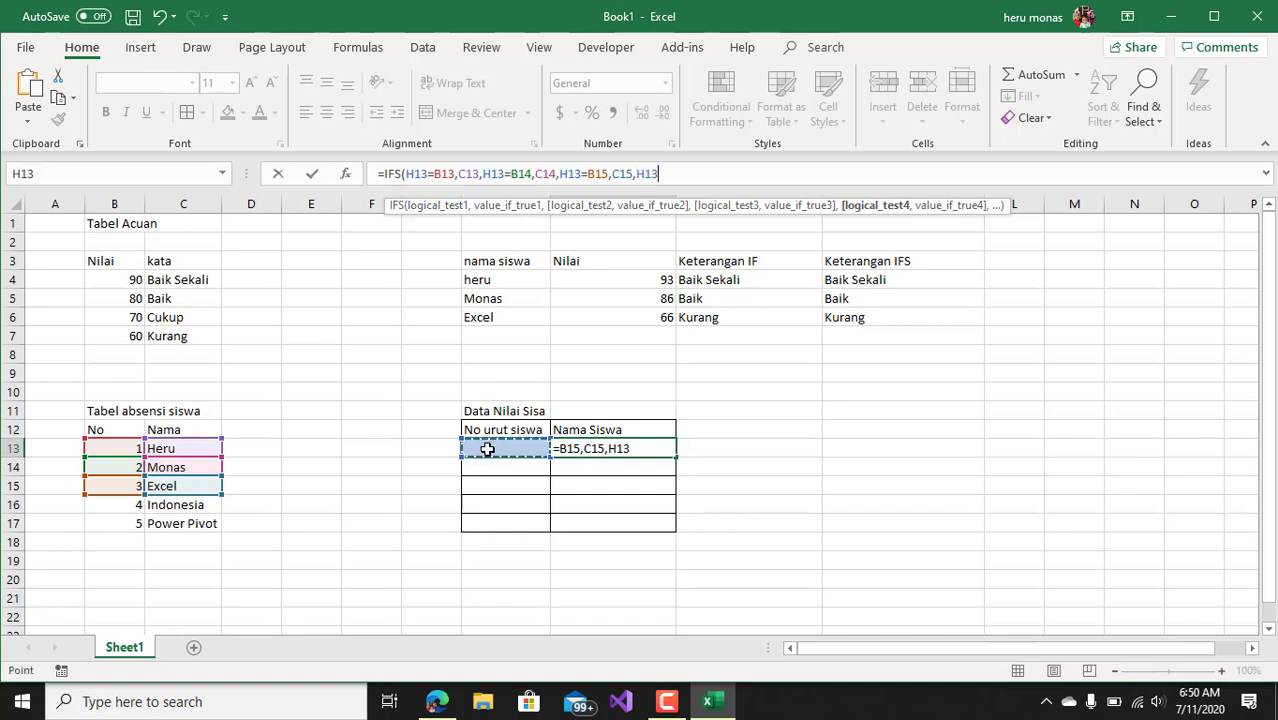
pyautogui.write('=')
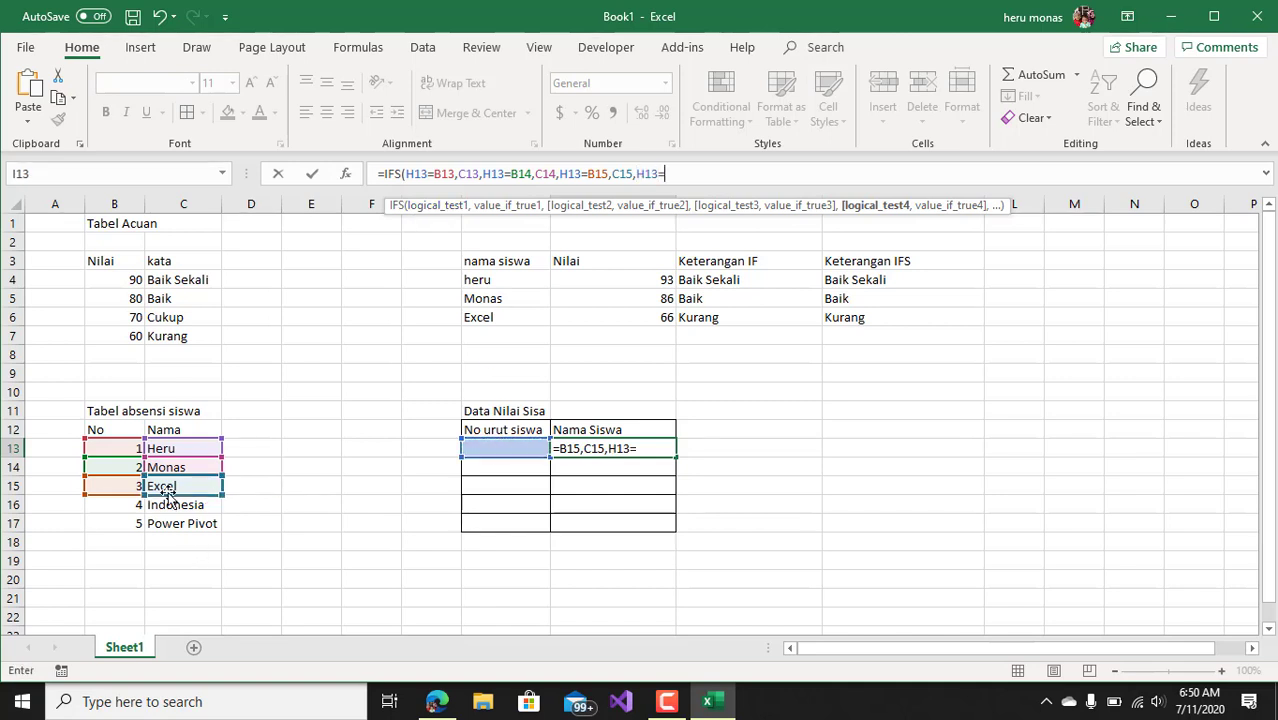
pyautogui.click(108, 505)
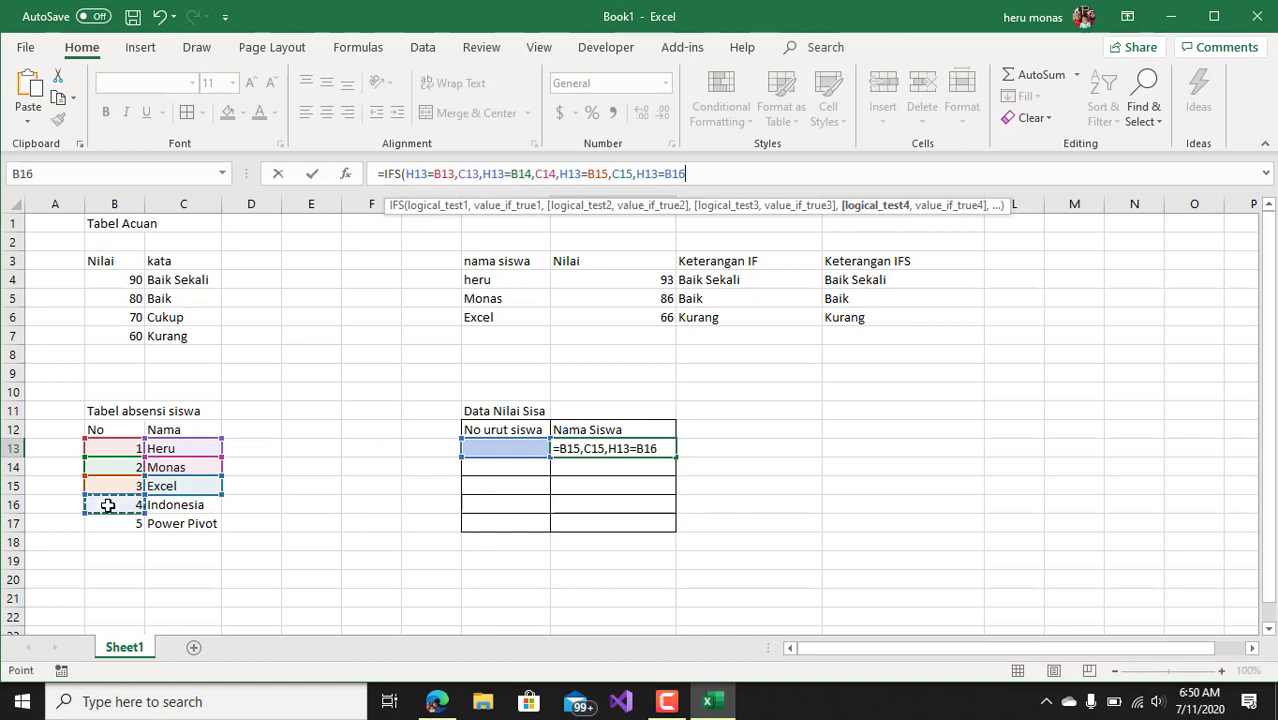
pyautogui.write(',')
pyautogui.click(189, 507)
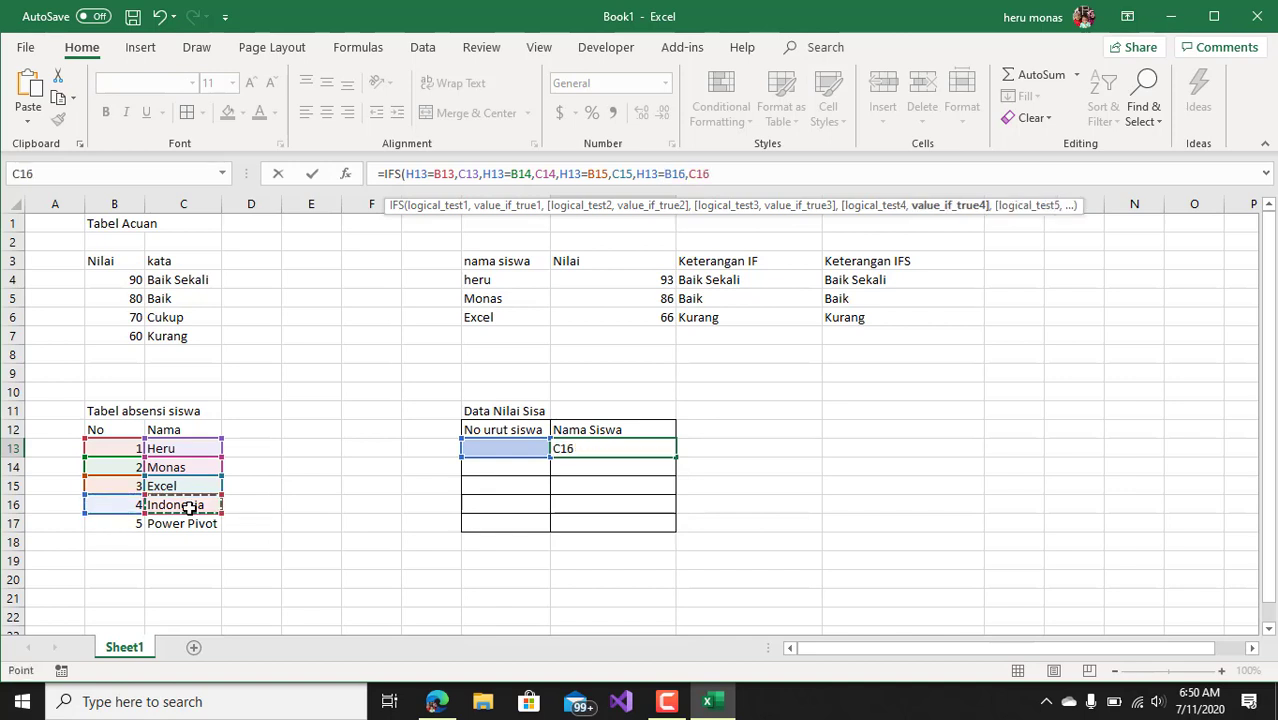
pyautogui.write(',')
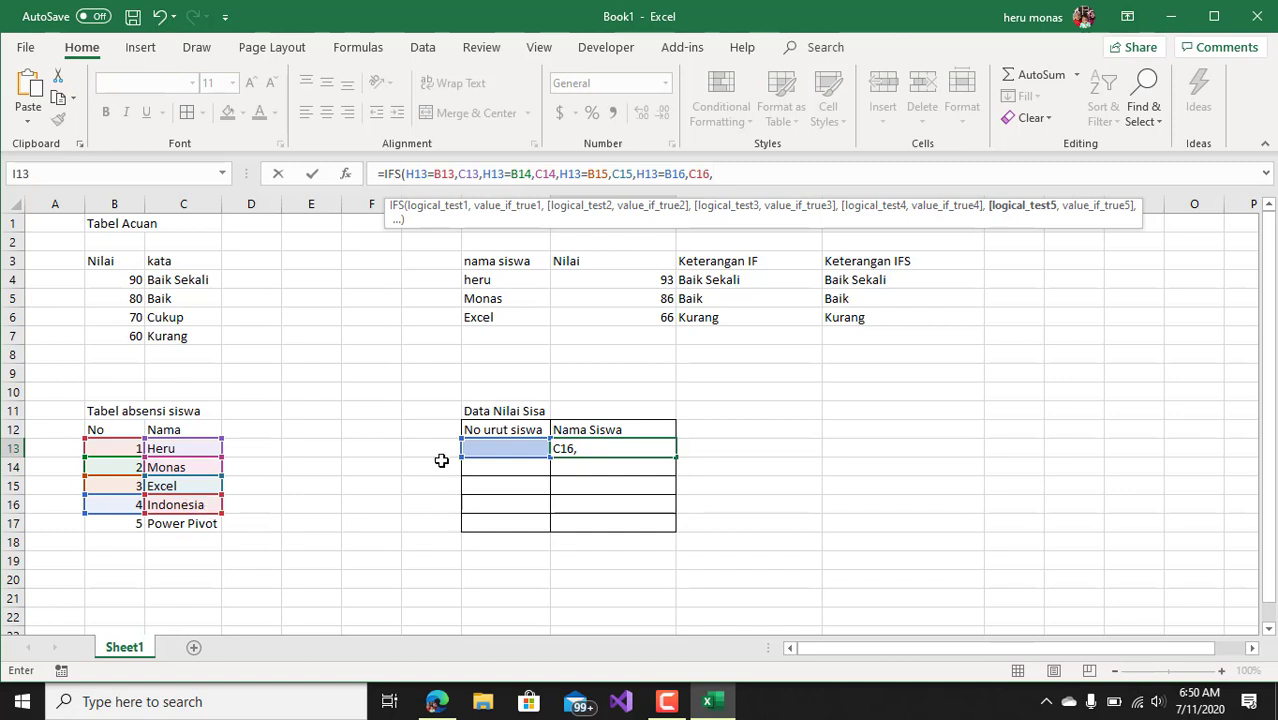
# Add a fifth condition to the IFS formula in I13: H13=B17 returns C17.
pyautogui.click(492, 449)
pyautogui.write('=')
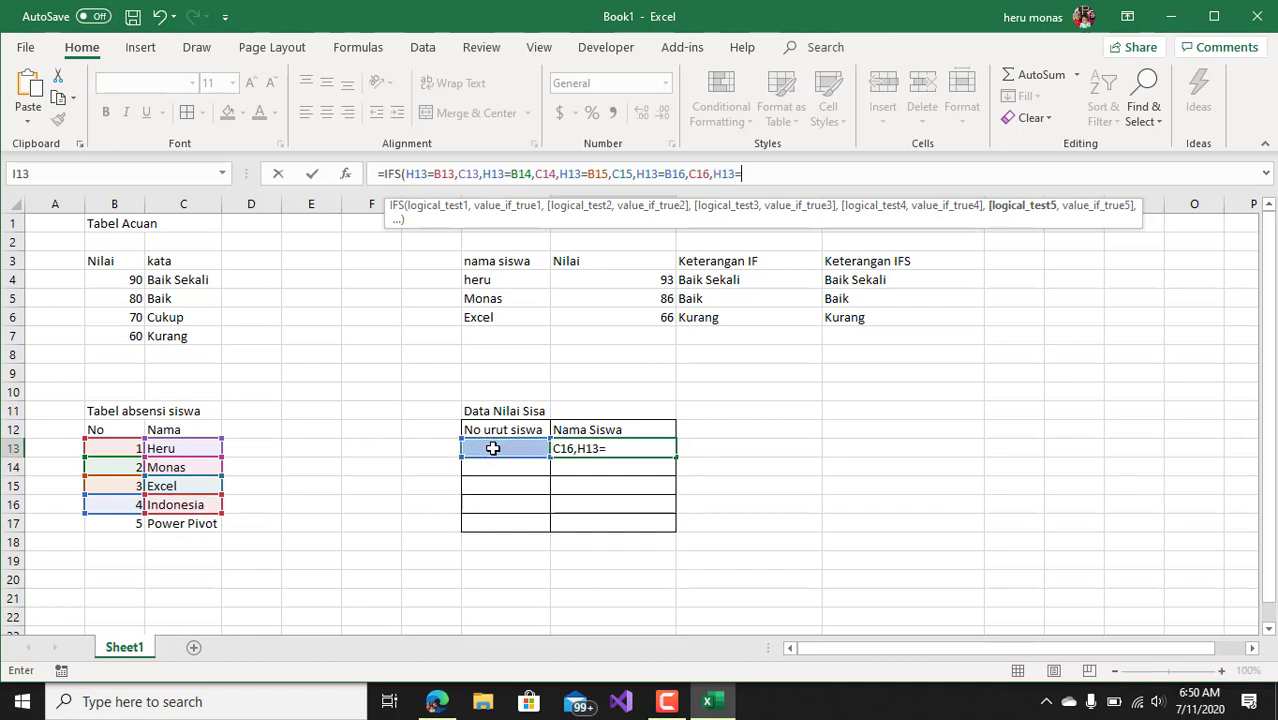
pyautogui.click(128, 525)
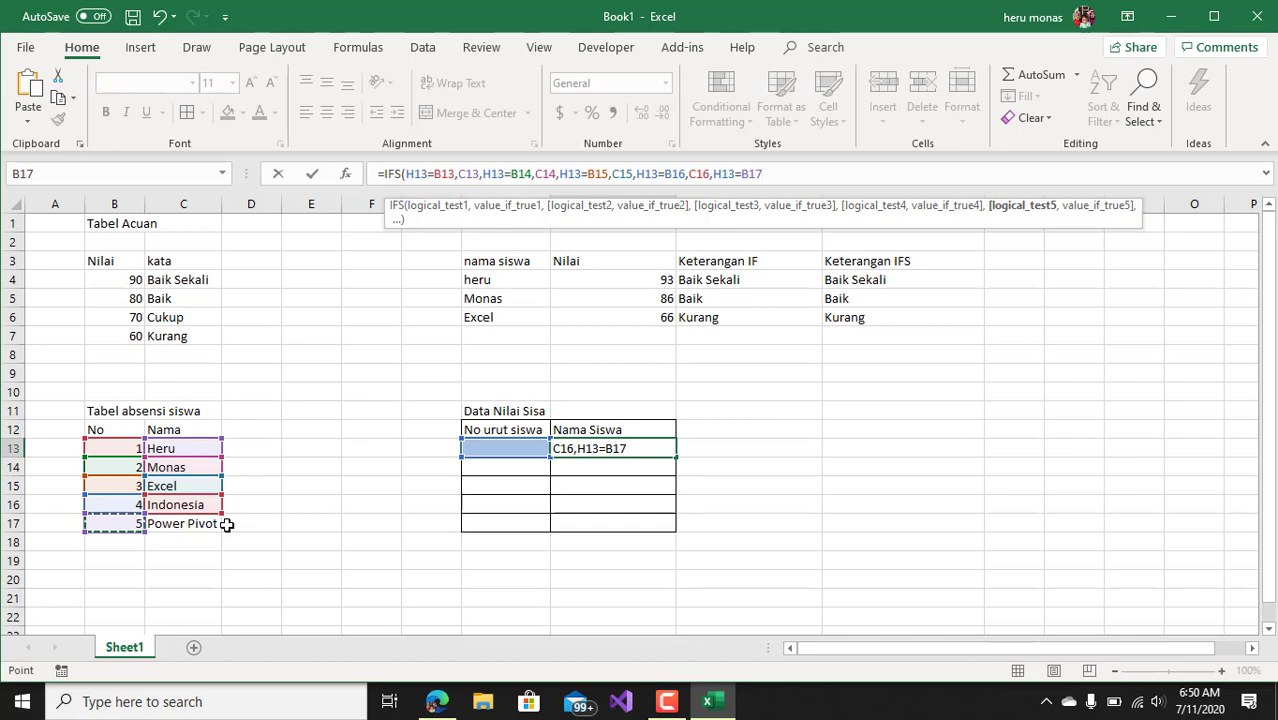
pyautogui.write(',')
pyautogui.click(189, 525)
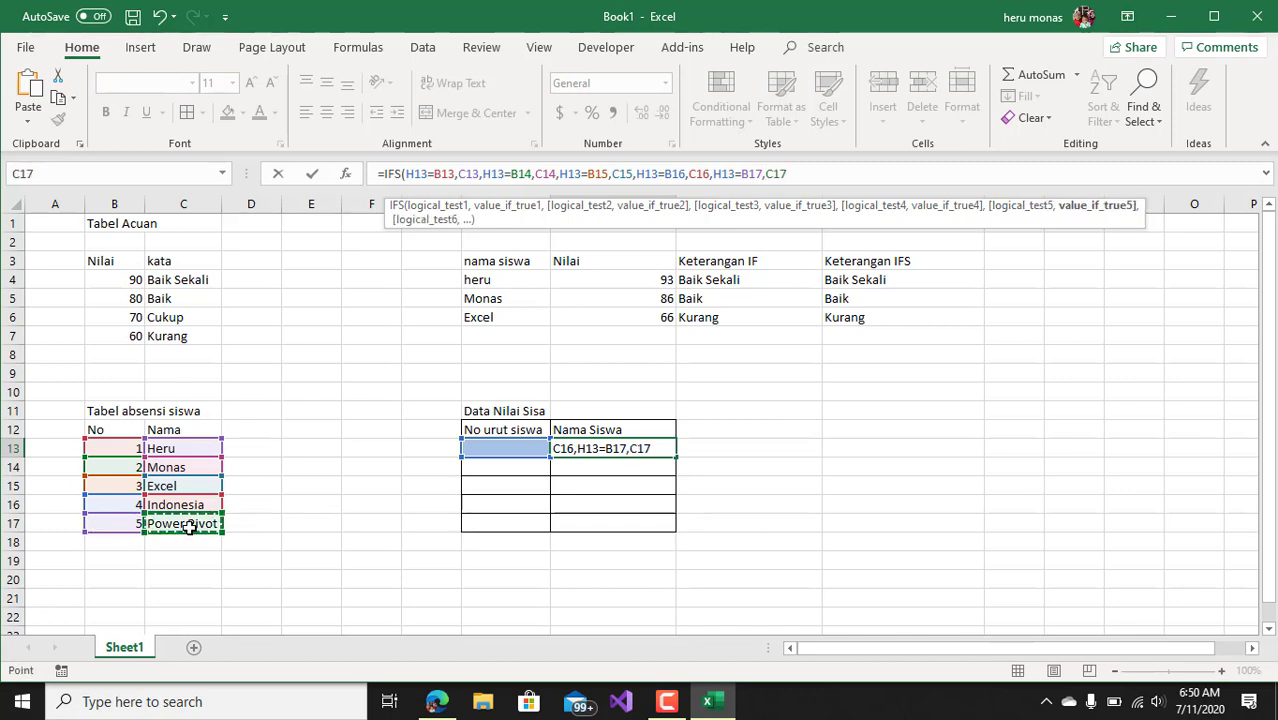
# Try to commit the IFS formula in I13 with only the text "tidak di temukan" as its final argument.
pyautogui.write(',"tidak di temukan')
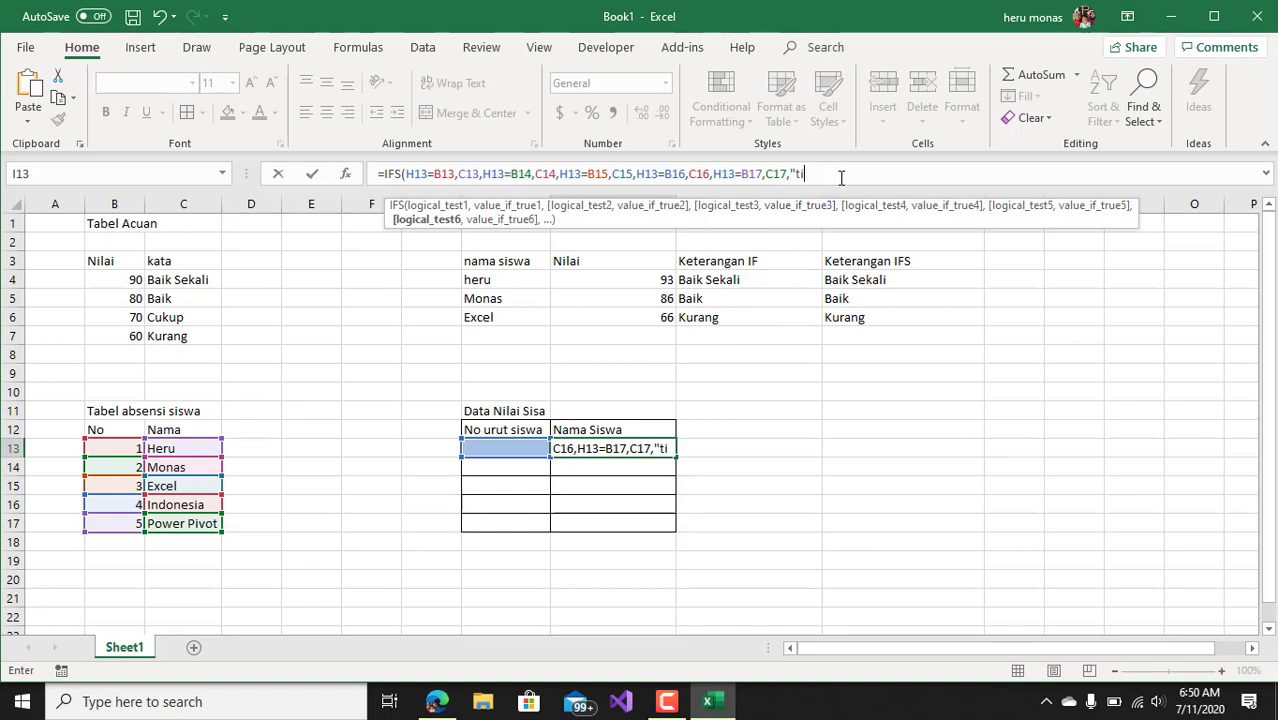
pyautogui.write('dak di temukan')
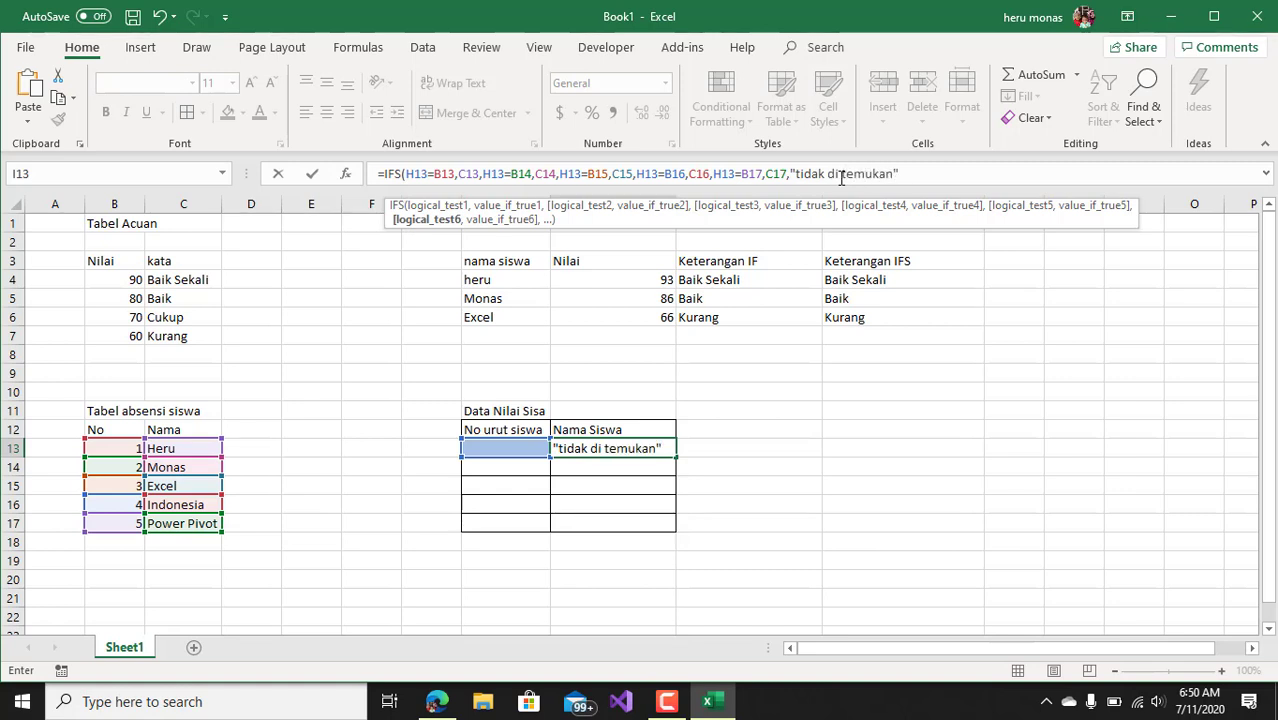
pyautogui.press('Return')
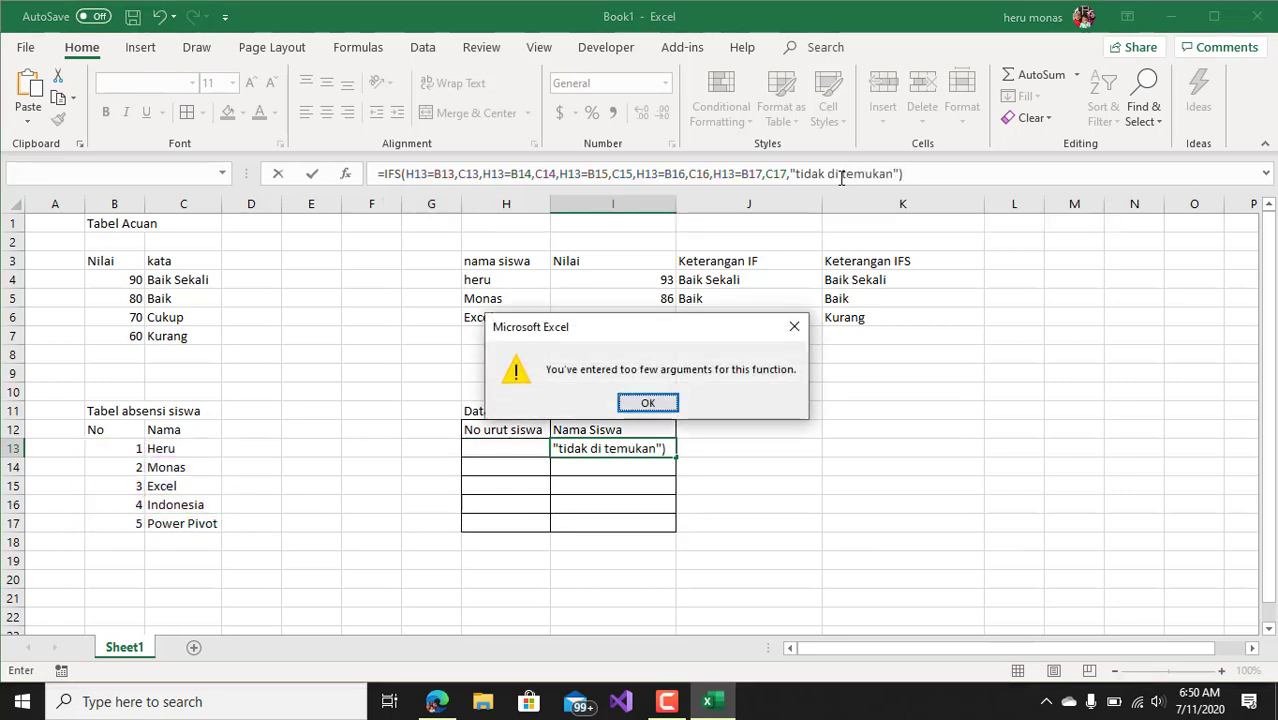
pyautogui.click(655, 404)
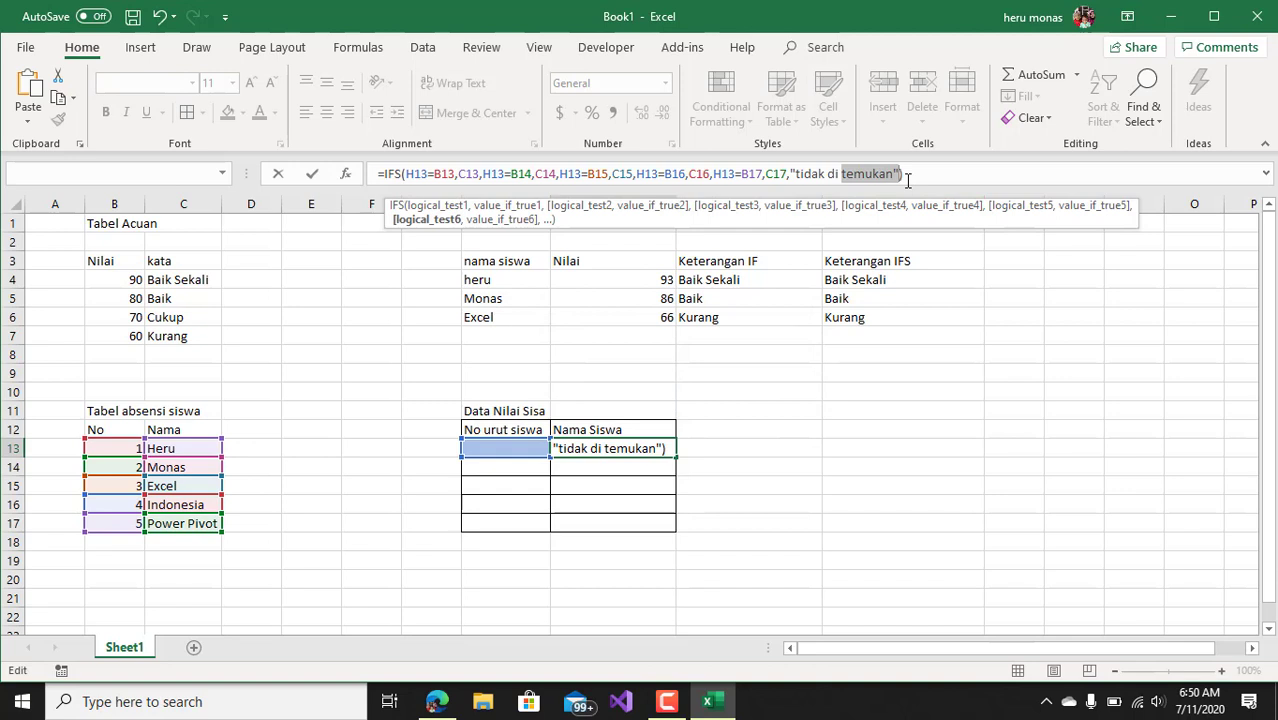
# Remove the "tidak di temukan" text from the end of the IFS formula, keeping the comma after C17.
pyautogui.click(908, 179)
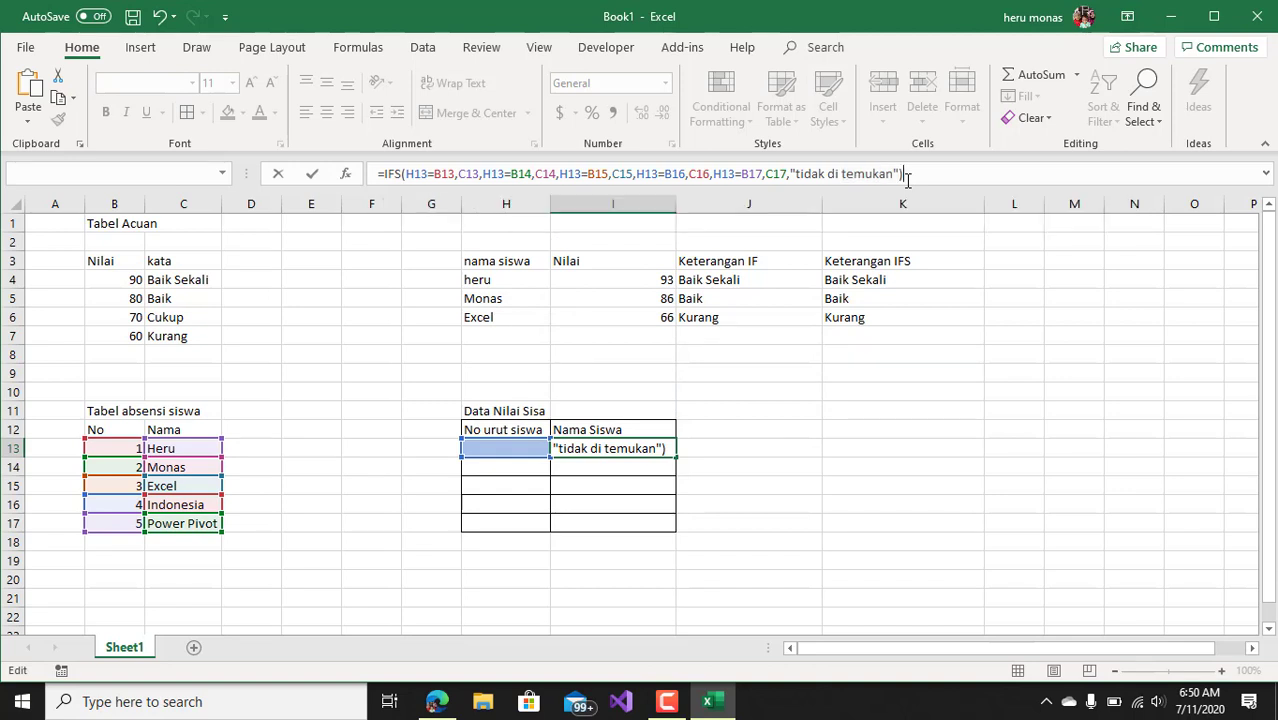
pyautogui.press('BackSpace')
pyautogui.press('BackSpace')
pyautogui.press('BackSpace')
pyautogui.press('BackSpace')
pyautogui.press('BackSpace')
pyautogui.press('BackSpace')
pyautogui.press('BackSpace')
pyautogui.press('BackSpace')
pyautogui.press('BackSpace')
pyautogui.press('BackSpace')
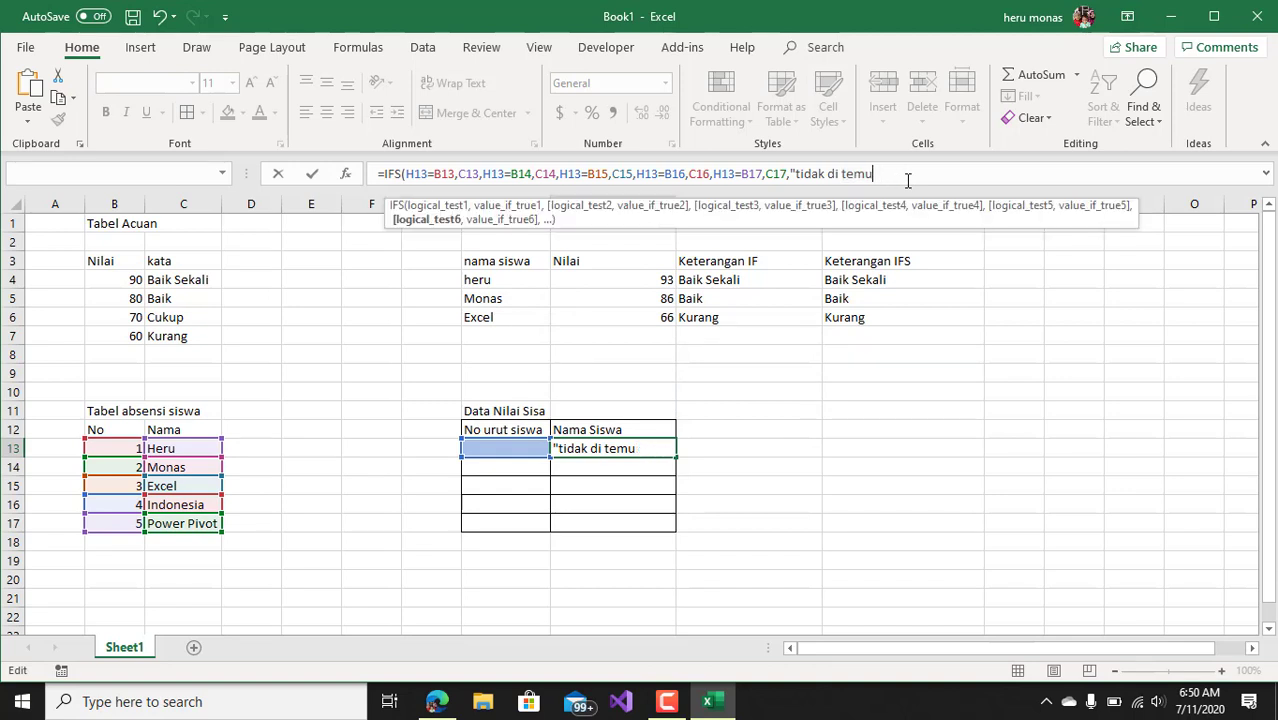
pyautogui.press('BackSpace')
pyautogui.press('BackSpace')
pyautogui.press('BackSpace')
pyautogui.press('BackSpace')
pyautogui.press('BackSpace')
pyautogui.press('BackSpace')
pyautogui.press('BackSpace')
pyautogui.press('BackSpace')
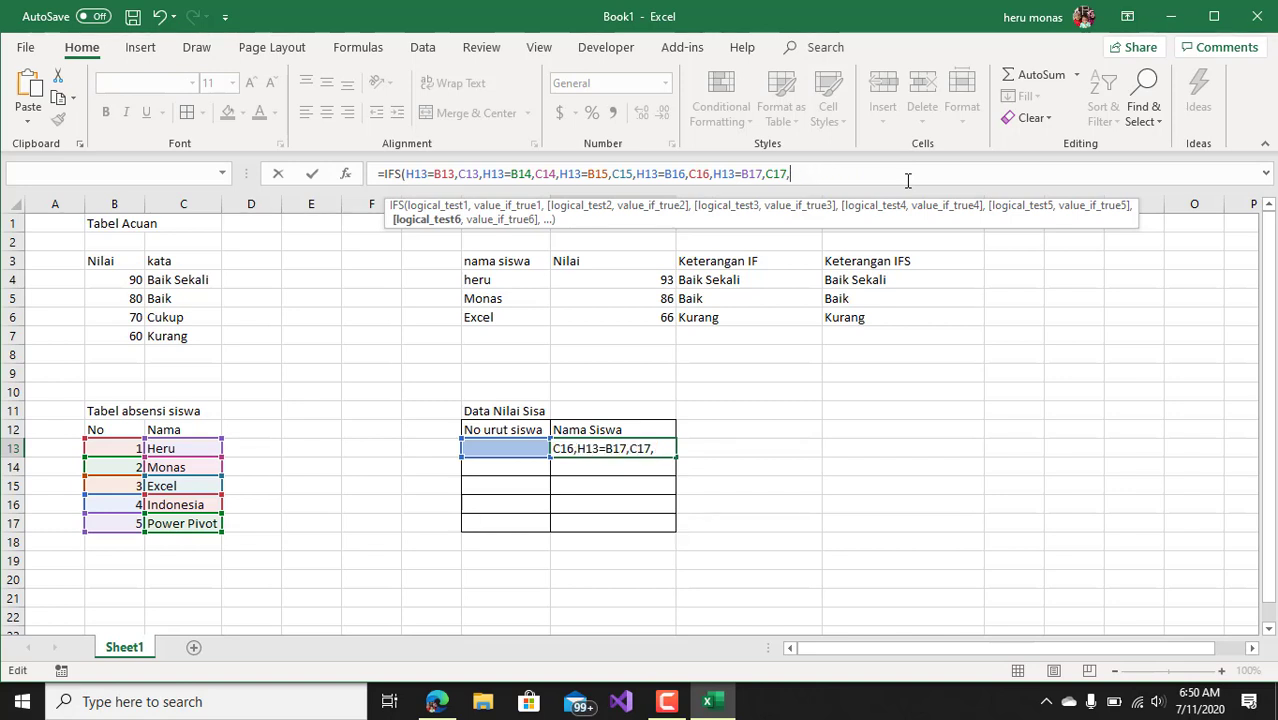
# End the IFS formula in I13 with TRUE and the default result "Tidak ditemukan", and commit it.
pyautogui.write('TRUE')
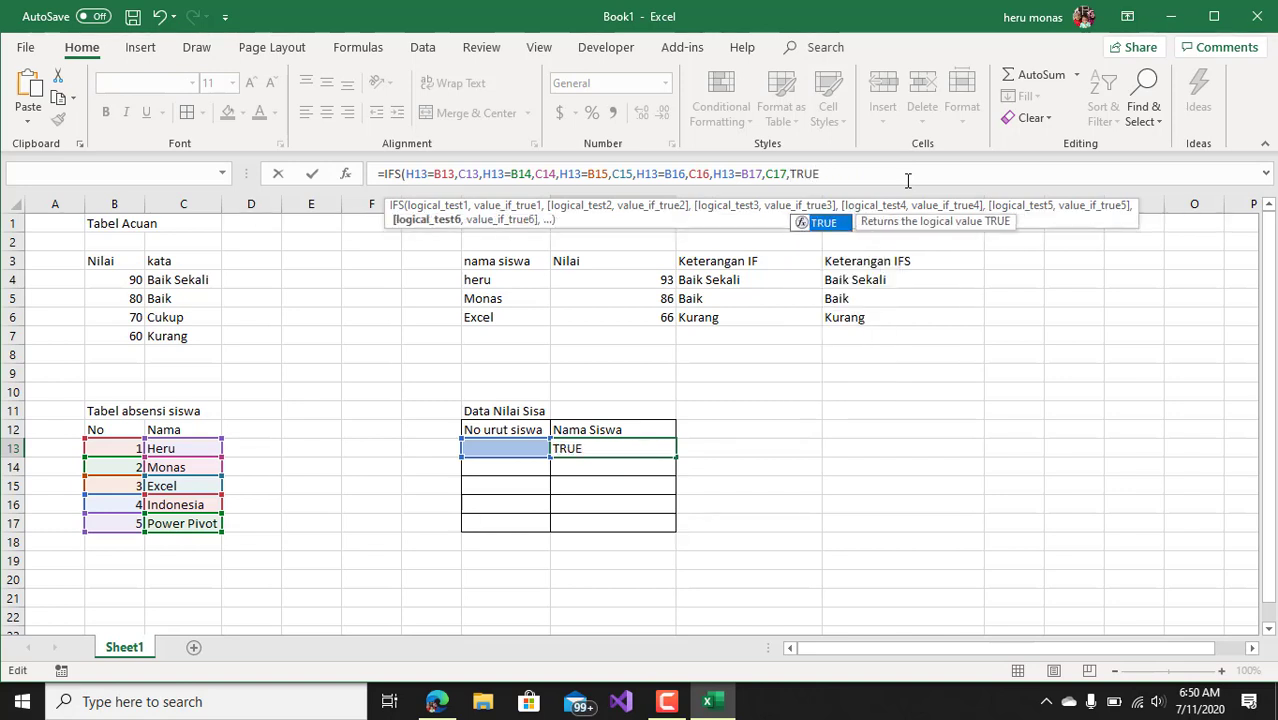
pyautogui.write(',')
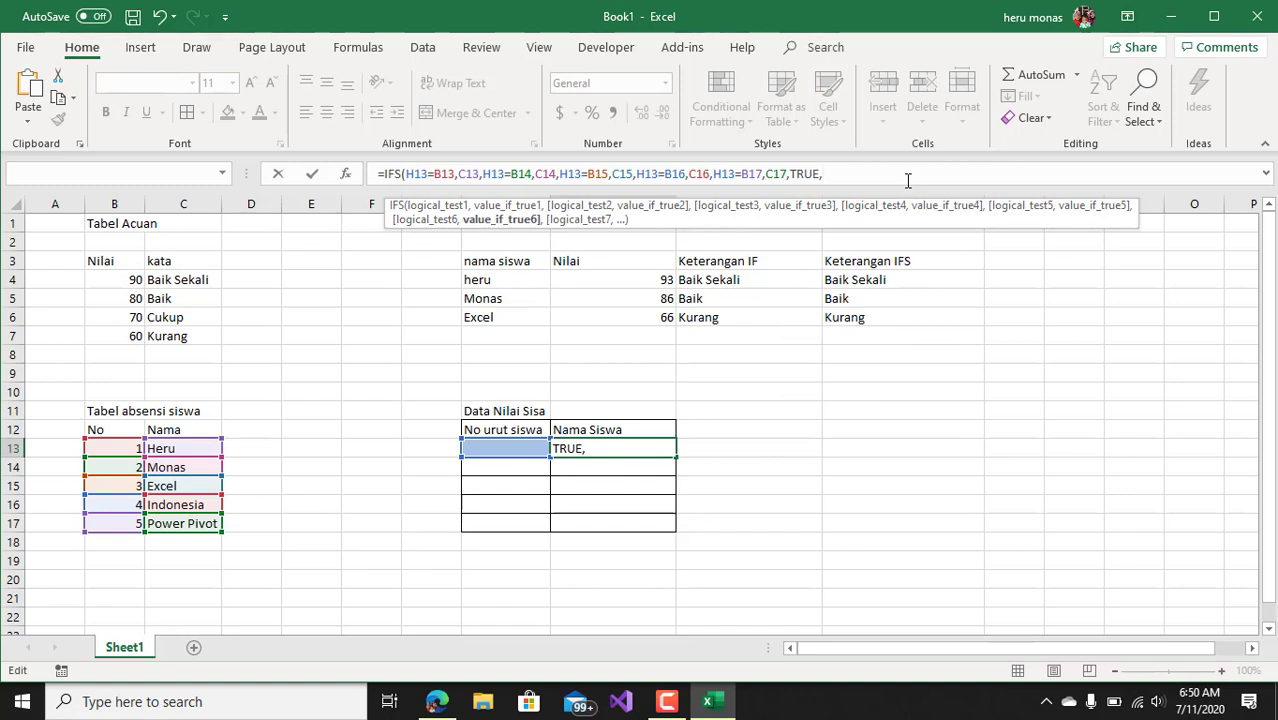
pyautogui.write('"Tidak dite')
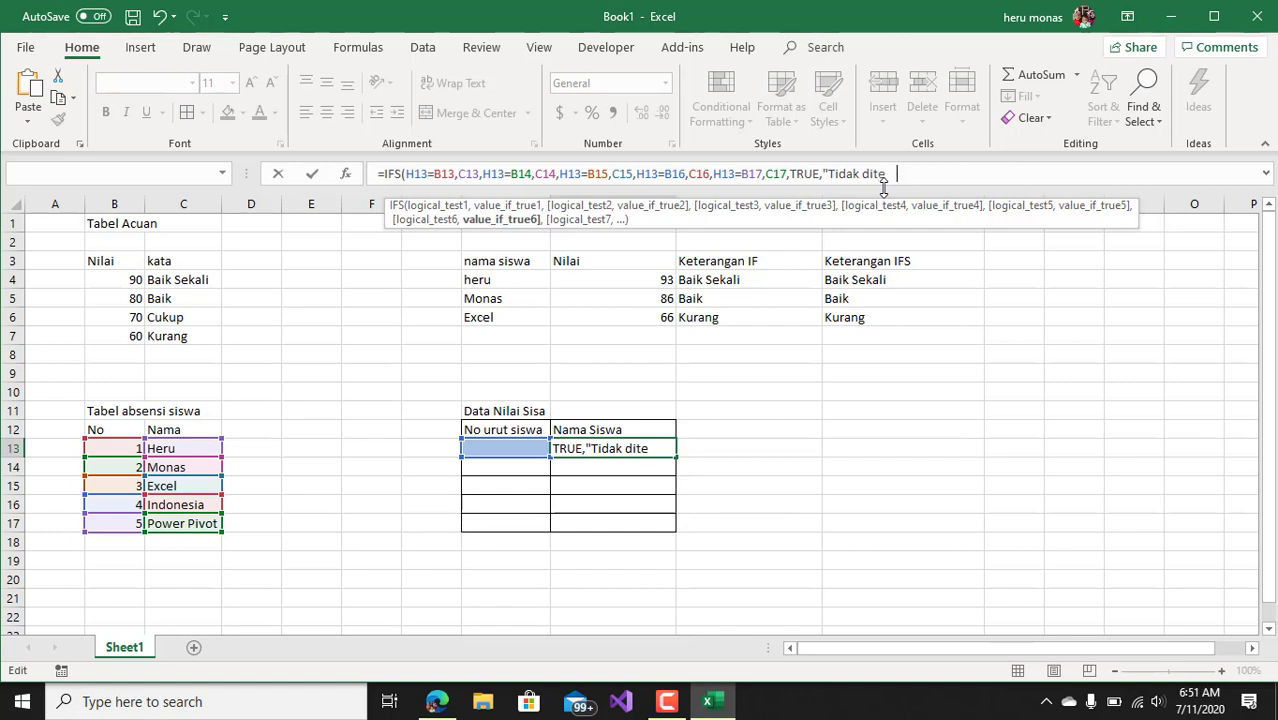
pyautogui.write('mukan"')
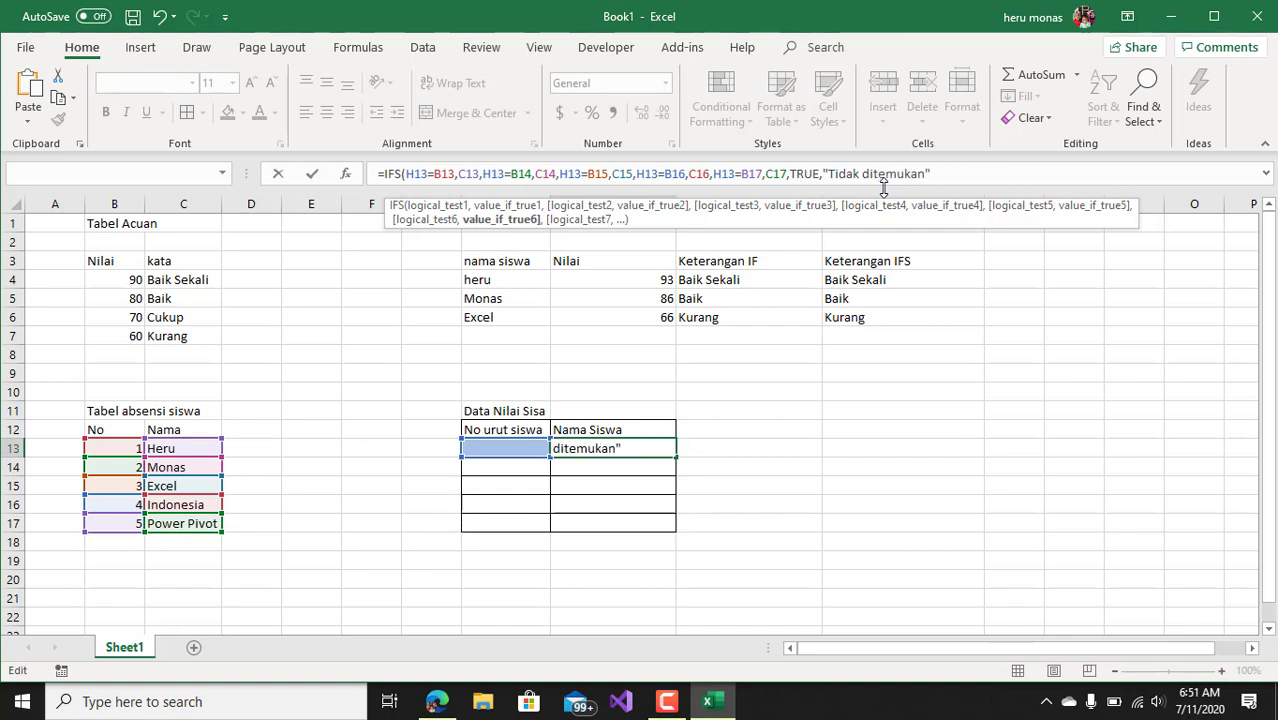
pyautogui.write(')')
pyautogui.press('Return')
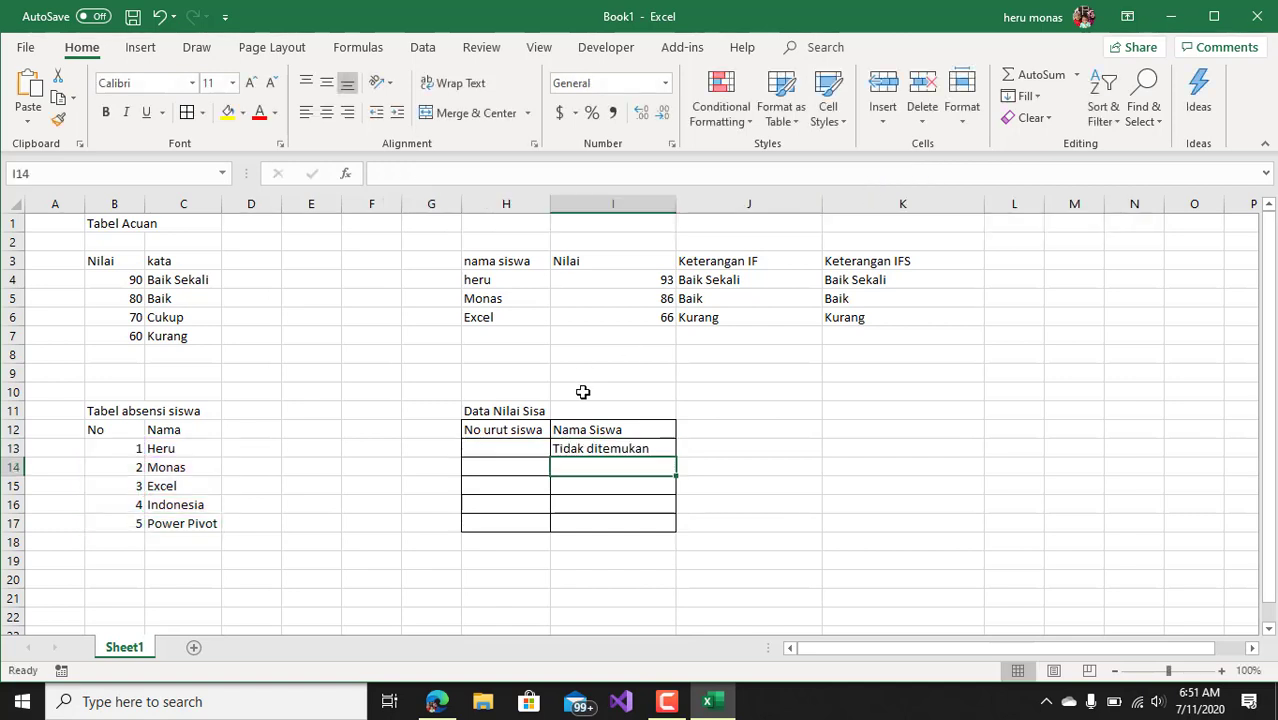
# Compare the empty H13 with the result in I13 and highlight the TRUE argument in its formula.
pyautogui.click(529, 448)
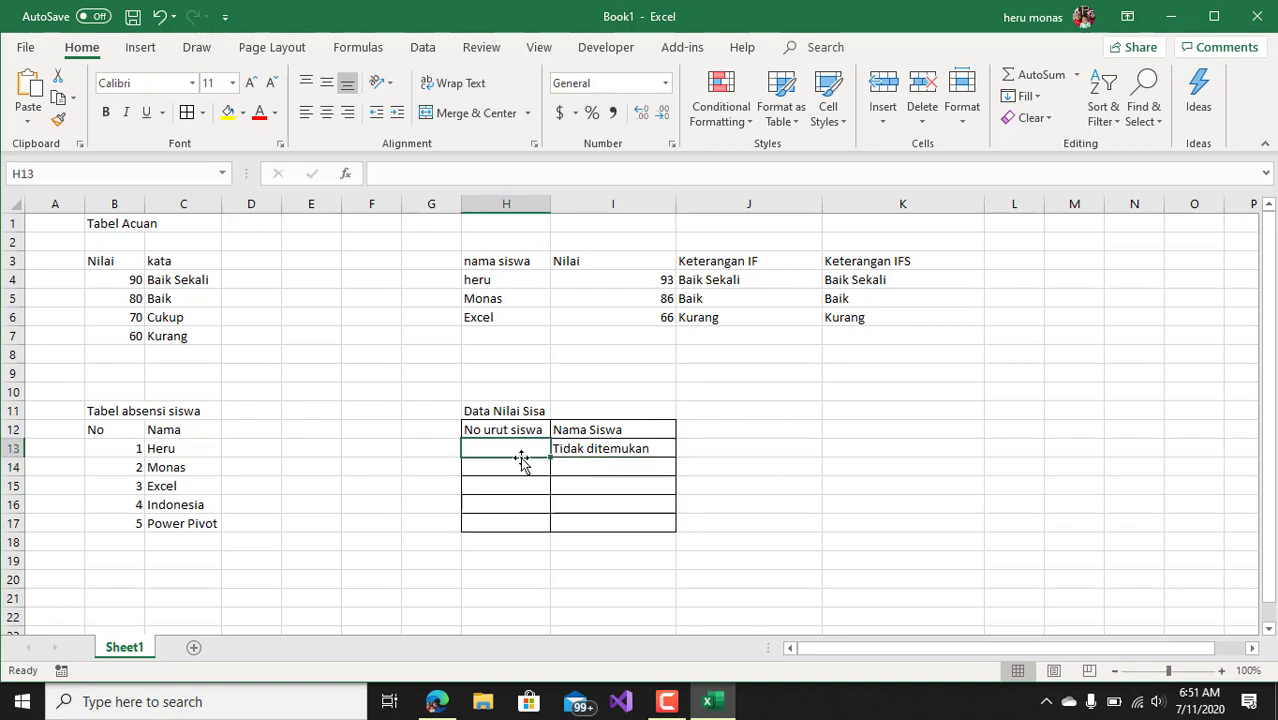
pyautogui.click(591, 450)
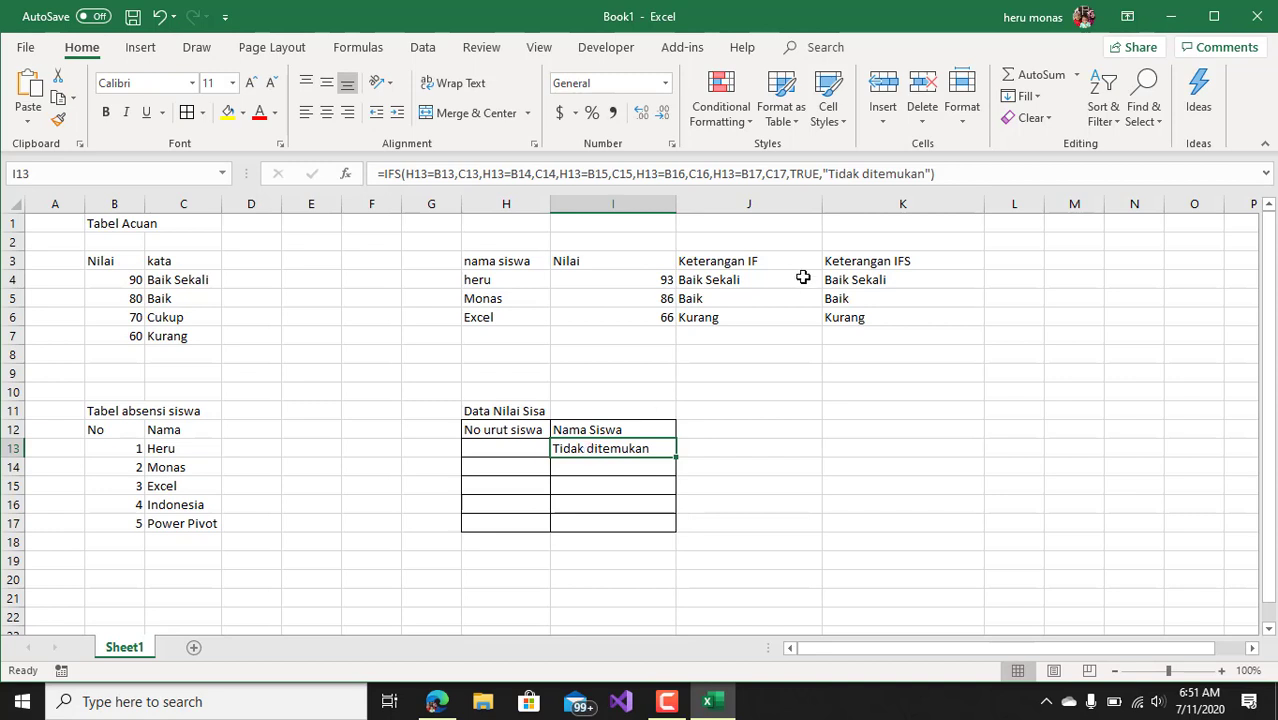
pyautogui.click(792, 176)
pyautogui.moveTo(790, 176); pyautogui.dragTo(820, 174)
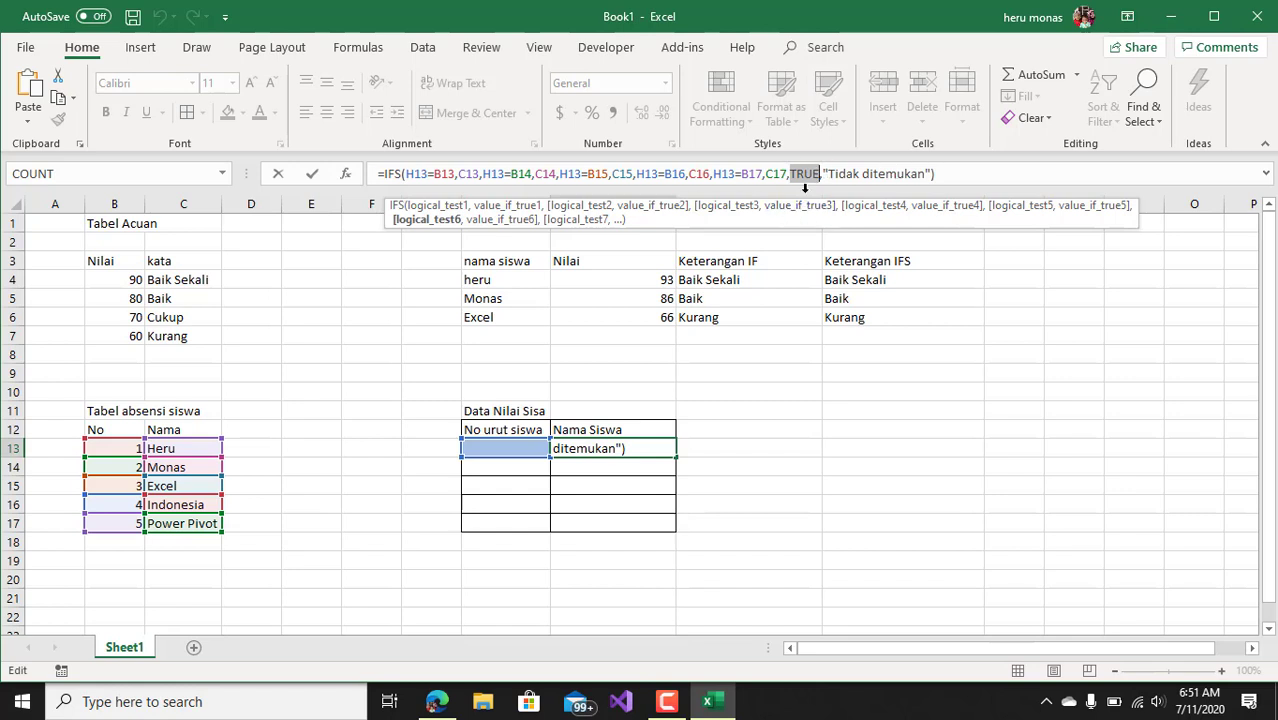
# Switch to the browser's IFS function support page, read the remark on default results, and return to Excel, closing the formula unchanged.
pyautogui.click(437, 701)
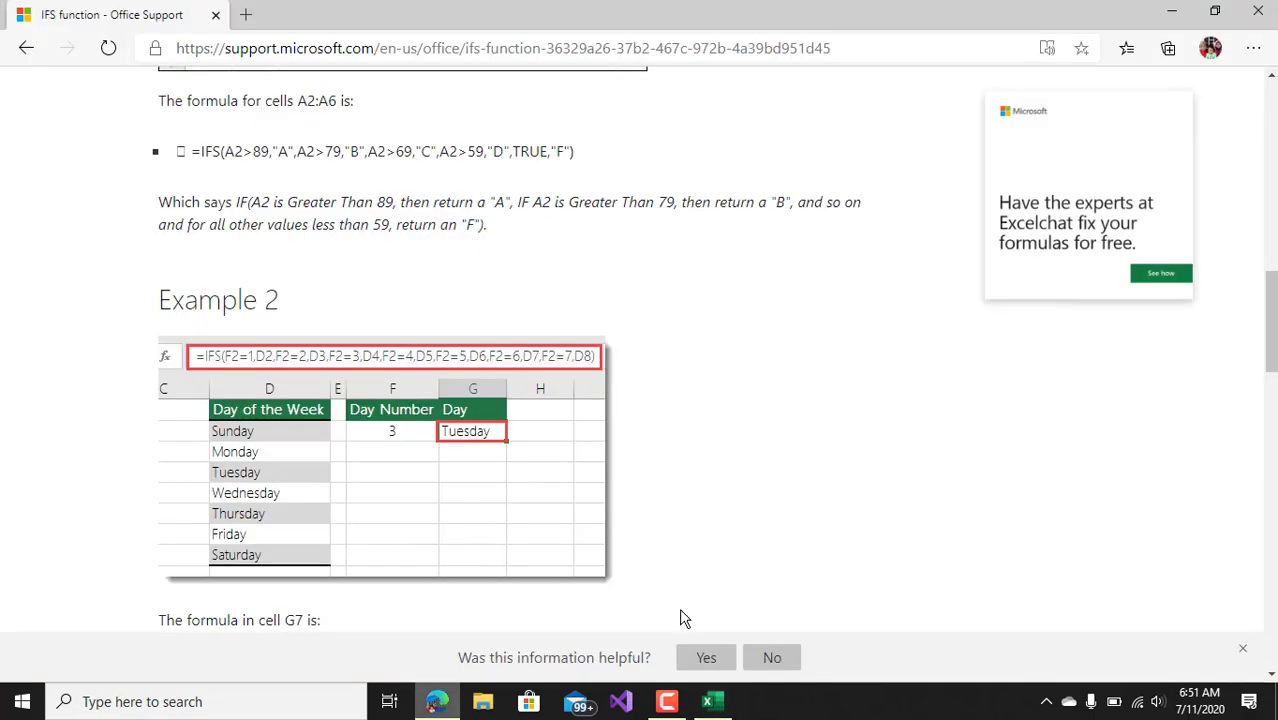
pyautogui.moveTo(1270, 345); pyautogui.dragTo(1272, 150)
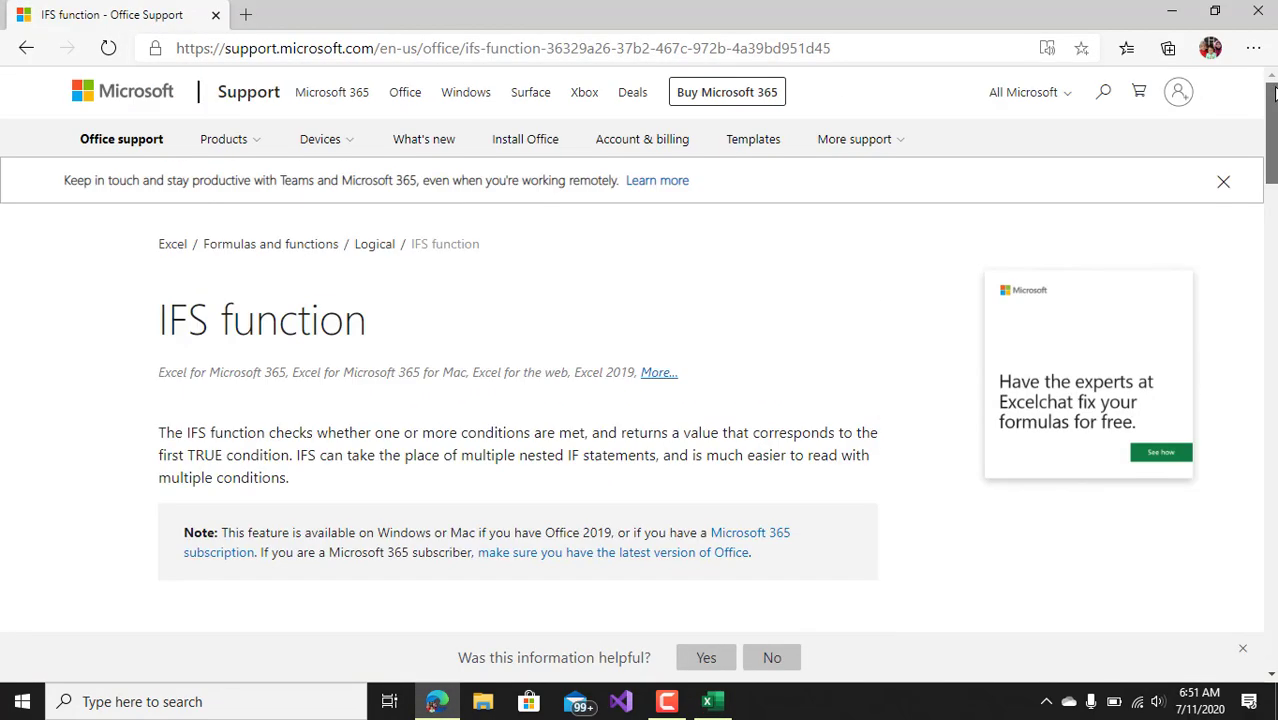
pyautogui.moveTo(1272, 92); pyautogui.dragTo(1221, 417)
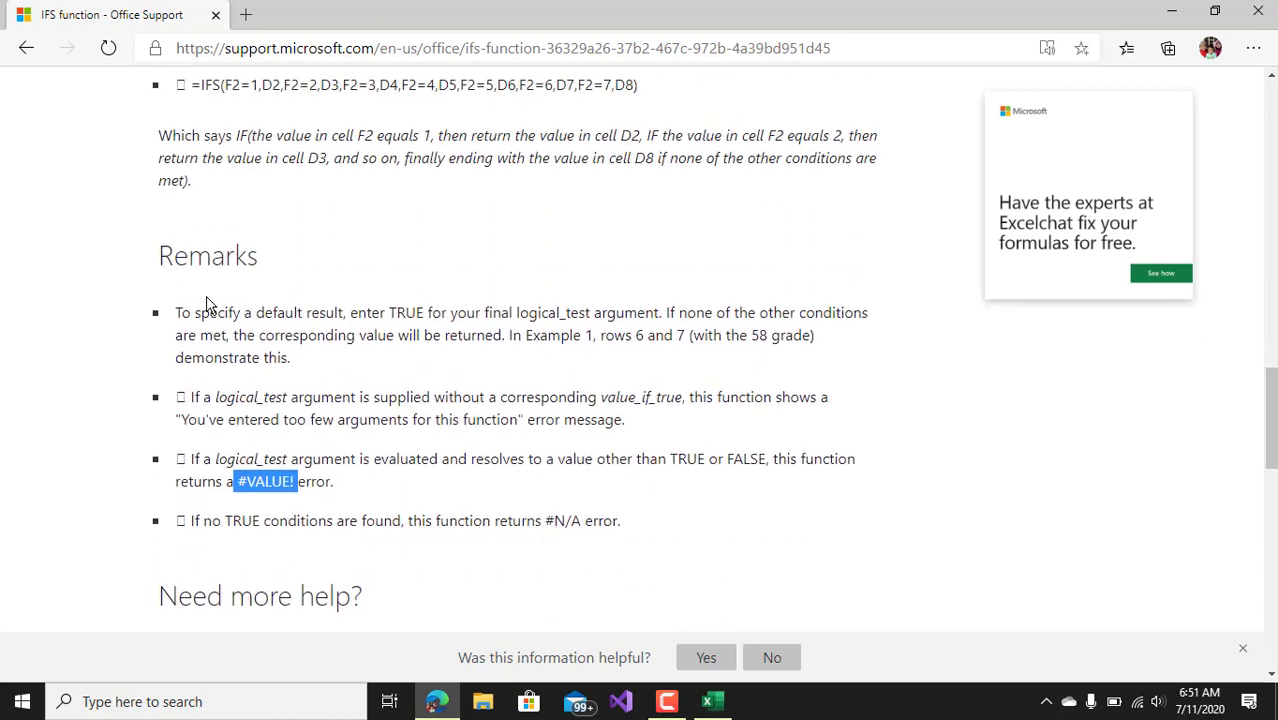
pyautogui.moveTo(177, 307); pyautogui.dragTo(419, 318)
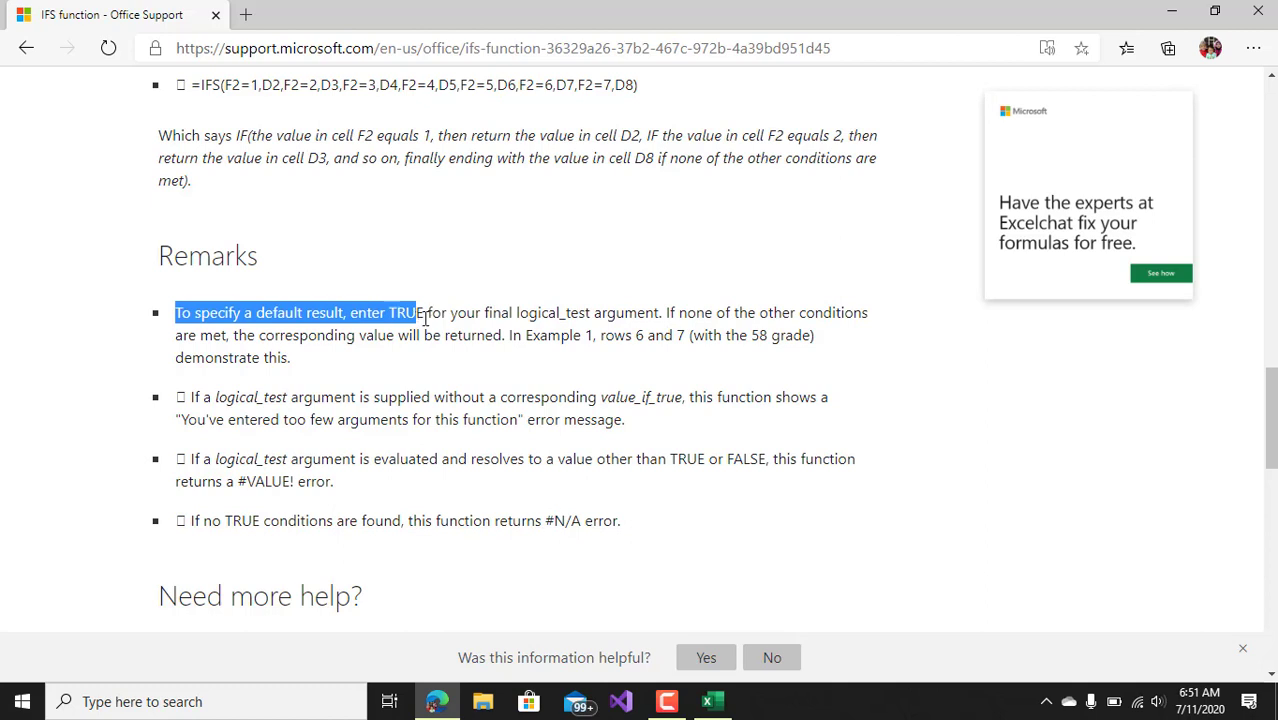
pyautogui.click(425, 318)
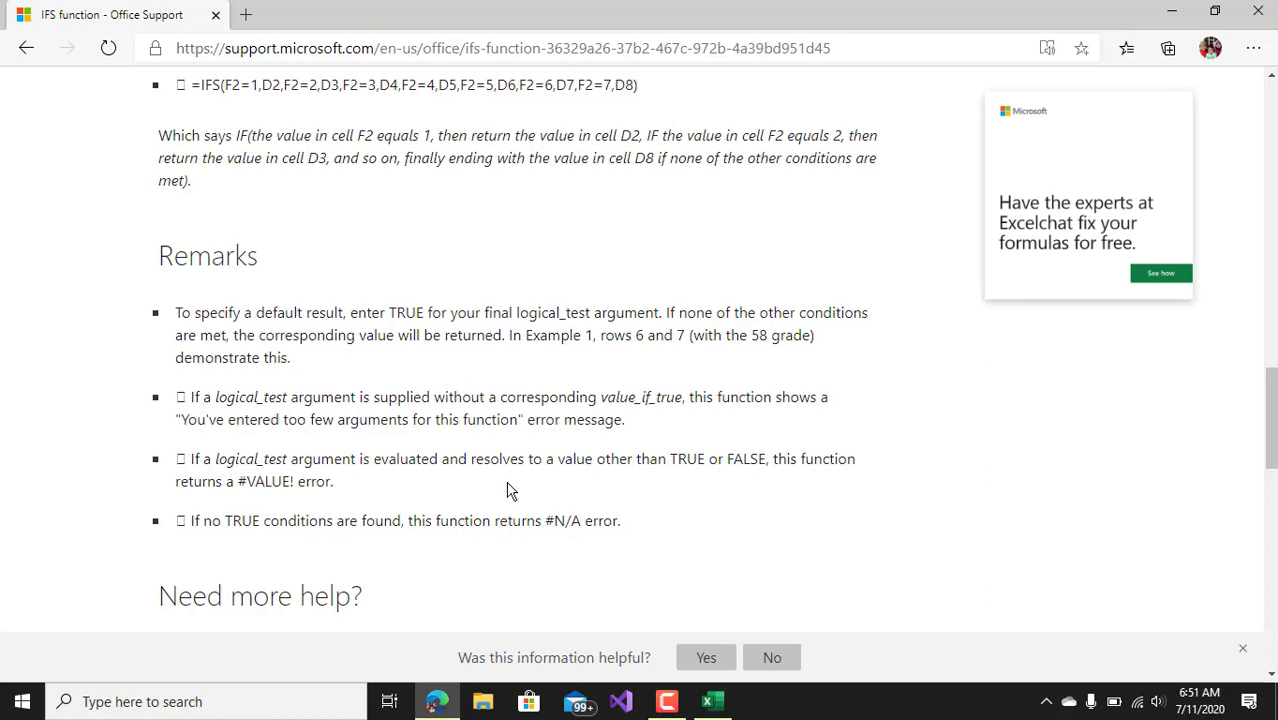
pyautogui.click(712, 701)
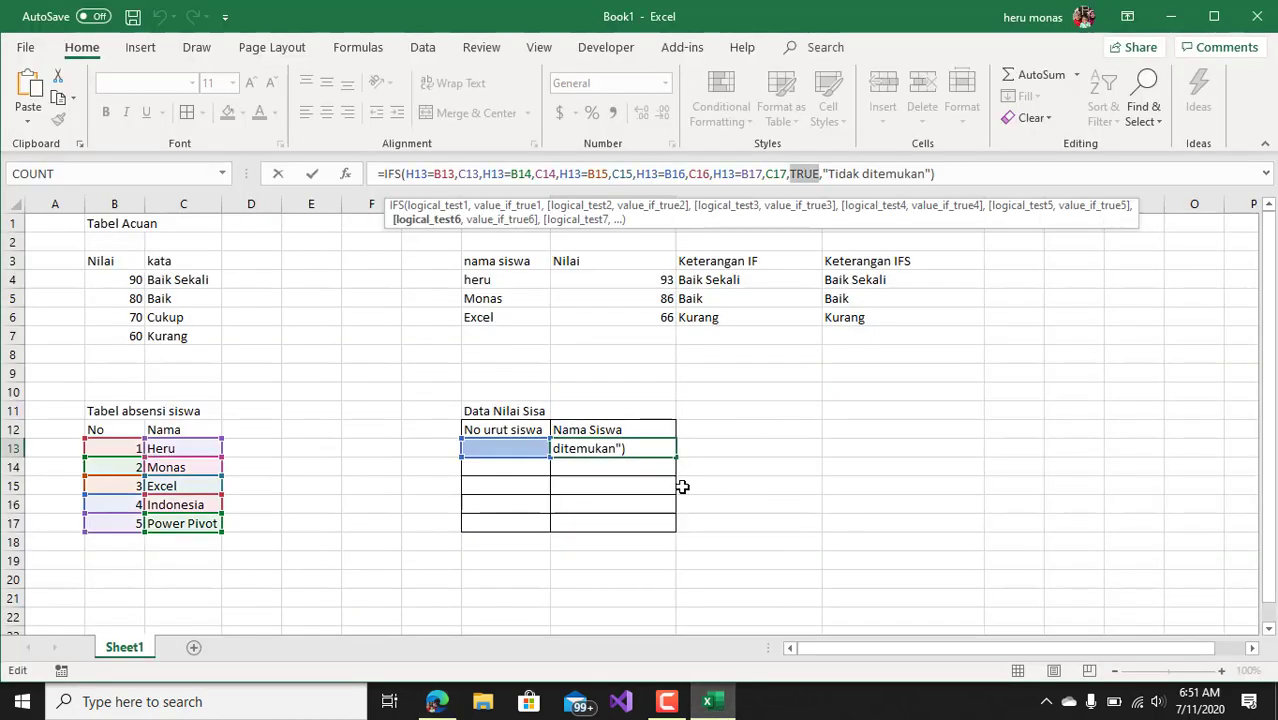
pyautogui.press('Return')
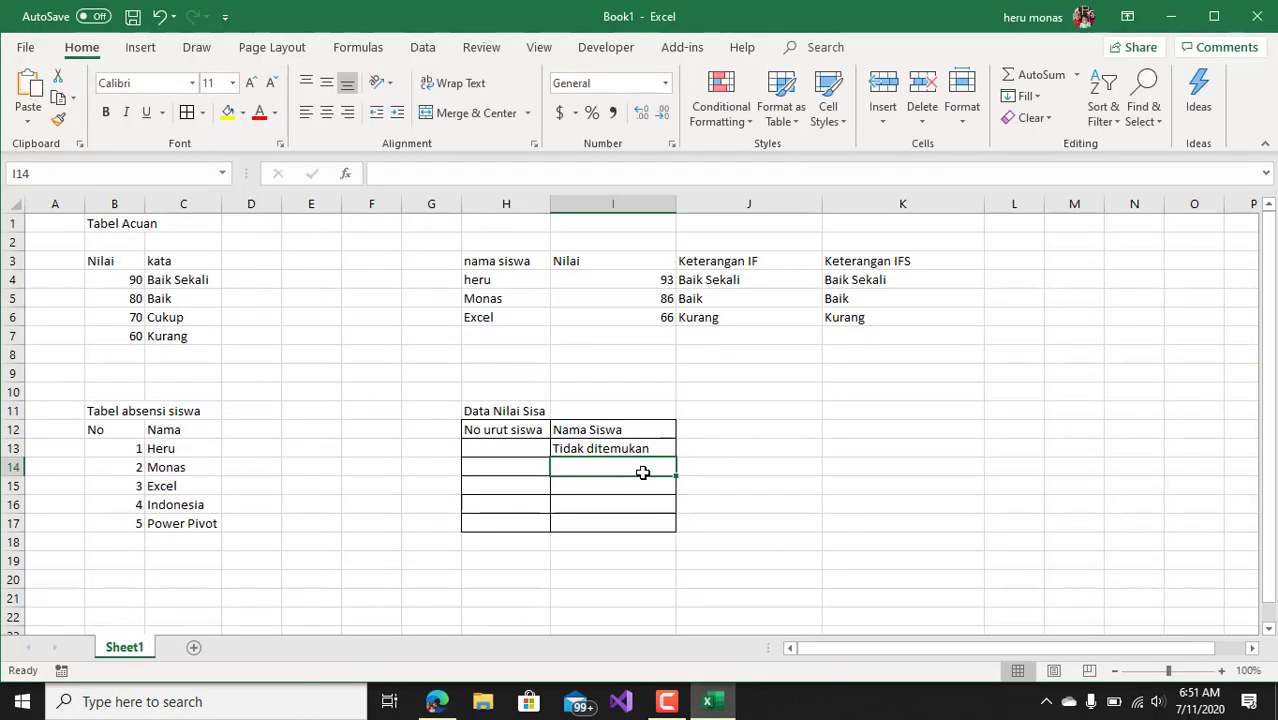
# Test the name lookup by entering student number 1 in H13, then replacing it with 2.
pyautogui.click(523, 445)
pyautogui.write('1')
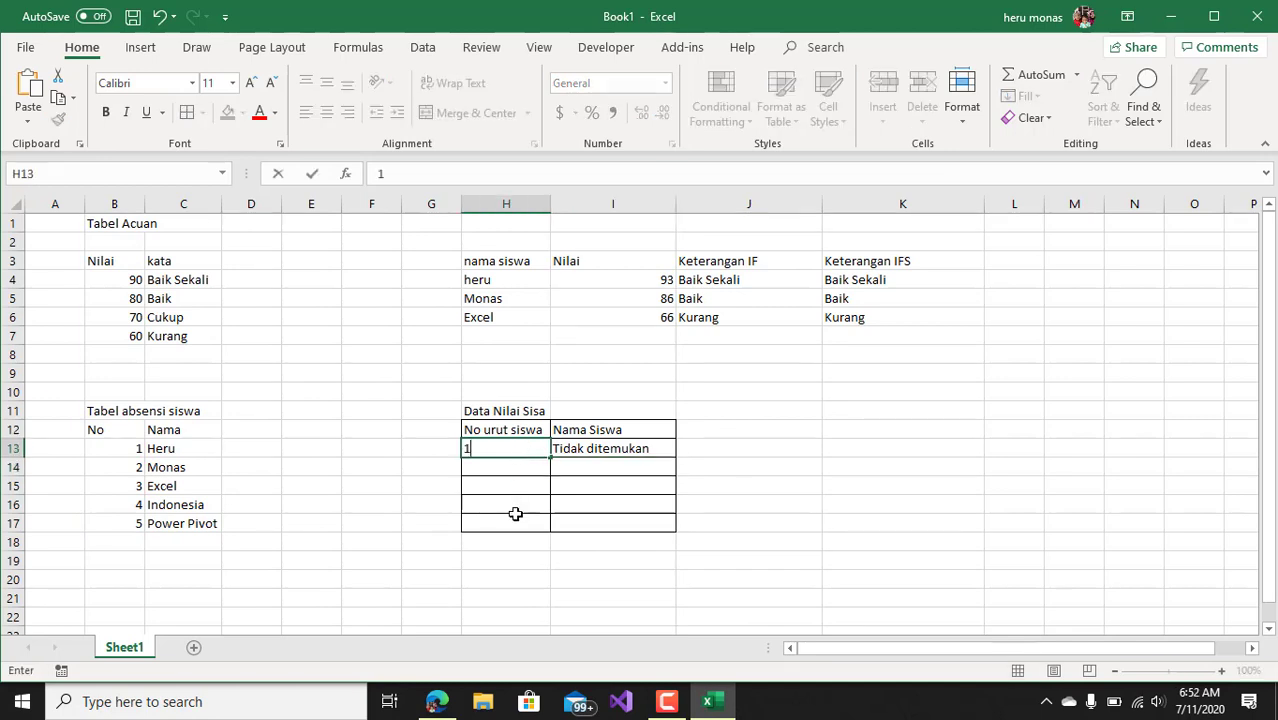
pyautogui.press('Return')
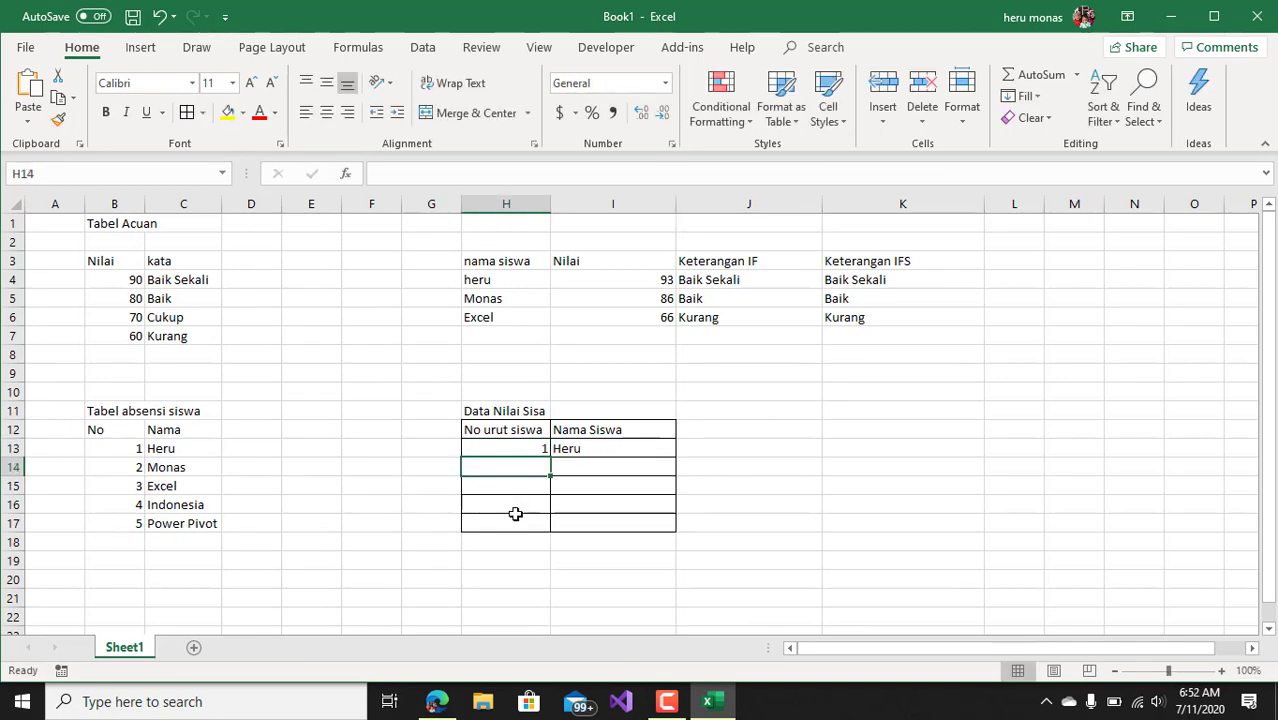
pyautogui.click(522, 448)
pyautogui.write('2')
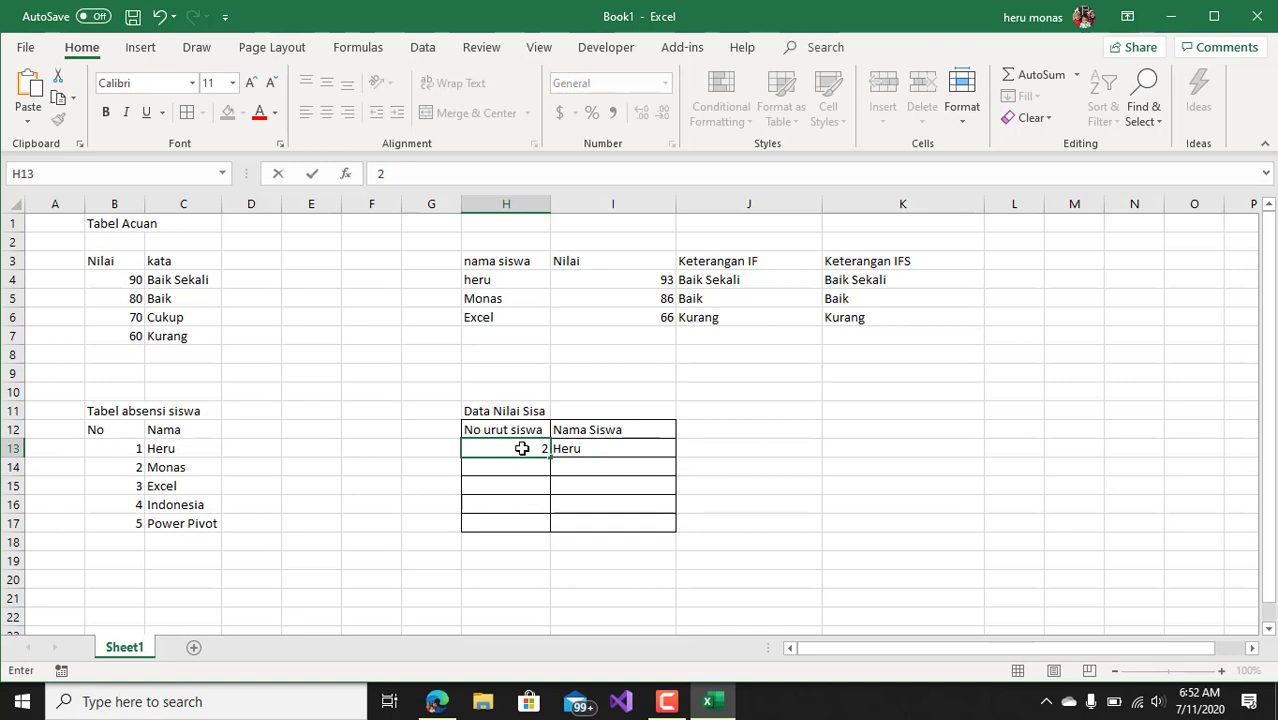
pyautogui.press('Return')
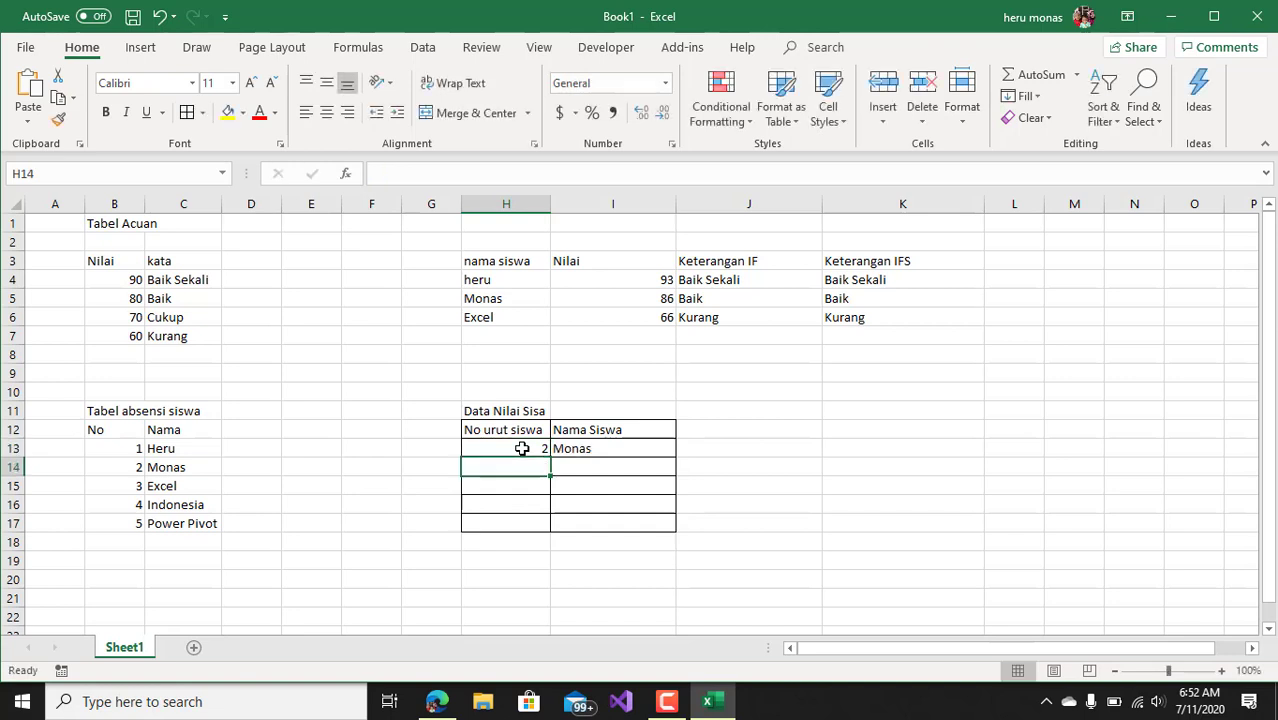
# Make the B13, C13, B14 and C14 references absolute in the IFS formula in I13.
pyautogui.click(613, 452)
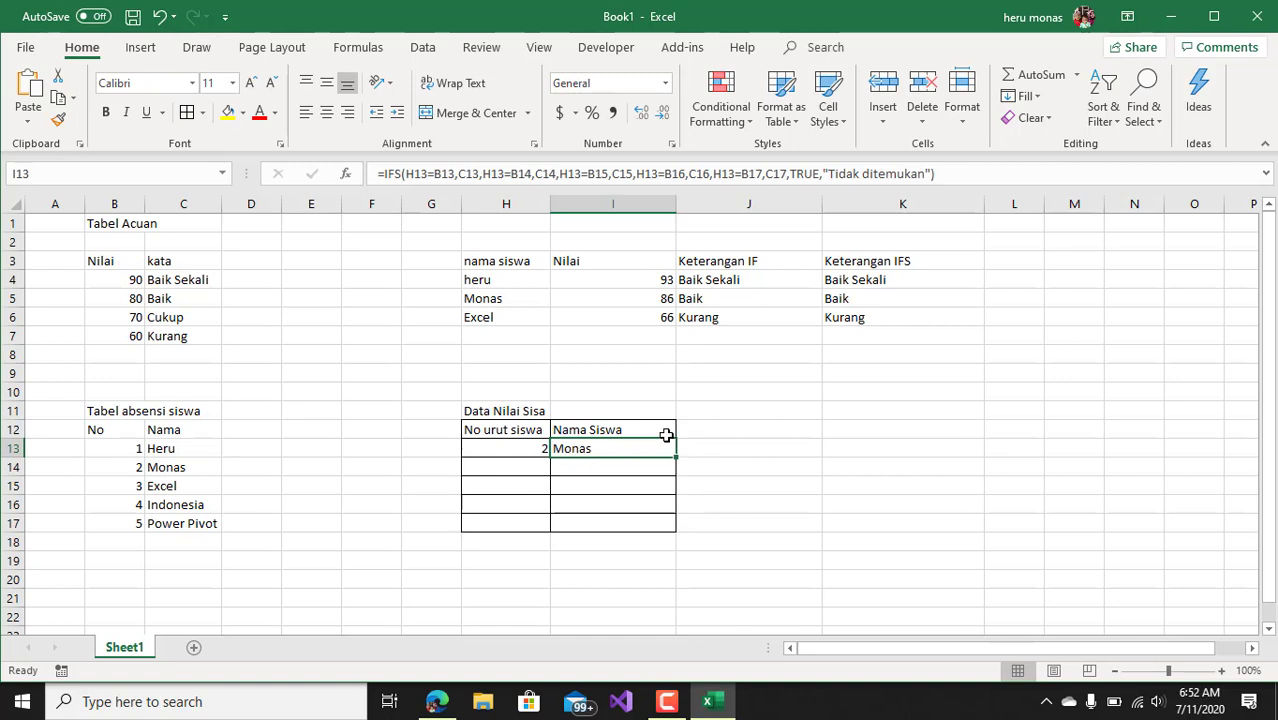
pyautogui.click(448, 175)
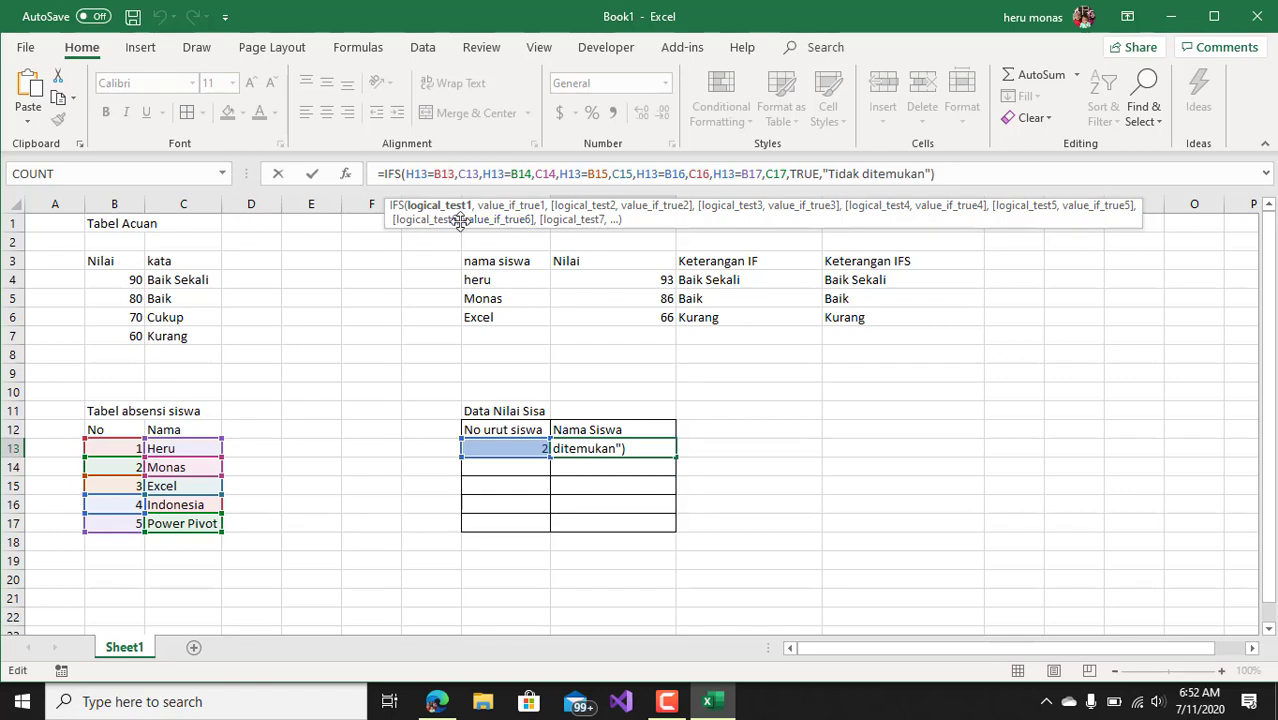
pyautogui.press('F4')
pyautogui.click(481, 176)
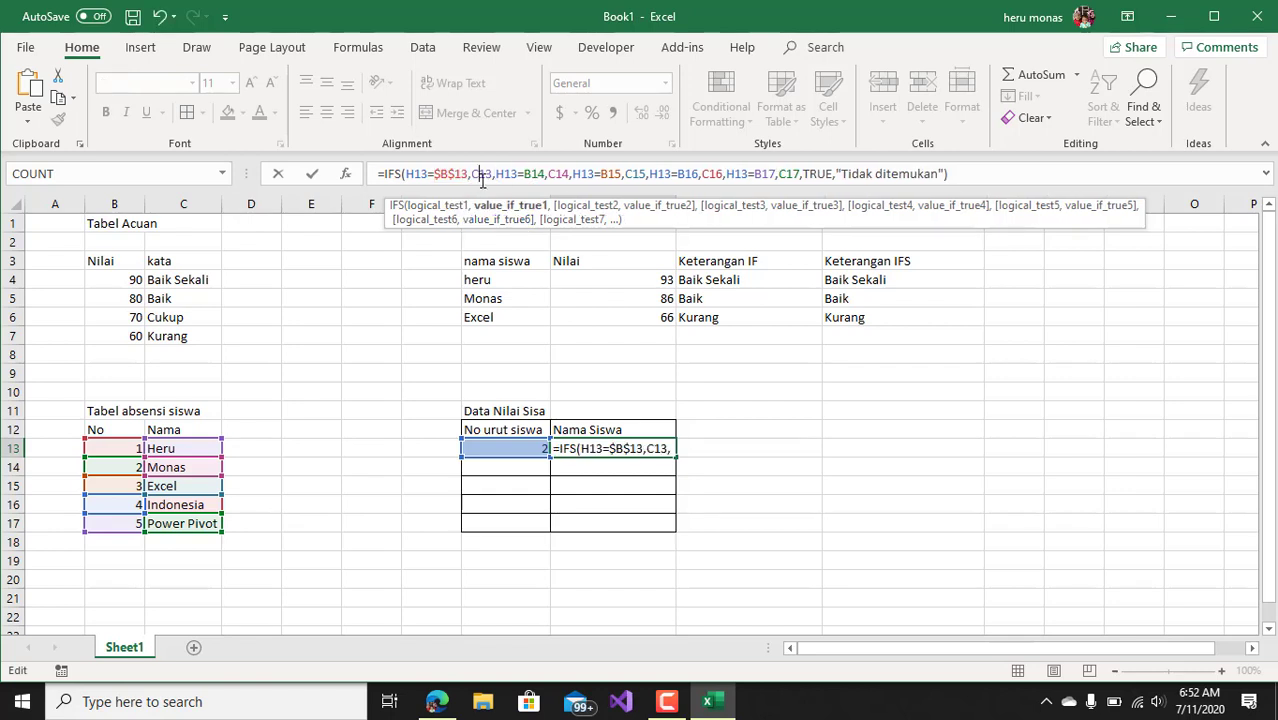
pyautogui.press('F4')
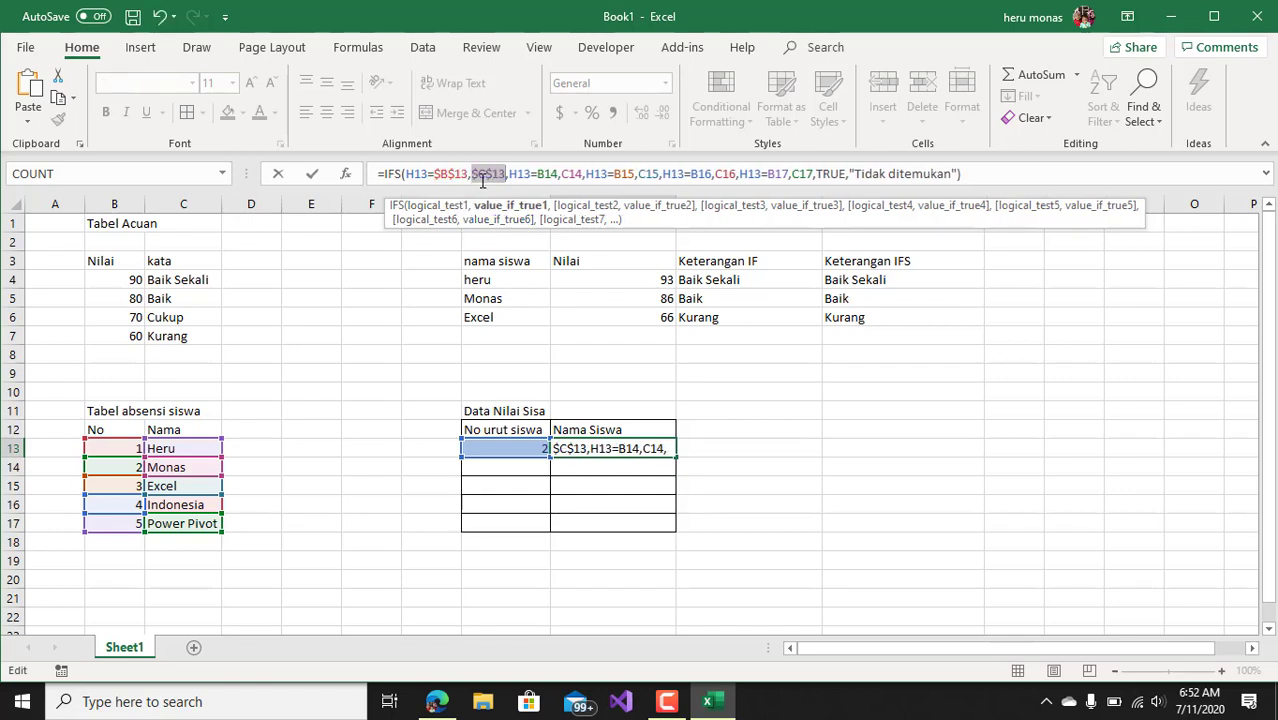
pyautogui.click(552, 176)
pyautogui.press('F4')
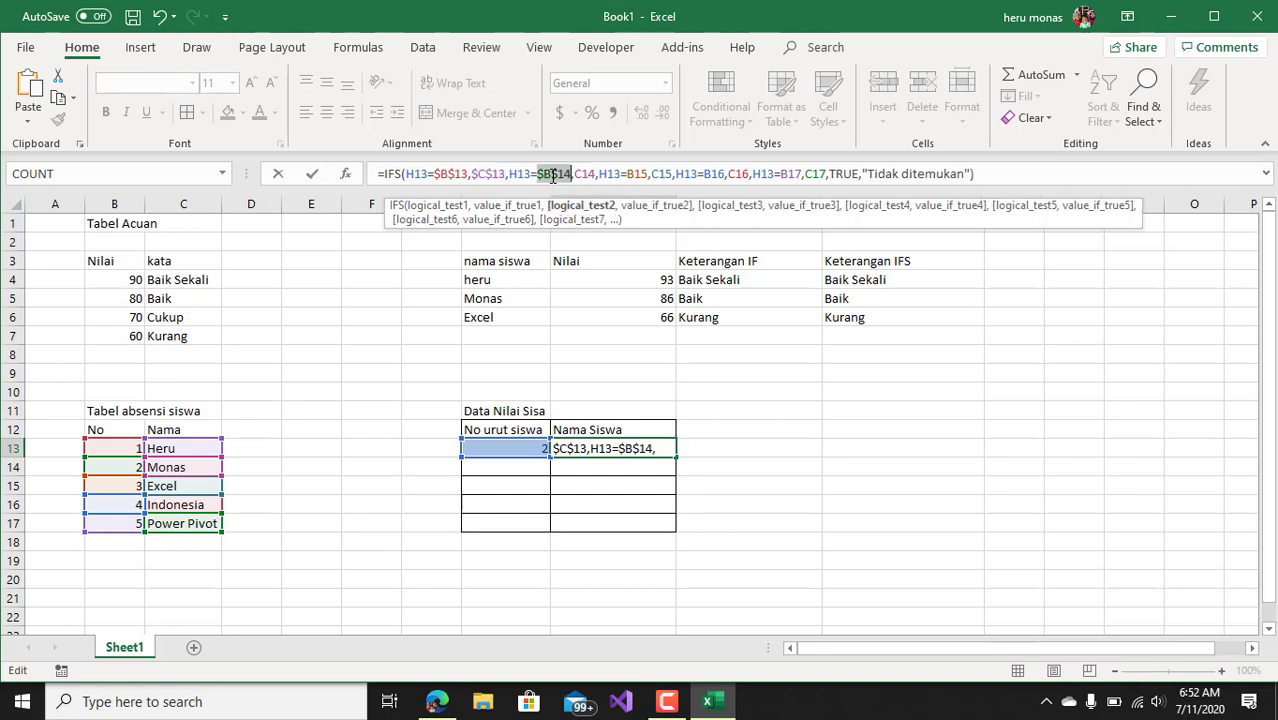
pyautogui.click(584, 174)
pyautogui.press('F4')
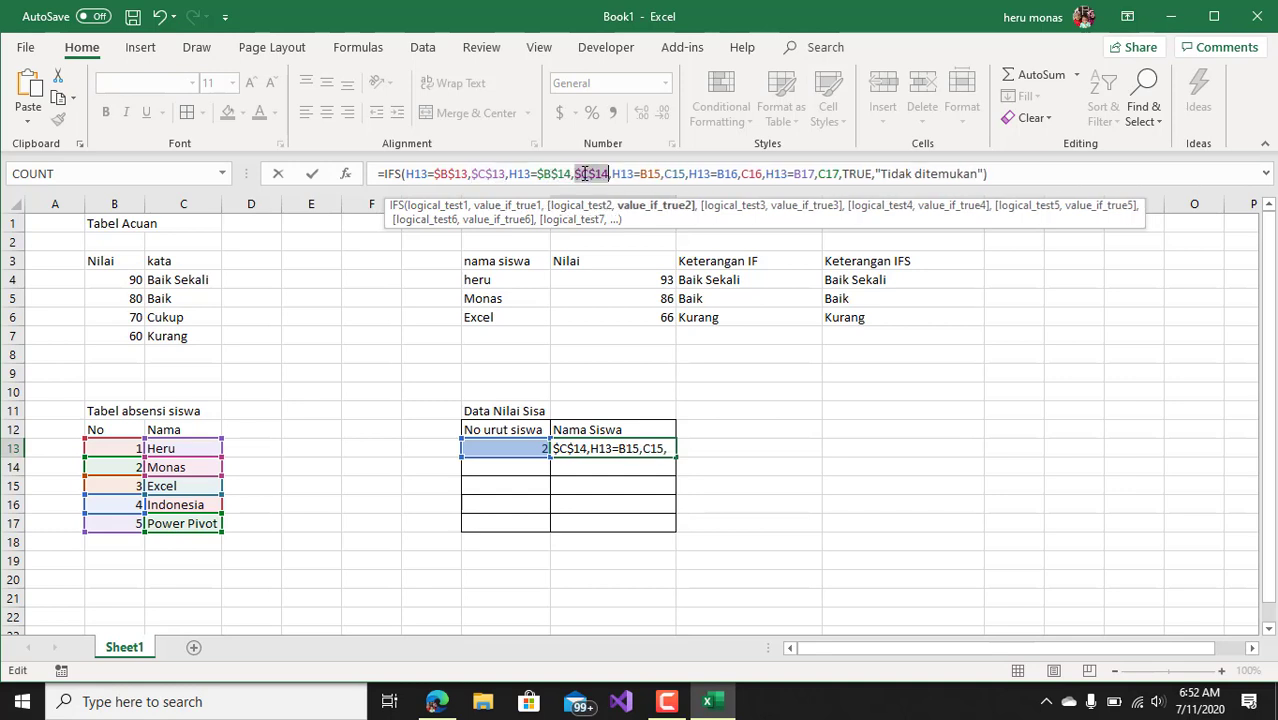
# Make the B15, C15, B16 and C16 references absolute in the IFS formula in I13.
pyautogui.click(648, 175)
pyautogui.press('F4')
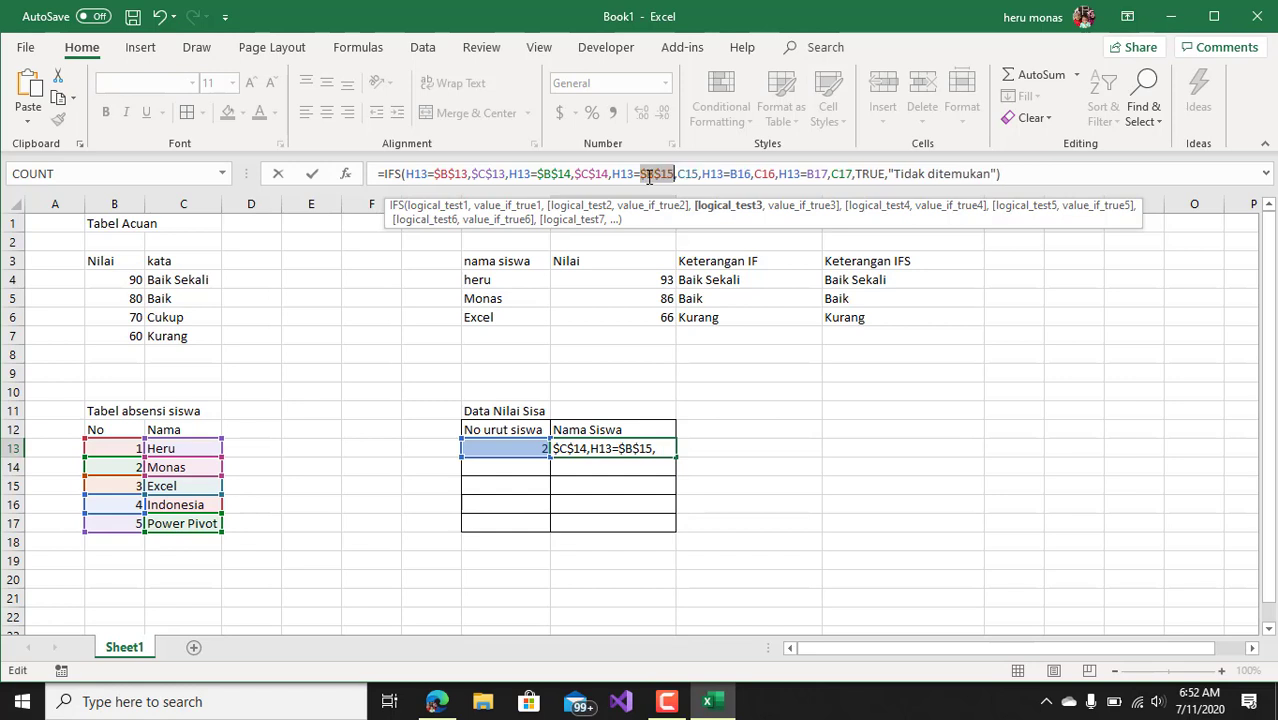
pyautogui.click(713, 175)
pyautogui.click(693, 174)
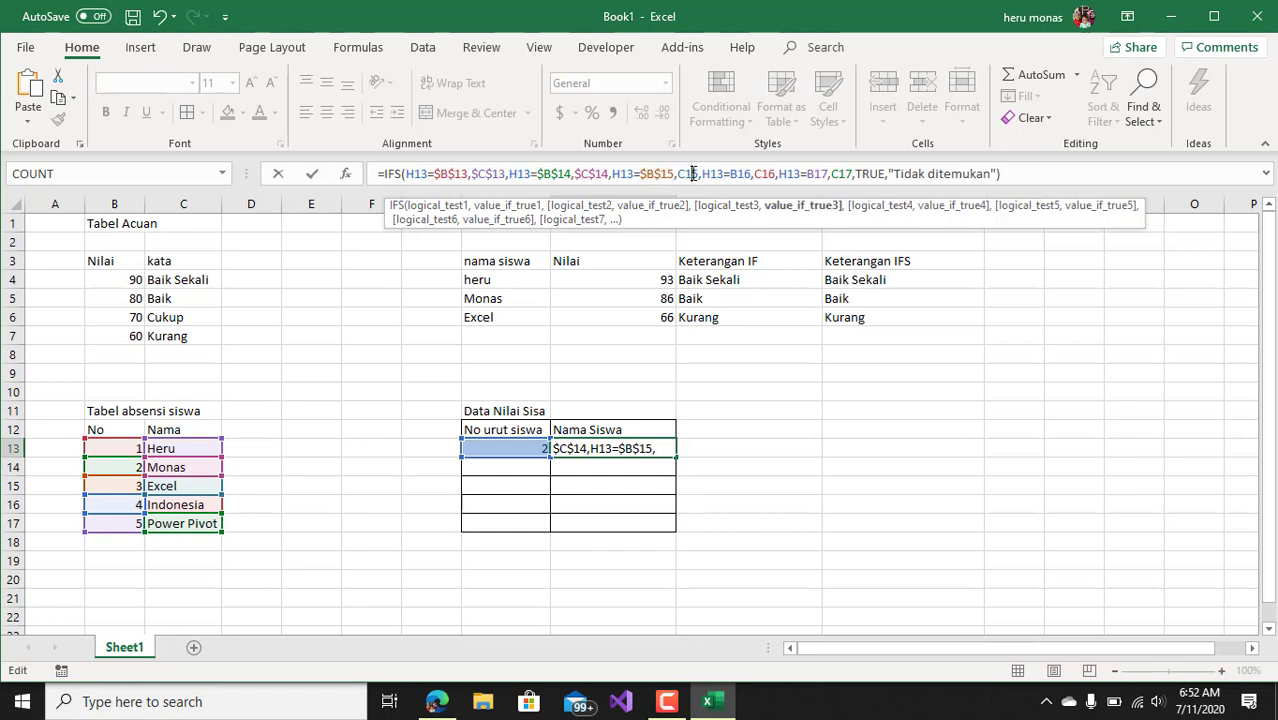
pyautogui.press('F4')
pyautogui.click(758, 174)
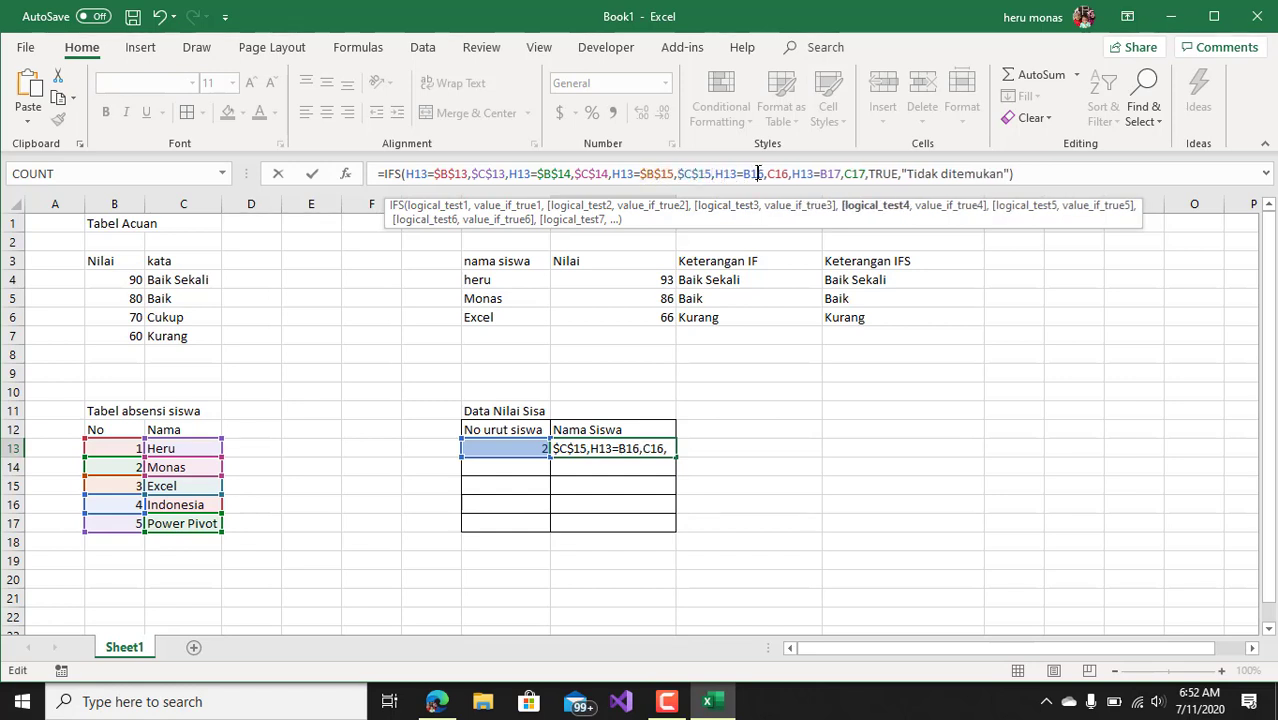
pyautogui.press('F4')
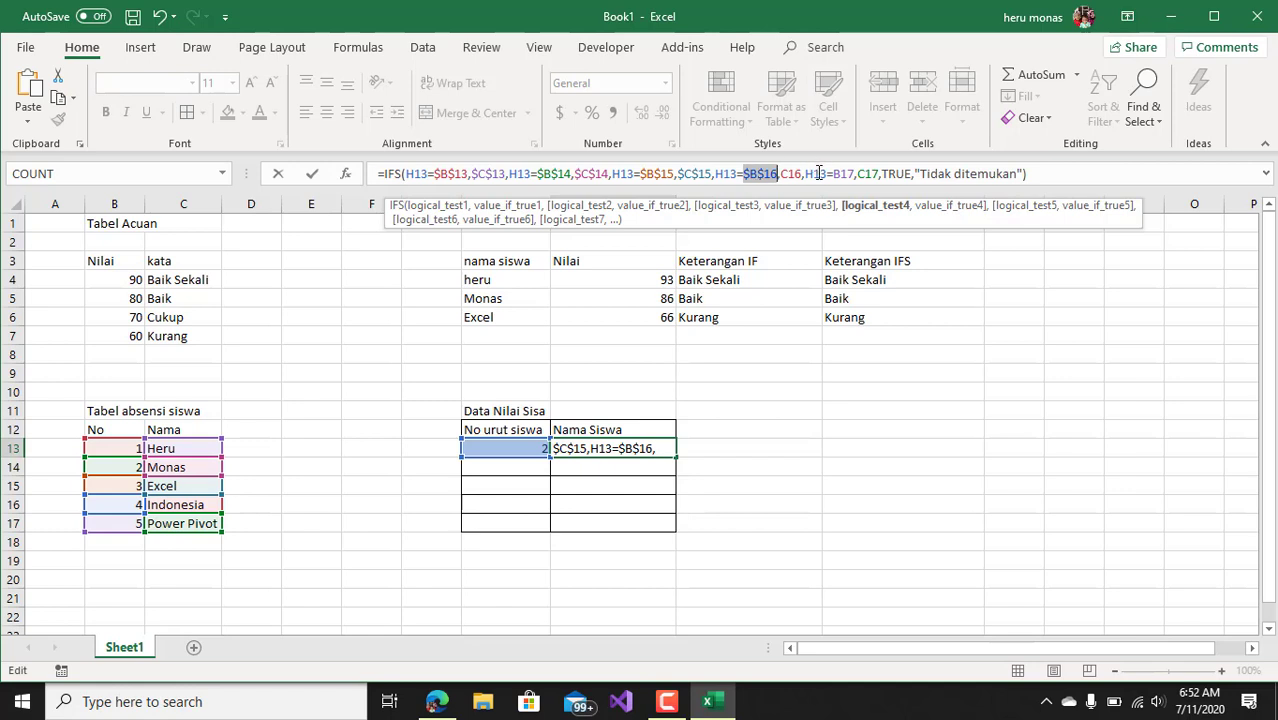
pyautogui.click(793, 175)
pyautogui.press('F4')
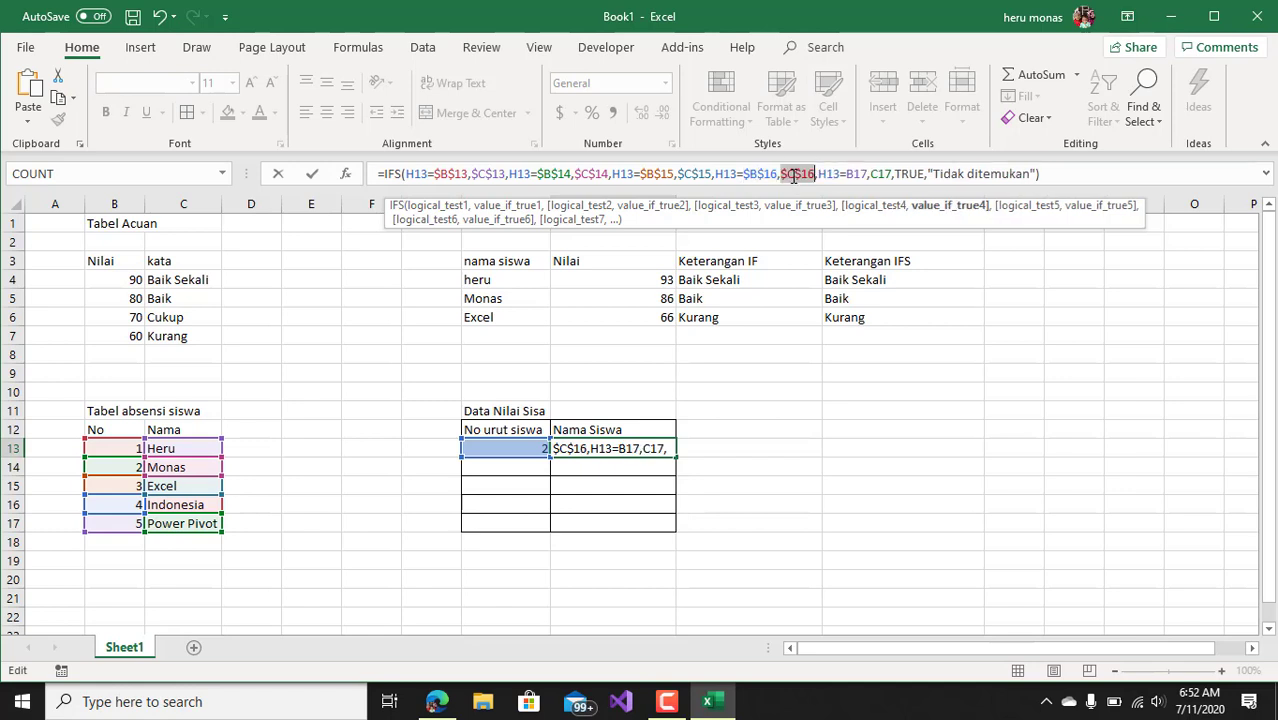
# Make the B17 and C17 references absolute in the IFS formula and commit it in I13.
pyautogui.click(860, 174)
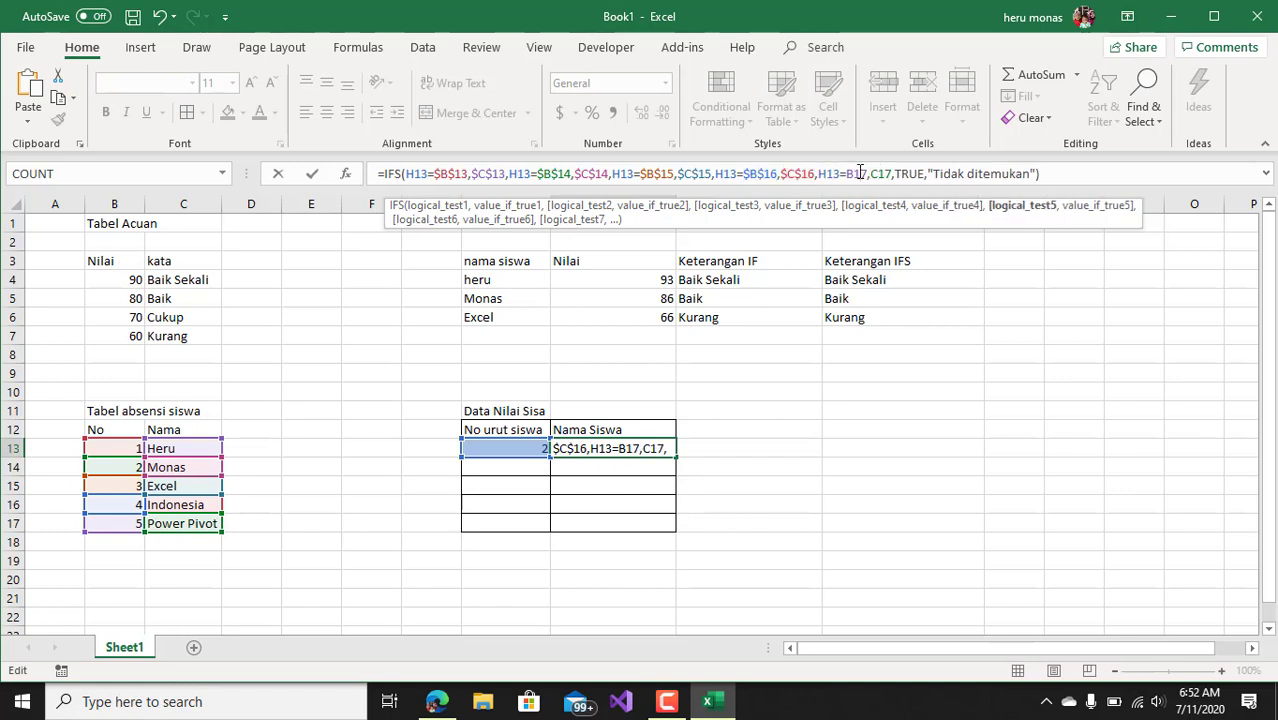
pyautogui.press('F4')
pyautogui.click(898, 174)
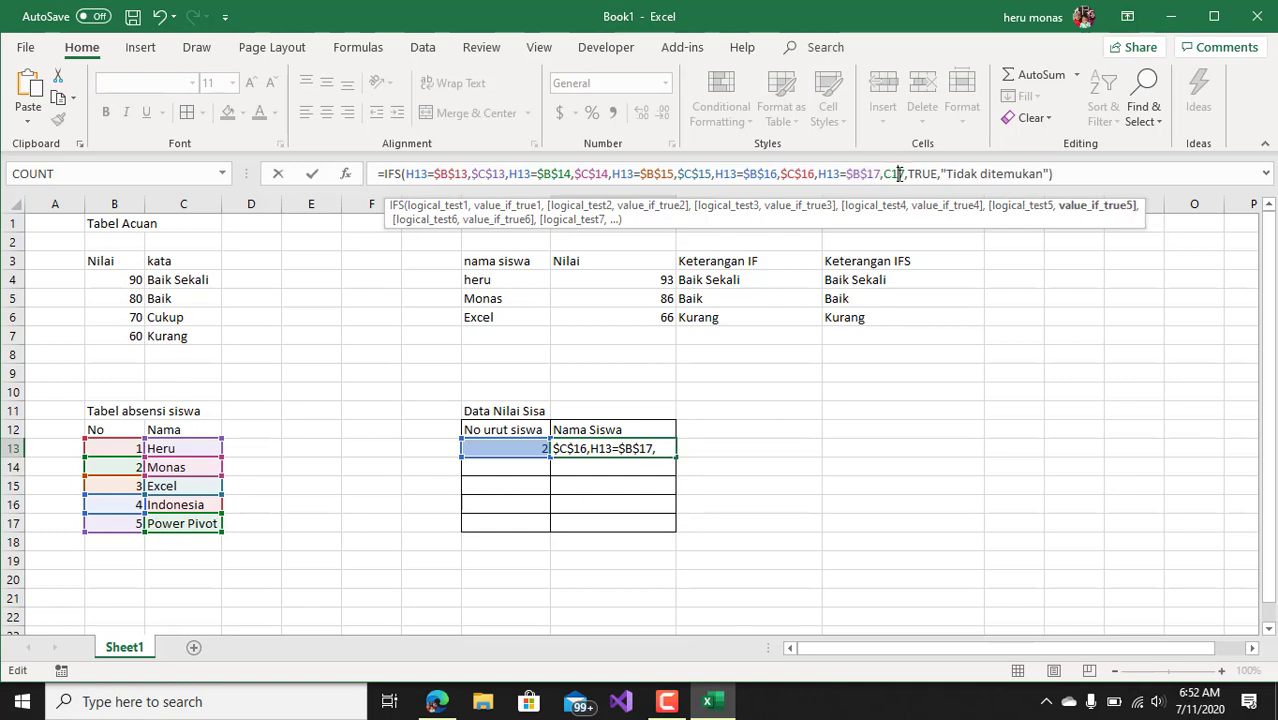
pyautogui.press('F4')
pyautogui.press('Return')
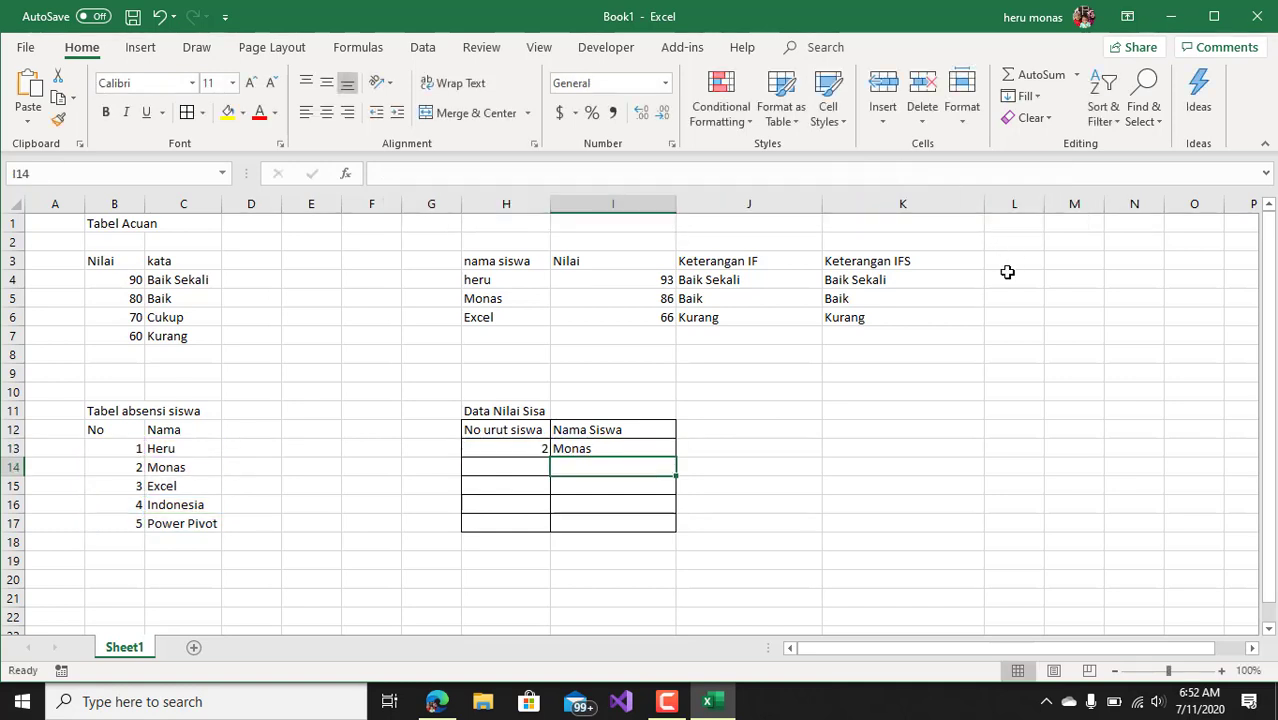
# Fill the IFS formula from I13 down to I17 and test it by entering student number 5 in H16.
pyautogui.click(659, 446)
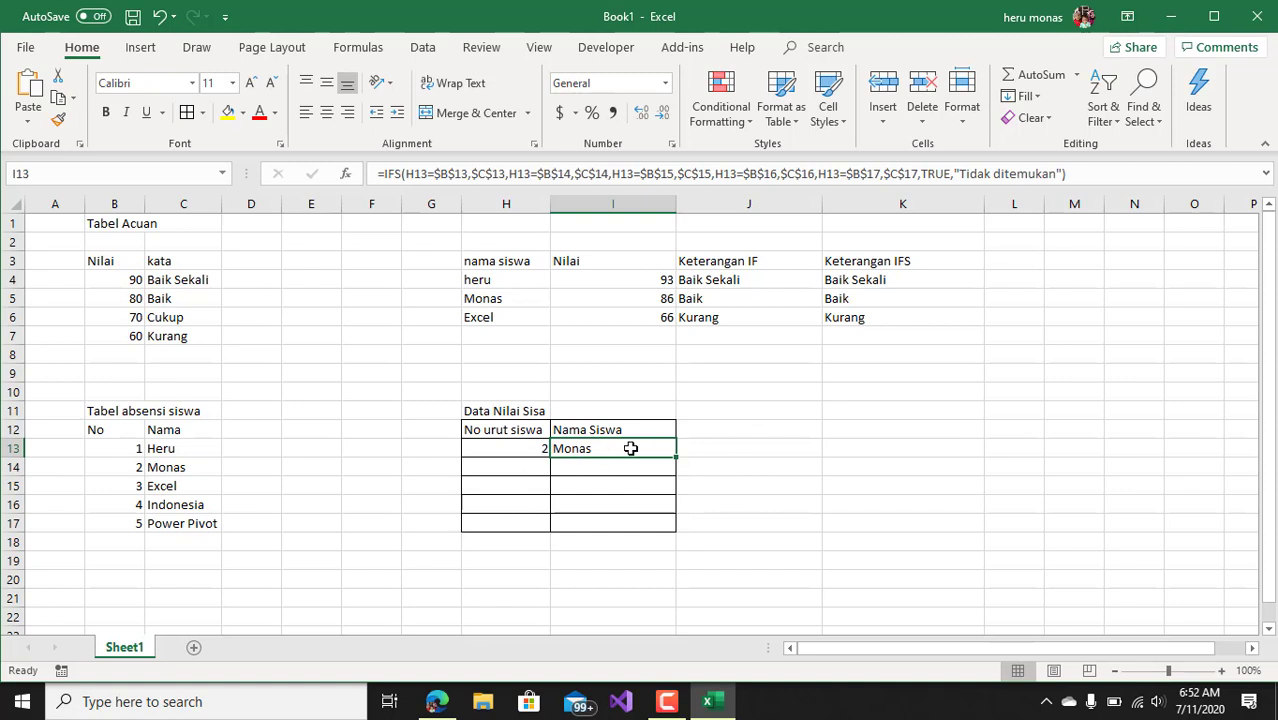
pyautogui.moveTo(667, 457); pyautogui.dragTo(666, 528)
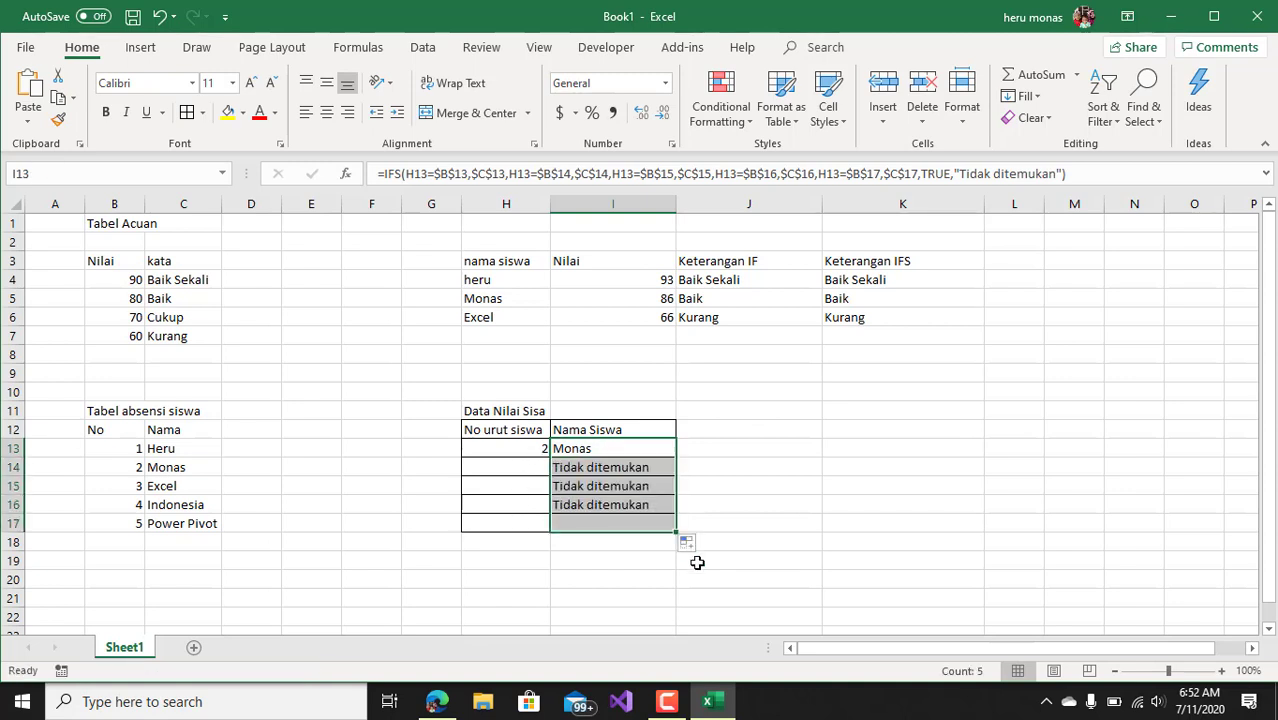
pyautogui.click(511, 507)
pyautogui.write('5')
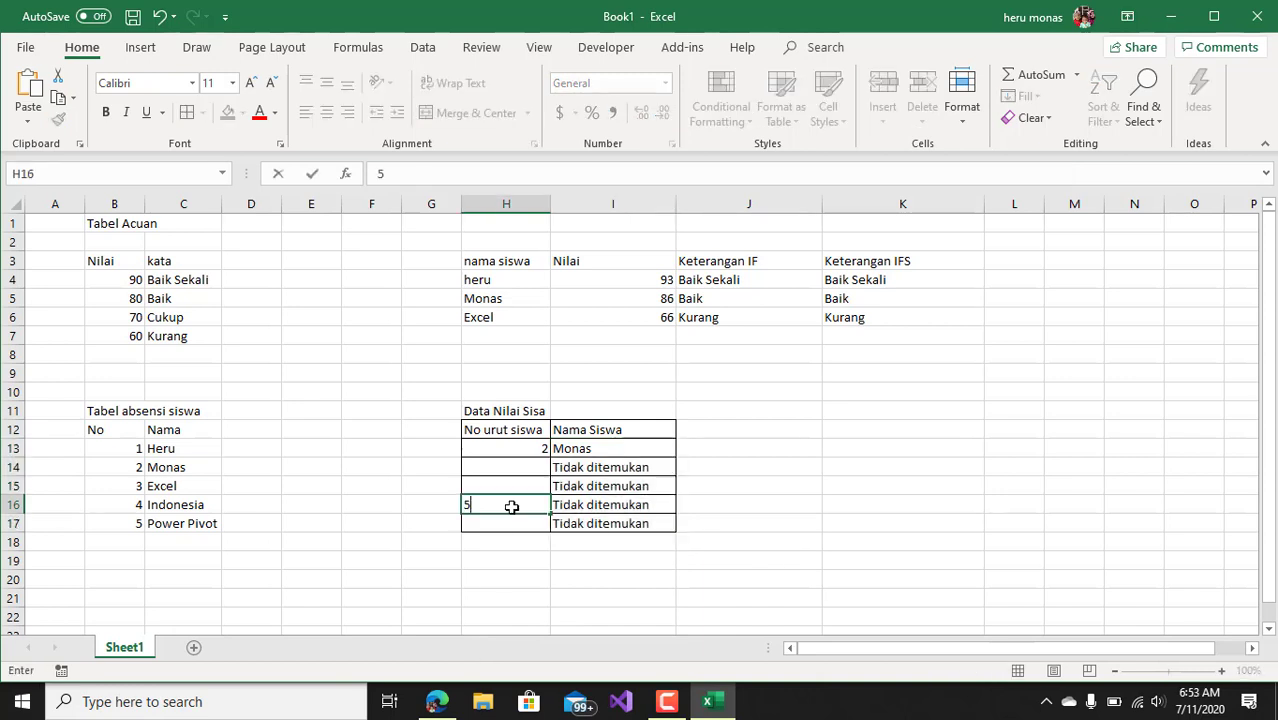
pyautogui.press('Return')
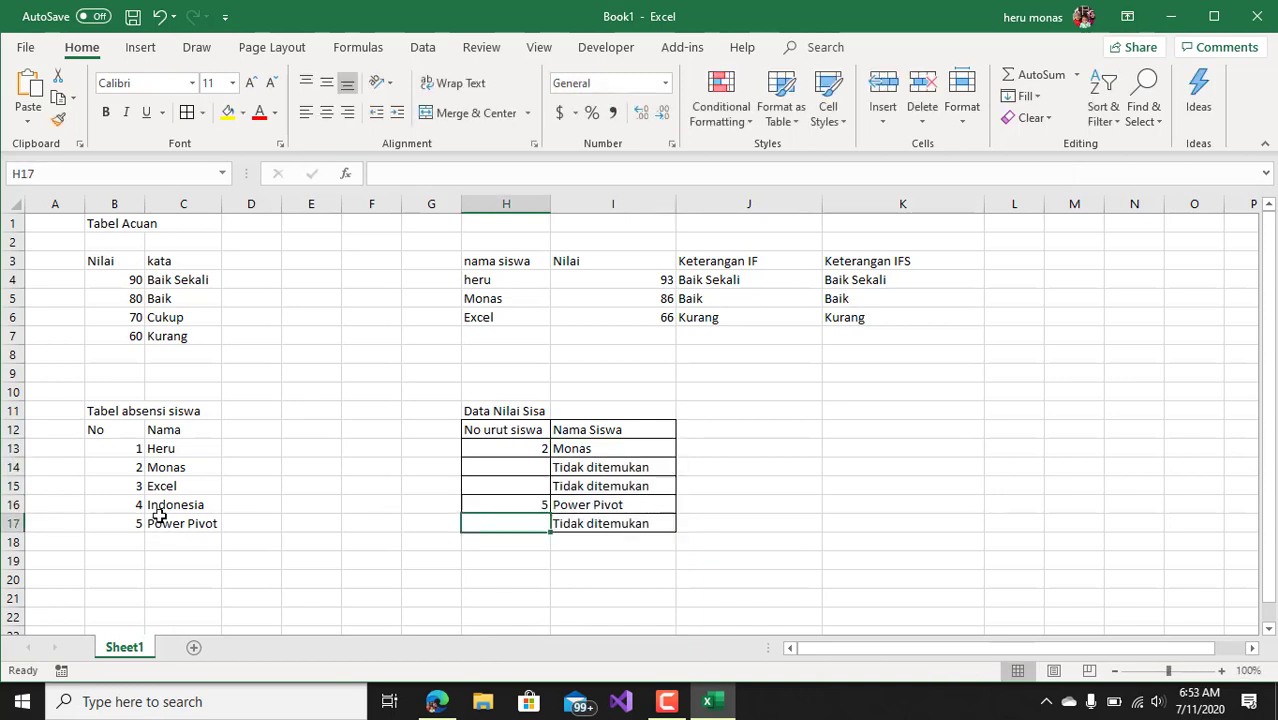
# Test the copied name lookups by entering student number 1 in H14 and 4 in H17.
pyautogui.click(528, 467)
pyautogui.write('1')
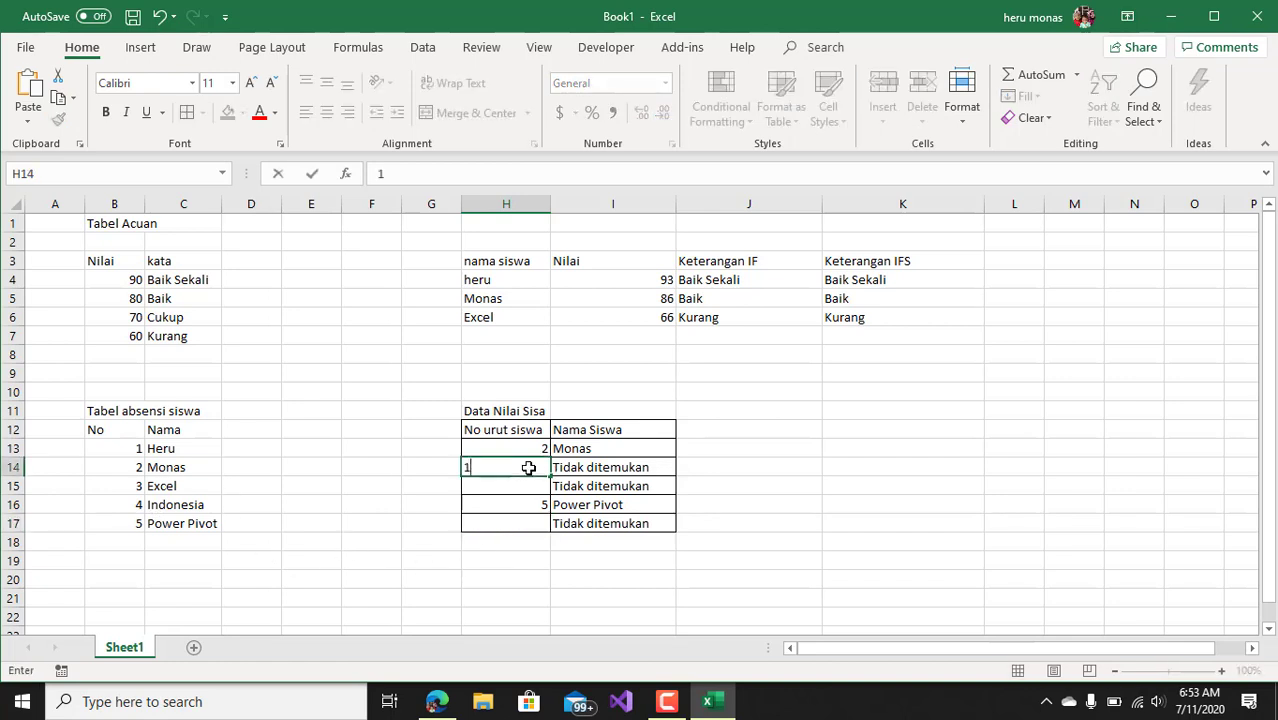
pyautogui.press('Return')
pyautogui.click(542, 528)
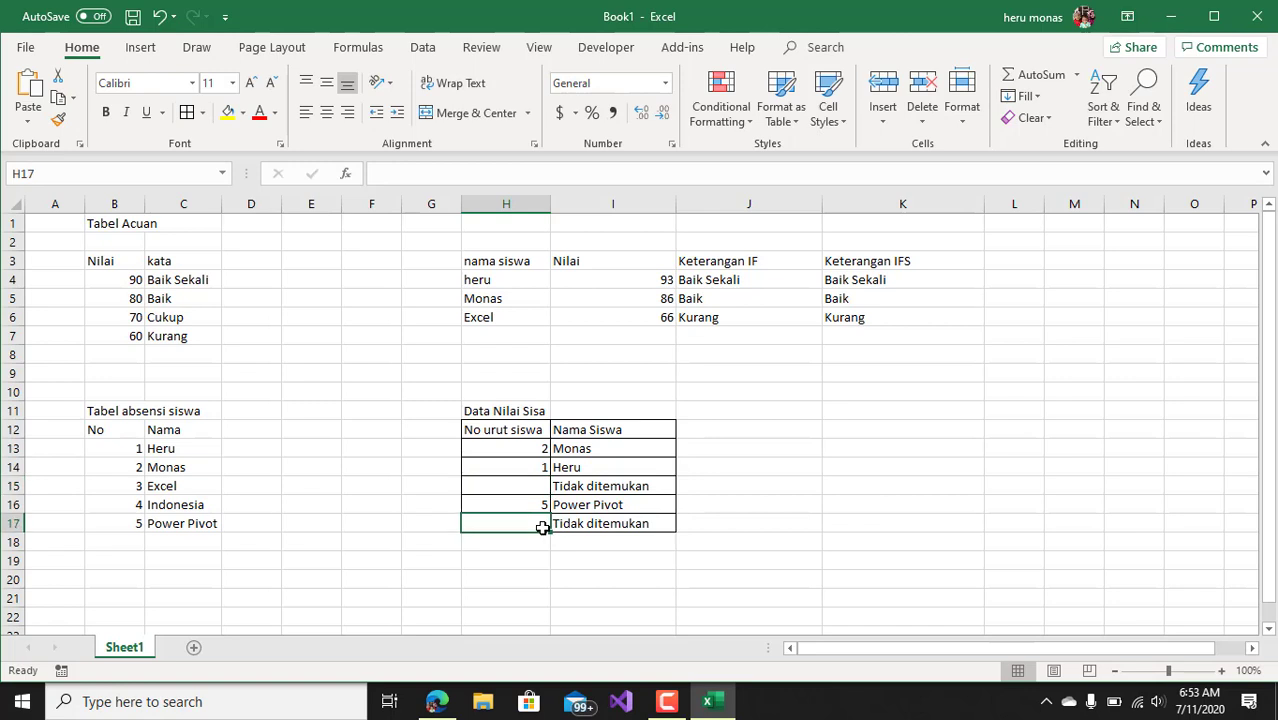
pyautogui.write('4')
pyautogui.press('Return')
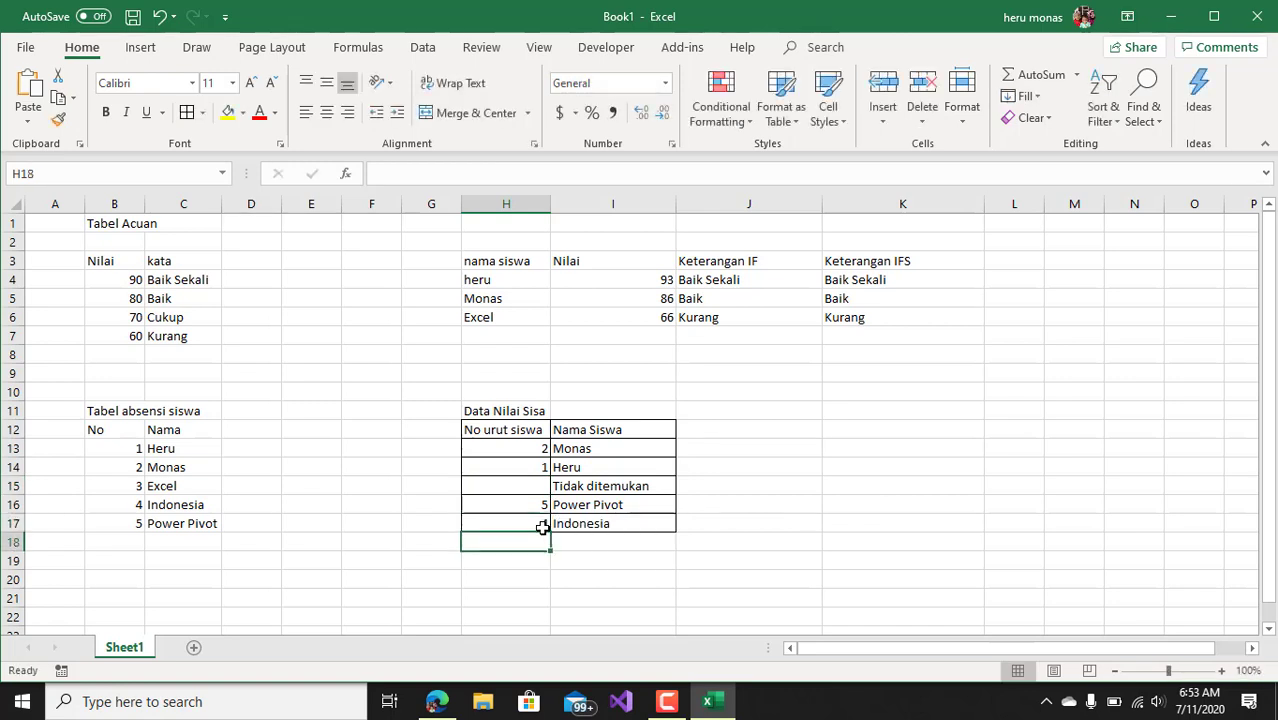
pyautogui.click(750, 530)
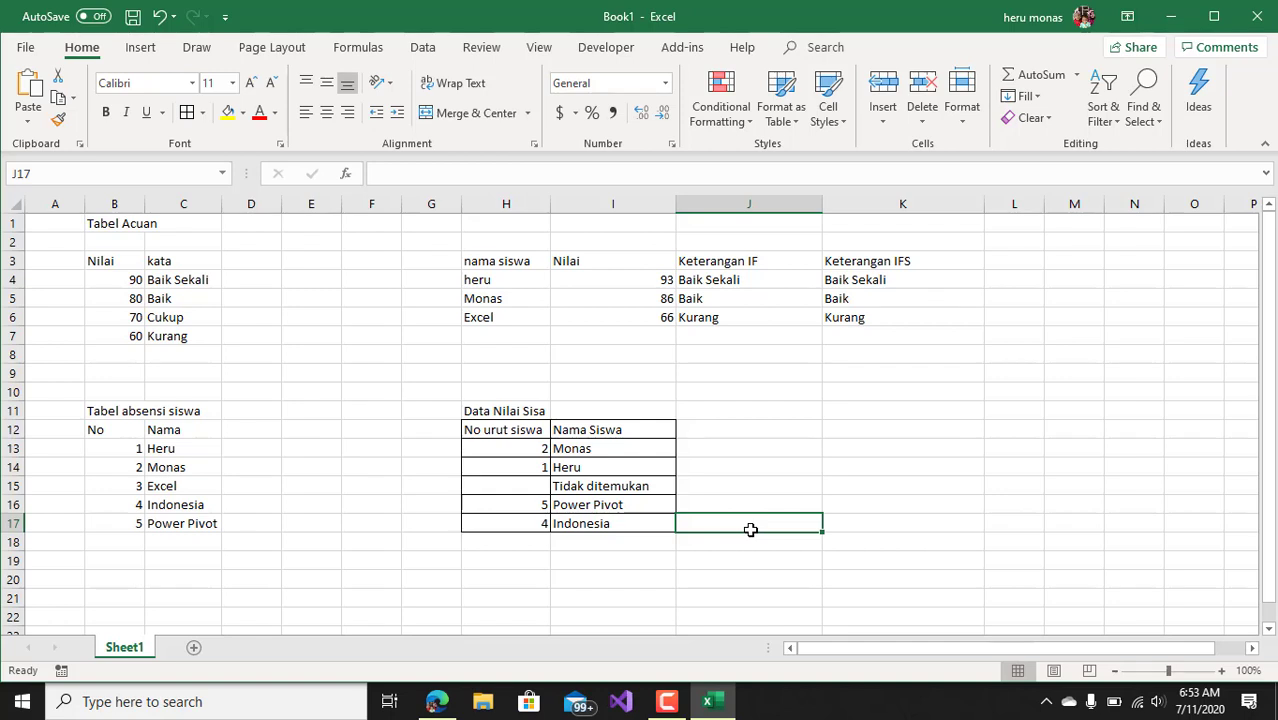
# Switch to the browser and open the Facebook group "Bantuan Macro/VBA Excel-Power pivot-Power Query-DAX (Indonesia)" in a new tab.
pyautogui.click(438, 703)
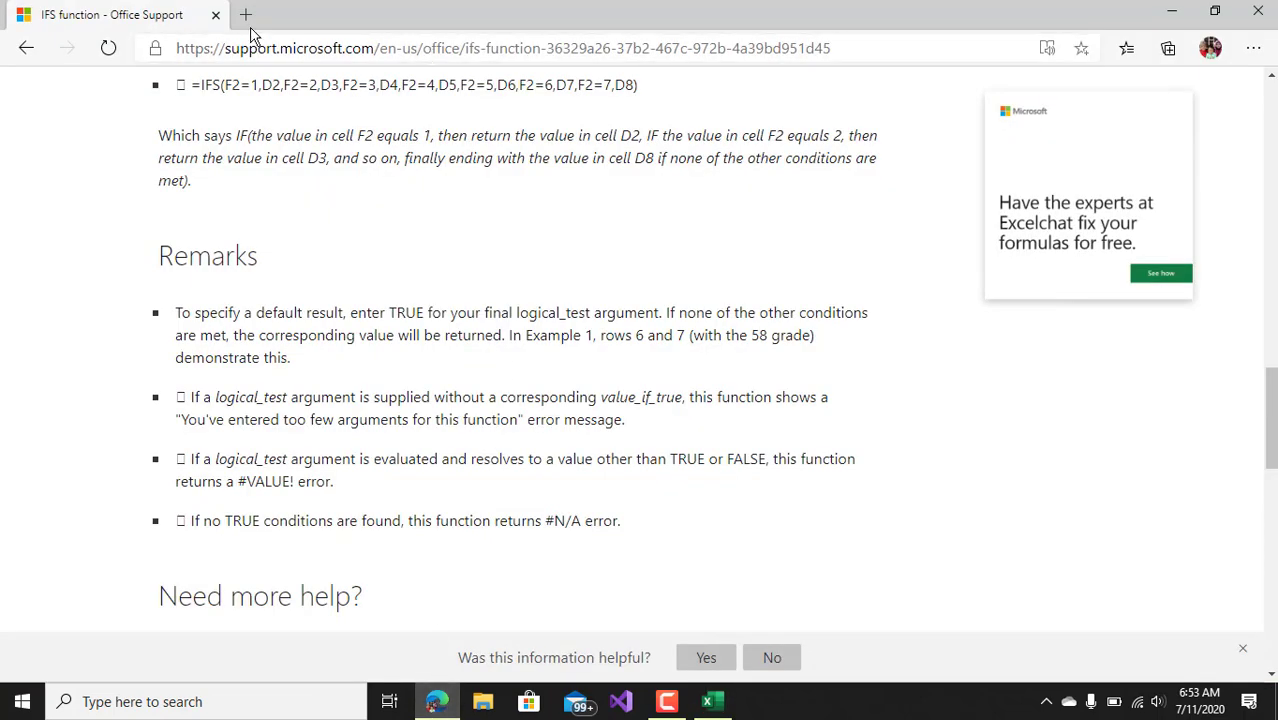
pyautogui.click(246, 15)
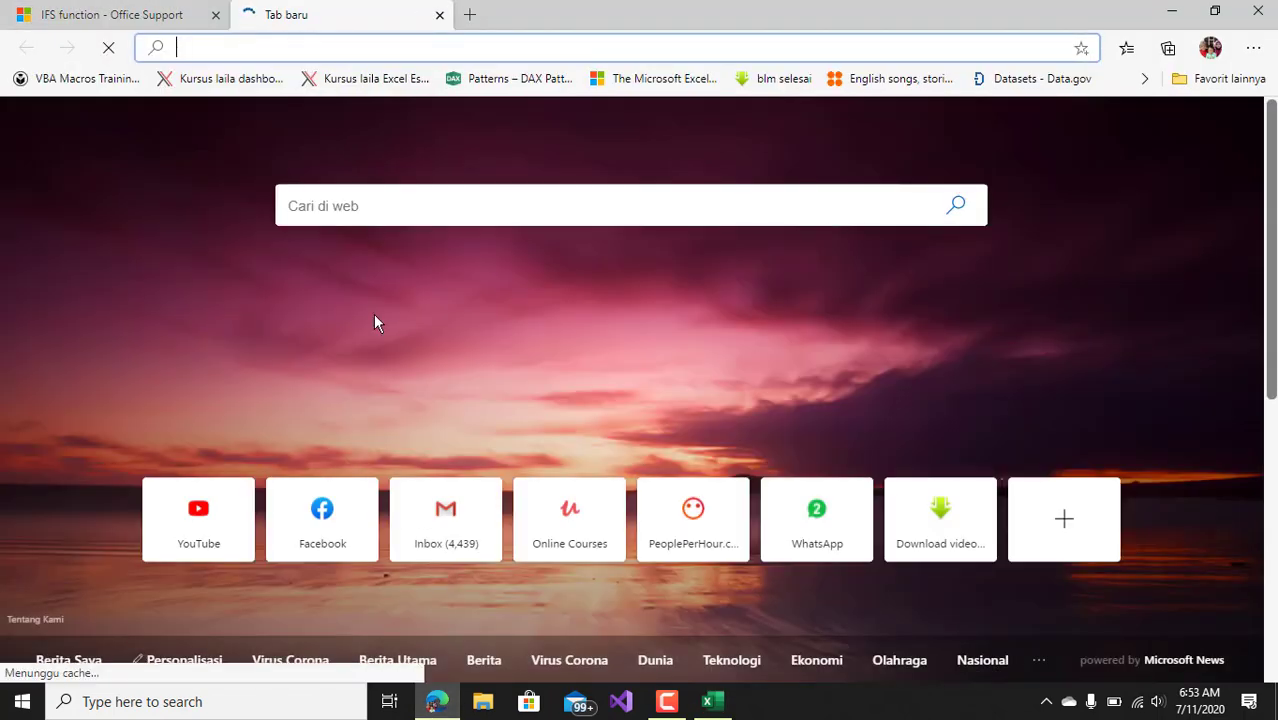
pyautogui.click(338, 538)
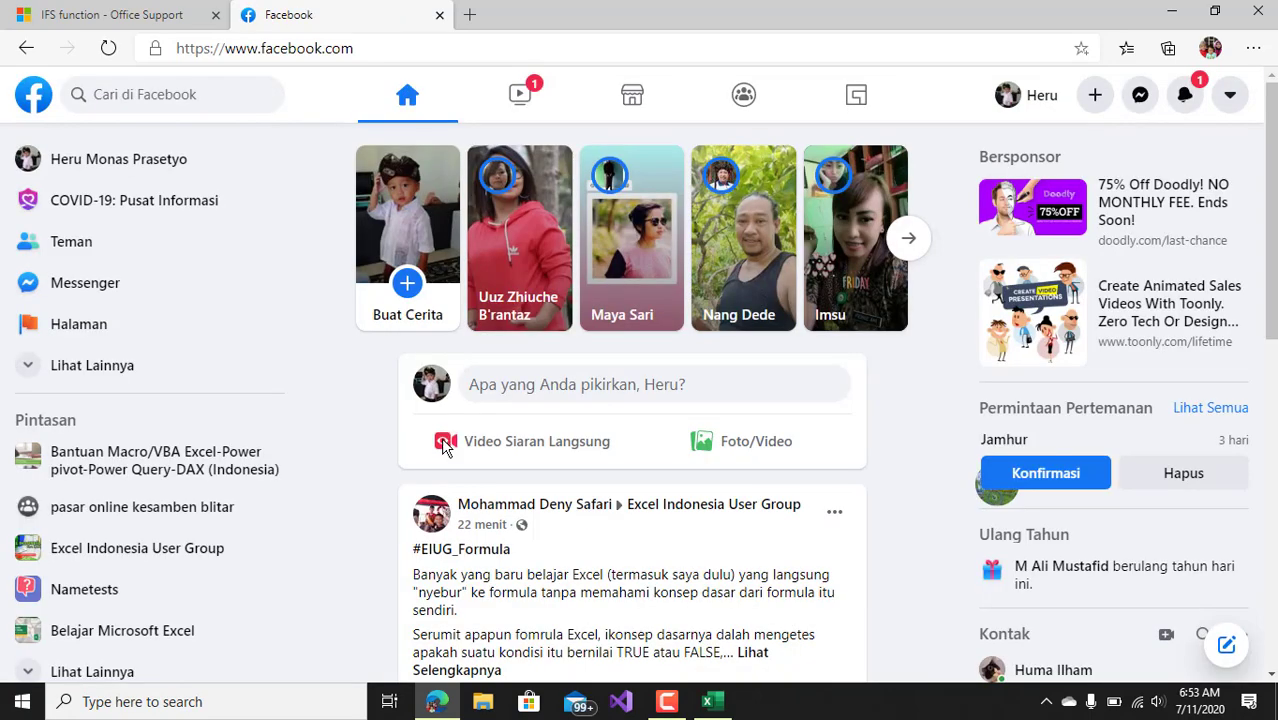
pyautogui.click(192, 457)
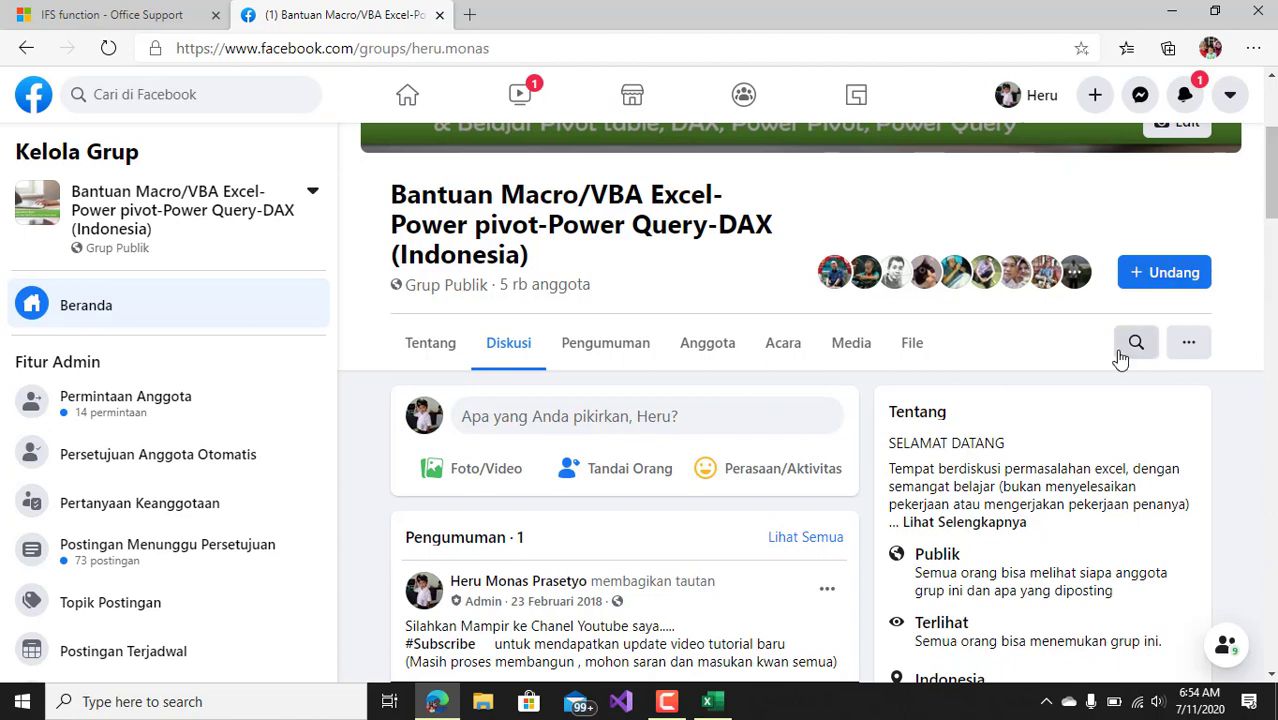
pyautogui.click(666, 701)
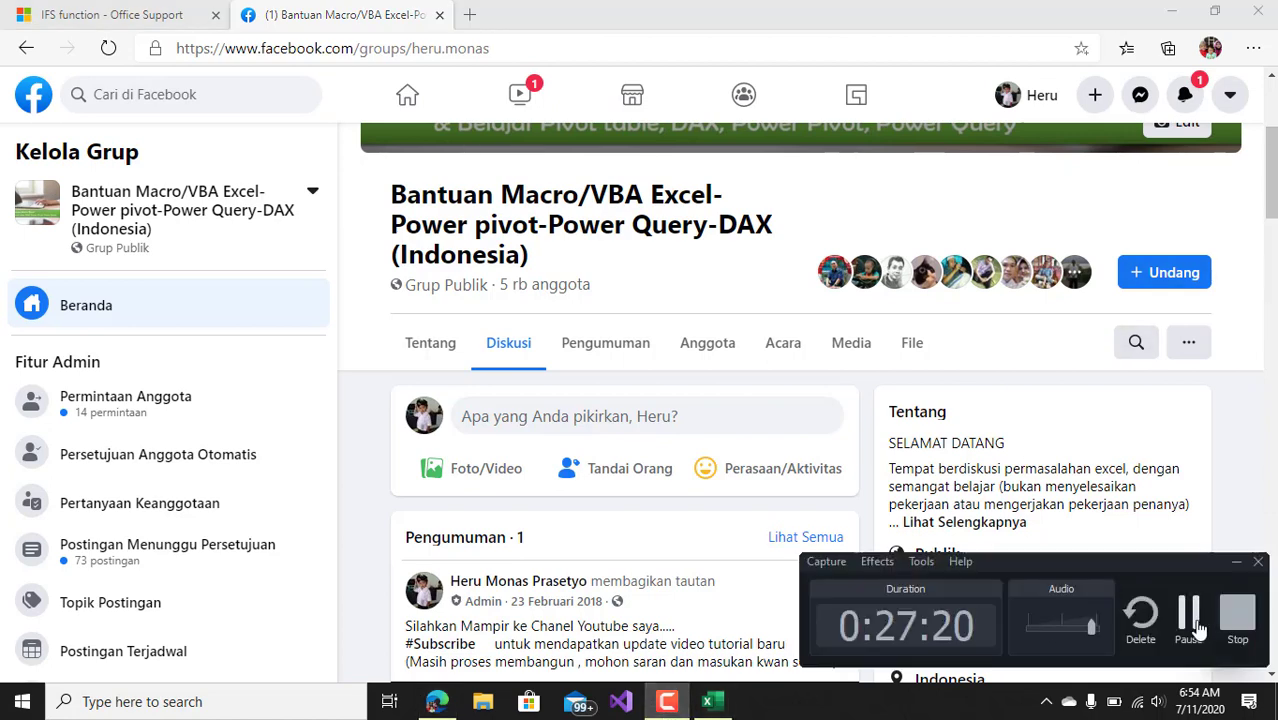